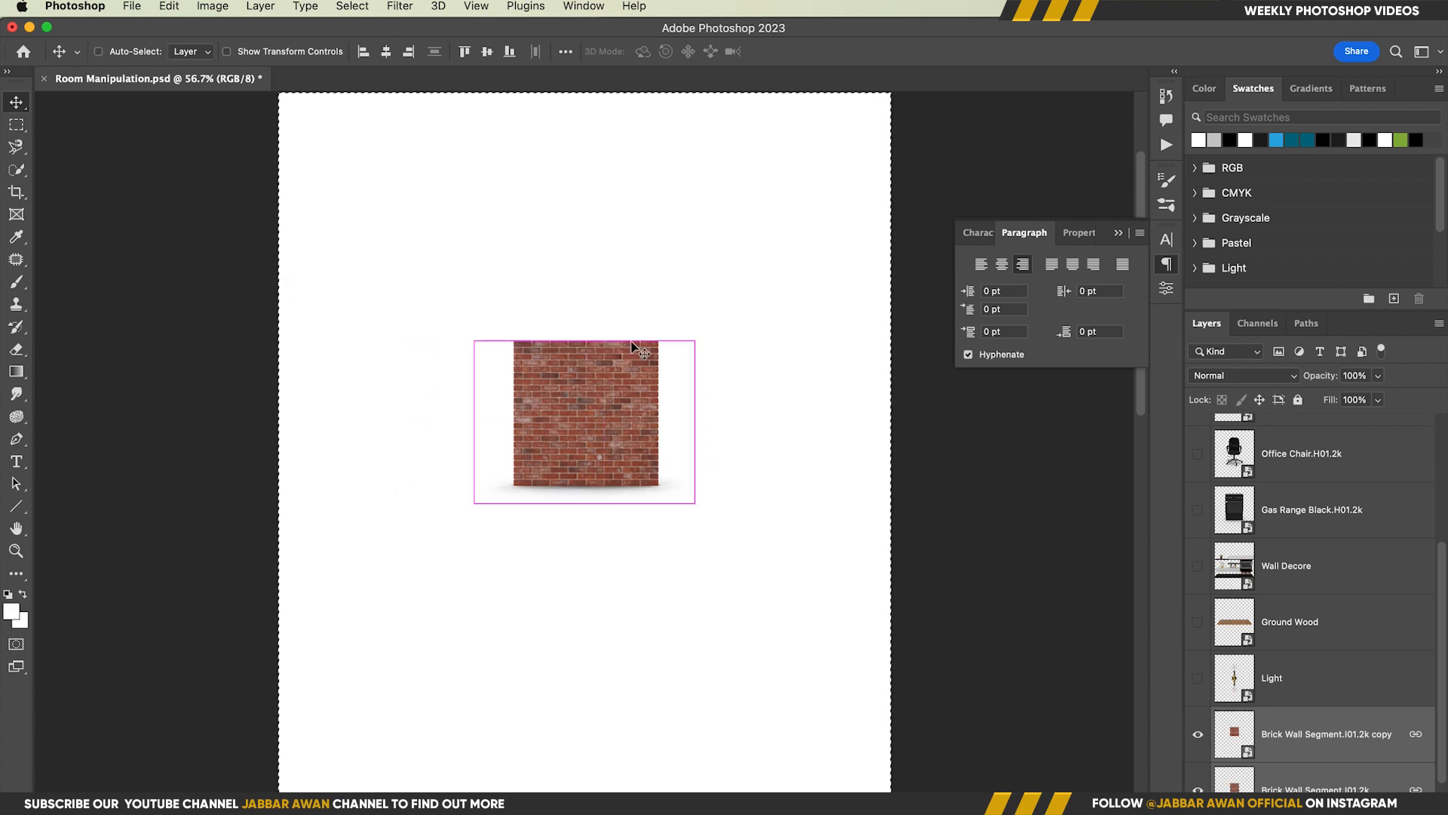
Place the brick wall copy beside the original so the two form one continuous wider wall
{"action": "key", "text": "super+z"}
{"action": "left_click_drag", "start_coordinate": [589, 378], "coordinate": [595, 379]}
{"action": "left_click", "coordinate": [1285, 736]}
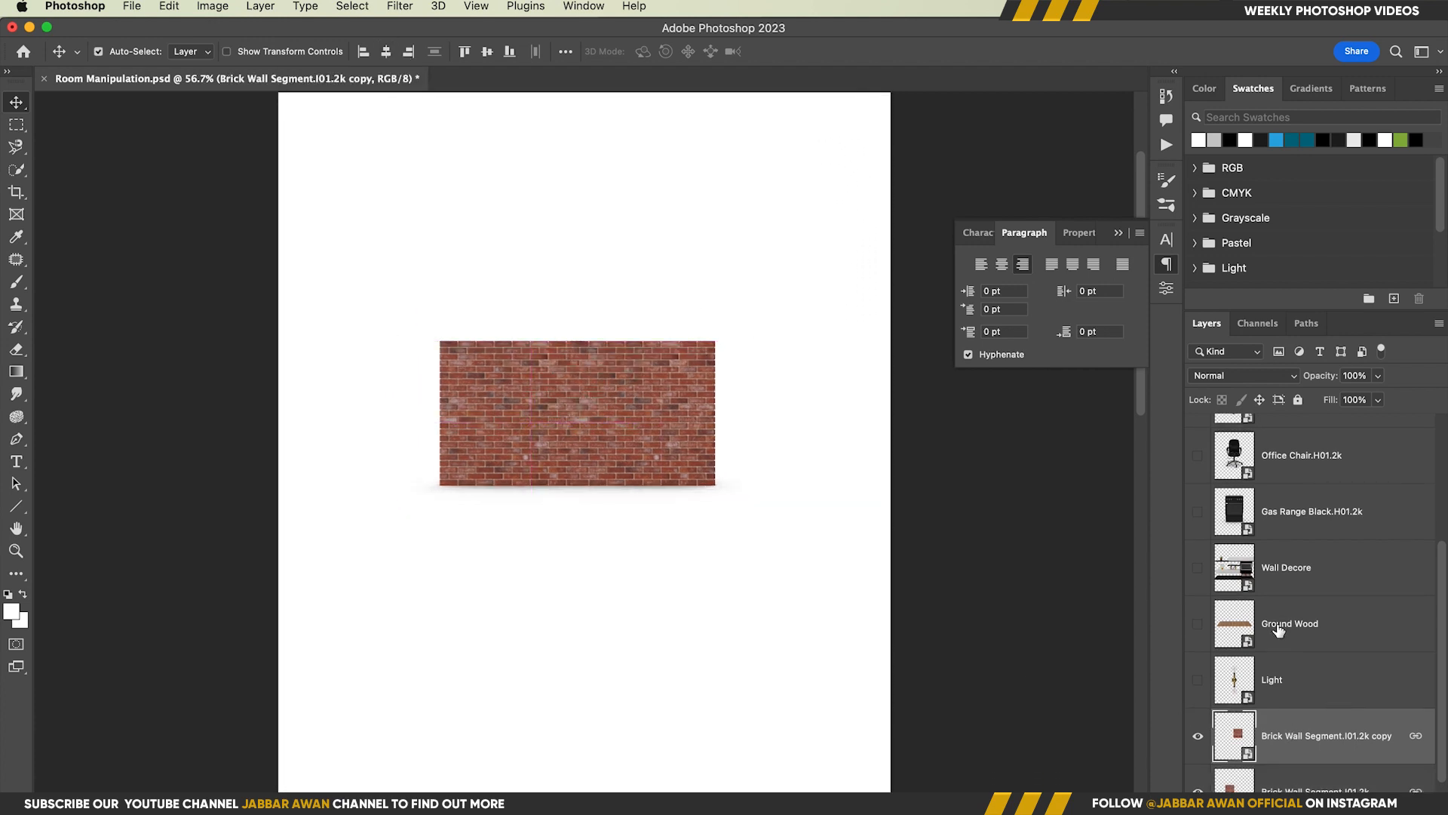
Move the Ground Wood layer directly above the brick wall copy, make it visible and position the floor below the wall
{"action": "left_click_drag", "start_coordinate": [1281, 628], "coordinate": [1338, 693]}
{"action": "left_click", "coordinate": [1197, 679]}
{"action": "left_click_drag", "start_coordinate": [567, 455], "coordinate": [565, 523]}
Scale the wooden floor to about 72% and align its back edge with the base of the brick wall
{"action": "key", "text": "super+t"}
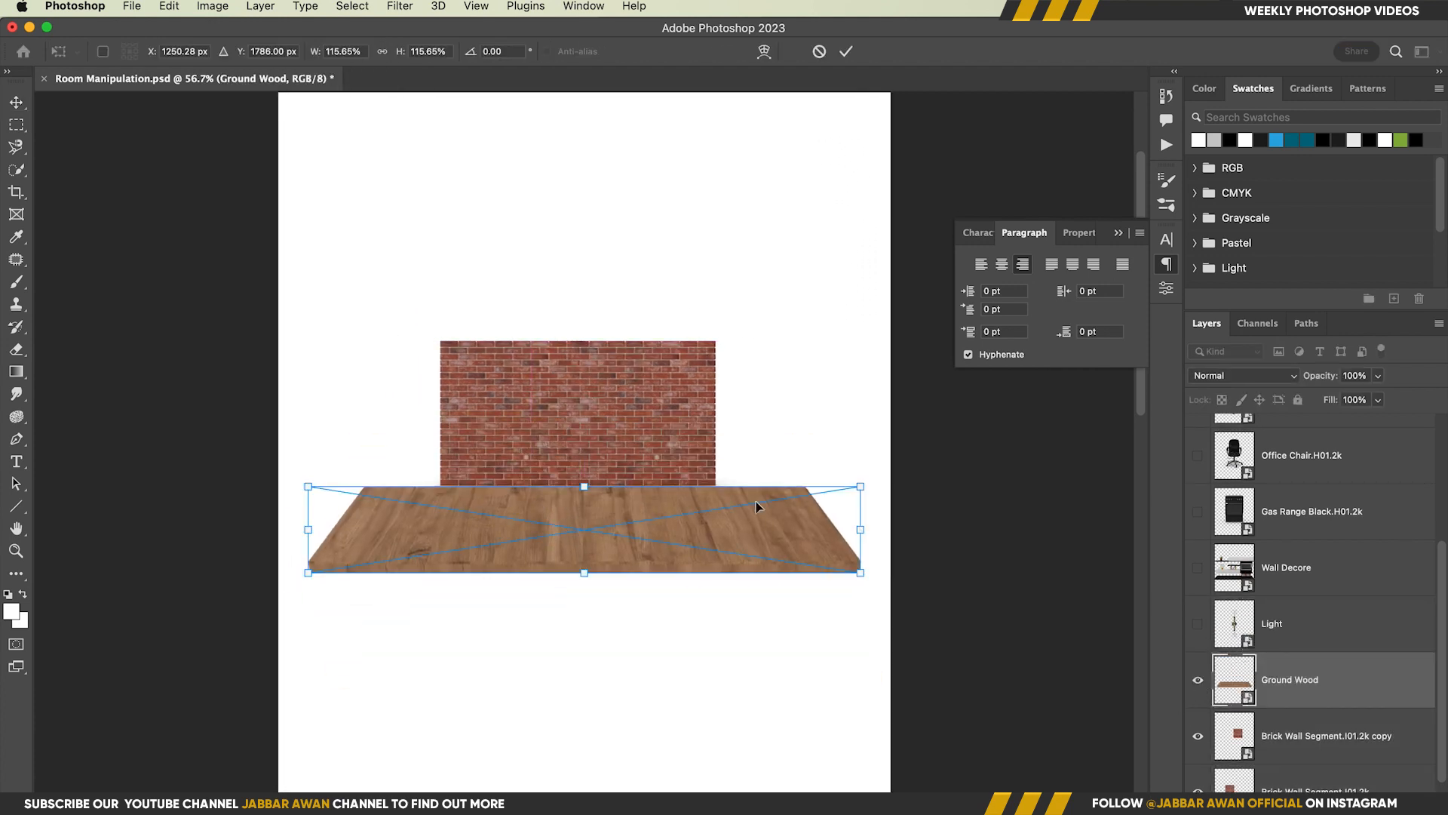
{"action": "left_click_drag", "start_coordinate": [865, 489], "coordinate": [782, 503]}
{"action": "scroll", "coordinate": [641, 528], "scroll_direction": "up", "scroll_amount": 10}
{"action": "scroll", "coordinate": [635, 537], "scroll_direction": "down", "scroll_amount": 6}
{"action": "left_click_drag", "start_coordinate": [612, 544], "coordinate": [599, 513]}
{"action": "left_click_drag", "start_coordinate": [932, 439], "coordinate": [889, 439]}
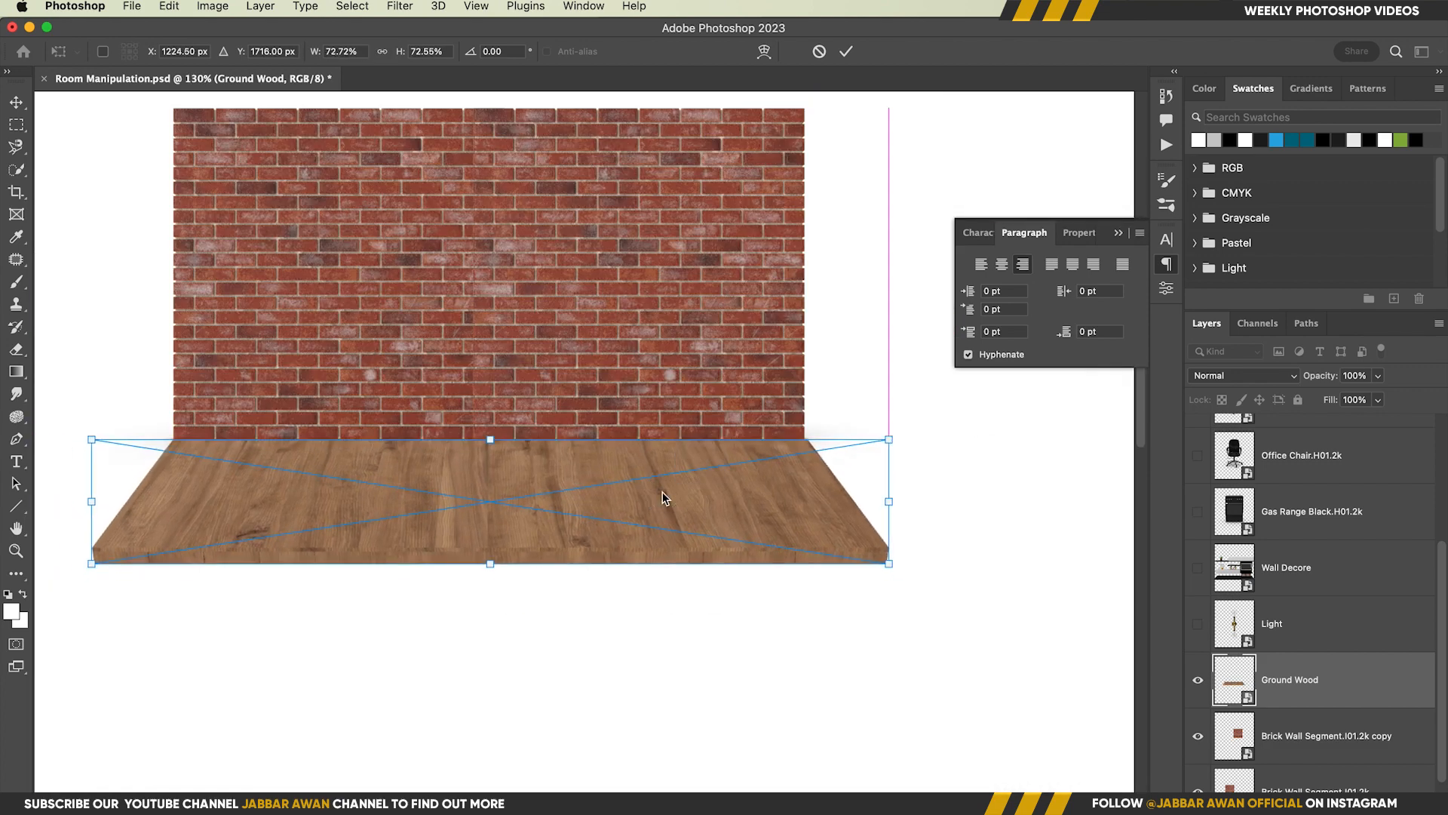
{"action": "key", "text": "Return"}
Apply a perspective transform to the wooden floor, widening its front edge on both sides
{"action": "key", "text": "super+t"}
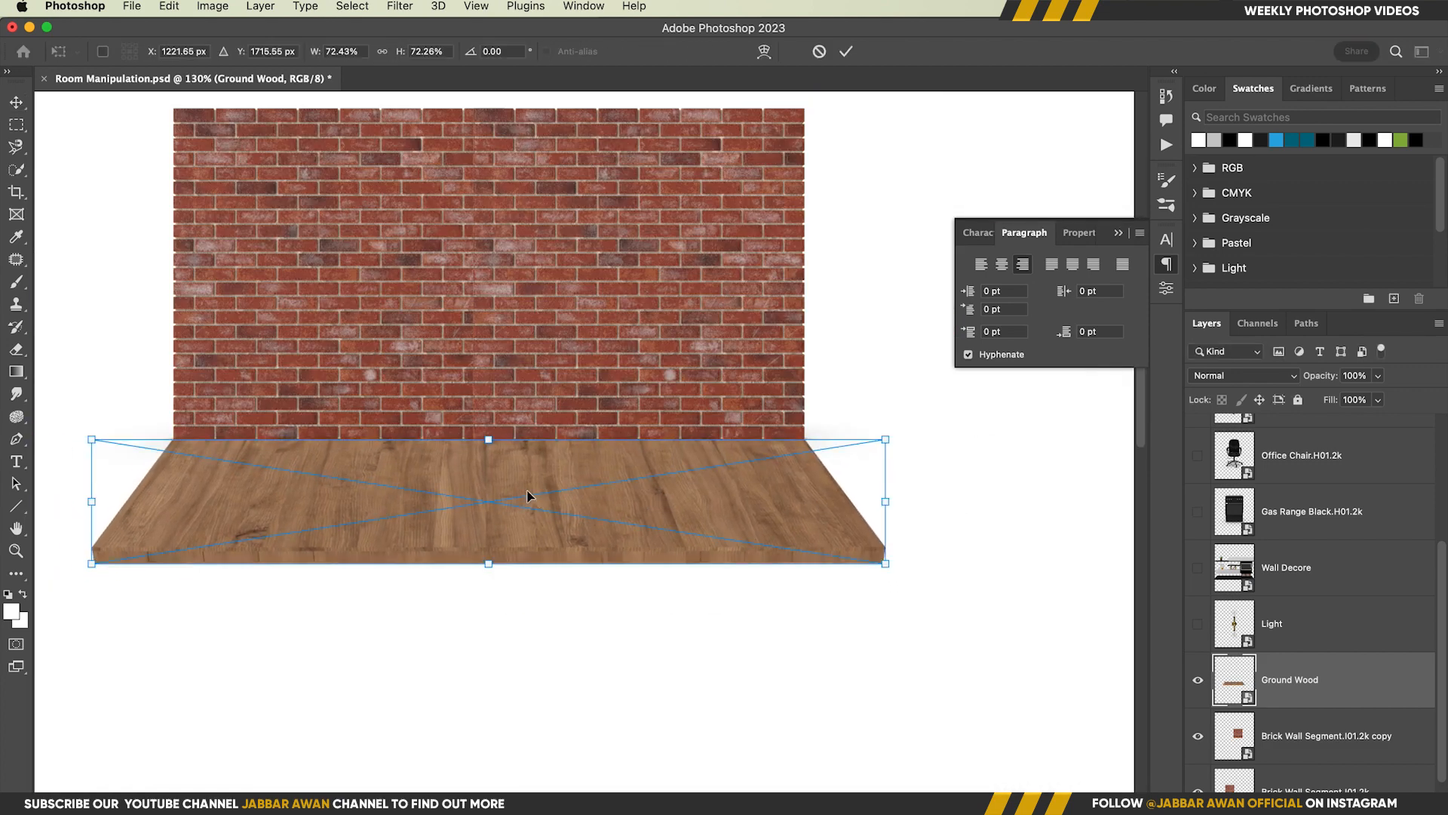
{"action": "right_click", "coordinate": [528, 492]}
{"action": "left_click", "coordinate": [565, 559]}
{"action": "left_click_drag", "start_coordinate": [899, 568], "coordinate": [915, 562]}
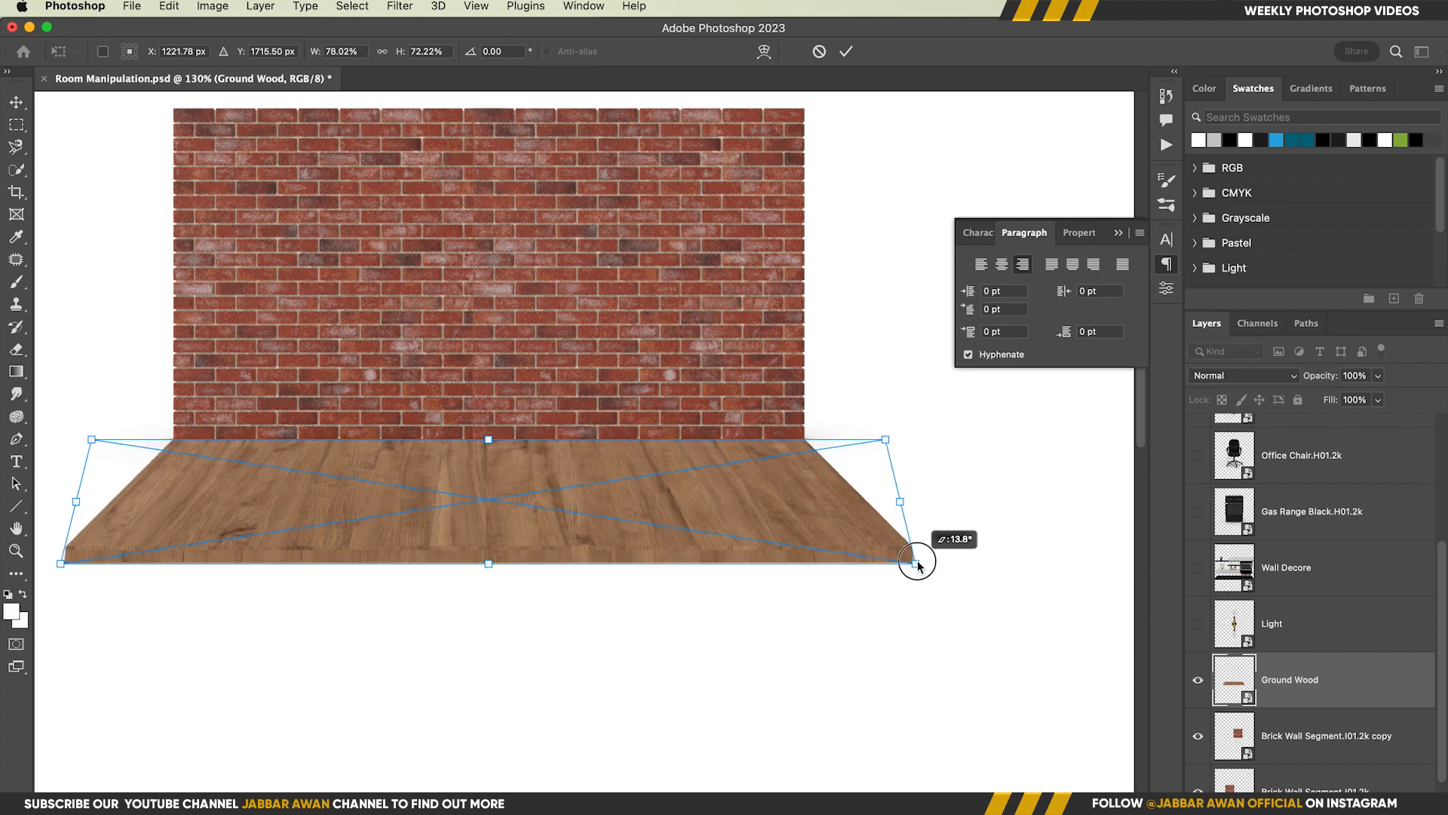
{"action": "scroll", "coordinate": [711, 540], "scroll_direction": "up", "scroll_amount": 2}
{"action": "scroll", "coordinate": [691, 541], "scroll_direction": "down", "scroll_amount": 3}
{"action": "key", "text": "Return"}
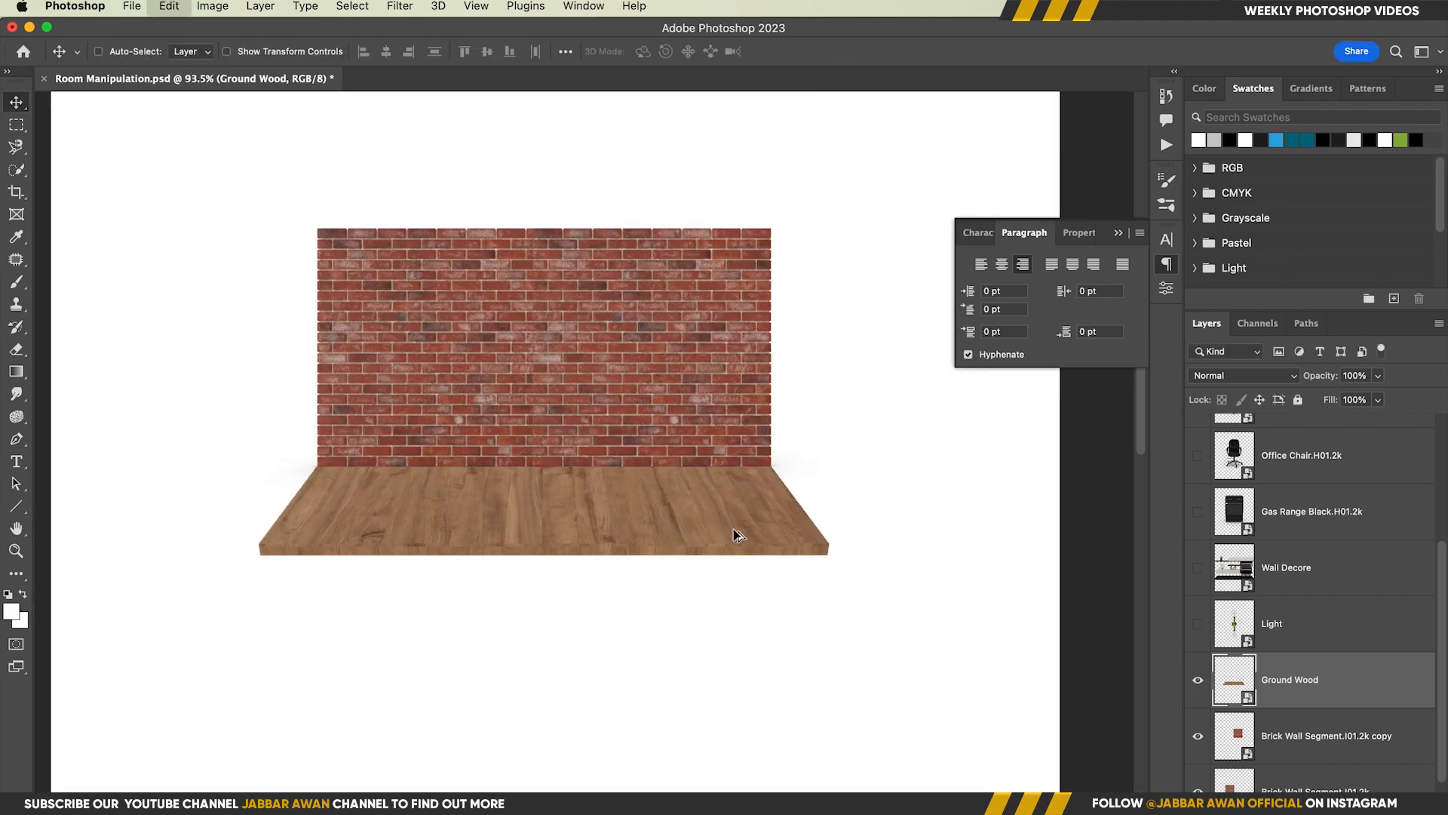
Duplicate the wooden floor, enlarge the copy and line it up in front of the original to extend the floor
{"action": "left_click_drag", "start_coordinate": [652, 519], "coordinate": [624, 594]}
{"action": "key", "text": "super+t"}
{"action": "left_click_drag", "start_coordinate": [836, 541], "coordinate": [921, 524]}
{"action": "left_click", "coordinate": [842, 53]}
{"action": "scroll", "coordinate": [621, 607], "scroll_direction": "up", "scroll_amount": 3}
{"action": "left_click_drag", "start_coordinate": [566, 595], "coordinate": [624, 598]}
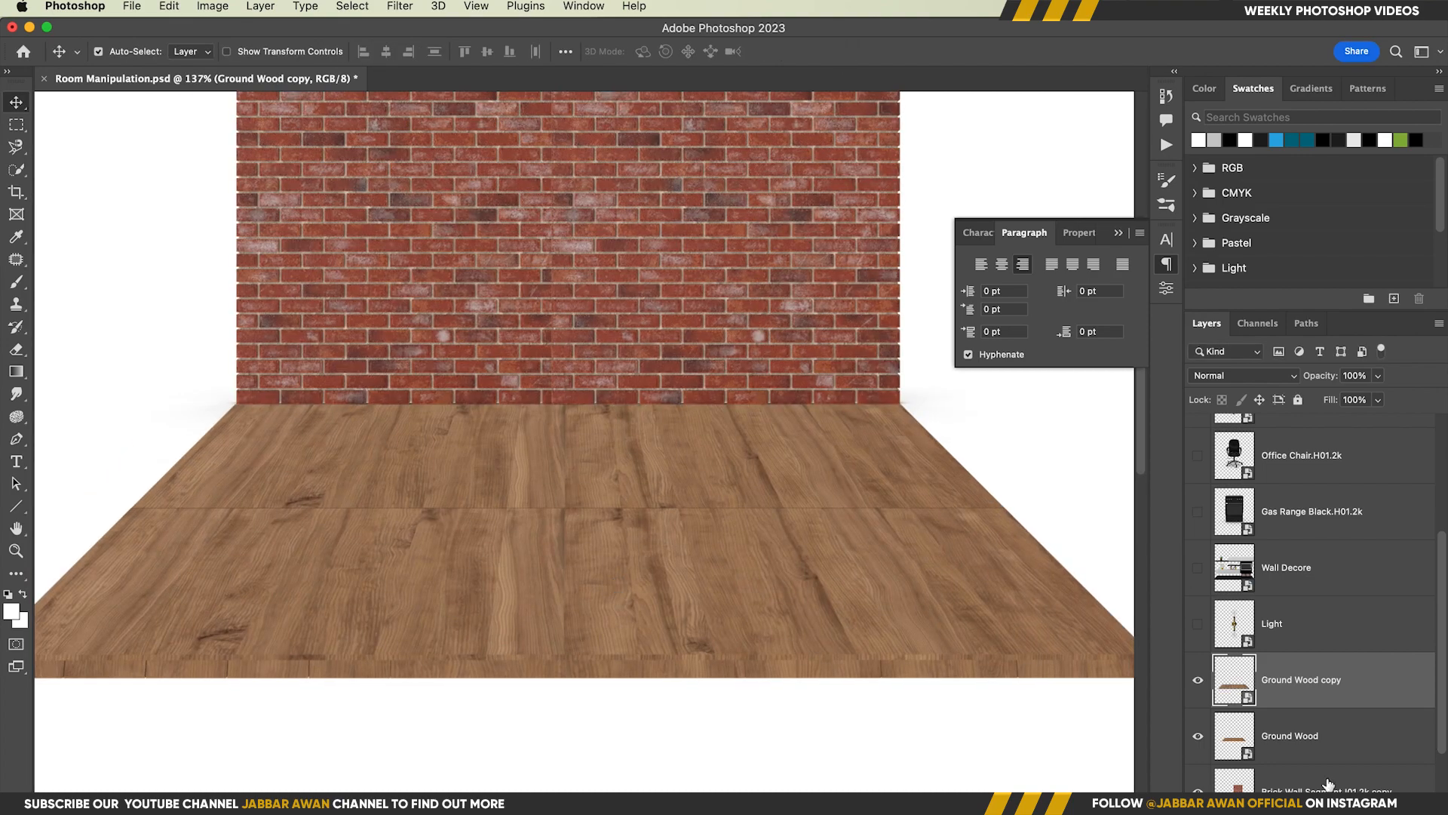
Add a mask to Ground Wood copy and paint black at 100% flow along the seam to blend the floor pieces
{"action": "left_click", "coordinate": [1326, 795]}
{"action": "key", "text": "b"}
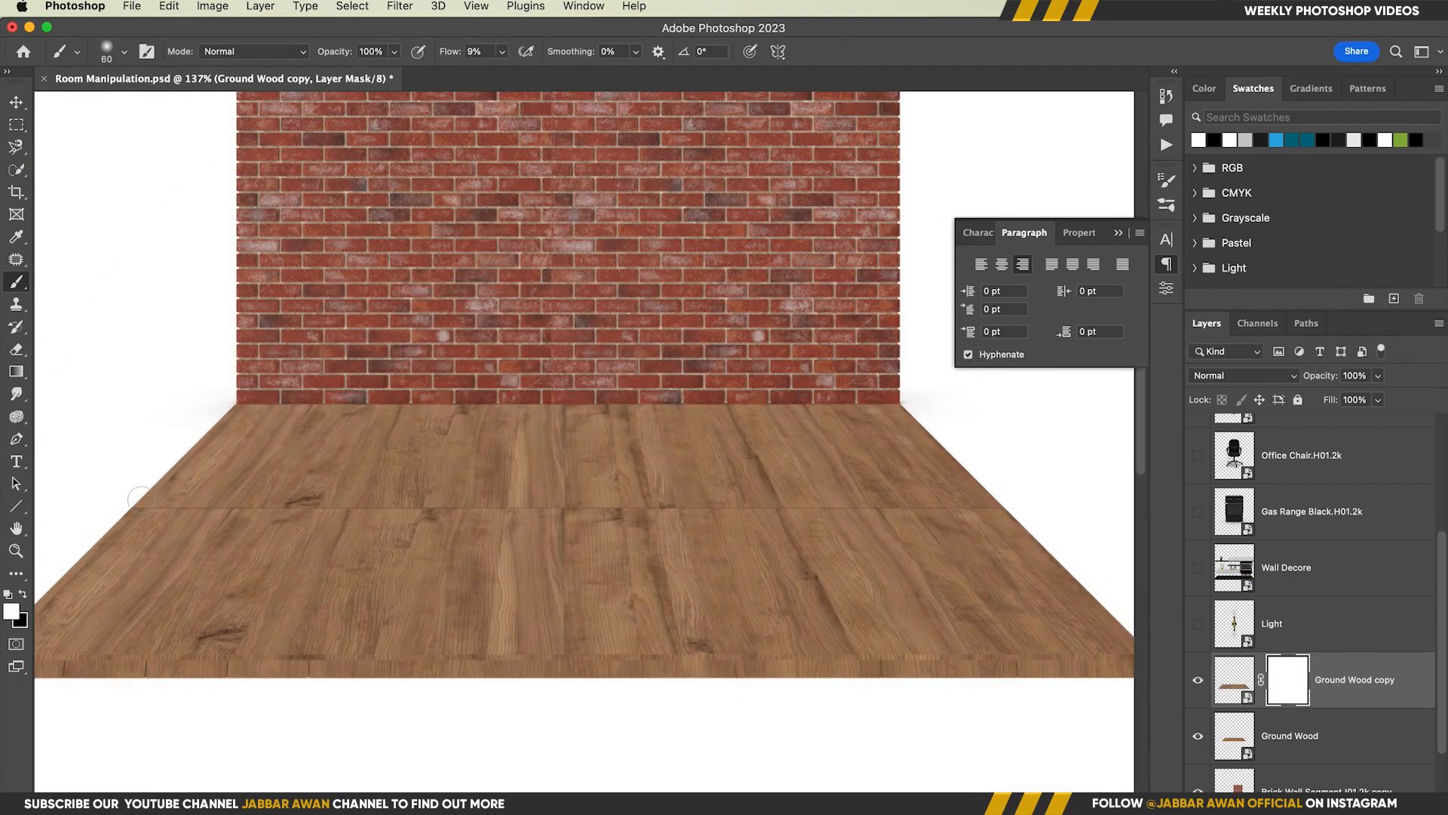
{"action": "key", "text": "x"}
{"action": "key", "text": "shift+0"}
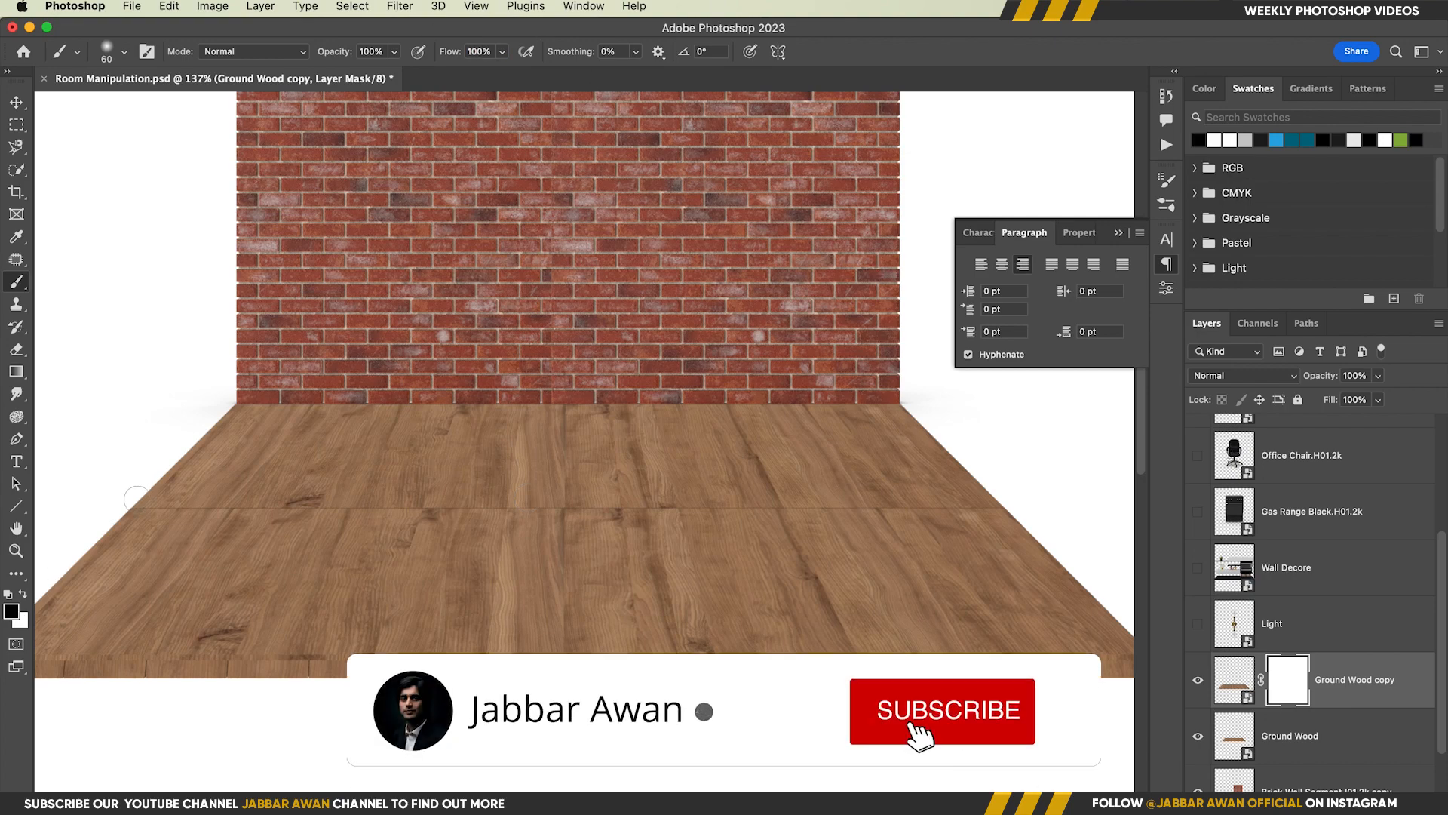
{"action": "left_click_drag", "start_coordinate": [136, 497], "coordinate": [708, 508]}
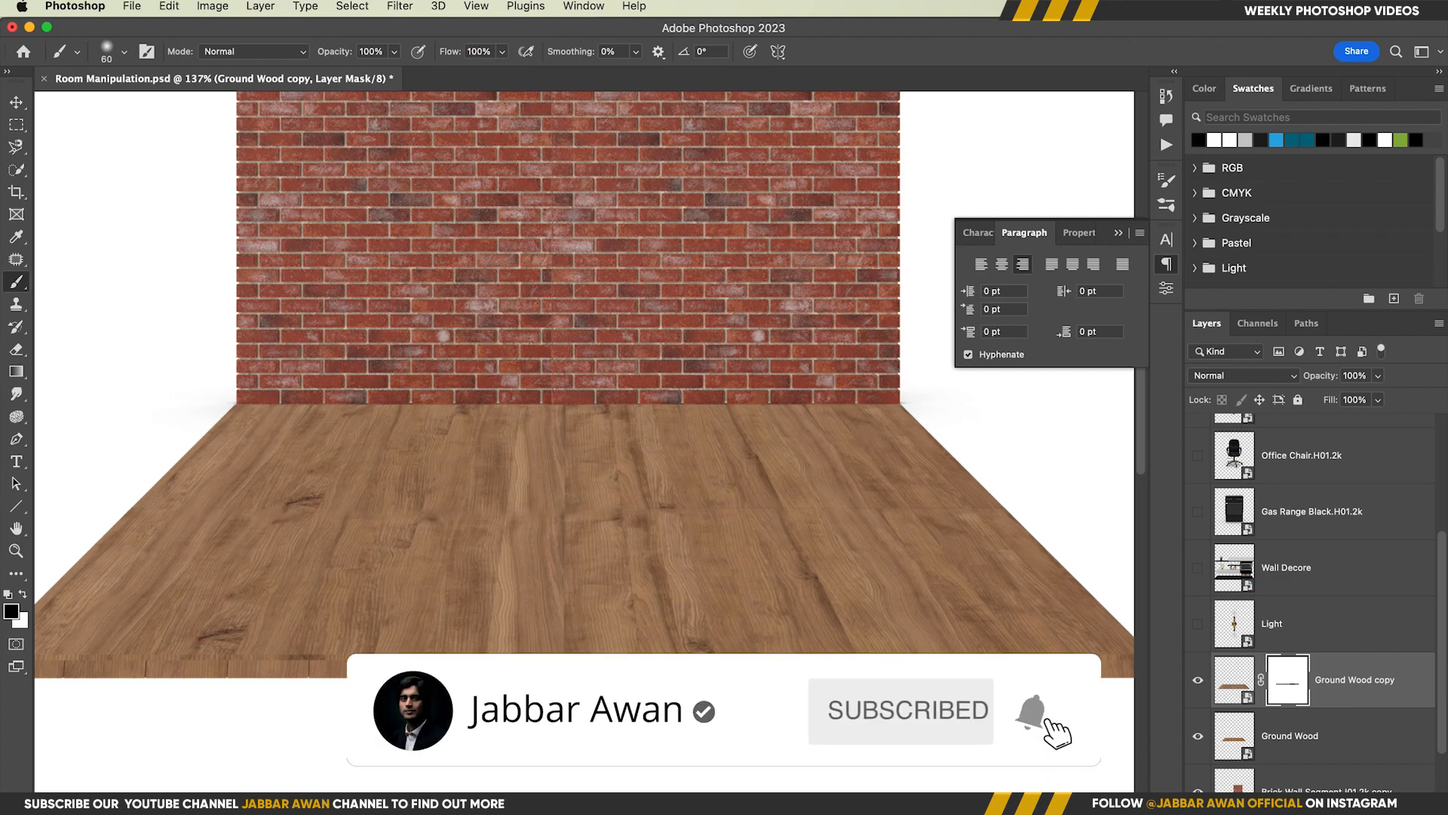
{"action": "left_click_drag", "start_coordinate": [585, 537], "coordinate": [537, 534]}
Convert the two Ground Wood layers into one smart object
{"action": "key", "text": "v"}
{"action": "left_click", "coordinate": [1357, 732], "text": "shift"}
{"action": "right_click", "coordinate": [1366, 690]}
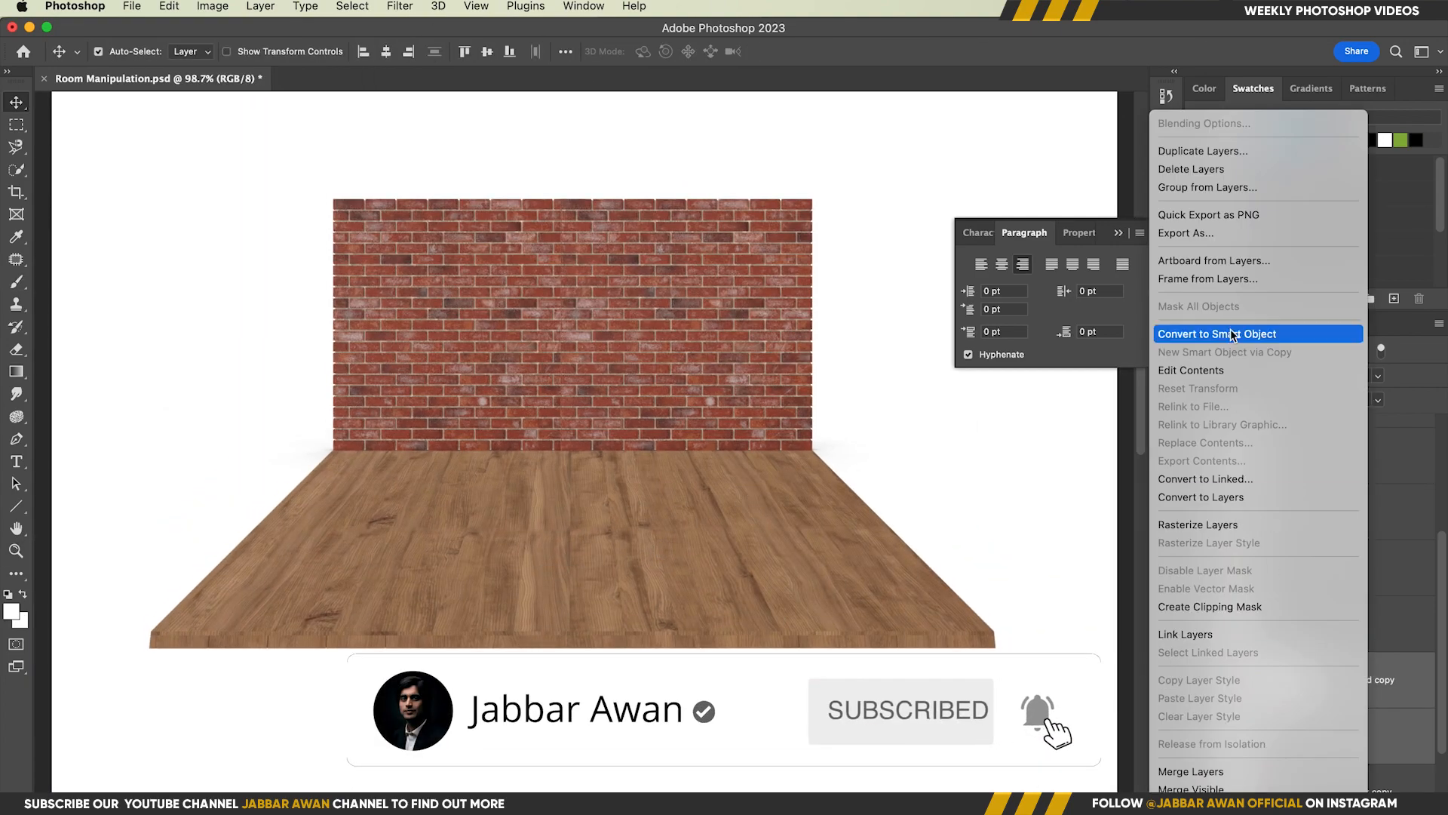
{"action": "left_click", "coordinate": [1229, 333]}
{"action": "left_click_drag", "start_coordinate": [683, 562], "coordinate": [691, 589]}
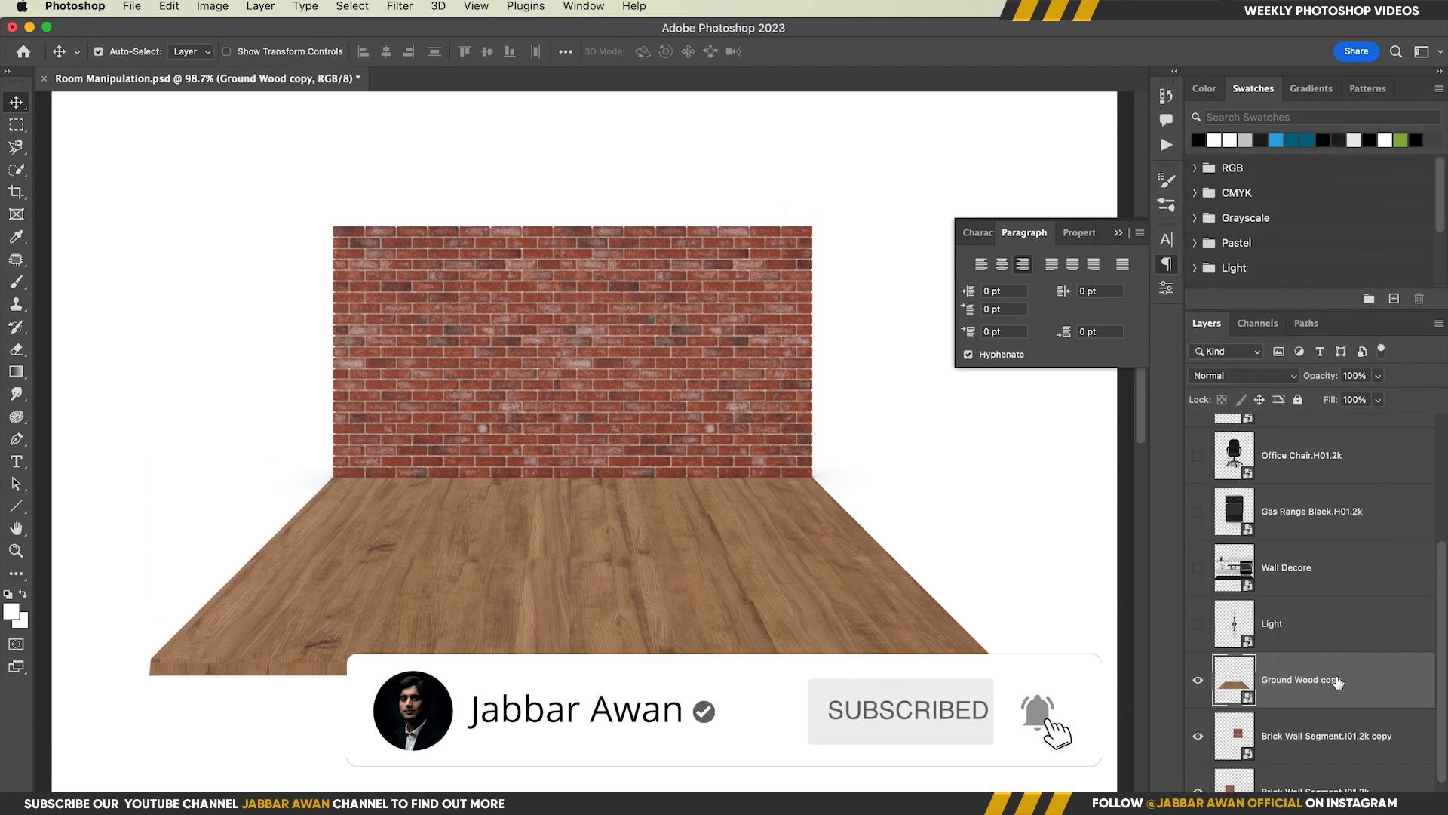
Clip a Levels adjustment to the floor with black input 42 and white output 210, and invert its mask
{"action": "left_click", "coordinate": [1344, 801]}
{"action": "left_click", "coordinate": [1374, 520]}
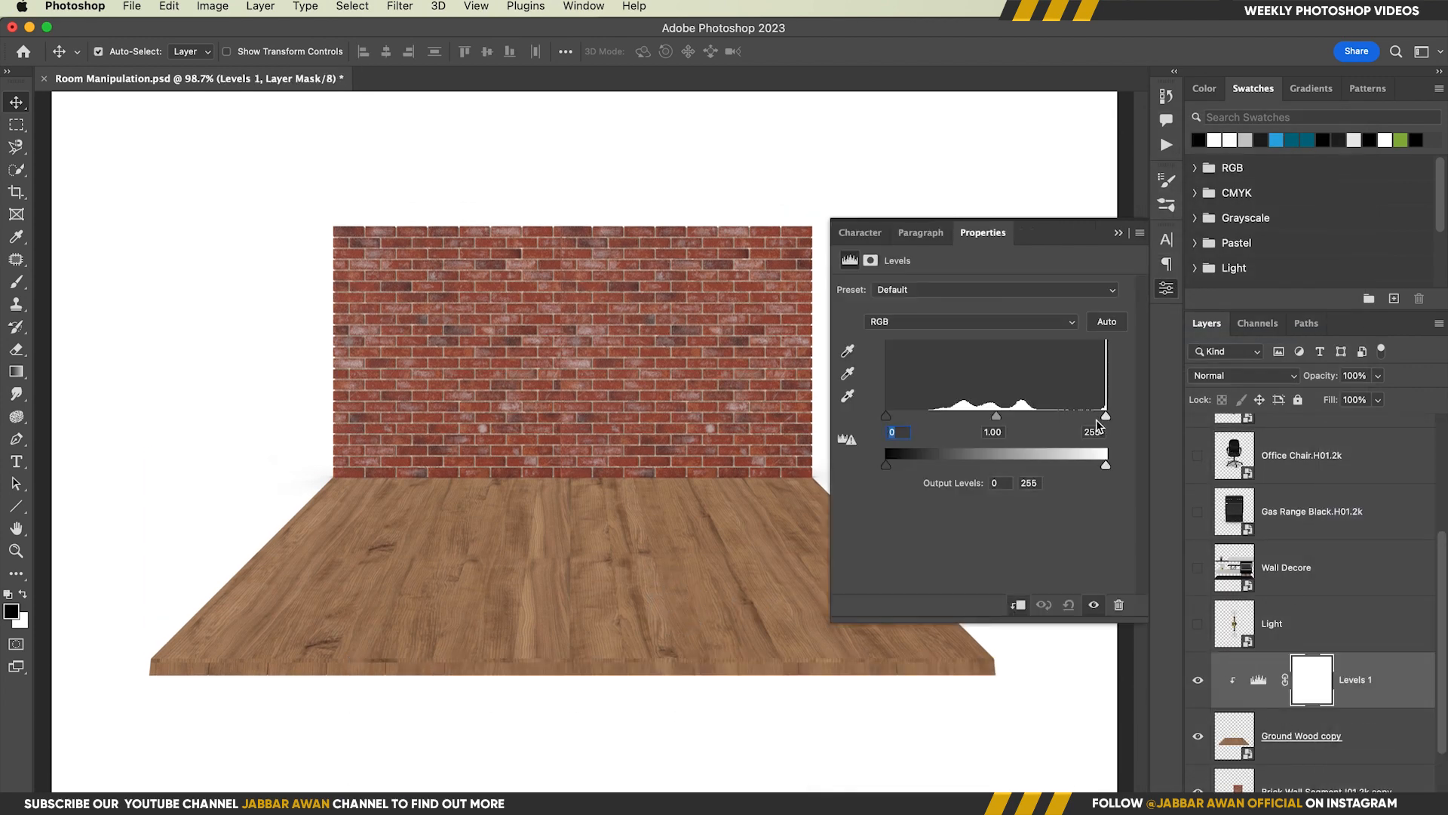
{"action": "left_click_drag", "start_coordinate": [887, 417], "coordinate": [923, 419]}
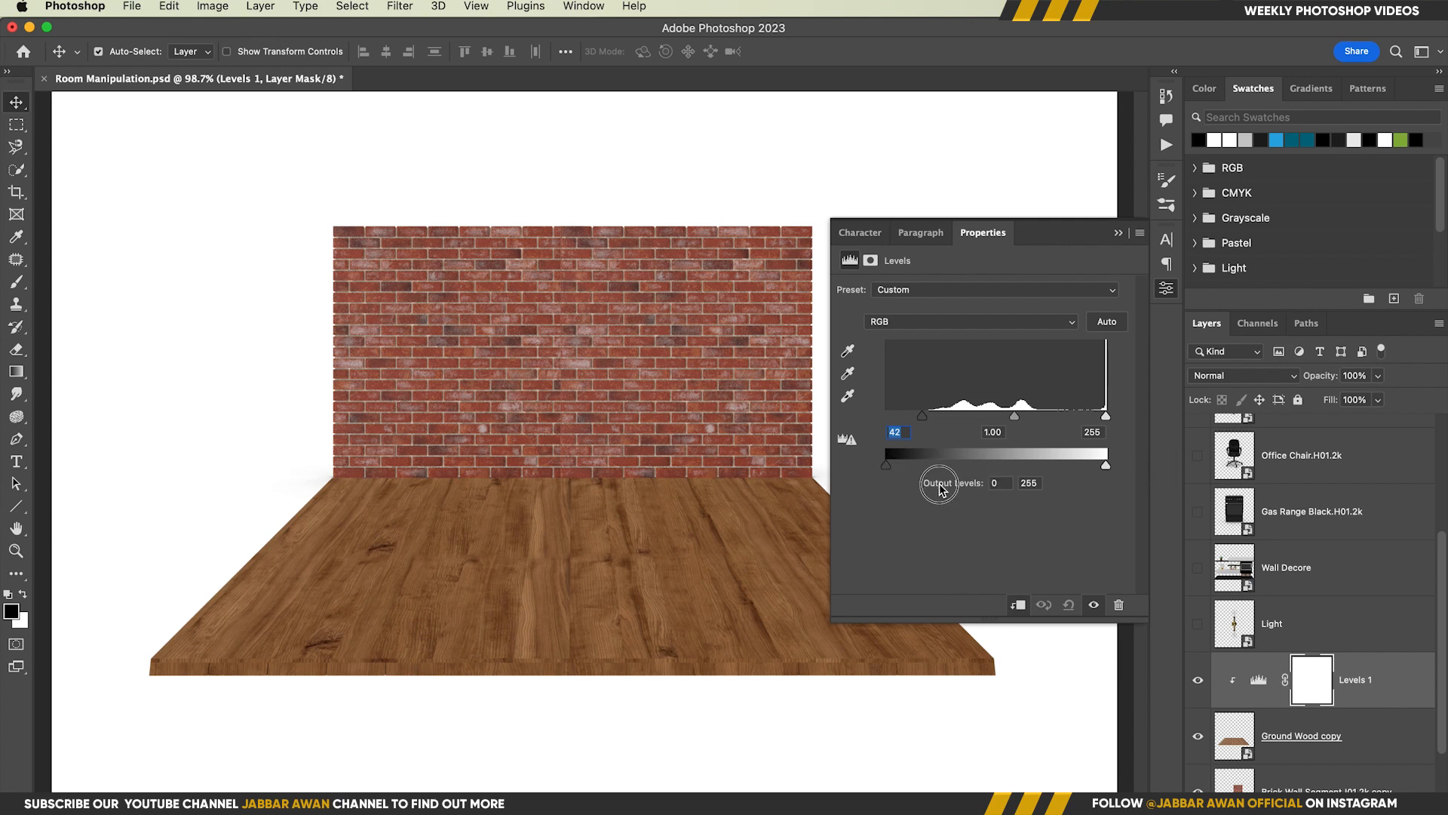
{"action": "left_click_drag", "start_coordinate": [1106, 465], "coordinate": [1066, 465]}
{"action": "key", "text": "super+i"}
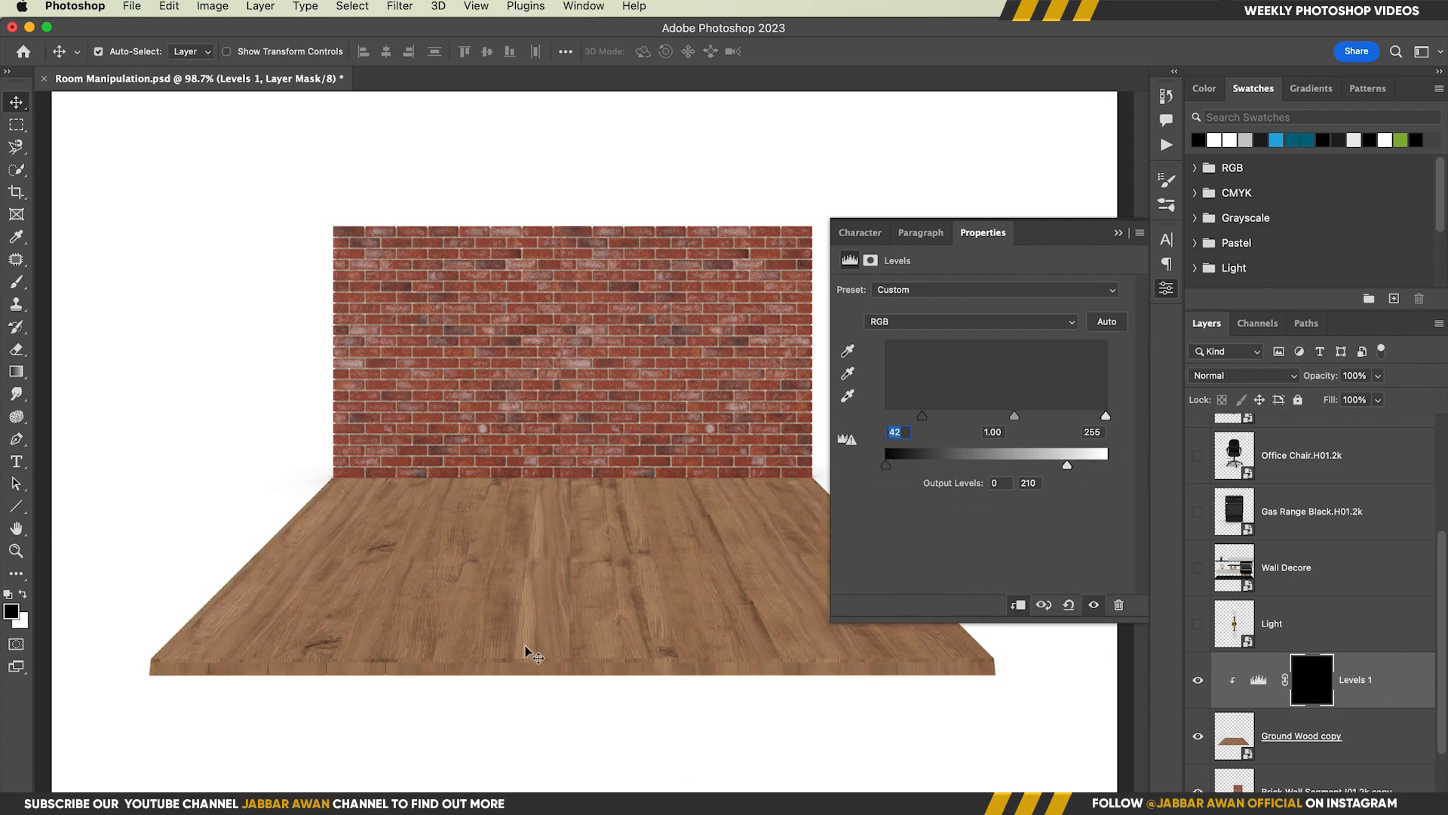
Paint white on the Levels mask along the floor's front edge to darken it
{"action": "left_click", "coordinate": [1118, 233]}
{"action": "key", "text": "b"}
{"action": "left_click_drag", "start_coordinate": [524, 687], "coordinate": [89, 647]}
{"action": "scroll", "coordinate": [313, 706], "scroll_direction": "up", "scroll_amount": 5}
{"action": "key", "text": "x"}
{"action": "left_click", "coordinate": [72, 656]}
{"action": "left_click", "coordinate": [974, 643], "text": "shift"}
{"action": "left_click_drag", "start_coordinate": [507, 532], "coordinate": [855, 649]}
Paint soft shading at 9% flow on the Levels mask where the floor meets the brick wall
{"action": "left_click_drag", "start_coordinate": [499, 457], "coordinate": [741, 334]}
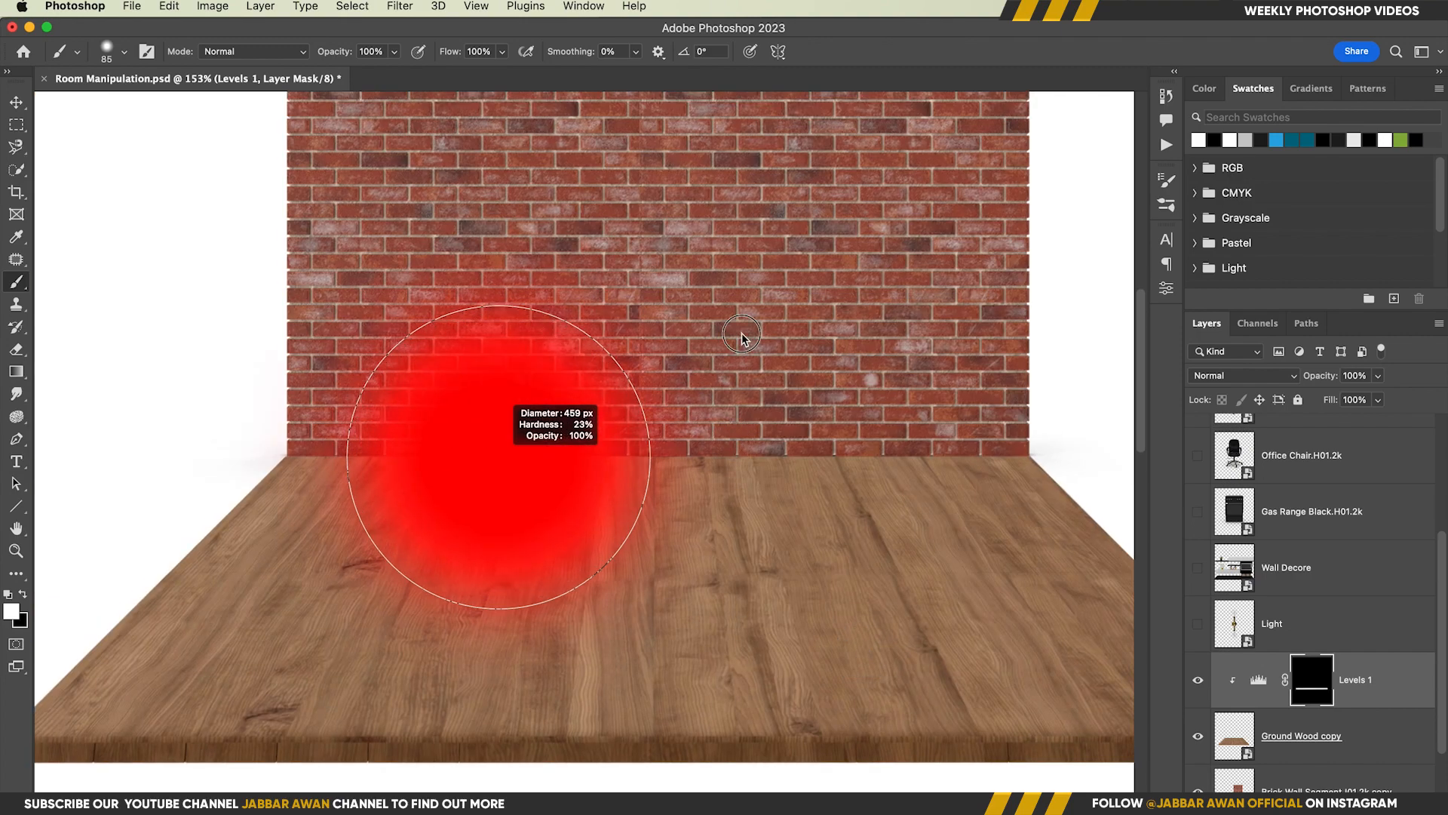
{"action": "left_click_drag", "start_coordinate": [367, 72], "coordinate": [370, 74]}
{"action": "left_click_drag", "start_coordinate": [431, 381], "coordinate": [165, 409]}
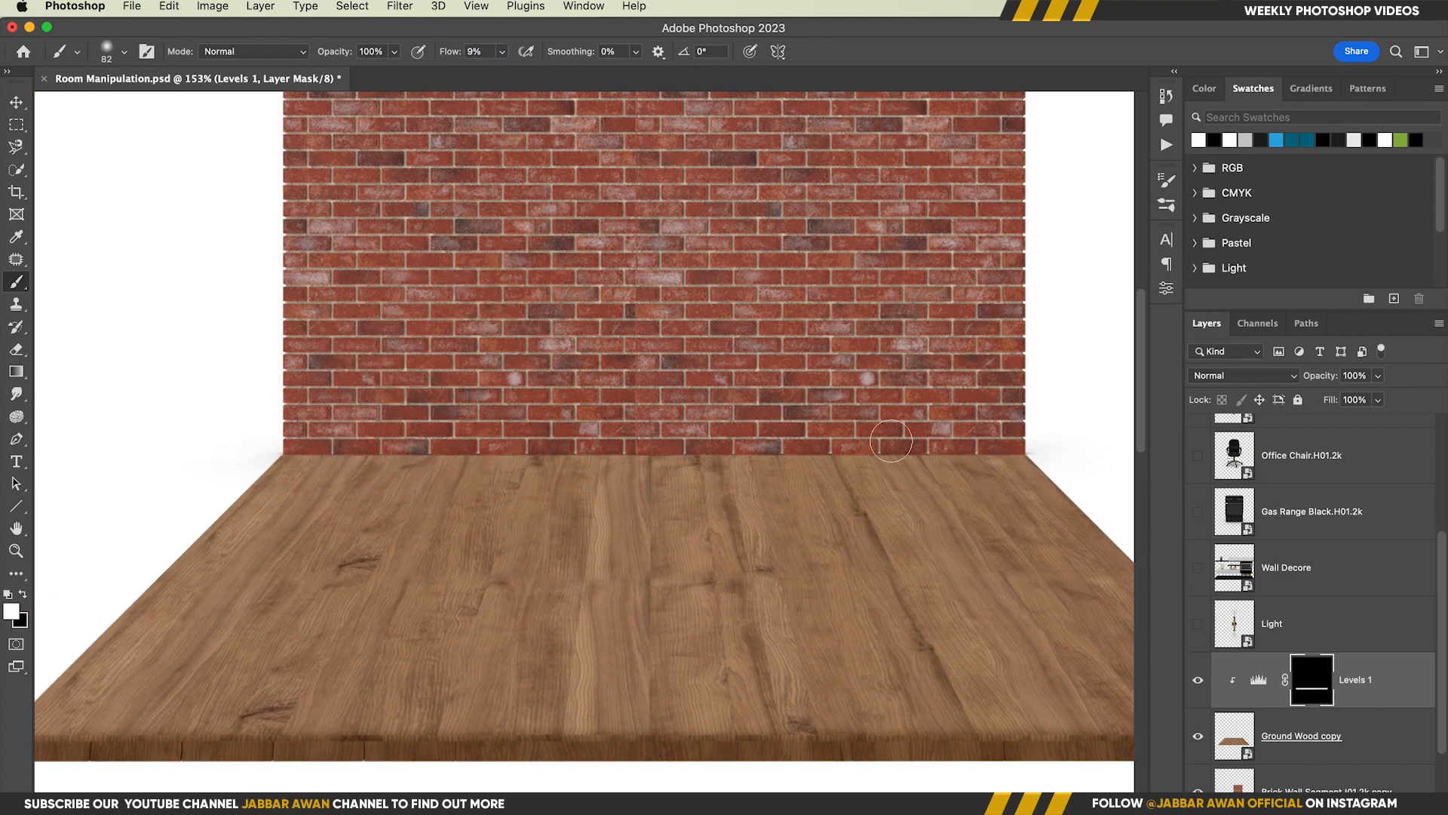
{"action": "mouse_move", "coordinate": [1086, 442]}
{"action": "left_mouse_down"}
{"action": "mouse_move", "coordinate": [805, 507]}
{"action": "mouse_move", "coordinate": [753, 546]}
{"action": "left_mouse_up"}
Group Levels 1 and Ground Wood copy into a group named "ground"
{"action": "key", "text": "v"}
{"action": "left_click_drag", "start_coordinate": [915, 555], "coordinate": [818, 554]}
{"action": "scroll", "coordinate": [1347, 689], "scroll_direction": "down", "scroll_amount": 3}
{"action": "left_click", "coordinate": [1352, 630], "text": "shift"}
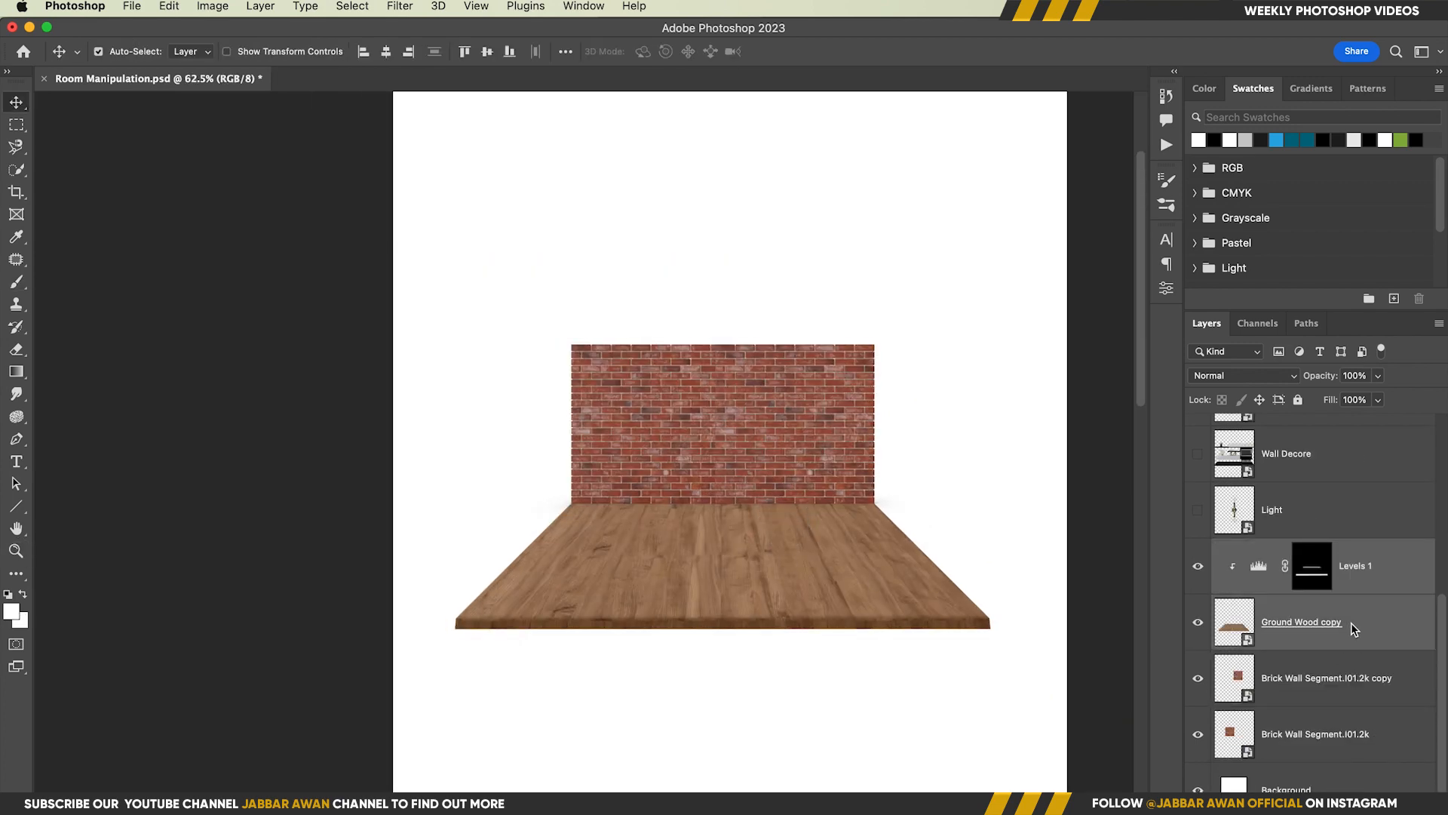
{"action": "key", "text": "super+g"}
Group both Brick Wall Segment layers into a group named "back wall"
{"action": "left_click", "coordinate": [1342, 683]}
{"action": "left_click", "coordinate": [1320, 722], "text": "shift"}
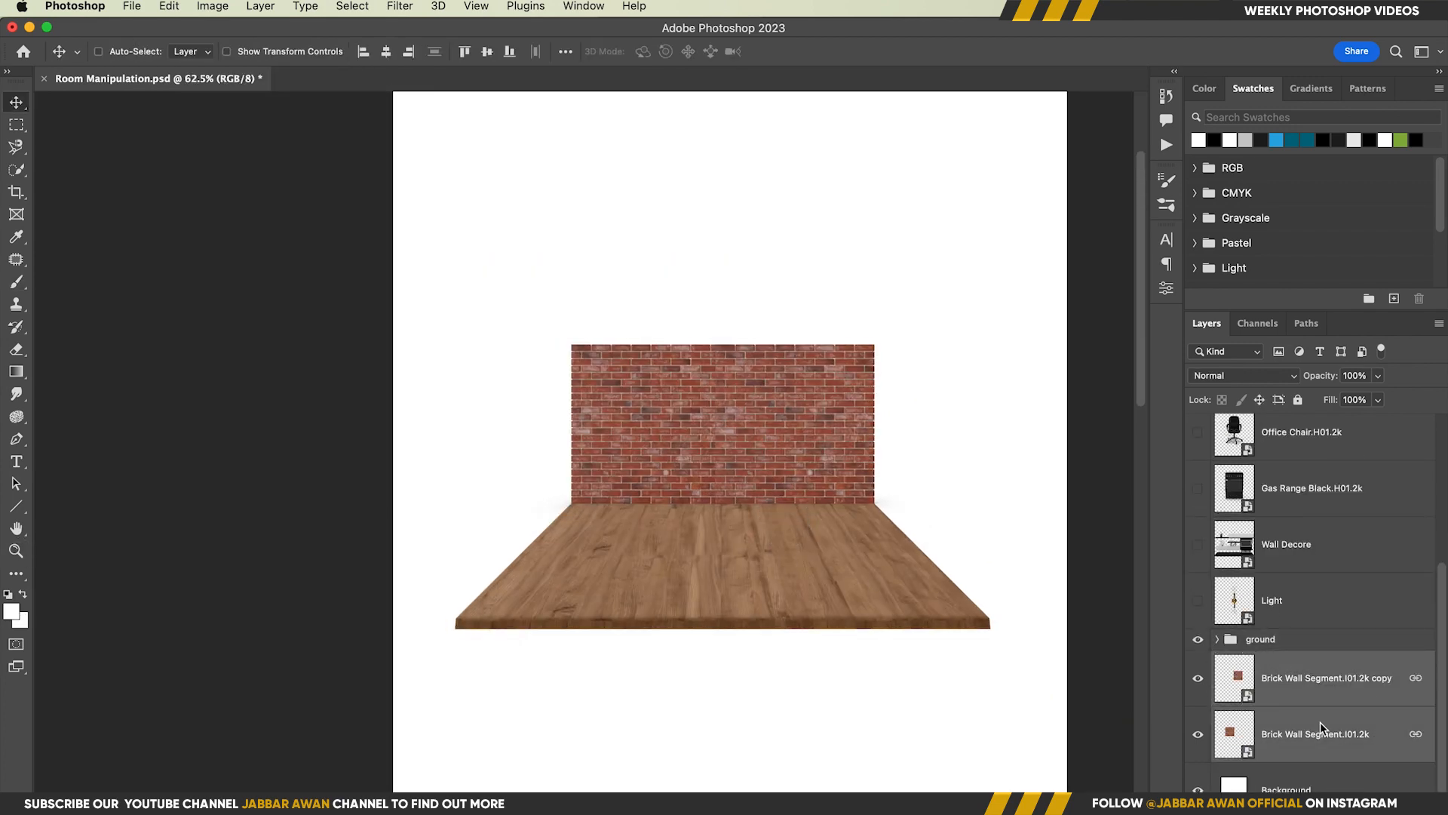
{"action": "key", "text": "super+g"}
{"action": "double_click", "coordinate": [1264, 752]}
Show the Light layer, scale it to about 25%, rotate it 90° and place it at the upper centre of the brick wall
{"action": "left_click", "coordinate": [1282, 691]}
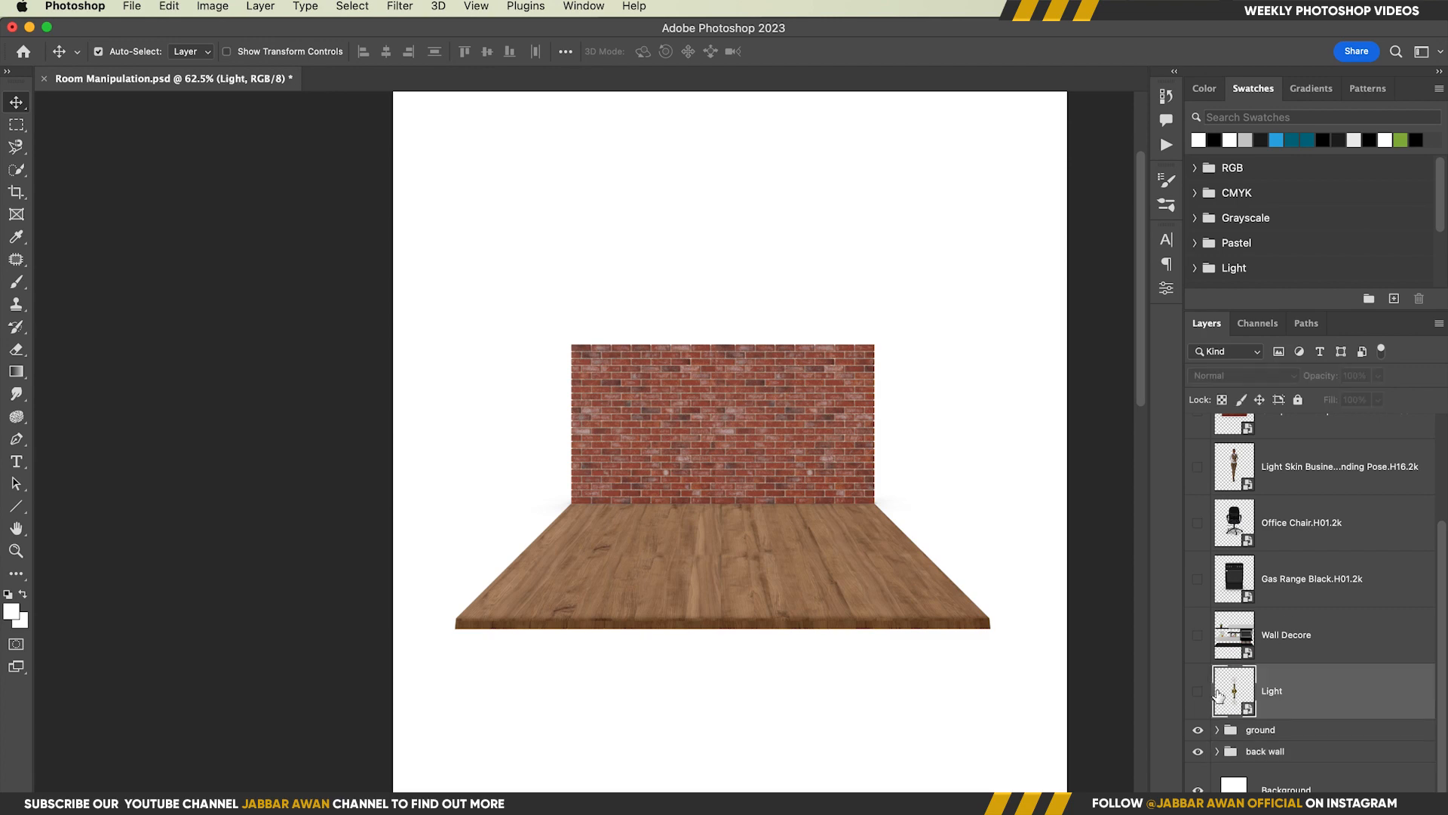
{"action": "left_click", "coordinate": [1198, 691]}
{"action": "key", "text": "super+t"}
{"action": "left_click_drag", "start_coordinate": [682, 228], "coordinate": [723, 419]}
{"action": "left_click_drag", "start_coordinate": [730, 451], "coordinate": [746, 372]}
{"action": "scroll", "coordinate": [723, 382], "scroll_direction": "up", "scroll_amount": 4}
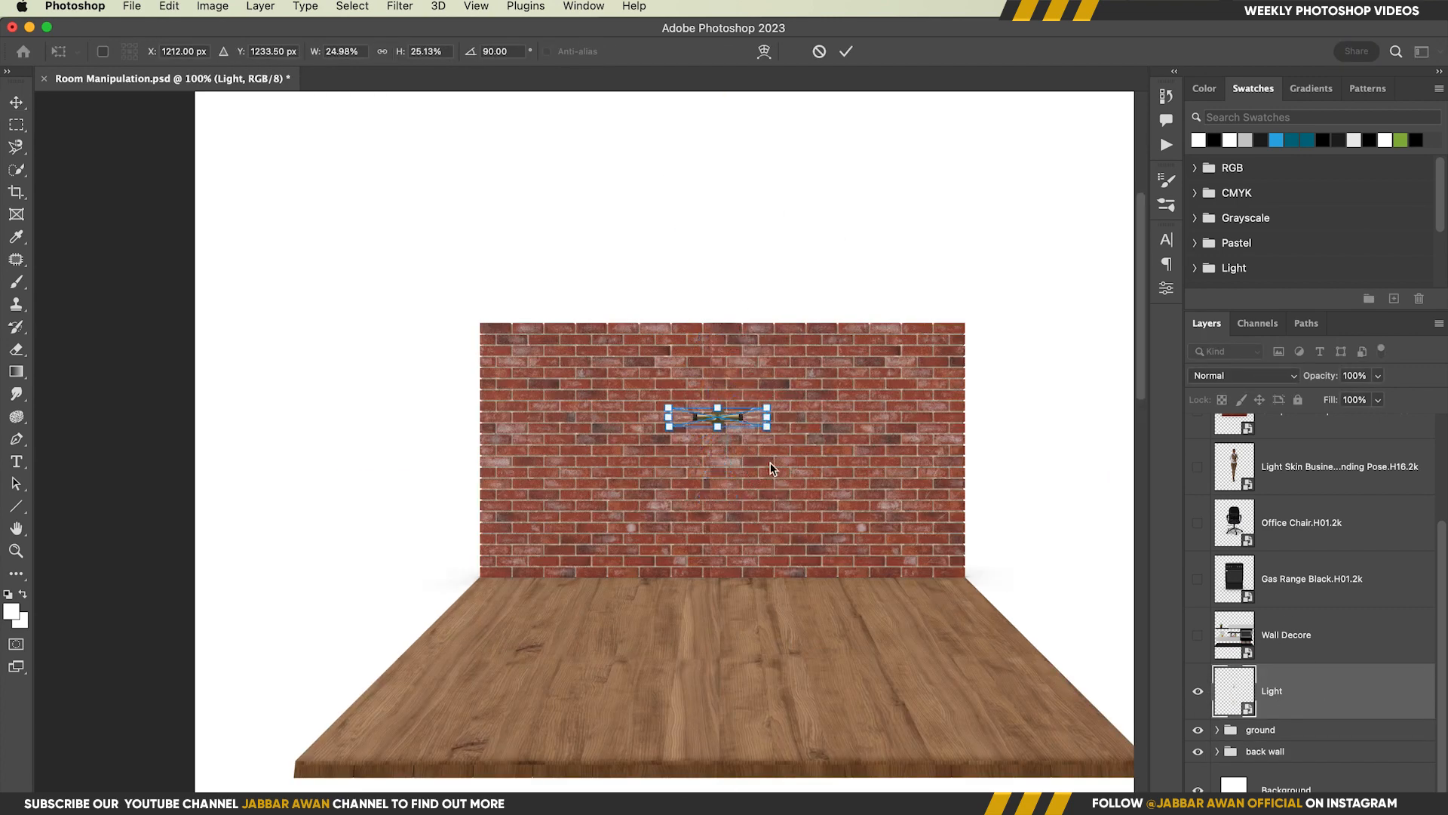
{"action": "left_click_drag", "start_coordinate": [742, 421], "coordinate": [747, 355]}
{"action": "key", "text": "Return"}
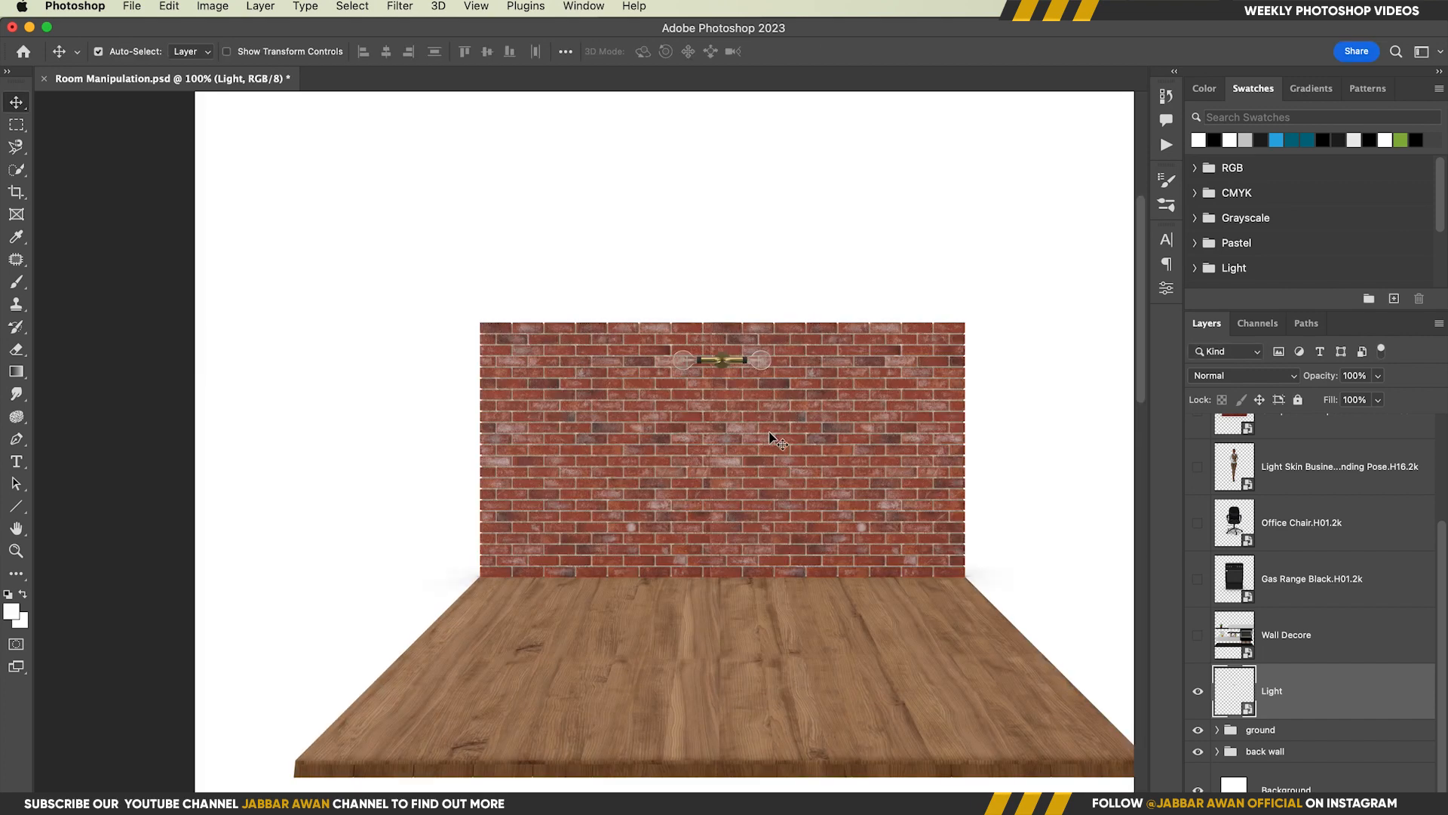
Show the Wall Decore layer, scale it down and stand it against the left part of the brick wall
{"action": "scroll", "coordinate": [762, 433], "scroll_direction": "down", "scroll_amount": 3}
{"action": "scroll", "coordinate": [731, 434], "scroll_direction": "right", "scroll_amount": 1}
{"action": "scroll", "coordinate": [1293, 668], "scroll_direction": "up", "scroll_amount": 1}
{"action": "left_click", "coordinate": [1292, 650]}
{"action": "left_click", "coordinate": [1198, 641]}
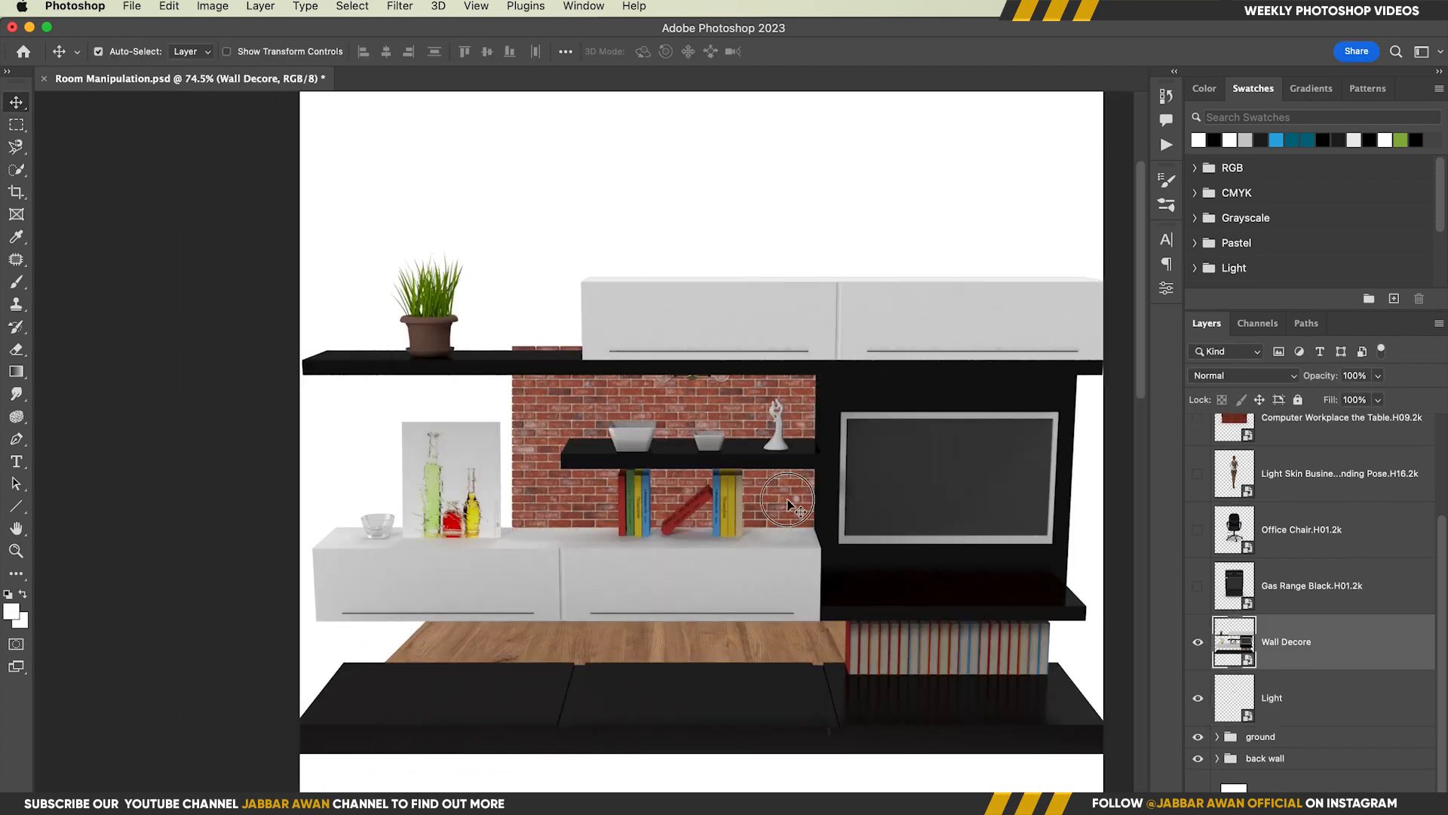
{"action": "key", "text": "super+t"}
{"action": "left_click_drag", "start_coordinate": [1110, 249], "coordinate": [792, 446]}
{"action": "left_click_drag", "start_coordinate": [758, 505], "coordinate": [645, 500]}
{"action": "key", "text": "Return"}
Collapse the back wall group and clip a new Levels adjustment to it
{"action": "scroll", "coordinate": [721, 527], "scroll_direction": "up", "scroll_amount": 2}
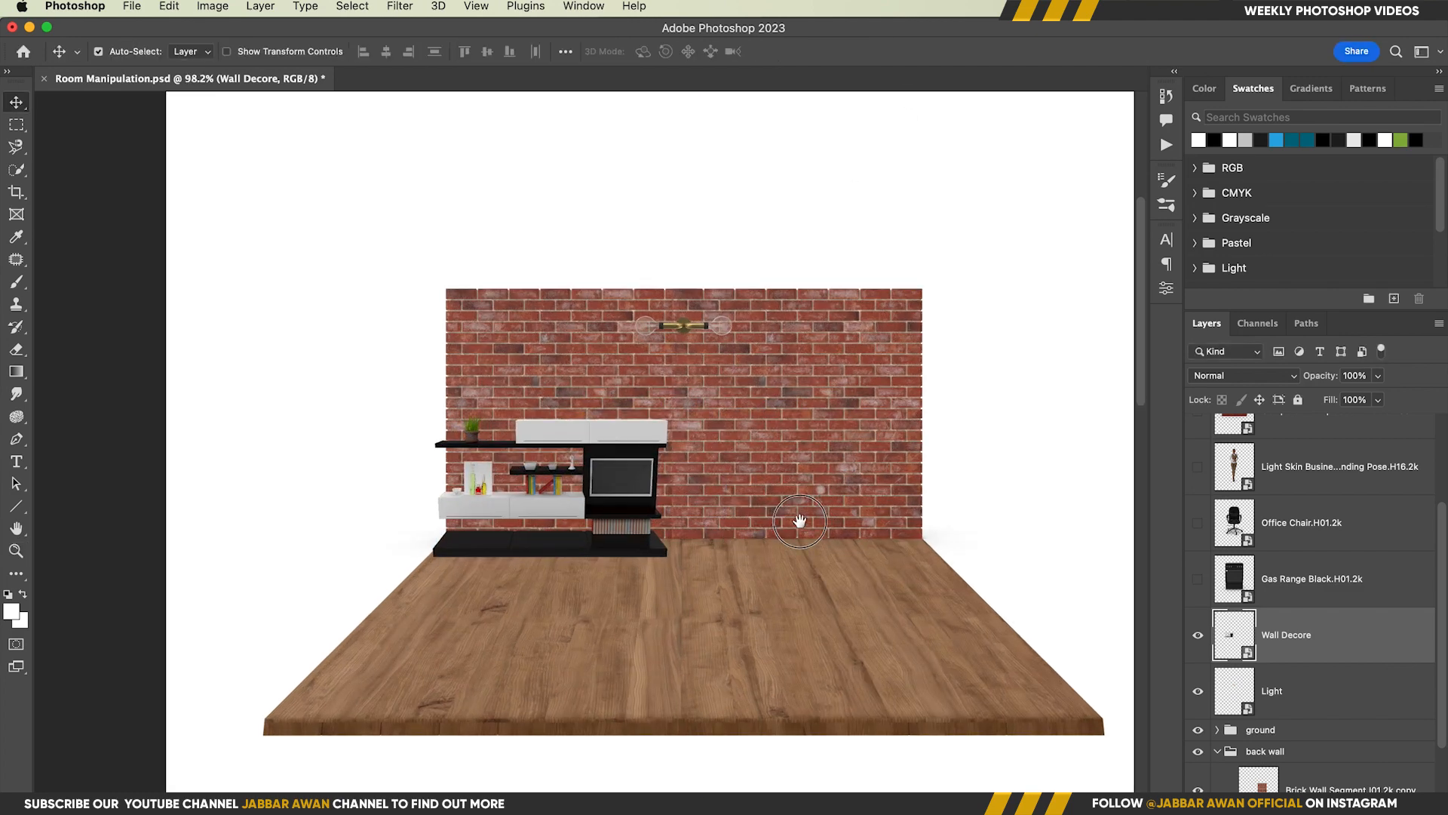
{"action": "scroll", "coordinate": [724, 543], "scroll_direction": "down", "scroll_amount": 2}
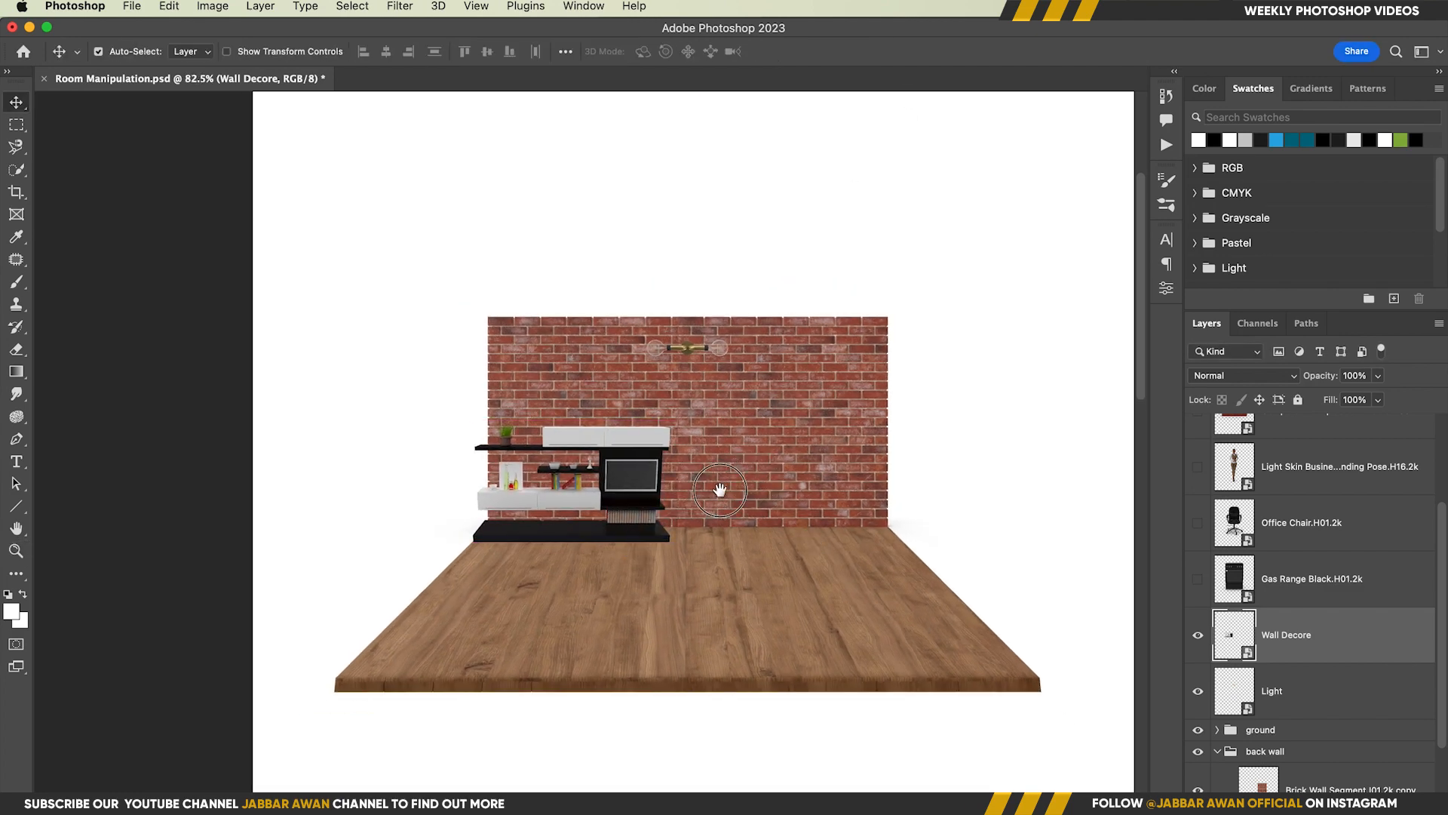
{"action": "scroll", "coordinate": [1282, 754], "scroll_direction": "down", "scroll_amount": 1}
{"action": "left_click", "coordinate": [1282, 781]}
{"action": "scroll", "coordinate": [1252, 717], "scroll_direction": "down", "scroll_amount": 3}
{"action": "left_click", "coordinate": [1218, 641]}
{"action": "left_click", "coordinate": [1344, 808]}
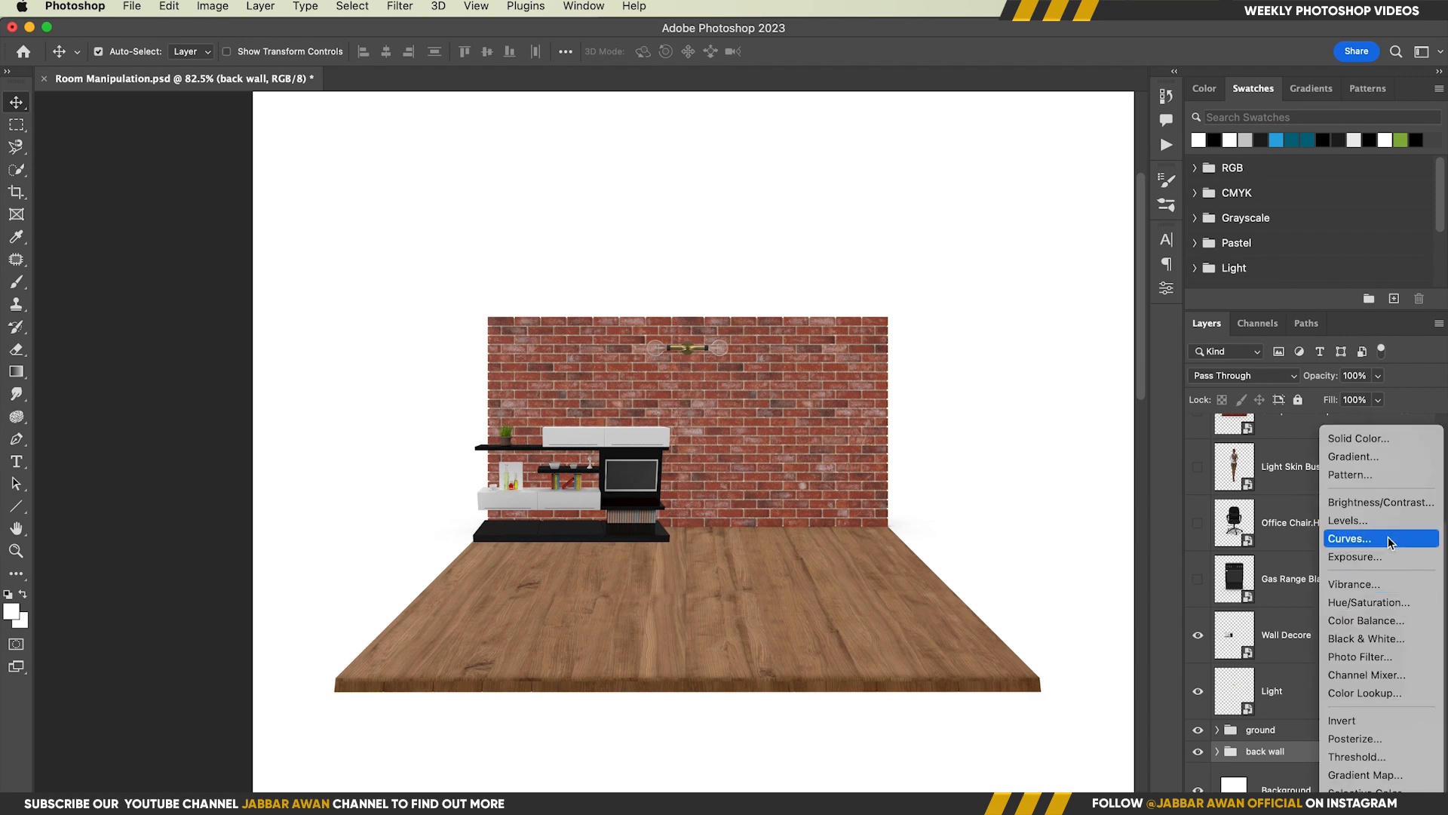
{"action": "left_click", "coordinate": [1347, 520]}
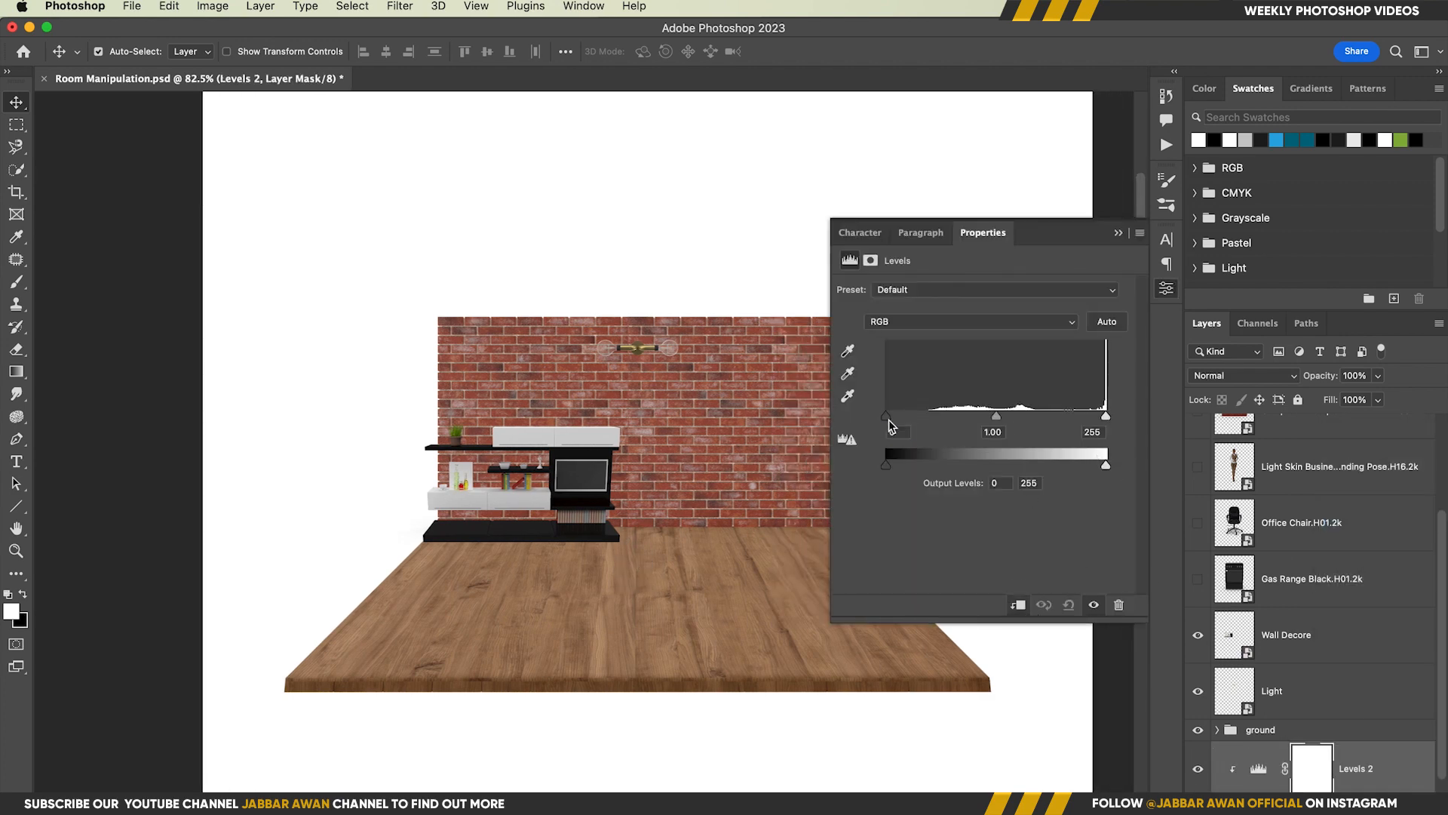
Set the back wall Levels to black input 37 and white output 200, and invert its mask
{"action": "left_click_drag", "start_coordinate": [887, 420], "coordinate": [885, 466]}
{"action": "left_click_drag", "start_coordinate": [1105, 466], "coordinate": [1059, 467]}
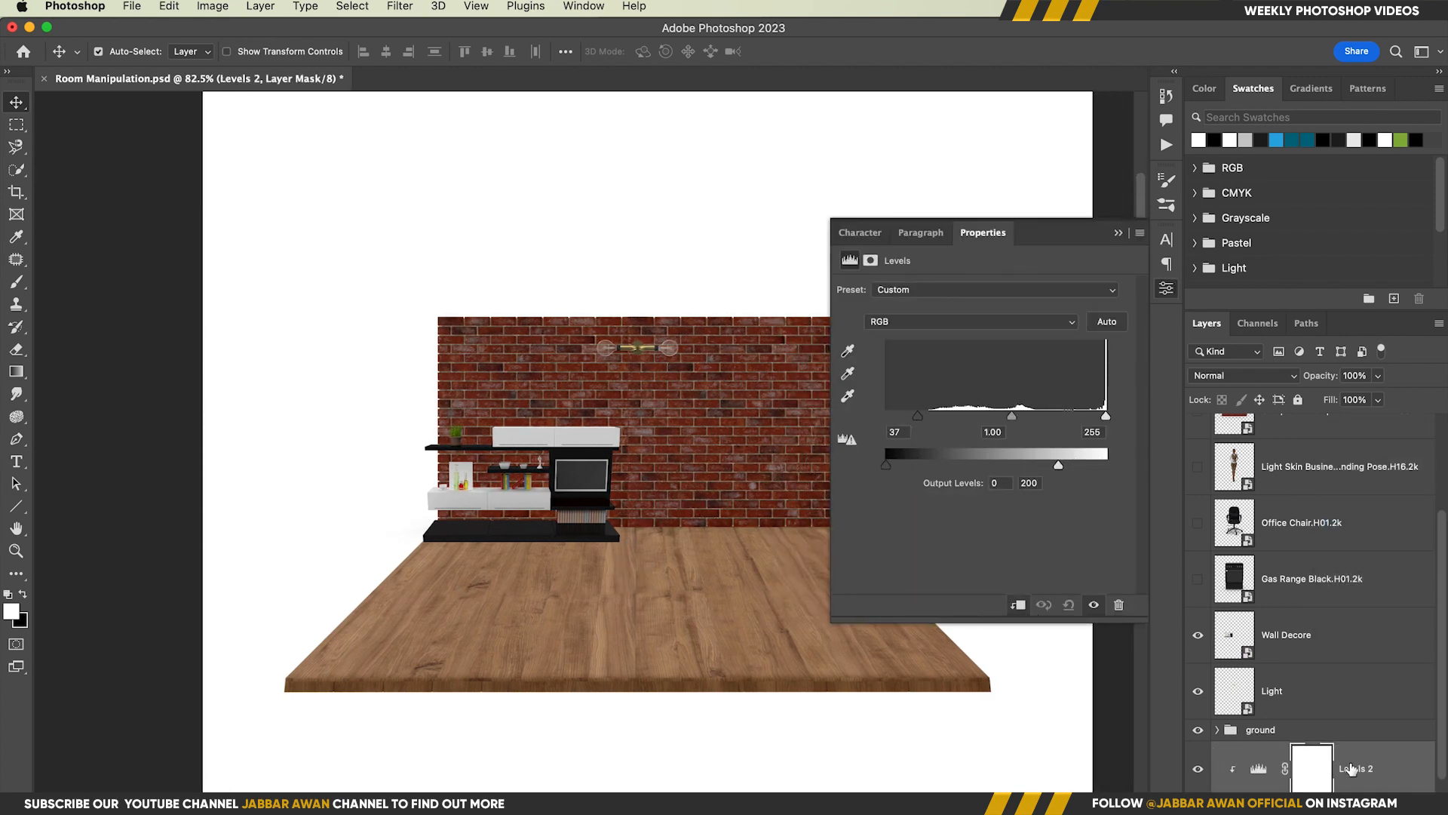
{"action": "key", "text": "super+i"}
Fill the Wall Decore outline with white on the Levels 2 mask to make a wall shadow, and deselect
{"action": "scroll", "coordinate": [1283, 679], "scroll_direction": "down", "scroll_amount": 1}
{"action": "left_click", "coordinate": [1313, 712]}
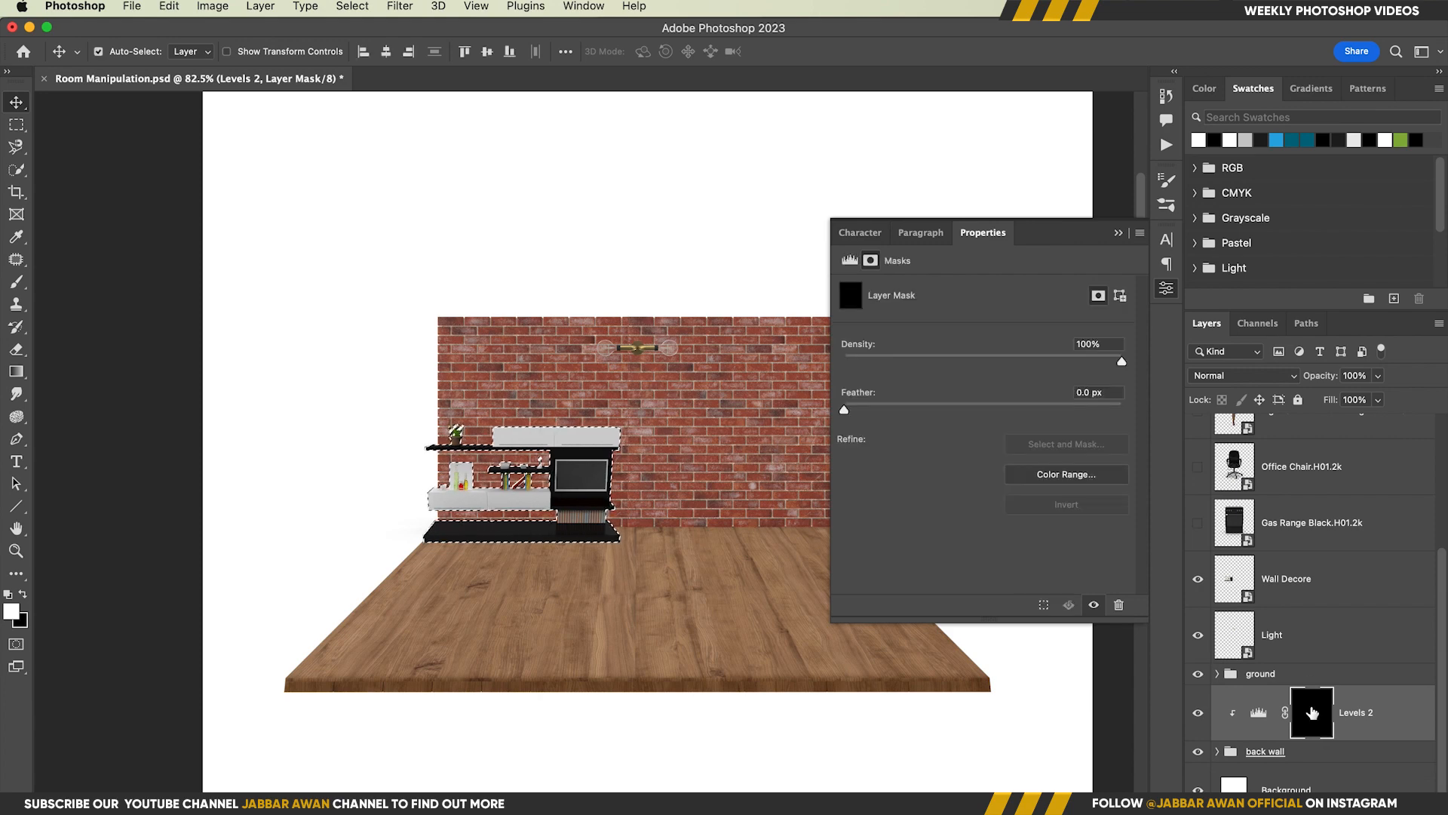
{"action": "key", "text": "x"}
{"action": "key", "text": "super+BackSpace"}
{"action": "key", "text": "super+f"}
{"action": "key", "text": "Escape"}
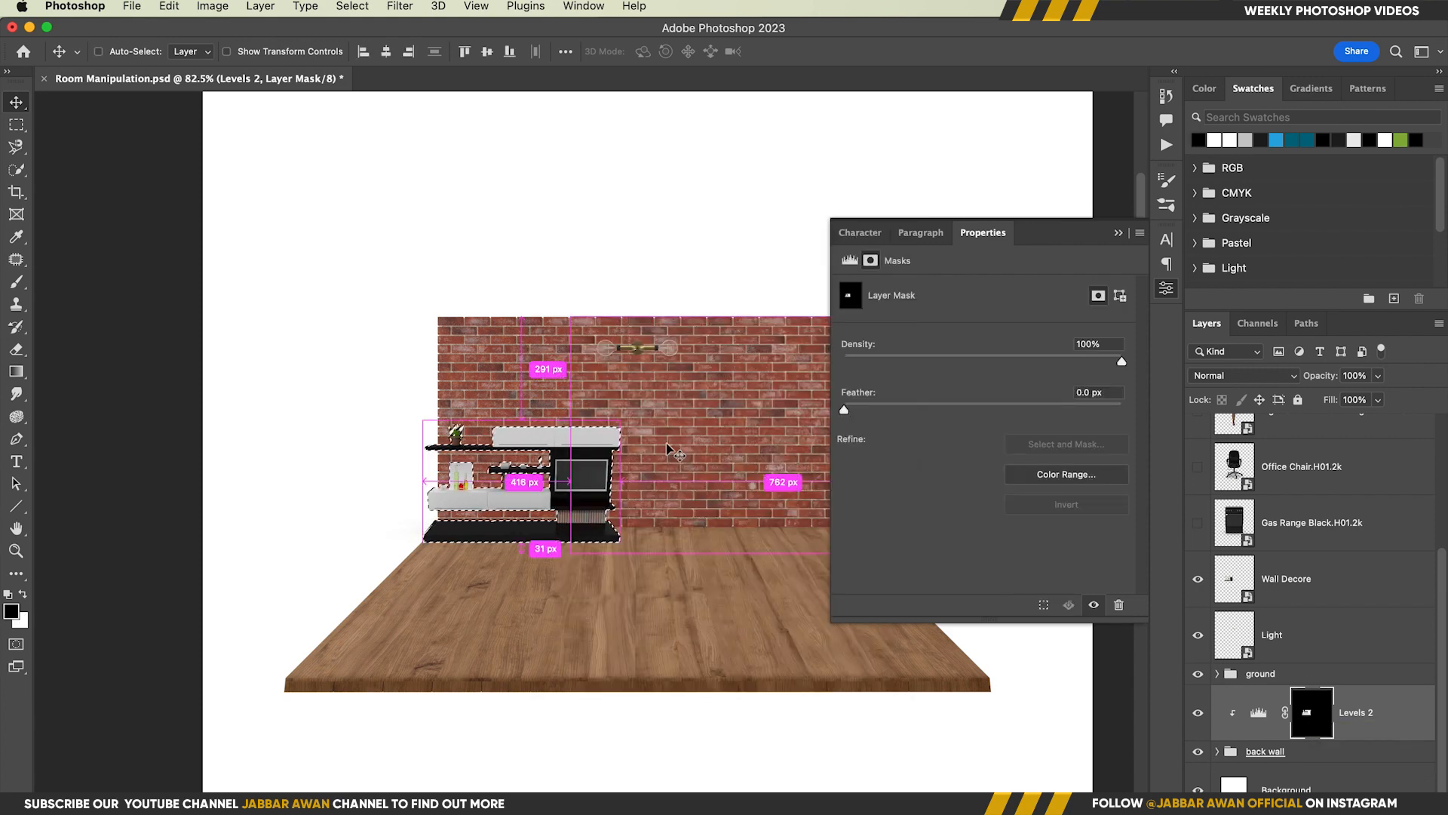
{"action": "key", "text": "super+d"}
Offset the wall unit's shadow on the Levels 2 mask slightly and soften it with a 1.9 px feather
{"action": "left_click_drag", "start_coordinate": [598, 484], "coordinate": [633, 526]}
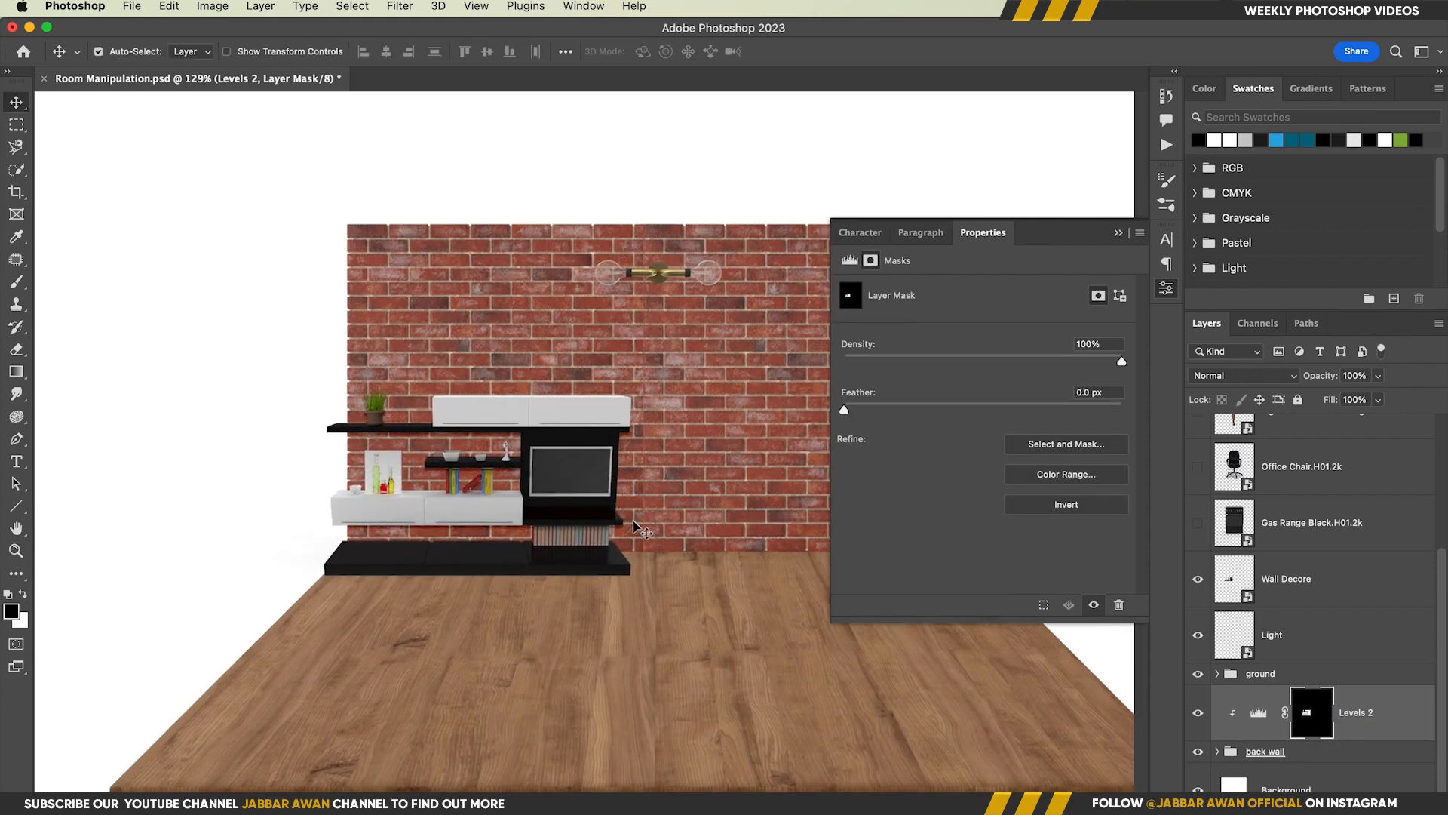
{"action": "left_click_drag", "start_coordinate": [519, 478], "coordinate": [552, 479]}
{"action": "left_click_drag", "start_coordinate": [844, 409], "coordinate": [873, 411]}
{"action": "left_click_drag", "start_coordinate": [543, 546], "coordinate": [534, 545]}
{"action": "left_click_drag", "start_coordinate": [474, 487], "coordinate": [475, 487]}
{"action": "left_click_drag", "start_coordinate": [457, 424], "coordinate": [450, 424]}
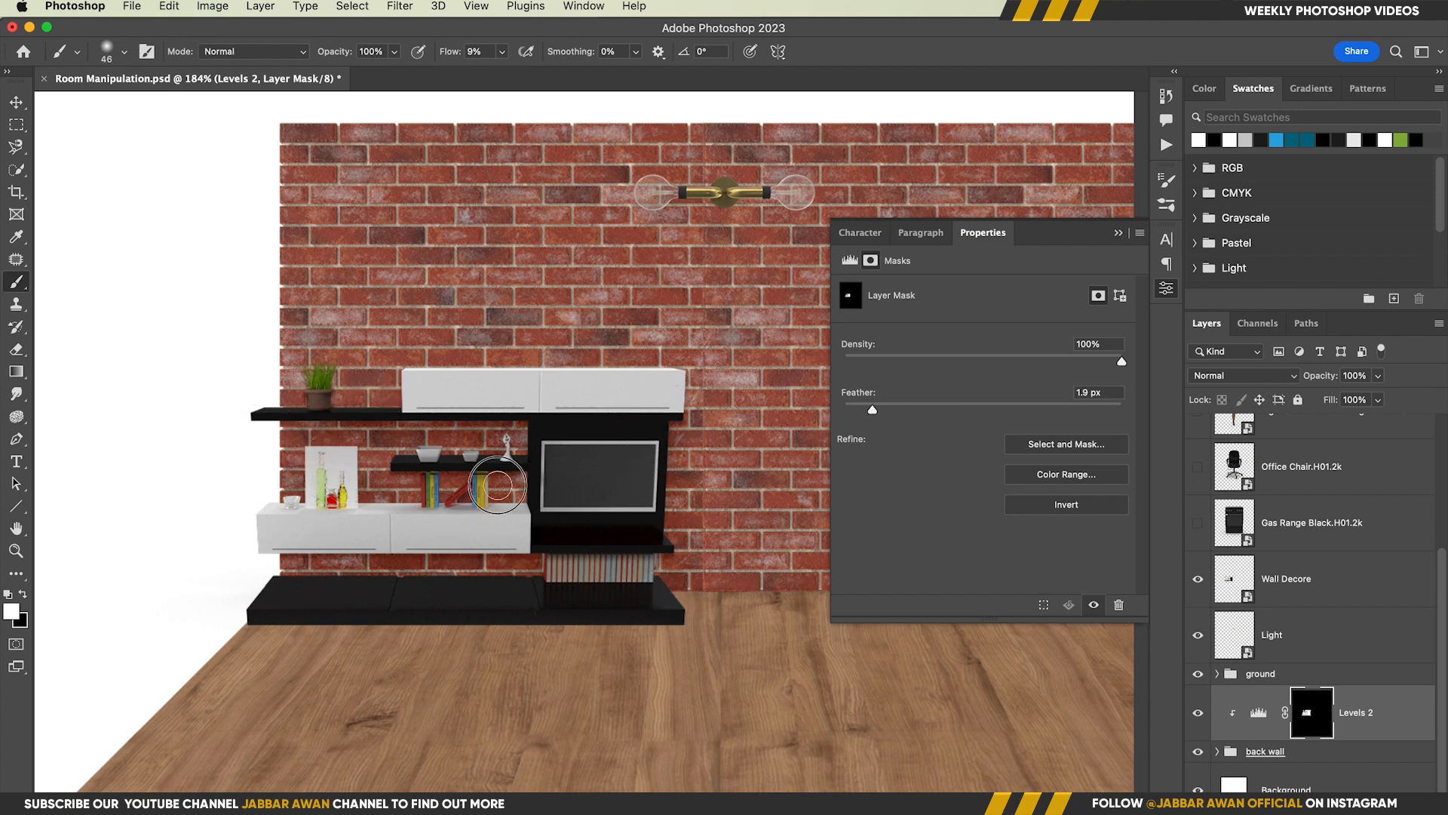
{"action": "key", "text": "super+0"}
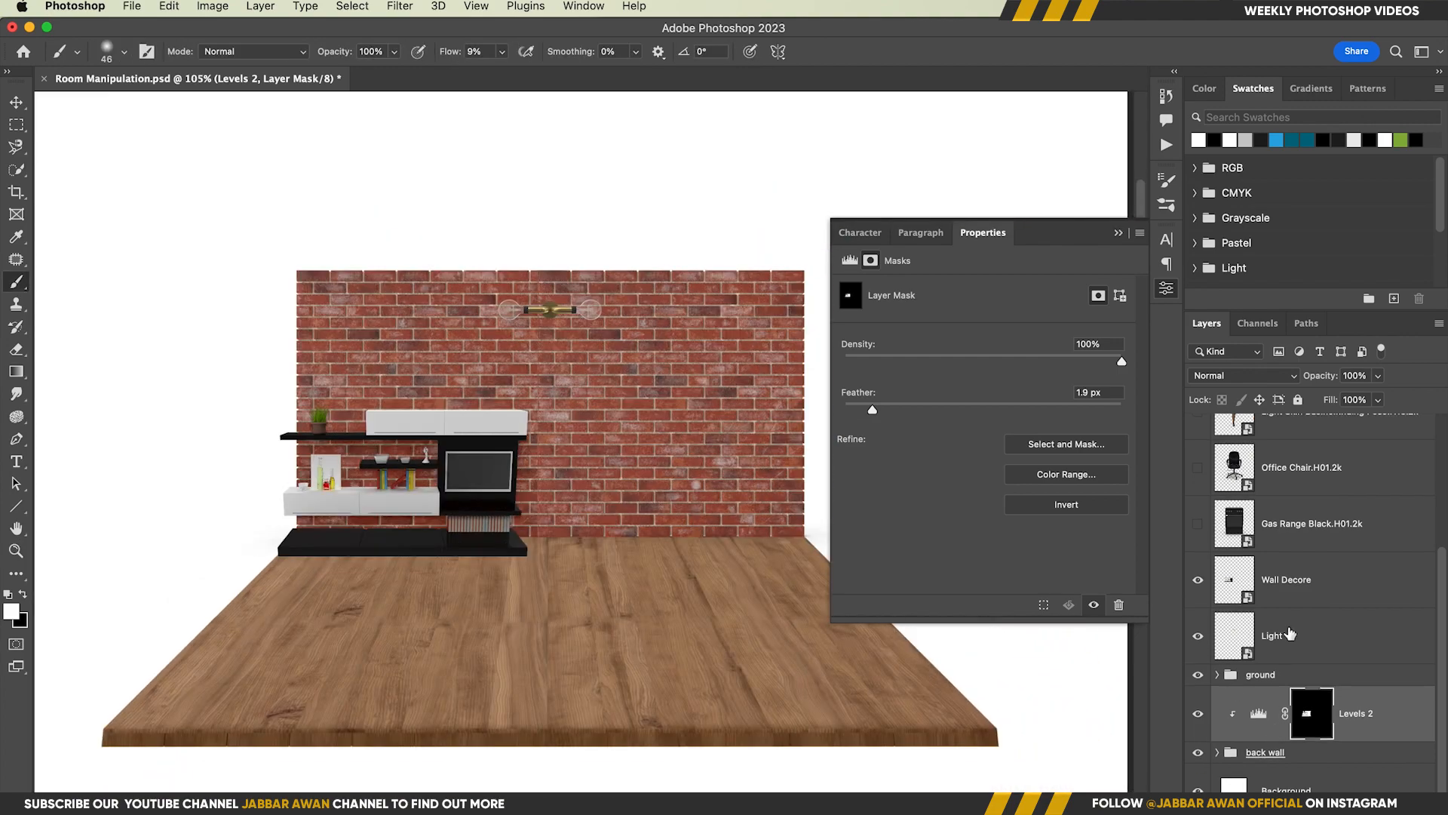
Show the Gas Range Black layer and scale the gas range down to about 53%
{"action": "left_click", "coordinate": [1282, 634]}
{"action": "scroll", "coordinate": [1290, 634], "scroll_direction": "up", "scroll_amount": 1}
{"action": "left_click", "coordinate": [1291, 579]}
{"action": "left_click", "coordinate": [1197, 571]}
{"action": "key", "text": "super+t"}
{"action": "left_click_drag", "start_coordinate": [763, 592], "coordinate": [592, 525]}
{"action": "scroll", "coordinate": [758, 568], "scroll_direction": "up", "scroll_amount": 5}
{"action": "scroll", "coordinate": [699, 534], "scroll_direction": "right", "scroll_amount": 5}
{"action": "left_click_drag", "start_coordinate": [678, 451], "coordinate": [508, 462]}
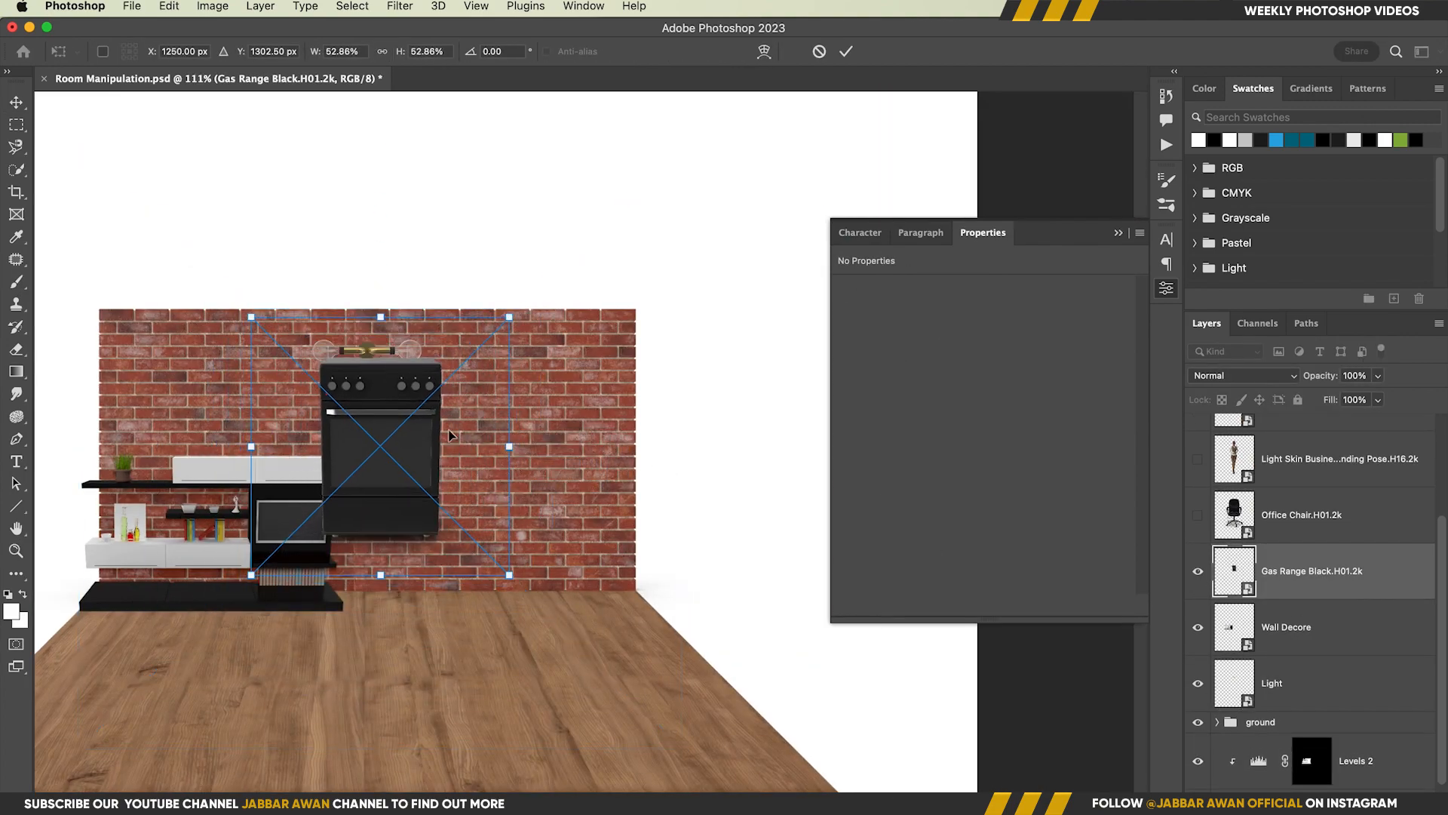
Stand the gas range on the floor at the brick wall's right end and shrink it to about 429 by 361 px
{"action": "left_click_drag", "start_coordinate": [397, 397], "coordinate": [600, 484]}
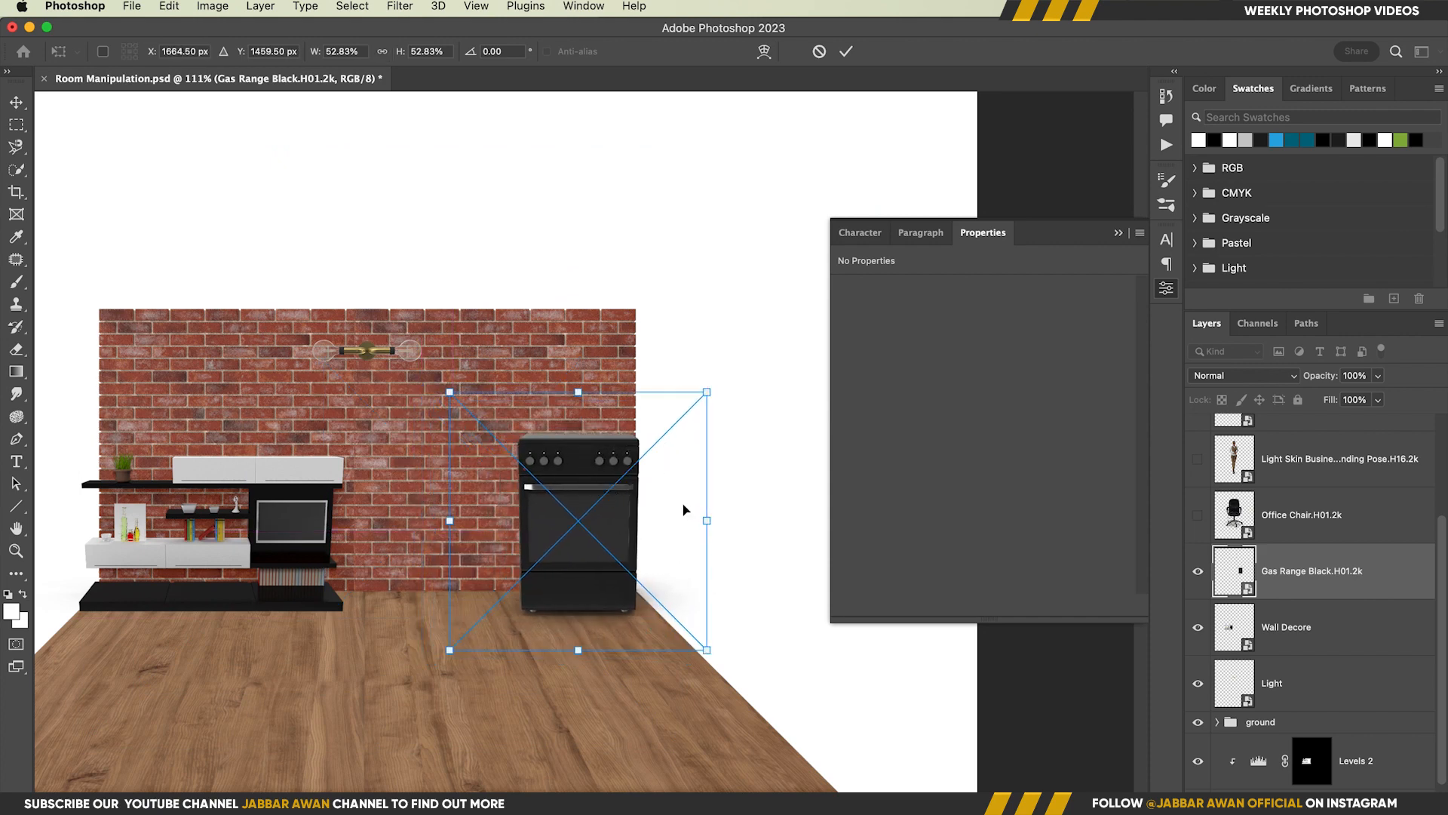
{"action": "left_click_drag", "start_coordinate": [709, 395], "coordinate": [673, 441]}
{"action": "left_click_drag", "start_coordinate": [583, 576], "coordinate": [594, 573]}
{"action": "key", "text": "Return"}
{"action": "scroll", "coordinate": [575, 602], "scroll_direction": "down", "scroll_amount": 2}
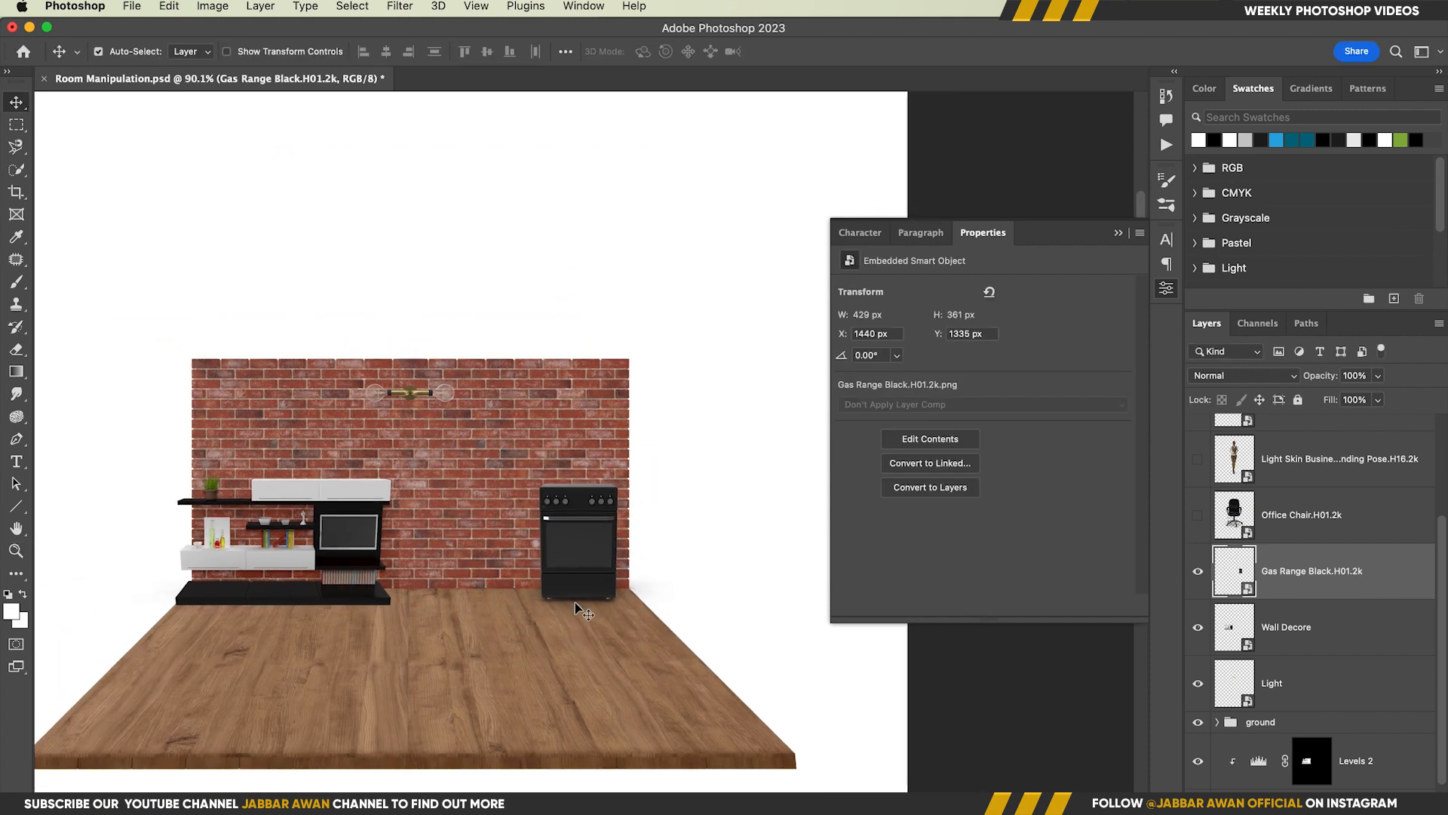
Move the Computer Workplace the Table layer directly above the Gas Range Black layer and show it
{"action": "scroll", "coordinate": [576, 598], "scroll_direction": "left", "scroll_amount": 1}
{"action": "key", "text": "alt+space"}
{"action": "scroll", "coordinate": [1314, 573], "scroll_direction": "up", "scroll_amount": 1}
{"action": "left_click_drag", "start_coordinate": [1300, 451], "coordinate": [1276, 590]}
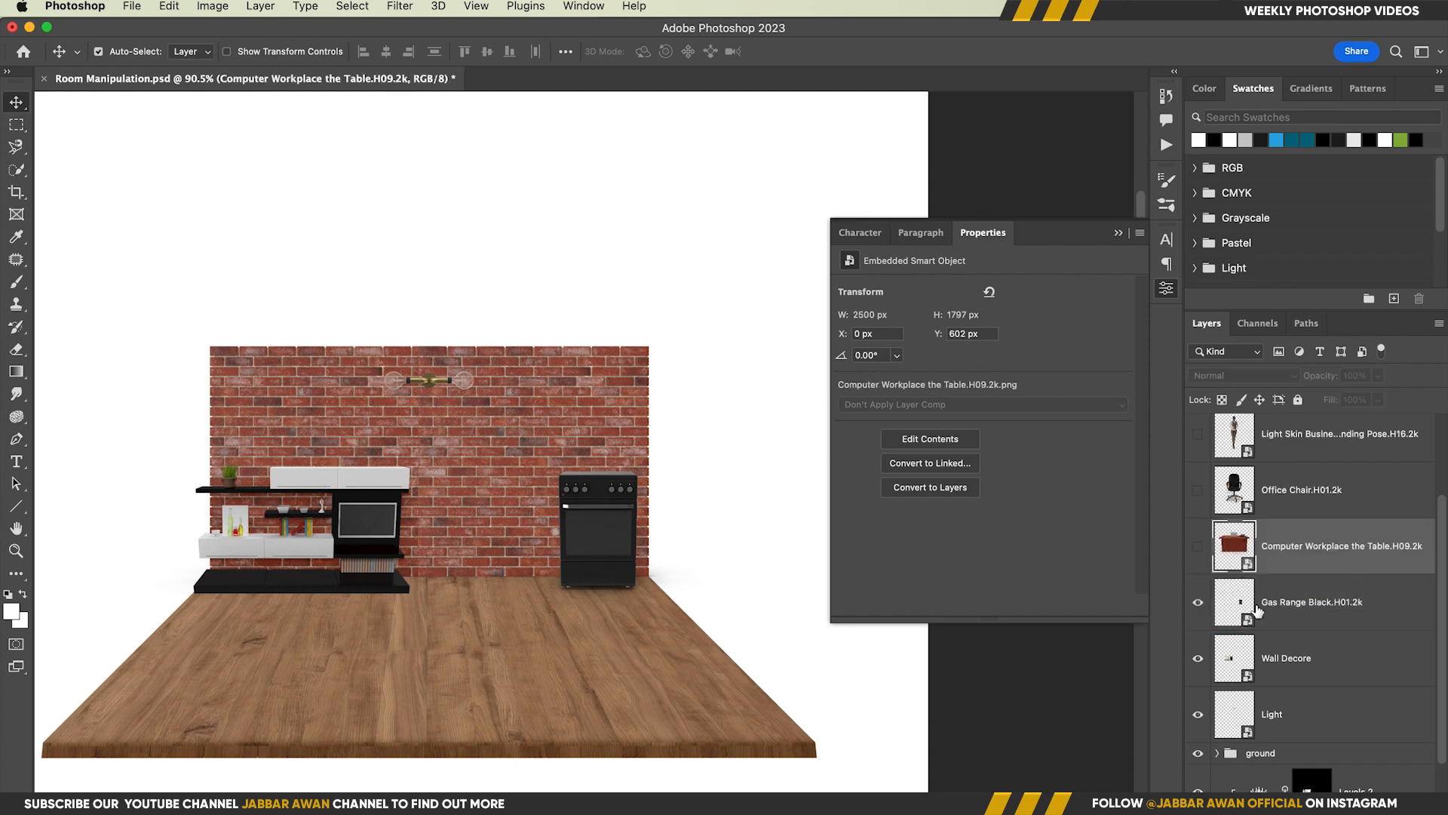
{"action": "left_click", "coordinate": [1204, 539]}
Scale the computer table to about 662 by 461 px and place it on the front left-centre of the wooden floor
{"action": "key", "text": "super+t"}
{"action": "left_click_drag", "start_coordinate": [930, 690], "coordinate": [597, 683]}
{"action": "left_click_drag", "start_coordinate": [498, 427], "coordinate": [476, 662]}
{"action": "left_click_drag", "start_coordinate": [576, 475], "coordinate": [549, 503]}
{"action": "left_click_drag", "start_coordinate": [420, 635], "coordinate": [386, 660]}
{"action": "key", "text": "Return"}
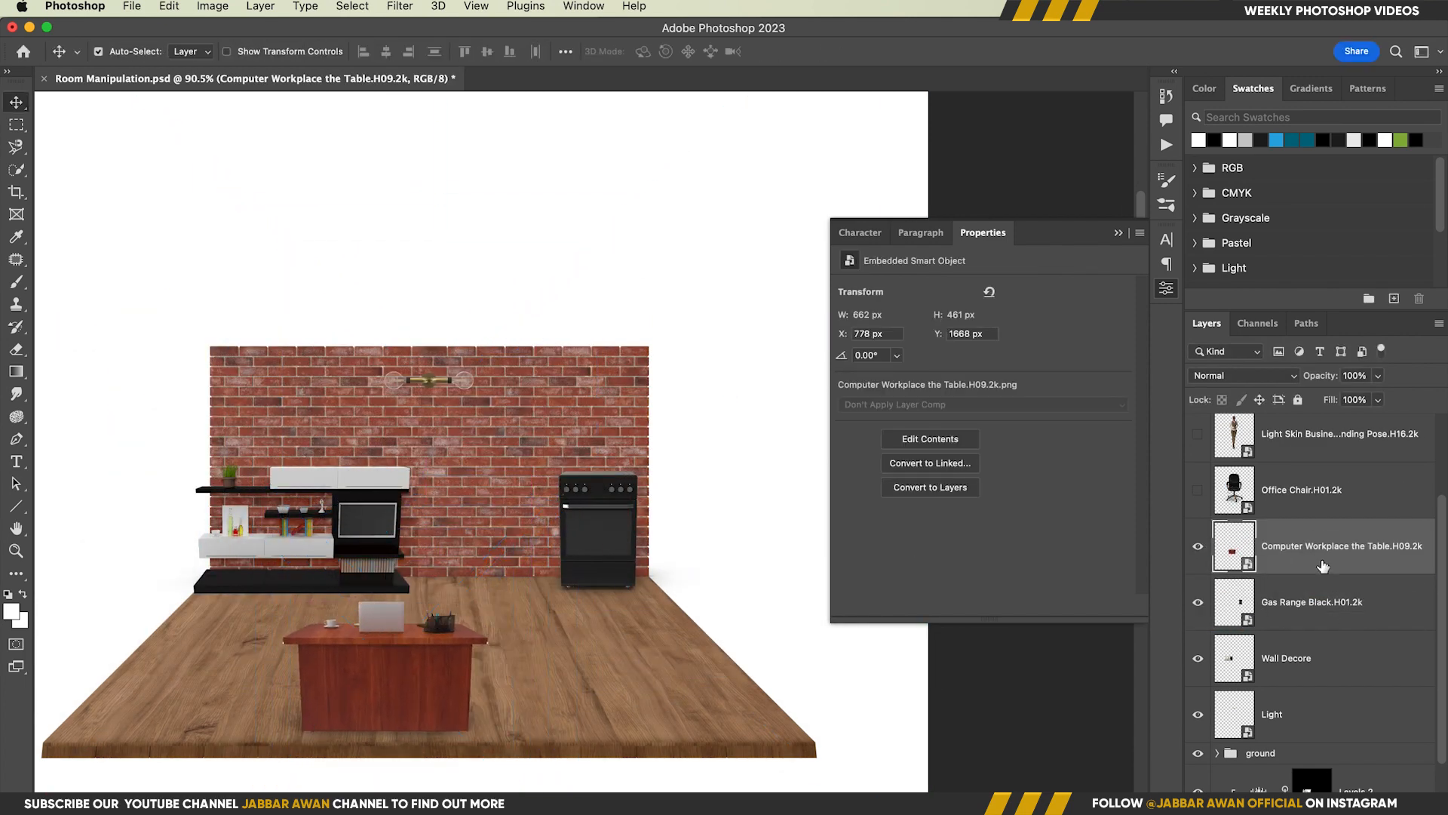
Show the office chair, scale it to about 39% and place it behind the desk, with its layer below the table
{"action": "left_click", "coordinate": [1198, 490]}
{"action": "left_click", "coordinate": [1305, 491]}
{"action": "key", "text": "super+t"}
{"action": "left_click_drag", "start_coordinate": [936, 163], "coordinate": [534, 276]}
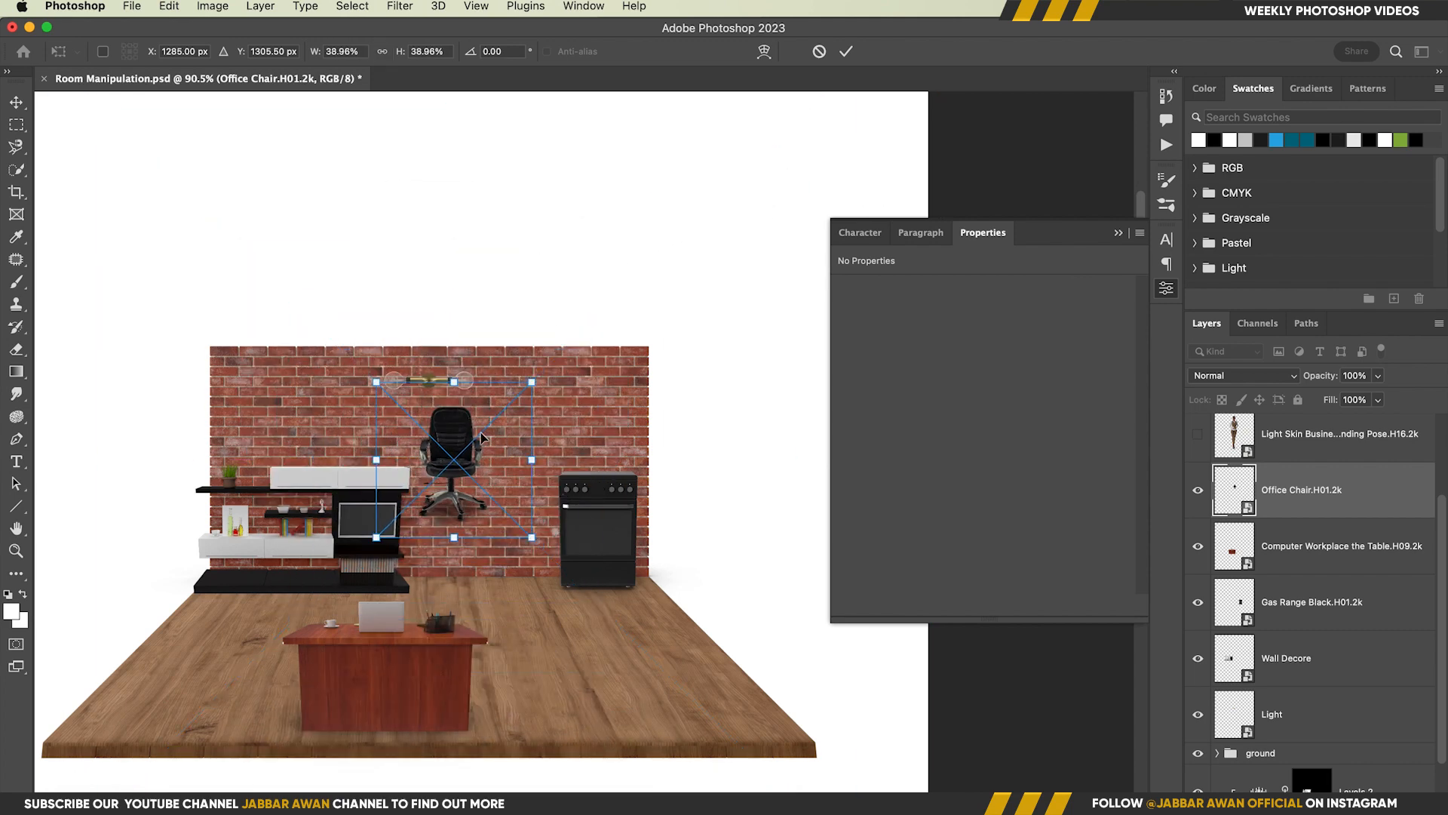
{"action": "left_click_drag", "start_coordinate": [451, 471], "coordinate": [398, 605]}
{"action": "left_click", "coordinate": [848, 52]}
{"action": "left_click_drag", "start_coordinate": [1312, 490], "coordinate": [1350, 574]}
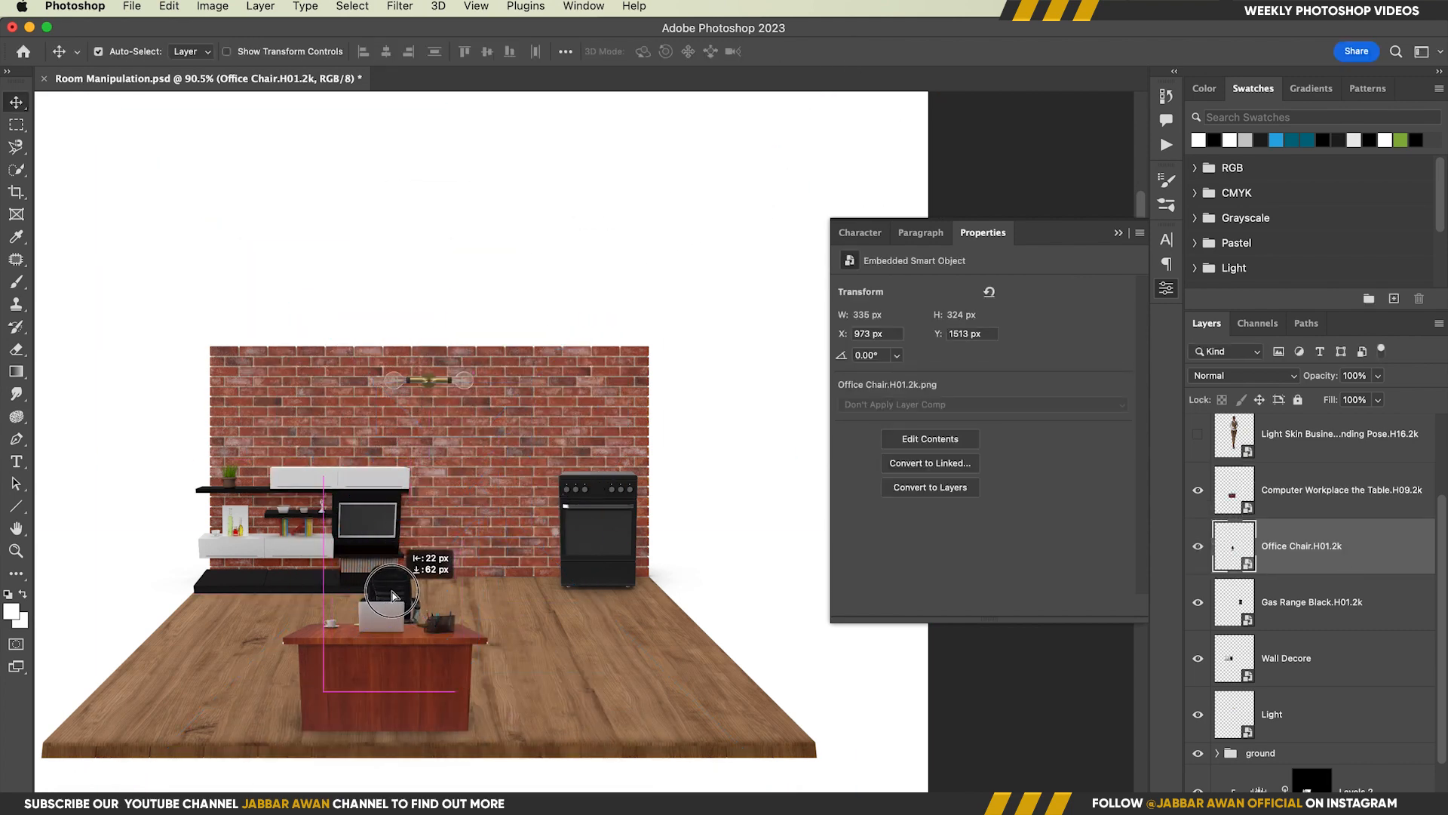
{"action": "left_click_drag", "start_coordinate": [392, 596], "coordinate": [388, 596]}
Shrink the gas range to about 361 by 304 px and nudge it against the wall's right end
{"action": "left_click", "coordinate": [598, 528]}
{"action": "key", "text": "super+t"}
{"action": "left_click_drag", "start_coordinate": [519, 441], "coordinate": [541, 471]}
{"action": "key", "text": "Return"}
{"action": "left_click_drag", "start_coordinate": [621, 528], "coordinate": [614, 524]}
Move the Wall Home Tv Theatre layer below the woman's layer, show it and convert it to a smart object
{"action": "scroll", "coordinate": [1369, 598], "scroll_direction": "up", "scroll_amount": 5}
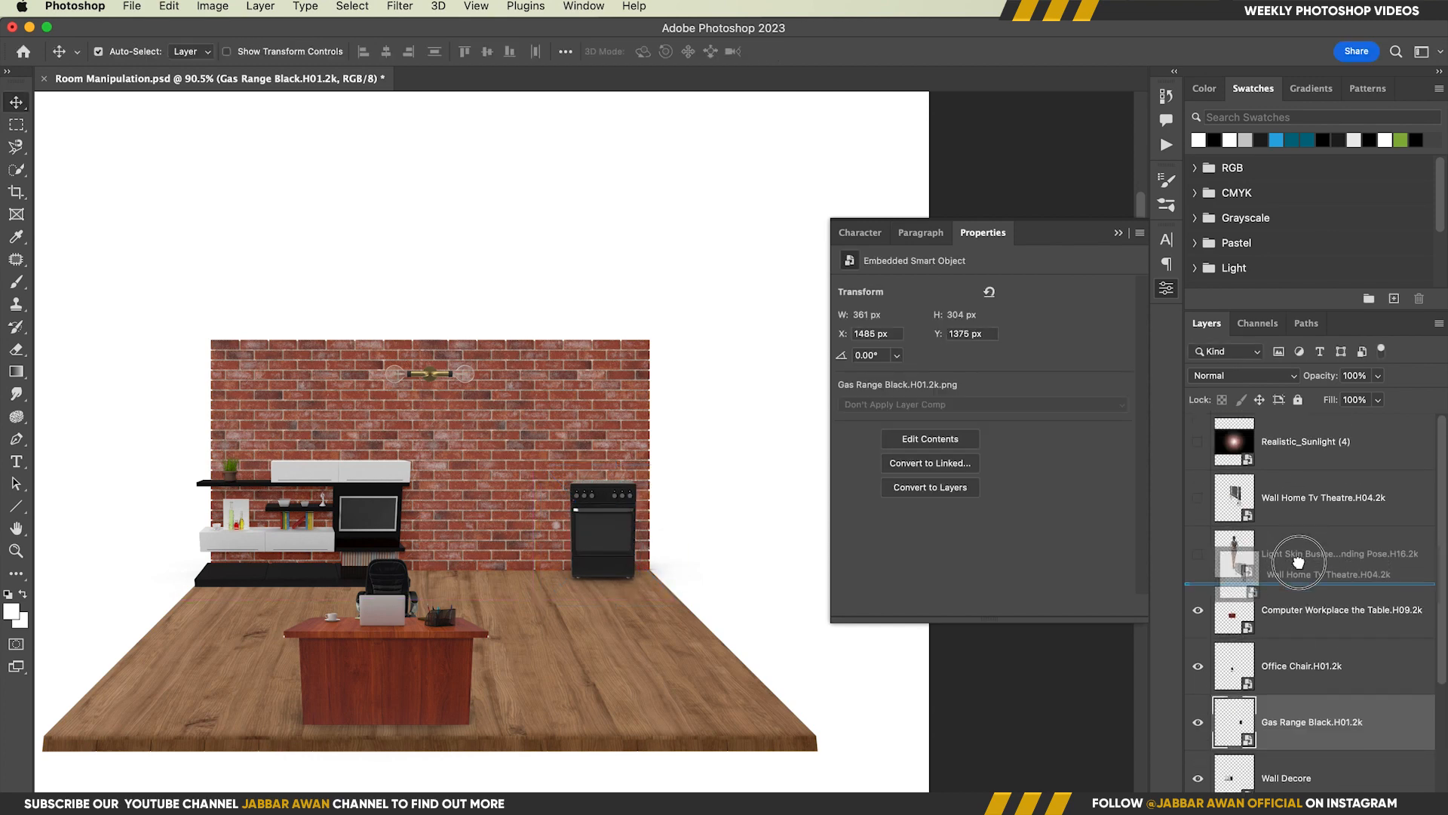
{"action": "left_click_drag", "start_coordinate": [1298, 562], "coordinate": [1298, 567]}
{"action": "left_click", "coordinate": [1197, 553]}
{"action": "key", "text": "super+t"}
{"action": "left_click", "coordinate": [826, 53]}
{"action": "right_click", "coordinate": [1349, 555]}
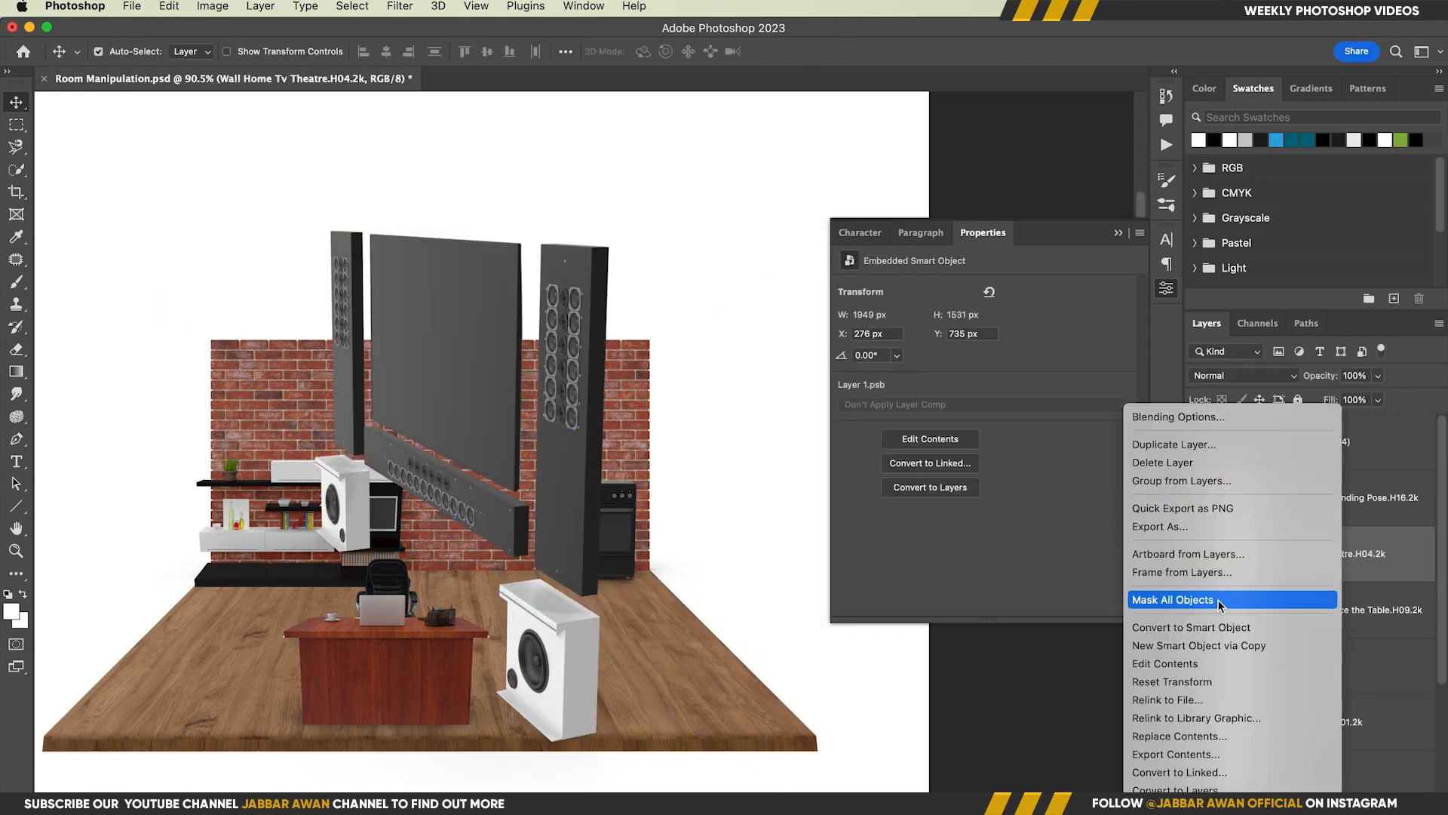
{"action": "left_click", "coordinate": [1222, 627]}
Scale the TV theatre set down to slightly under 58% and align it along the floor's right edge
{"action": "key", "text": "super+t"}
{"action": "left_click_drag", "start_coordinate": [822, 231], "coordinate": [663, 355]}
{"action": "left_click_drag", "start_coordinate": [451, 445], "coordinate": [706, 507]}
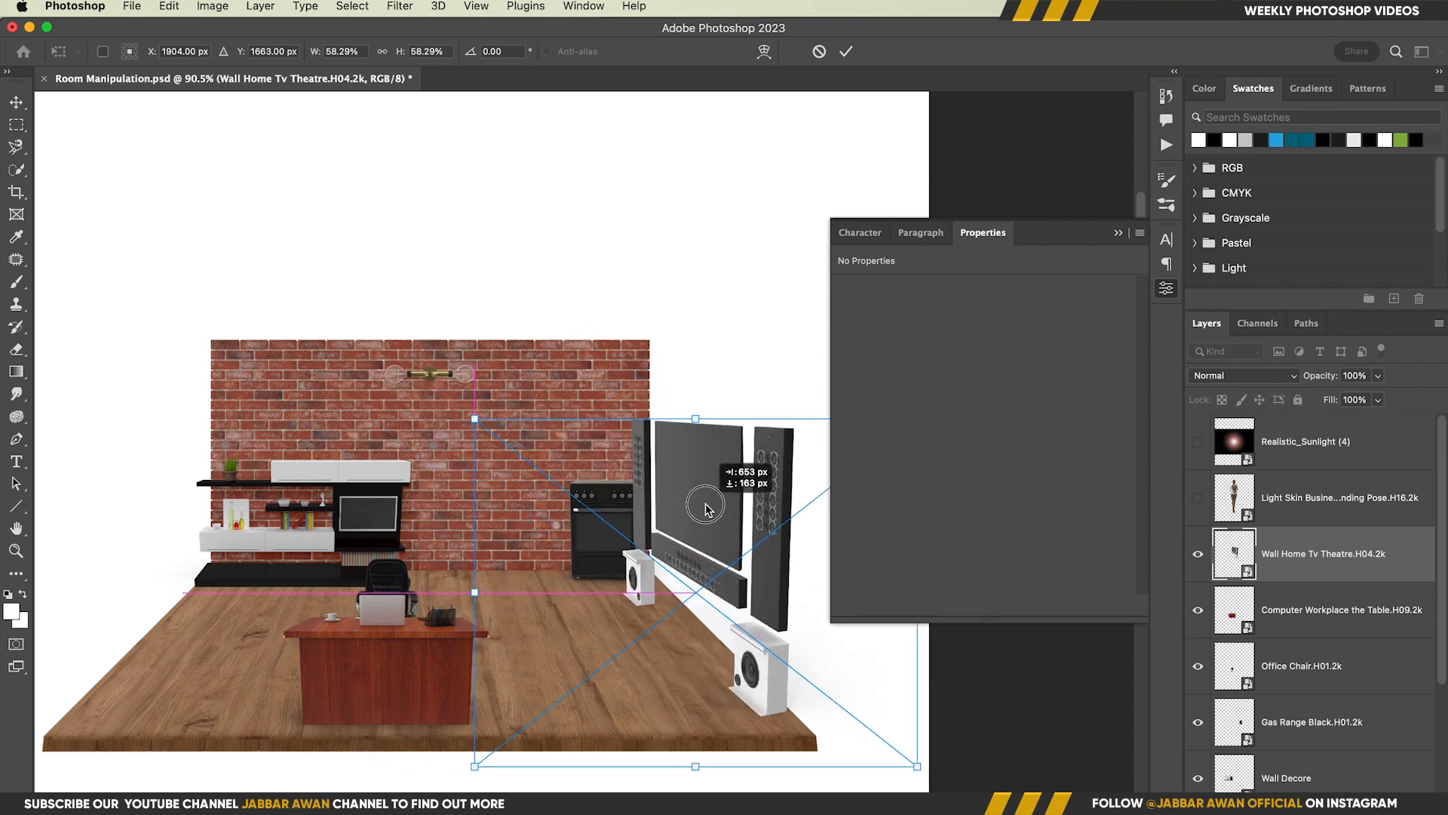
{"action": "mouse_move", "coordinate": [918, 652]}
{"action": "left_mouse_down"}
{"action": "mouse_move", "coordinate": [788, 649]}
{"action": "mouse_move", "coordinate": [898, 667]}
{"action": "left_mouse_up"}
{"action": "mouse_move", "coordinate": [733, 549]}
{"action": "left_mouse_down"}
{"action": "mouse_move", "coordinate": [698, 544]}
{"action": "mouse_move", "coordinate": [713, 543]}
{"action": "left_mouse_up"}
{"action": "key", "text": "Return"}
Show the standing business woman, scale her to about 485 by 557 px and place her beside the desk
{"action": "key", "text": "alt+space"}
{"action": "left_click", "coordinate": [1199, 504]}
{"action": "left_click", "coordinate": [1274, 501]}
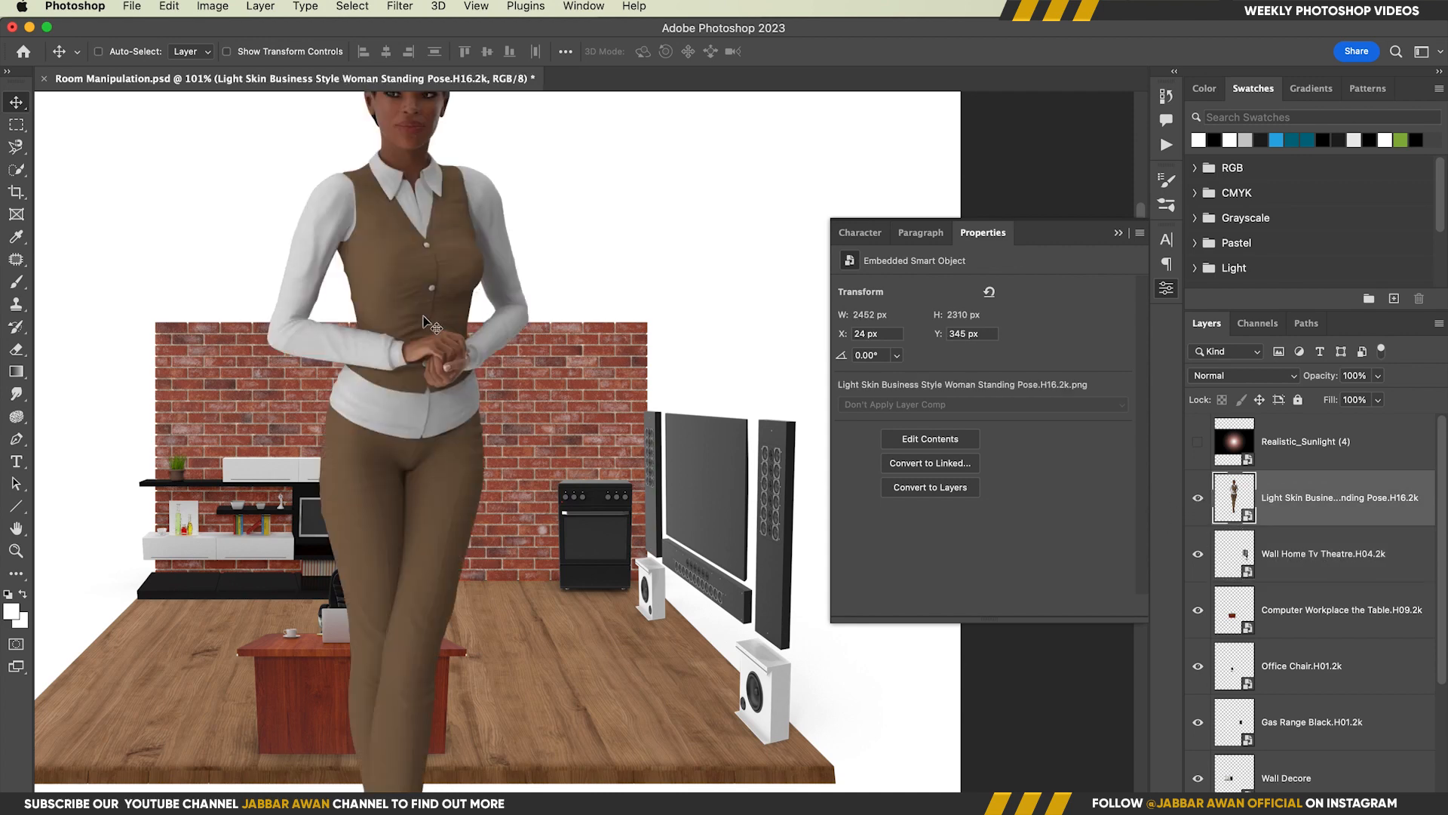
{"action": "key", "text": "super+t"}
{"action": "left_click_drag", "start_coordinate": [961, 644], "coordinate": [630, 638]}
{"action": "left_click_drag", "start_coordinate": [390, 424], "coordinate": [496, 474]}
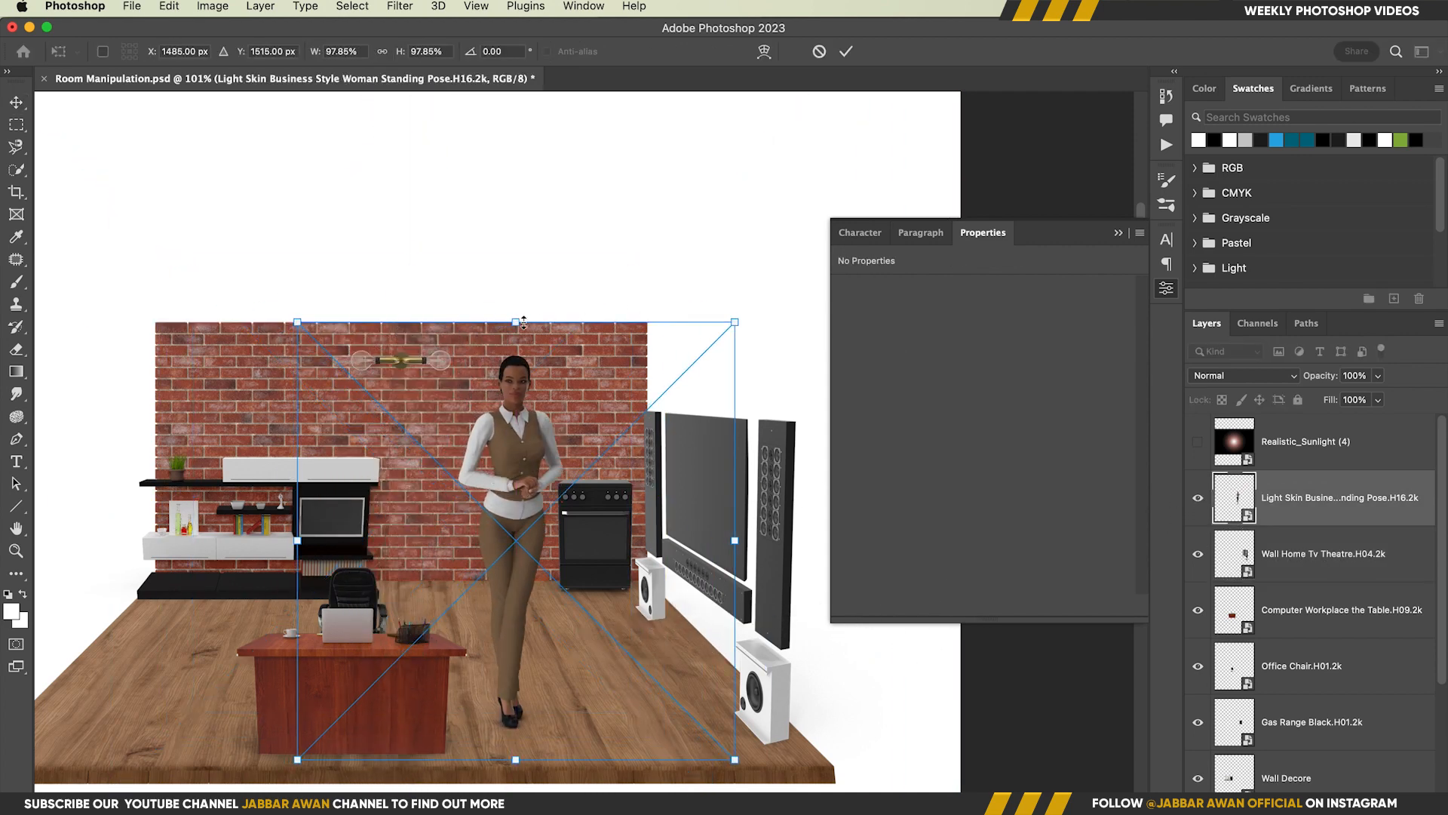
{"action": "left_click_drag", "start_coordinate": [516, 322], "coordinate": [518, 496]}
{"action": "left_click_drag", "start_coordinate": [519, 607], "coordinate": [453, 585]}
{"action": "key", "text": "Return"}
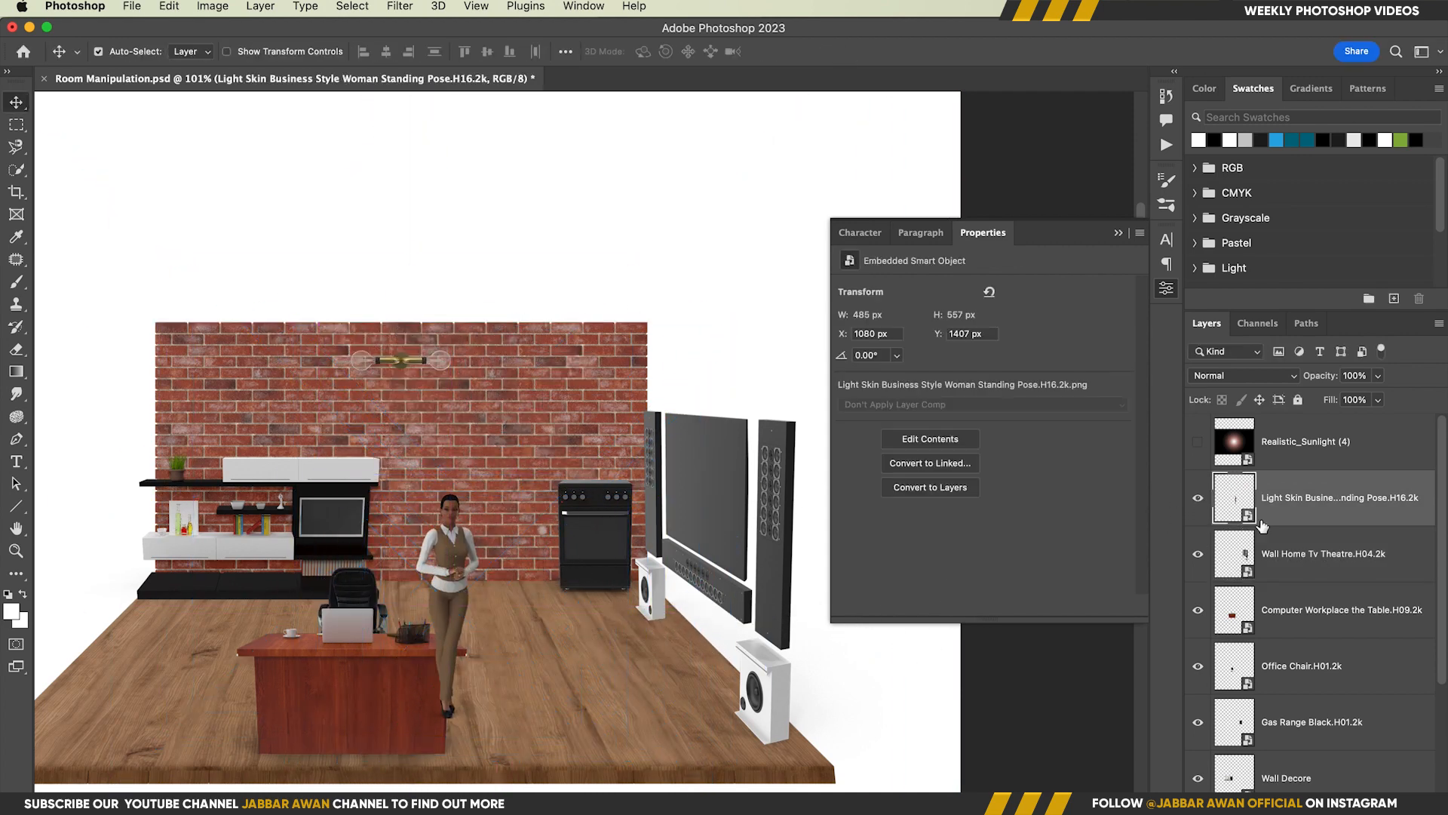
Move the woman's layer below the Office Chair layer and nudge her slightly up and left, behind the desk
{"action": "left_click_drag", "start_coordinate": [1328, 498], "coordinate": [1335, 690]}
{"action": "mouse_move", "coordinate": [461, 574]}
{"action": "left_mouse_down"}
{"action": "mouse_move", "coordinate": [427, 556]}
{"action": "mouse_move", "coordinate": [458, 558]}
{"action": "left_mouse_up"}
{"action": "scroll", "coordinate": [579, 607], "scroll_direction": "down", "scroll_amount": 2}
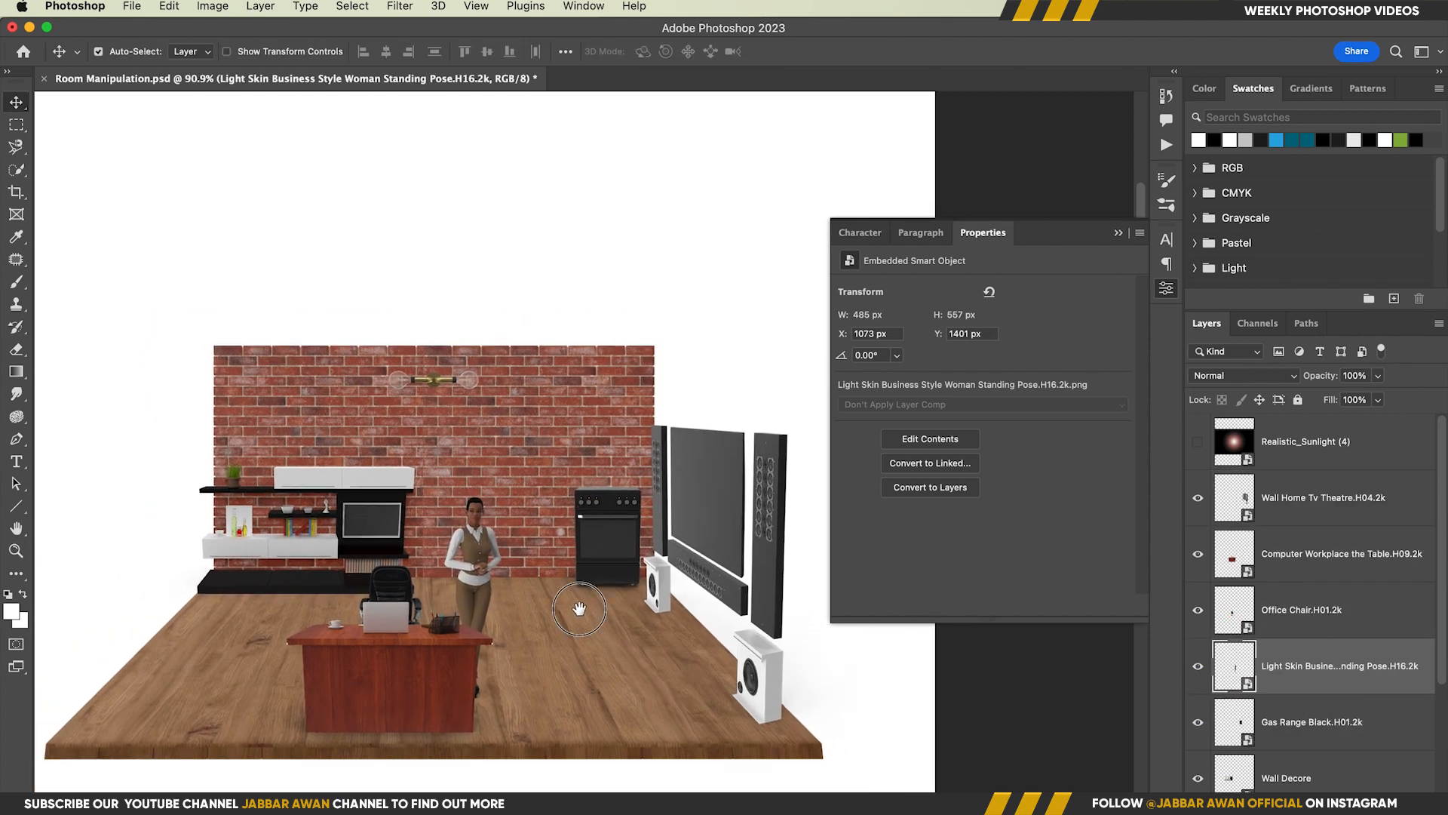
Add a Solid Color fill above the Background layer in dark blue-grey, about #3c3f43
{"action": "scroll", "coordinate": [579, 608], "scroll_direction": "down", "scroll_amount": 3}
{"action": "scroll", "coordinate": [1314, 743], "scroll_direction": "down", "scroll_amount": 3}
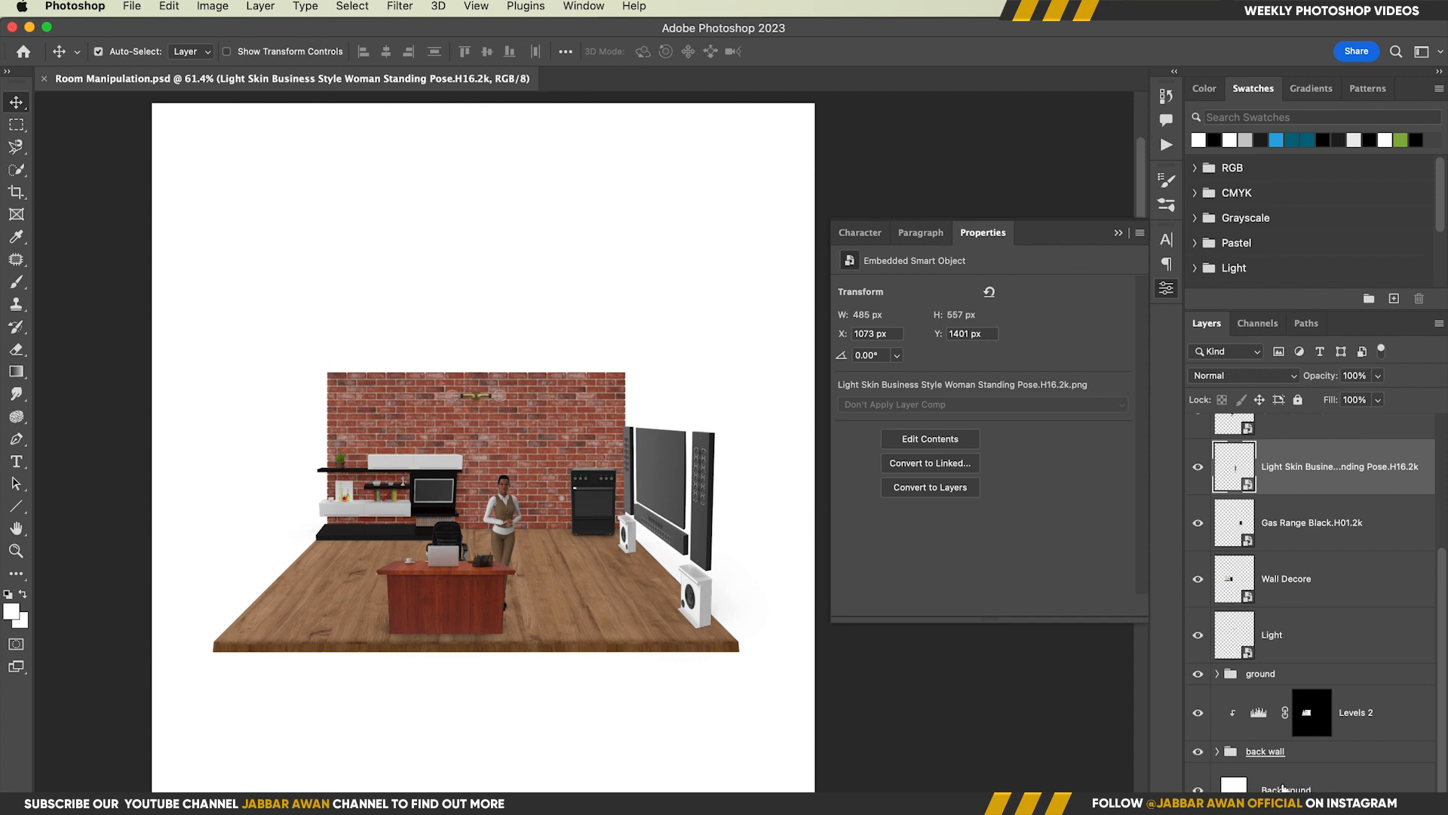
{"action": "left_click", "coordinate": [1283, 788]}
{"action": "left_click", "coordinate": [1344, 803]}
{"action": "left_click", "coordinate": [1356, 436]}
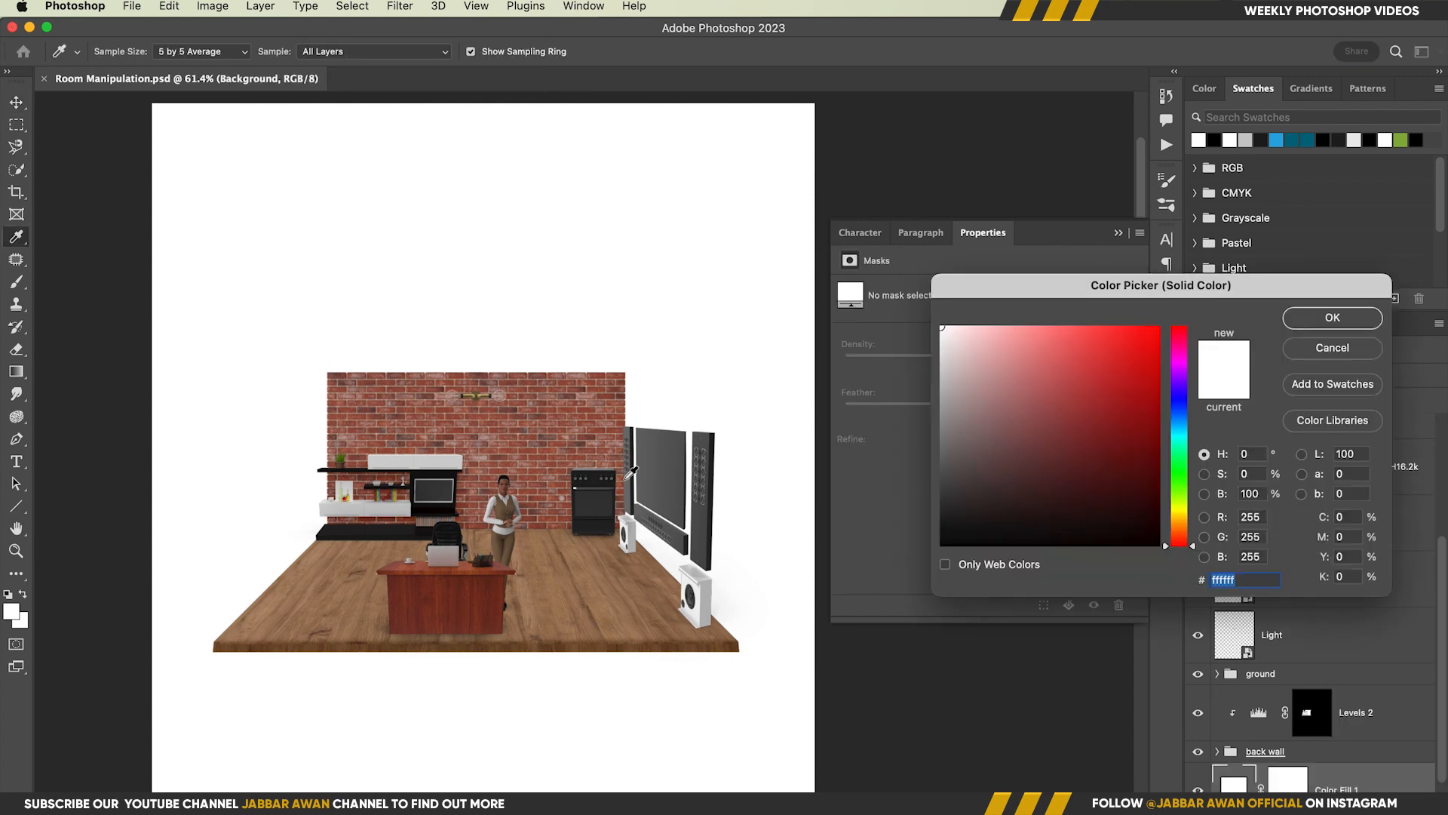
{"action": "mouse_move", "coordinate": [1003, 459]}
{"action": "left_mouse_down"}
{"action": "mouse_move", "coordinate": [718, 461]}
{"action": "mouse_move", "coordinate": [928, 481]}
{"action": "mouse_move", "coordinate": [884, 472]}
{"action": "mouse_move", "coordinate": [880, 456]}
{"action": "mouse_move", "coordinate": [916, 450]}
{"action": "left_mouse_up"}
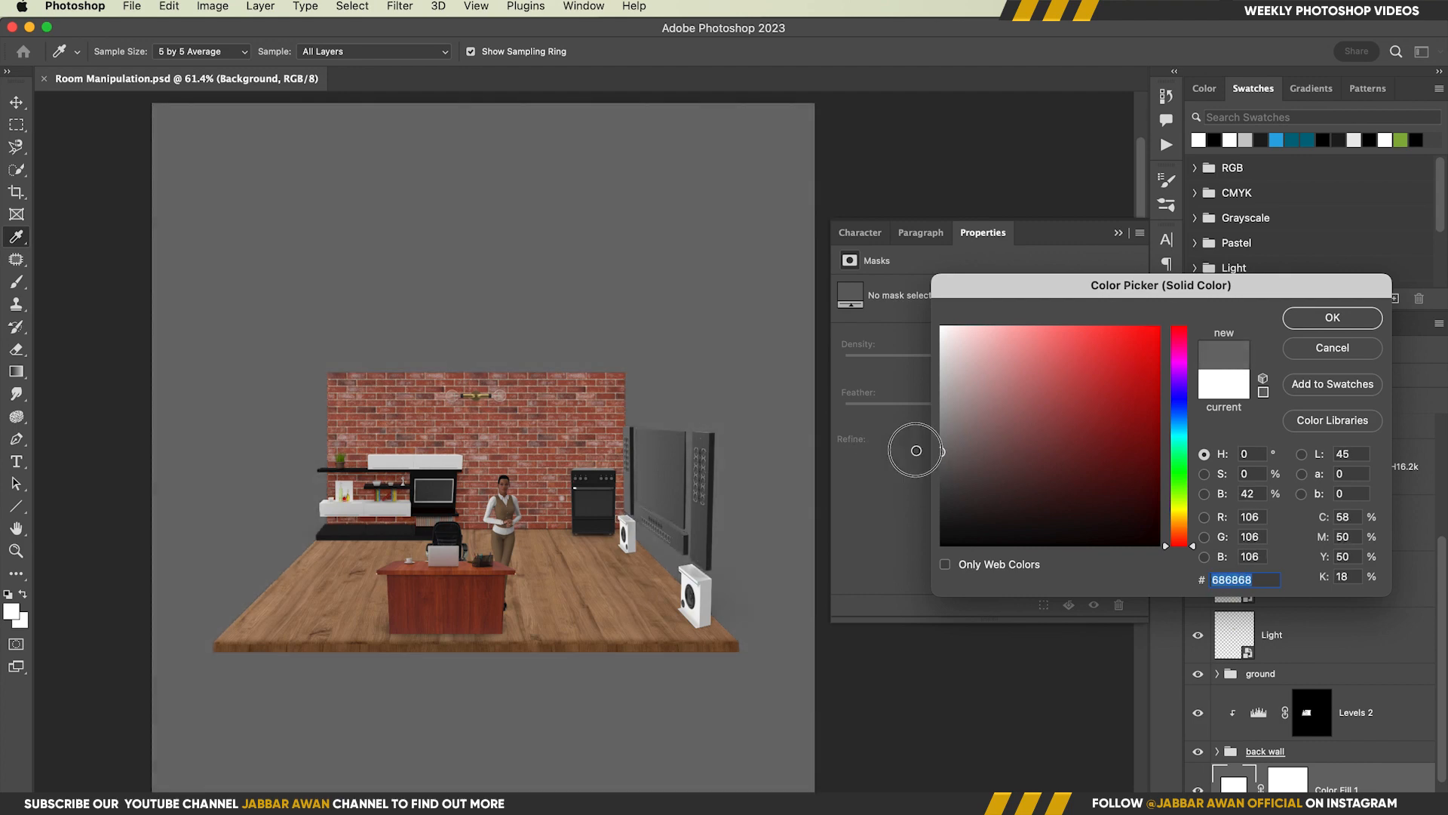
{"action": "left_click_drag", "start_coordinate": [1204, 558], "coordinate": [1174, 414]}
{"action": "left_click_drag", "start_coordinate": [964, 456], "coordinate": [974, 479]}
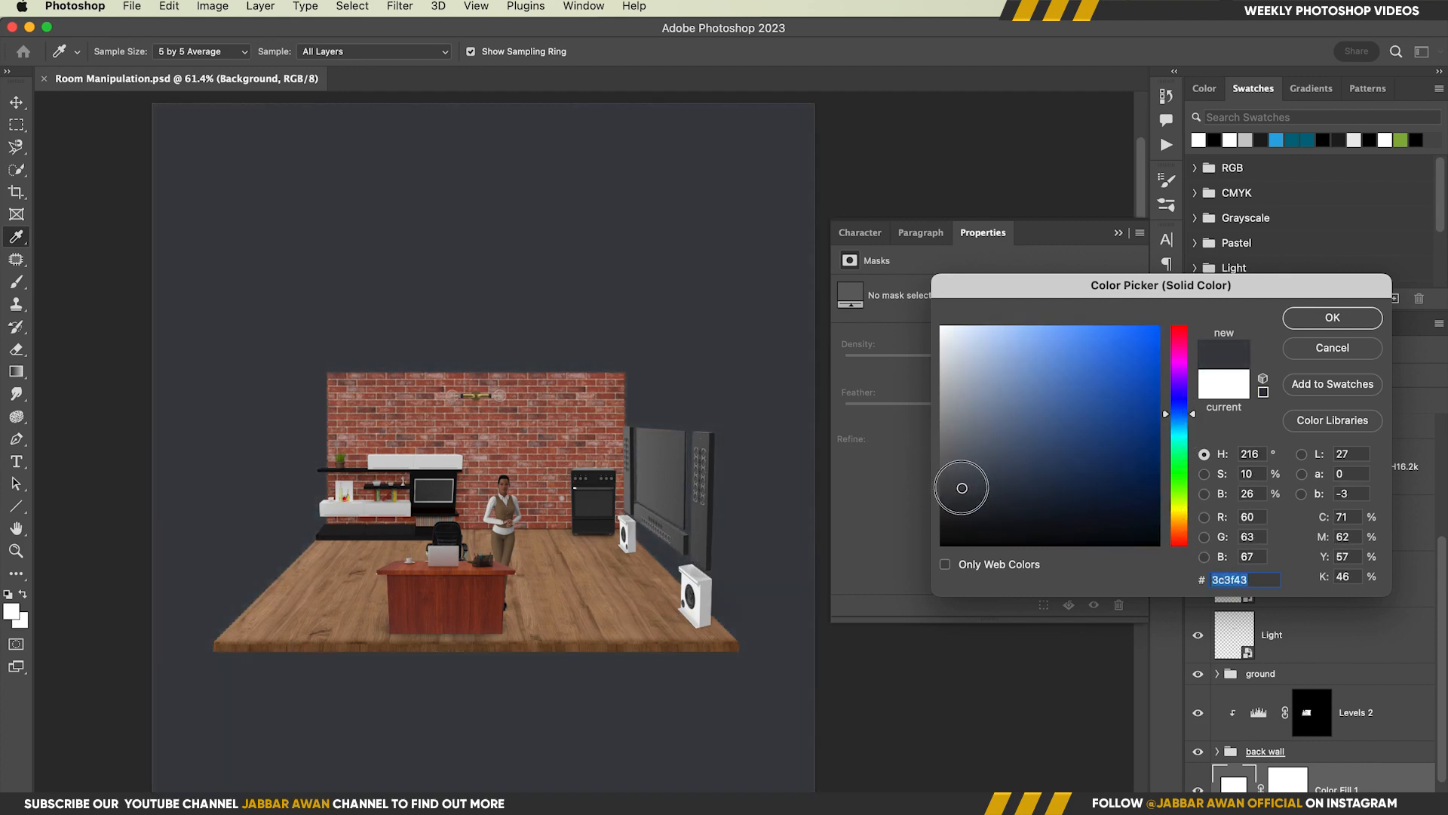
{"action": "left_click", "coordinate": [1332, 318]}
Paint black on the Color Fill 1 mask with a large soft brush at 9% flow to lighten the backdrop around the floor's front left
{"action": "scroll", "coordinate": [1292, 743], "scroll_direction": "down", "scroll_amount": 2}
{"action": "left_click", "coordinate": [1287, 734]}
{"action": "key", "text": "b"}
{"action": "mouse_move", "coordinate": [497, 440]}
{"action": "left_mouse_down"}
{"action": "mouse_move", "coordinate": [711, 451]}
{"action": "mouse_move", "coordinate": [849, 329]}
{"action": "left_mouse_up"}
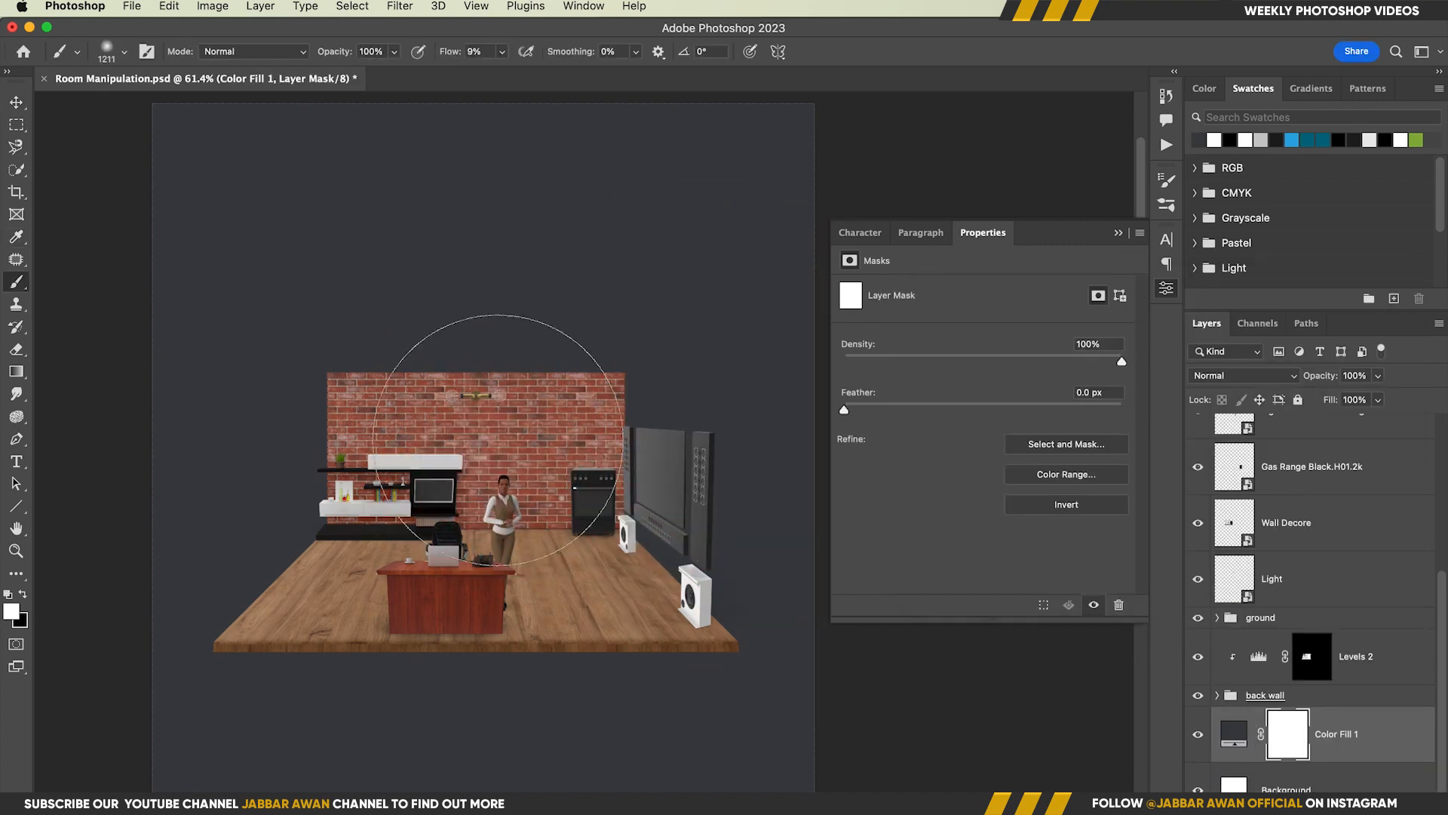
{"action": "left_click", "coordinate": [477, 458]}
{"action": "key", "text": "x"}
{"action": "left_click", "coordinate": [478, 526]}
{"action": "left_click_drag", "start_coordinate": [452, 515], "coordinate": [354, 515]}
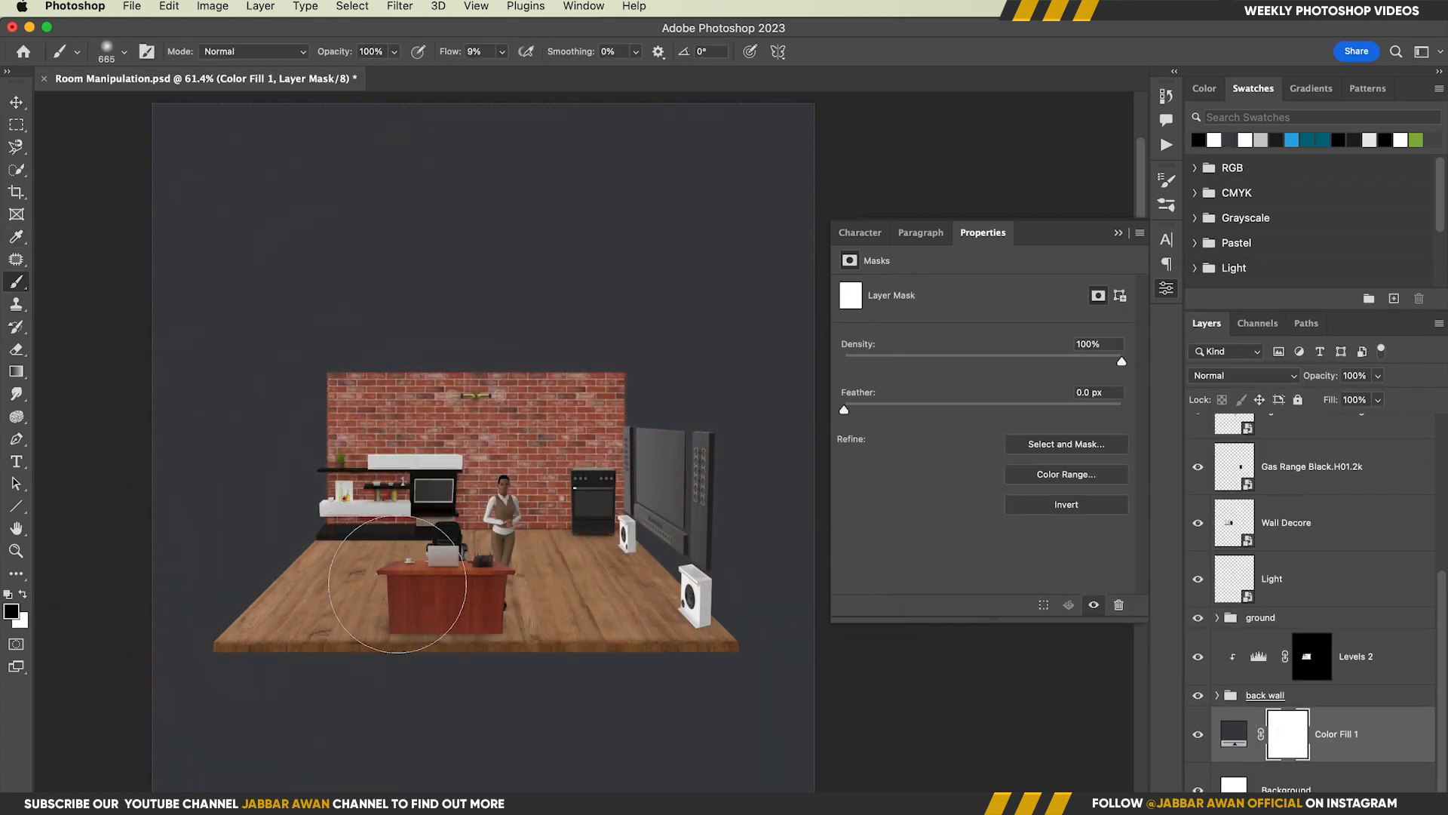
{"action": "left_click_drag", "start_coordinate": [398, 584], "coordinate": [386, 585]}
{"action": "mouse_move", "coordinate": [295, 638]}
{"action": "left_mouse_down"}
{"action": "mouse_move", "coordinate": [702, 617]}
{"action": "mouse_move", "coordinate": [549, 628]}
{"action": "left_mouse_up"}
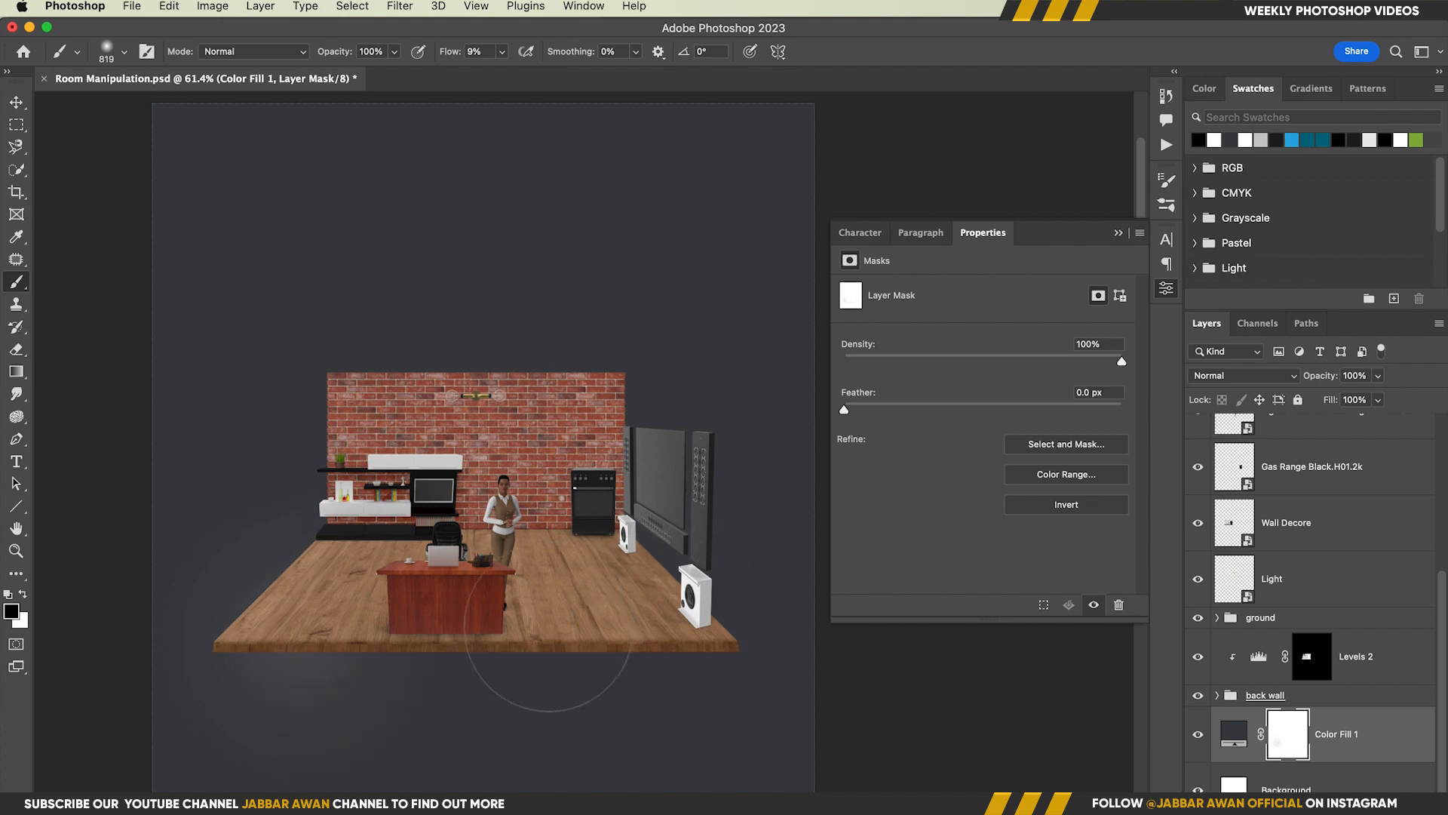
{"action": "key", "text": "super+z"}
Add a black Solid Color fill above Color Fill 1 and invert its mask
{"action": "left_click", "coordinate": [1234, 733]}
{"action": "left_click", "coordinate": [1314, 804]}
{"action": "left_click", "coordinate": [1356, 437]}
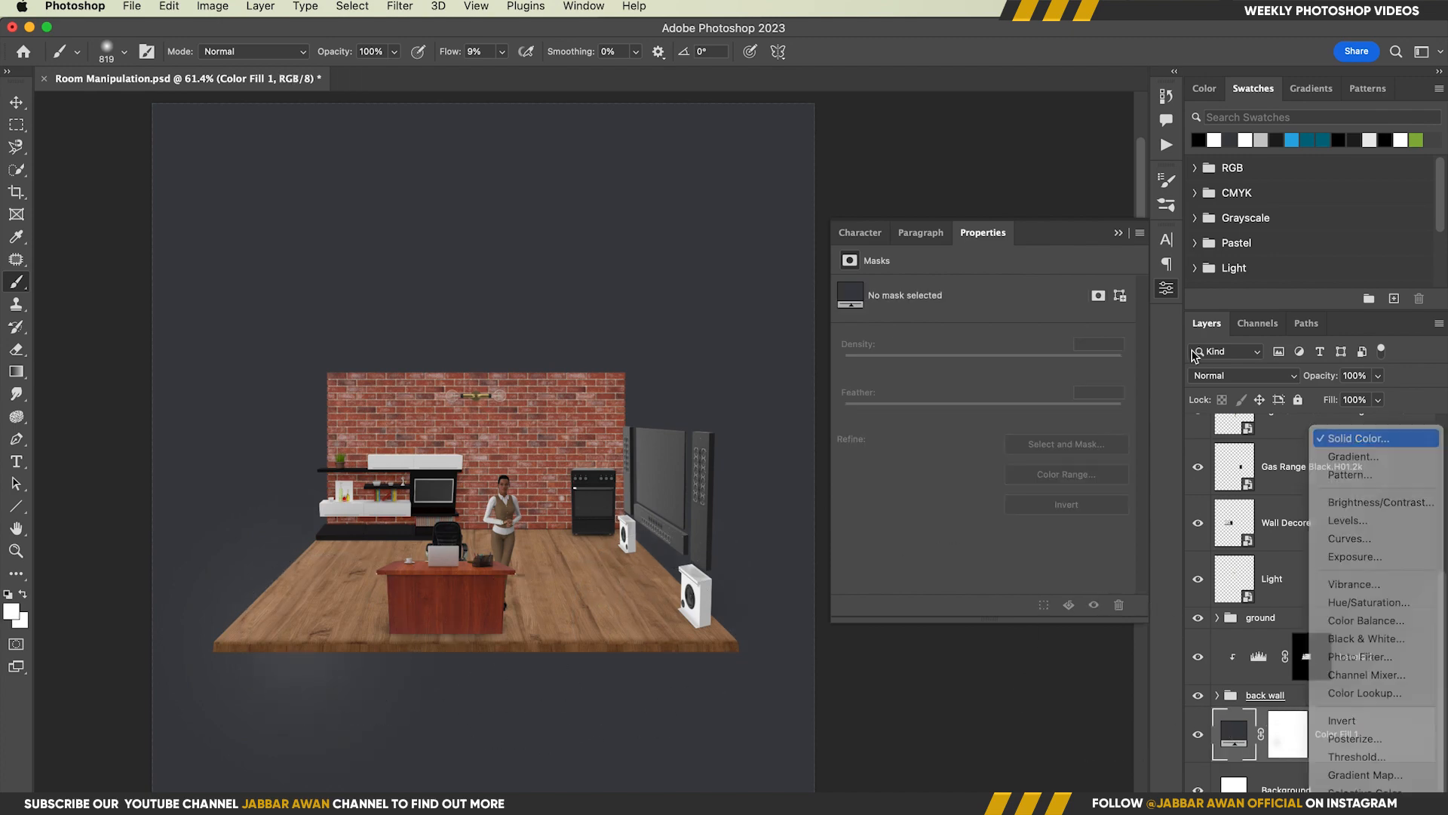
{"action": "left_click", "coordinate": [941, 545]}
{"action": "left_click", "coordinate": [1333, 318]}
{"action": "left_click", "coordinate": [1287, 734]}
{"action": "key", "text": "super+i"}
Paint a thin contact shadow under the floor's front edge in white on the Color Fill 2 mask at 100% flow
{"action": "left_click_drag", "start_coordinate": [274, 686], "coordinate": [366, 682]}
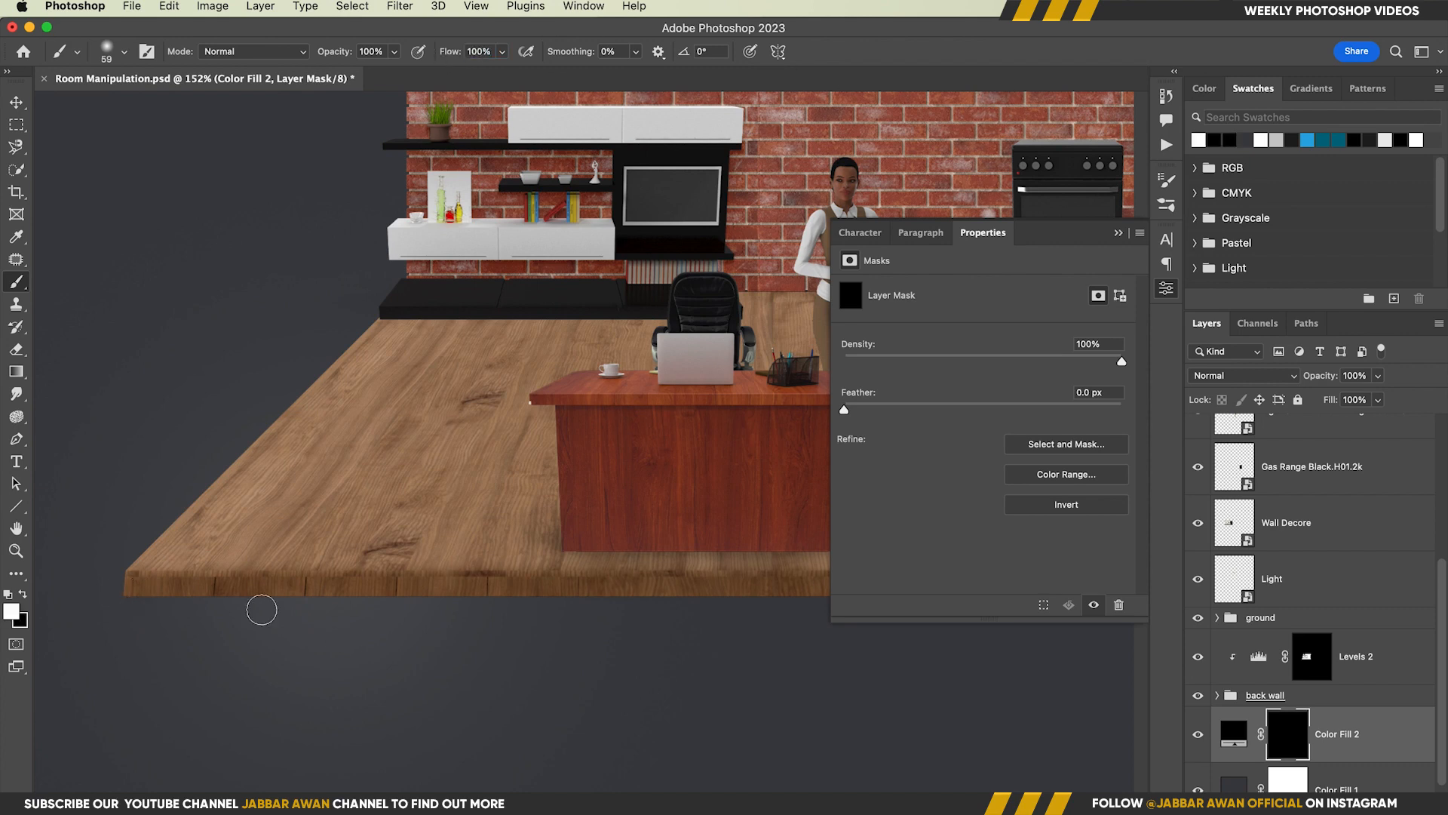
{"action": "left_click", "coordinate": [788, 587], "text": "shift"}
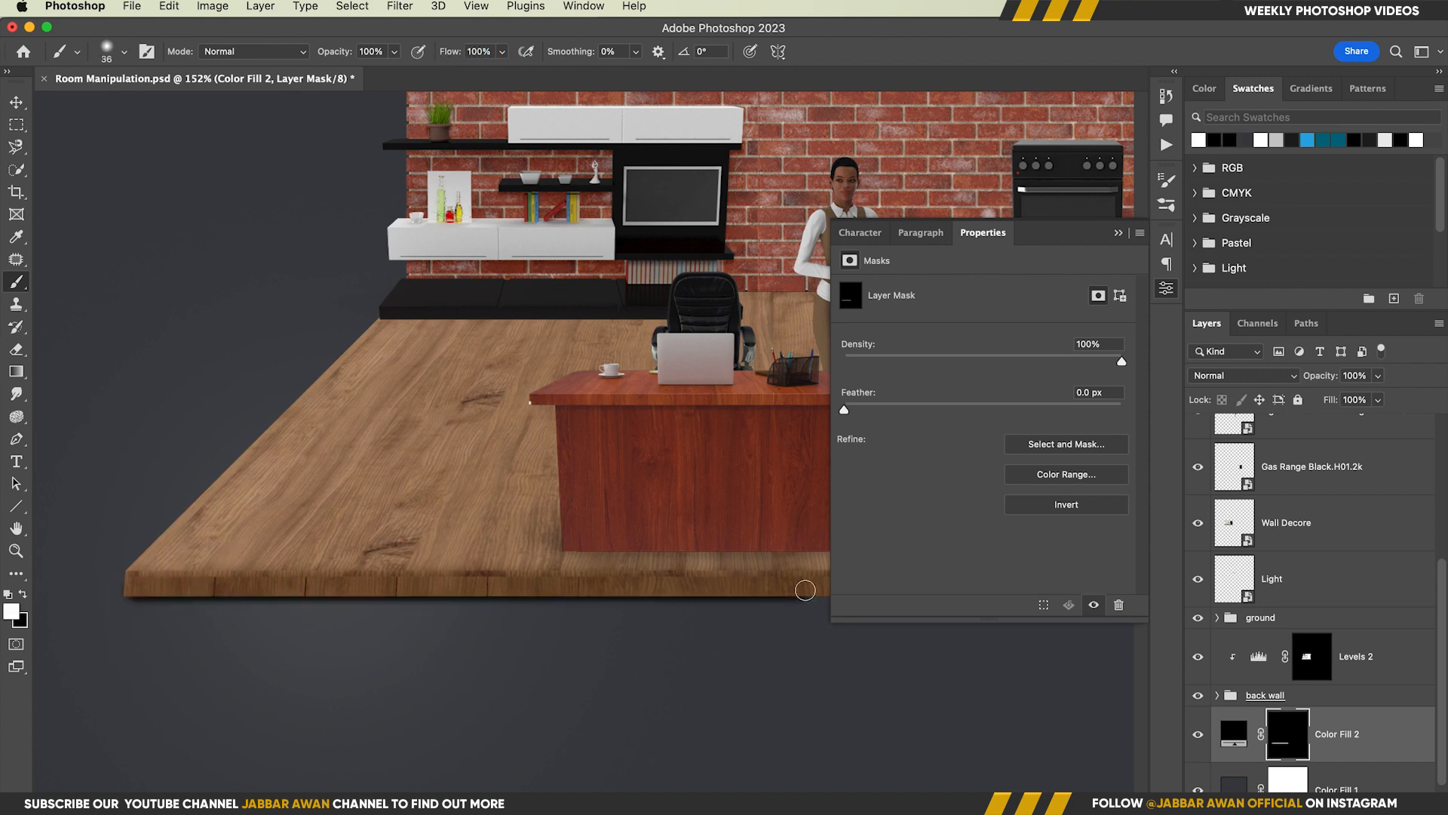
{"action": "left_click_drag", "start_coordinate": [788, 588], "coordinate": [398, 576]}
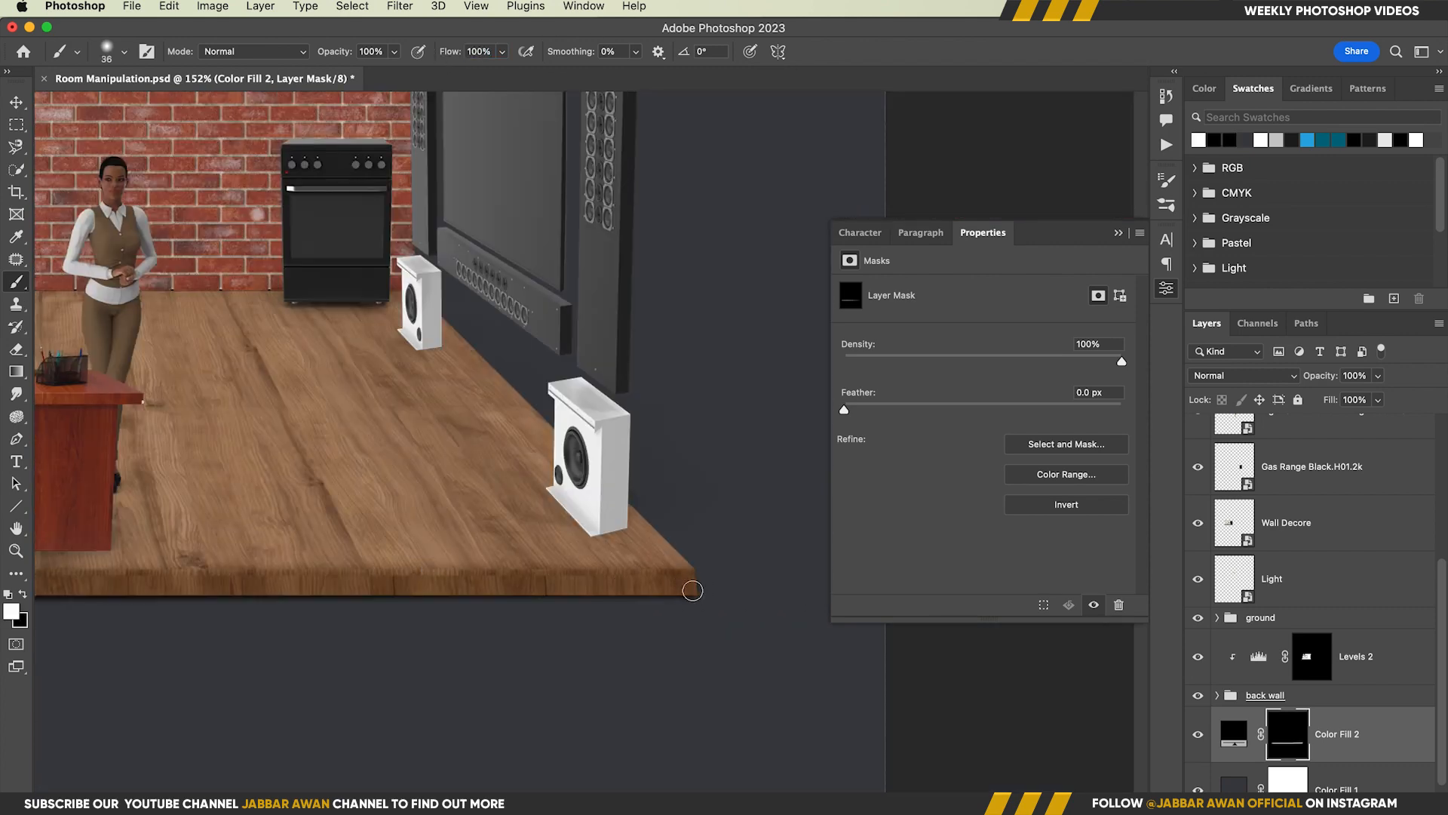
{"action": "left_click_drag", "start_coordinate": [657, 374], "coordinate": [675, 369]}
Widen the shadow under the floor's front edge on the Color Fill 2 mask with a larger soft brush at 11% flow
{"action": "scroll", "coordinate": [684, 596], "scroll_direction": "left", "scroll_amount": 10}
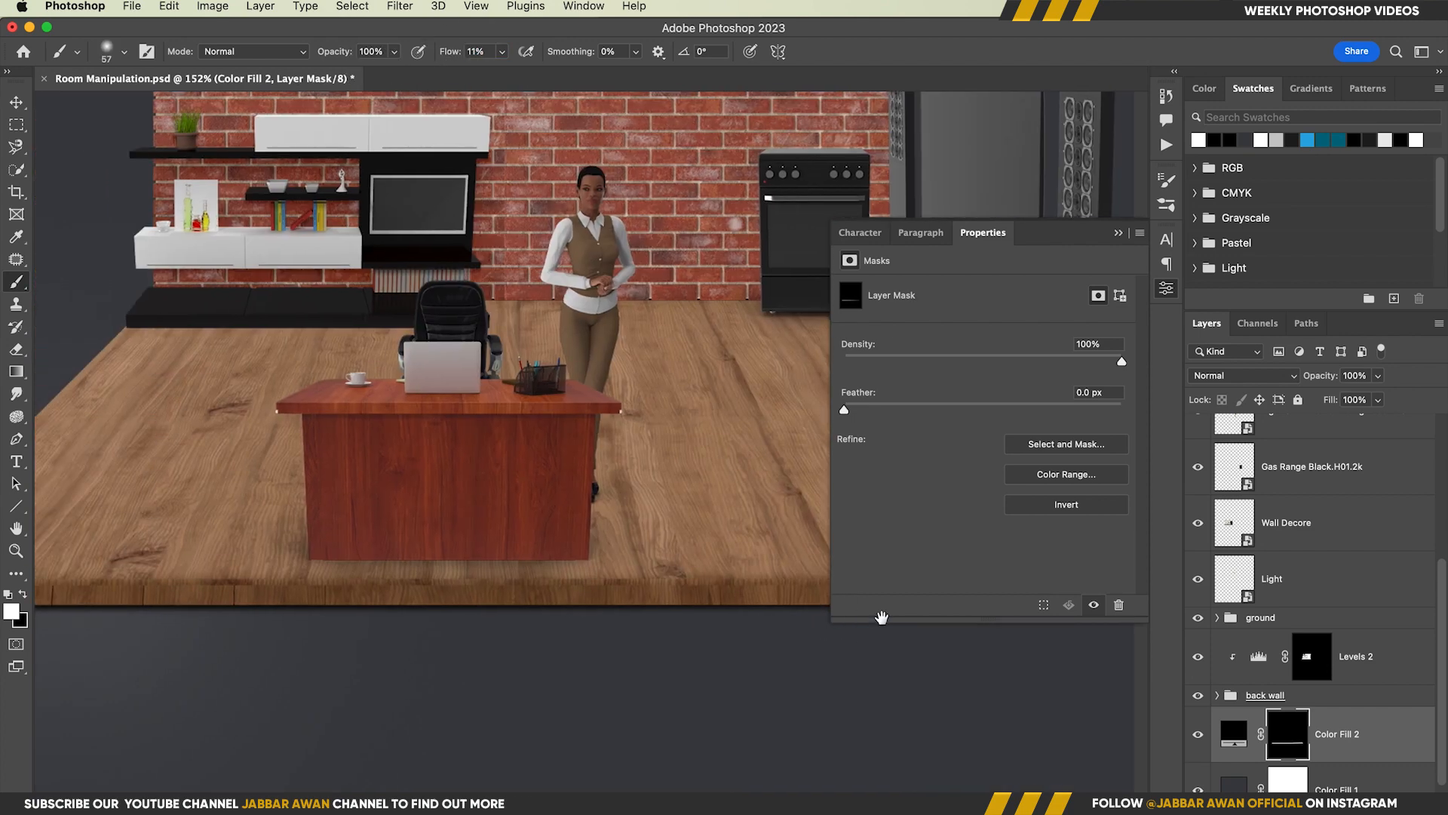
{"action": "left_click_drag", "start_coordinate": [364, 618], "coordinate": [376, 619]}
{"action": "left_click_drag", "start_coordinate": [221, 596], "coordinate": [207, 597]}
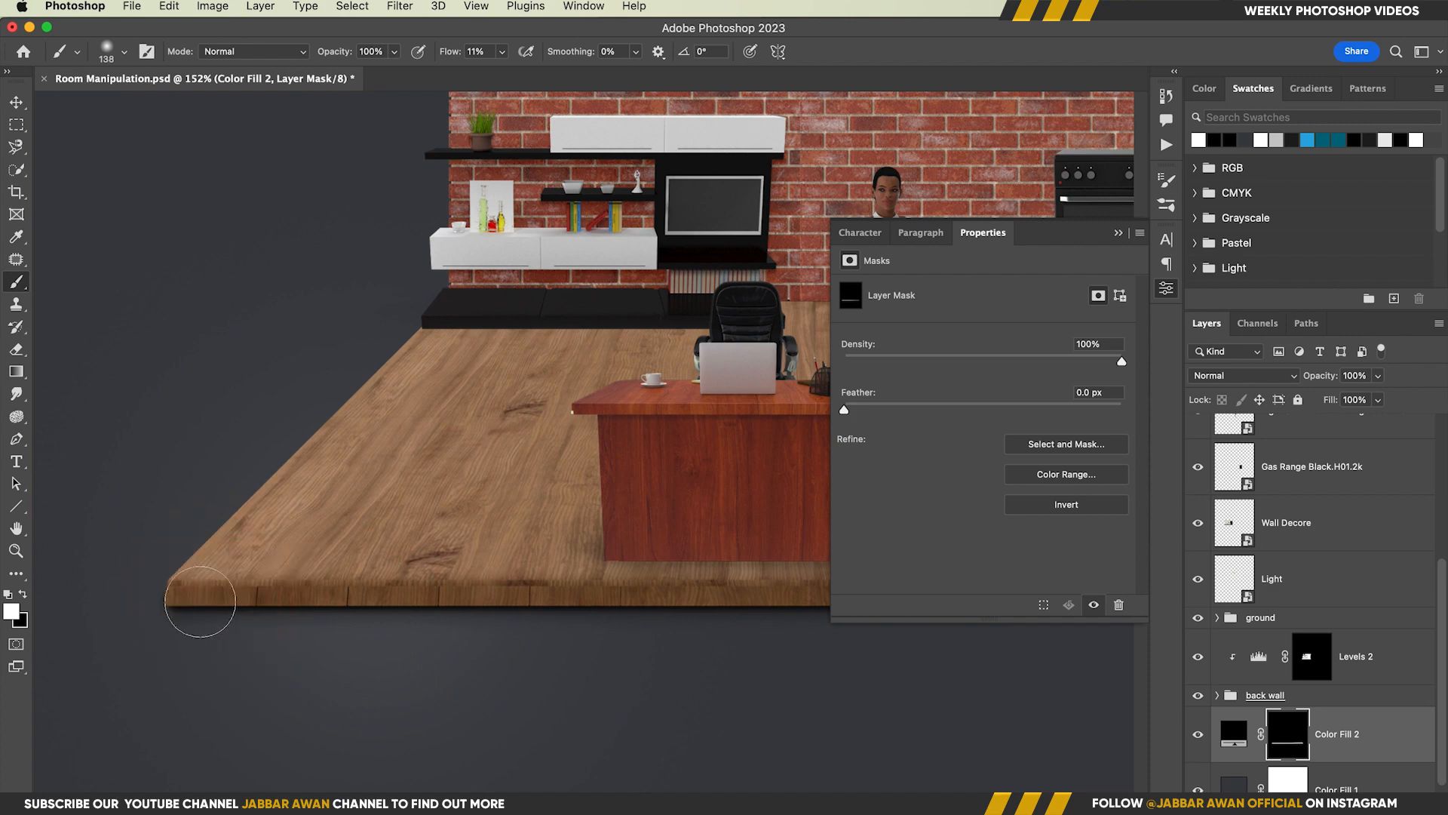
{"action": "left_click", "coordinate": [200, 604]}
{"action": "left_click_drag", "start_coordinate": [792, 601], "coordinate": [382, 597]}
{"action": "left_click", "coordinate": [774, 594], "text": "shift"}
Darken the floor's front edge by setting Levels 1 to black input 114, midtone 0.63 and black output 17, with a lower white output
{"action": "key", "text": "z"}
{"action": "left_click_drag", "start_coordinate": [573, 683], "coordinate": [436, 669]}
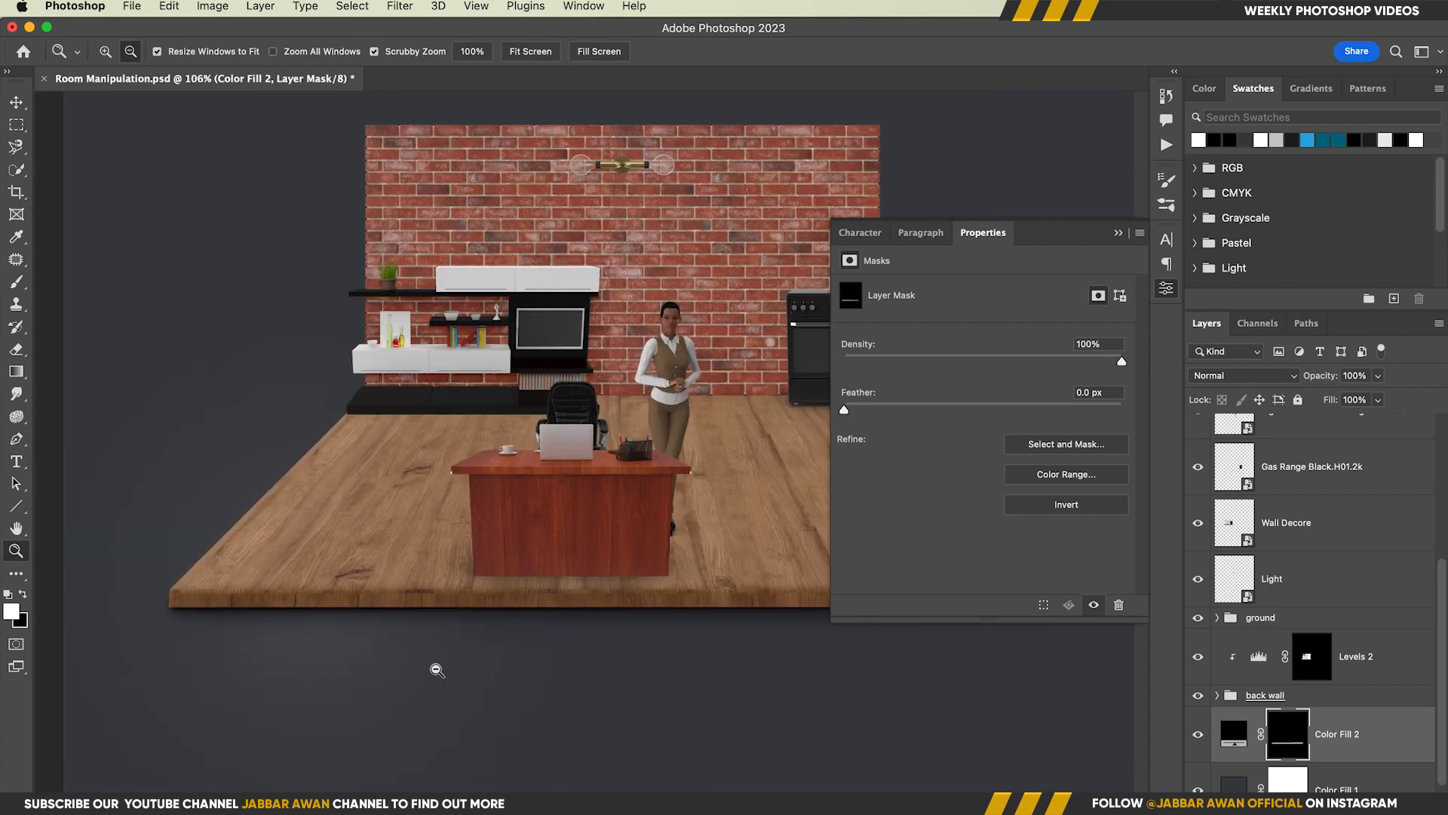
{"action": "key", "text": "v"}
{"action": "left_click", "coordinate": [638, 626]}
{"action": "left_click", "coordinate": [653, 601]}
{"action": "left_click", "coordinate": [1281, 603]}
{"action": "left_click_drag", "start_coordinate": [888, 415], "coordinate": [973, 421]}
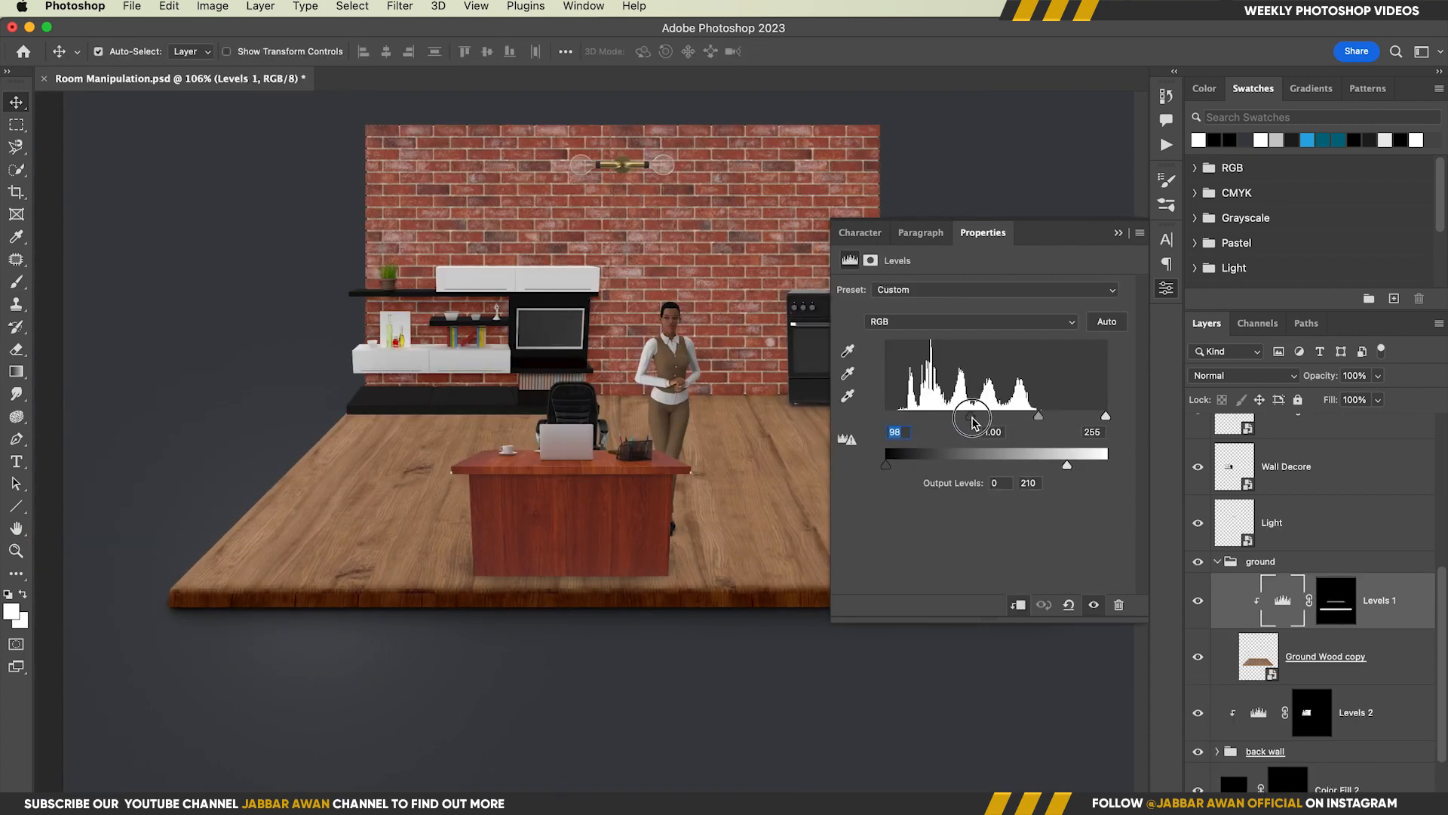
{"action": "left_click_drag", "start_coordinate": [886, 464], "coordinate": [914, 468]}
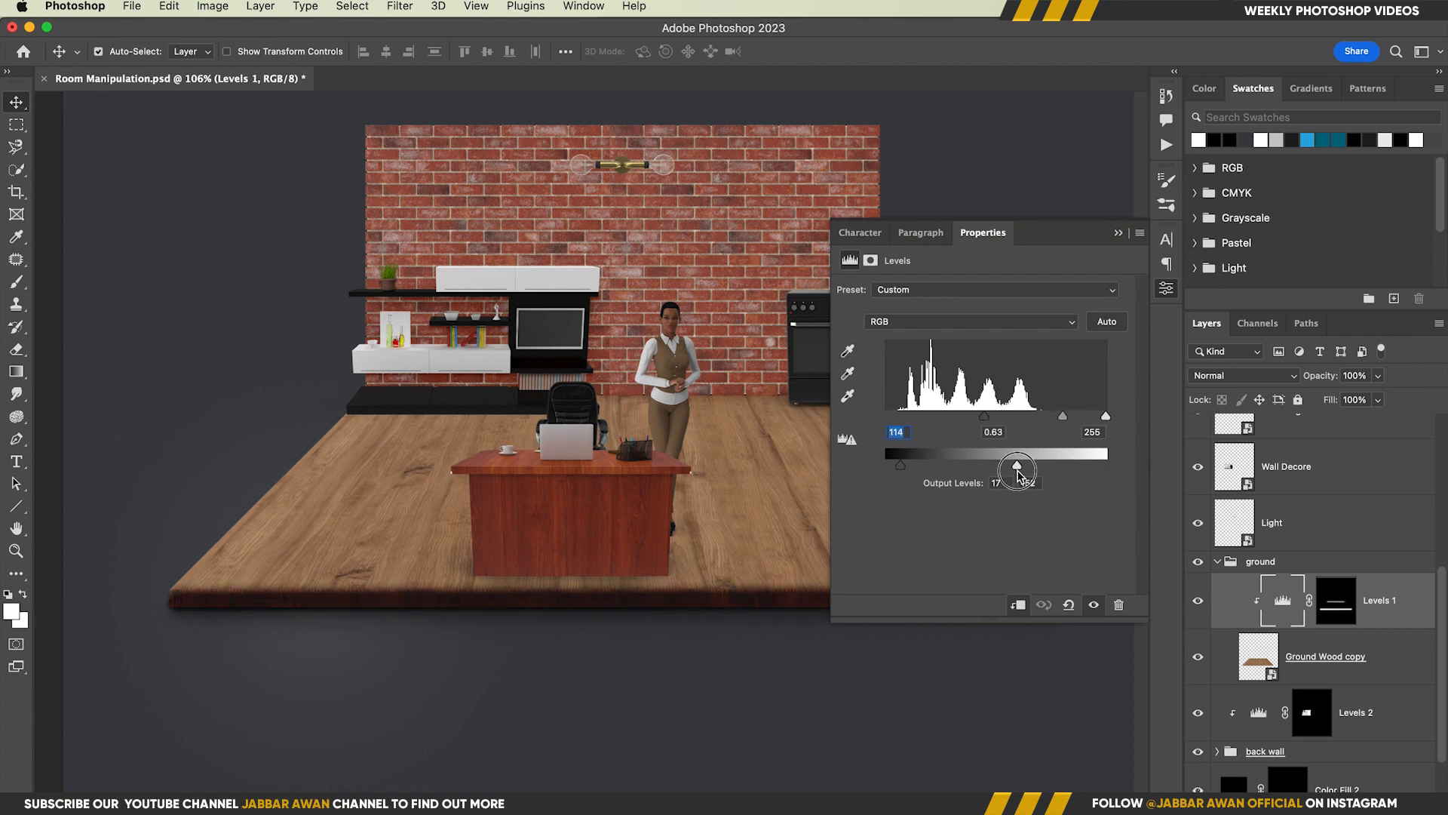
{"action": "left_click", "coordinate": [1119, 236]}
Clean the dark shading off the floor surface above the front edge with black on the Levels 1 mask at 11% flow
{"action": "left_click_drag", "start_coordinate": [790, 584], "coordinate": [766, 595]}
{"action": "scroll", "coordinate": [385, 620], "scroll_direction": "up", "scroll_amount": 3}
{"action": "key", "text": "b"}
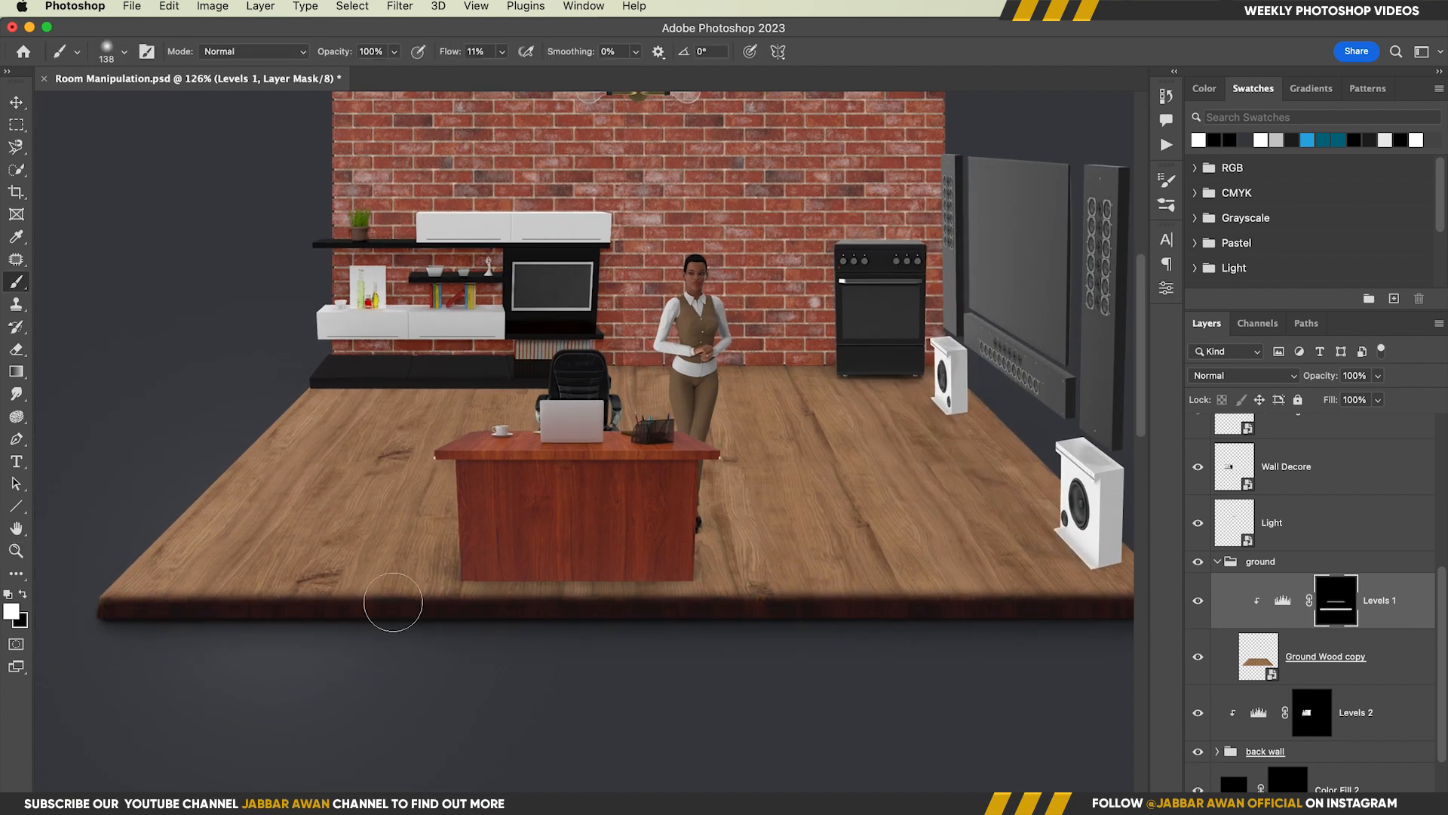
{"action": "left_click_drag", "start_coordinate": [155, 568], "coordinate": [122, 571]}
{"action": "scroll", "coordinate": [941, 575], "scroll_direction": "right", "scroll_amount": 5}
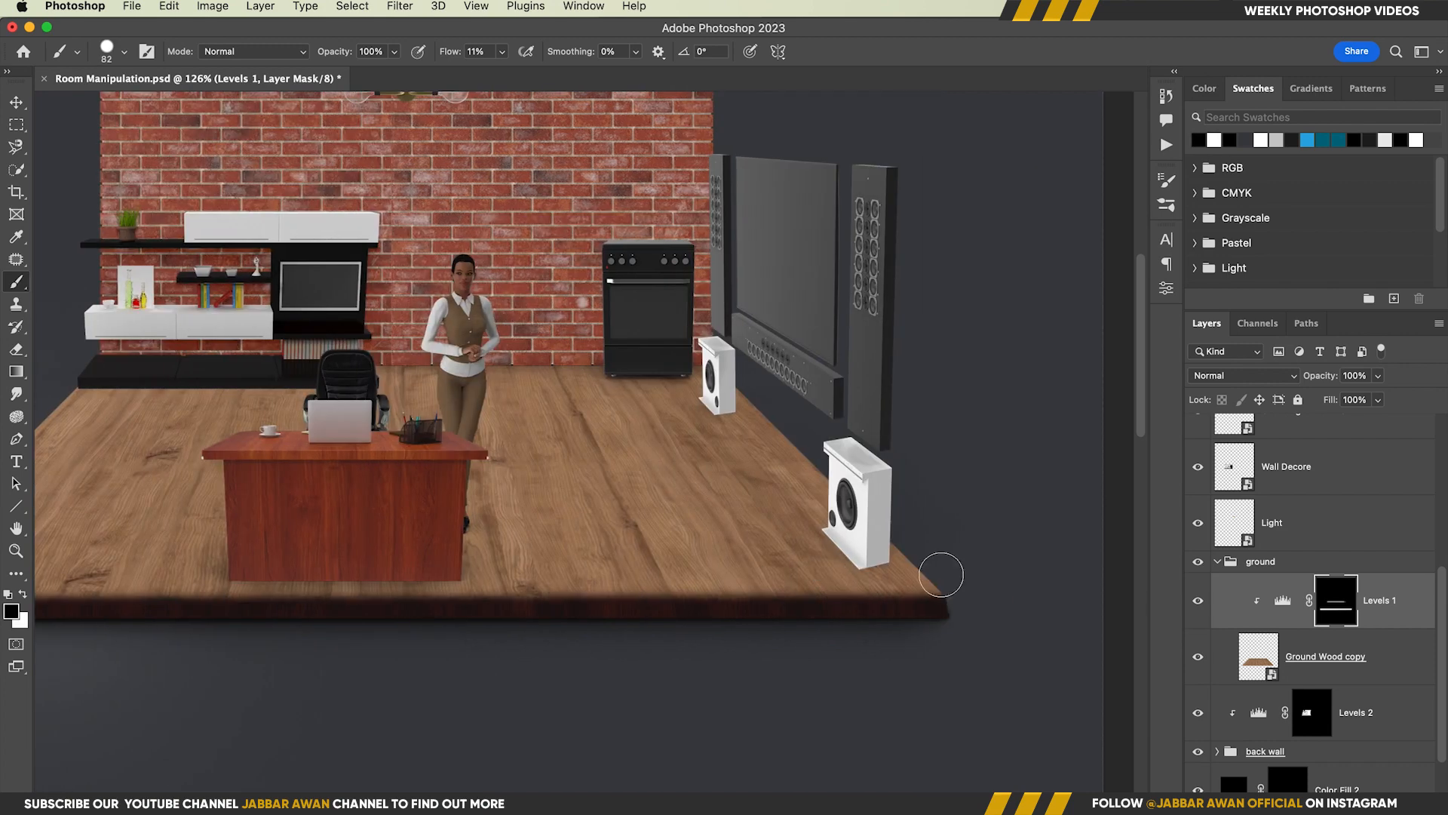
{"action": "scroll", "coordinate": [935, 578], "scroll_direction": "left", "scroll_amount": 10}
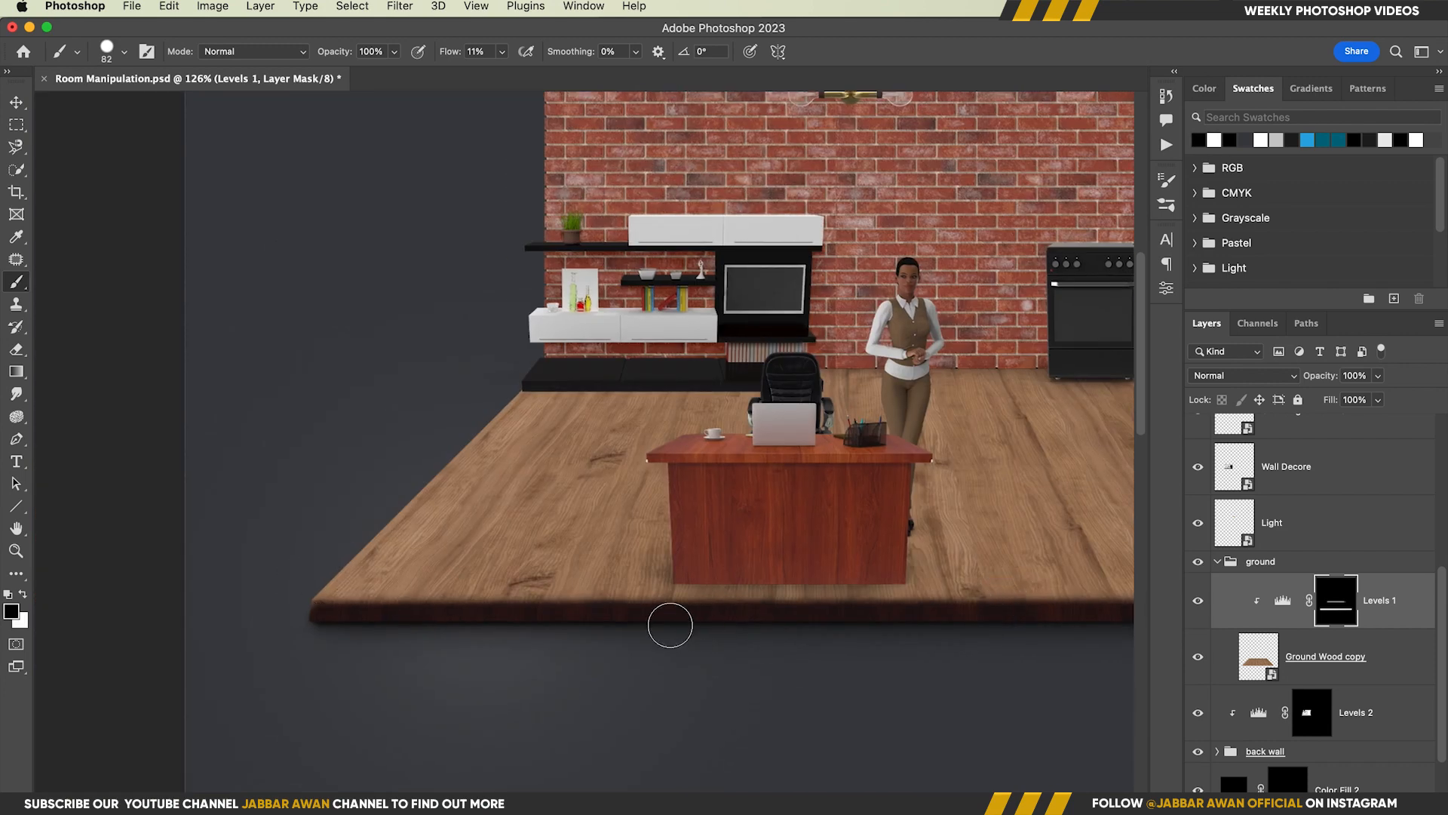
{"action": "scroll", "coordinate": [1043, 588], "scroll_direction": "right", "scroll_amount": 7}
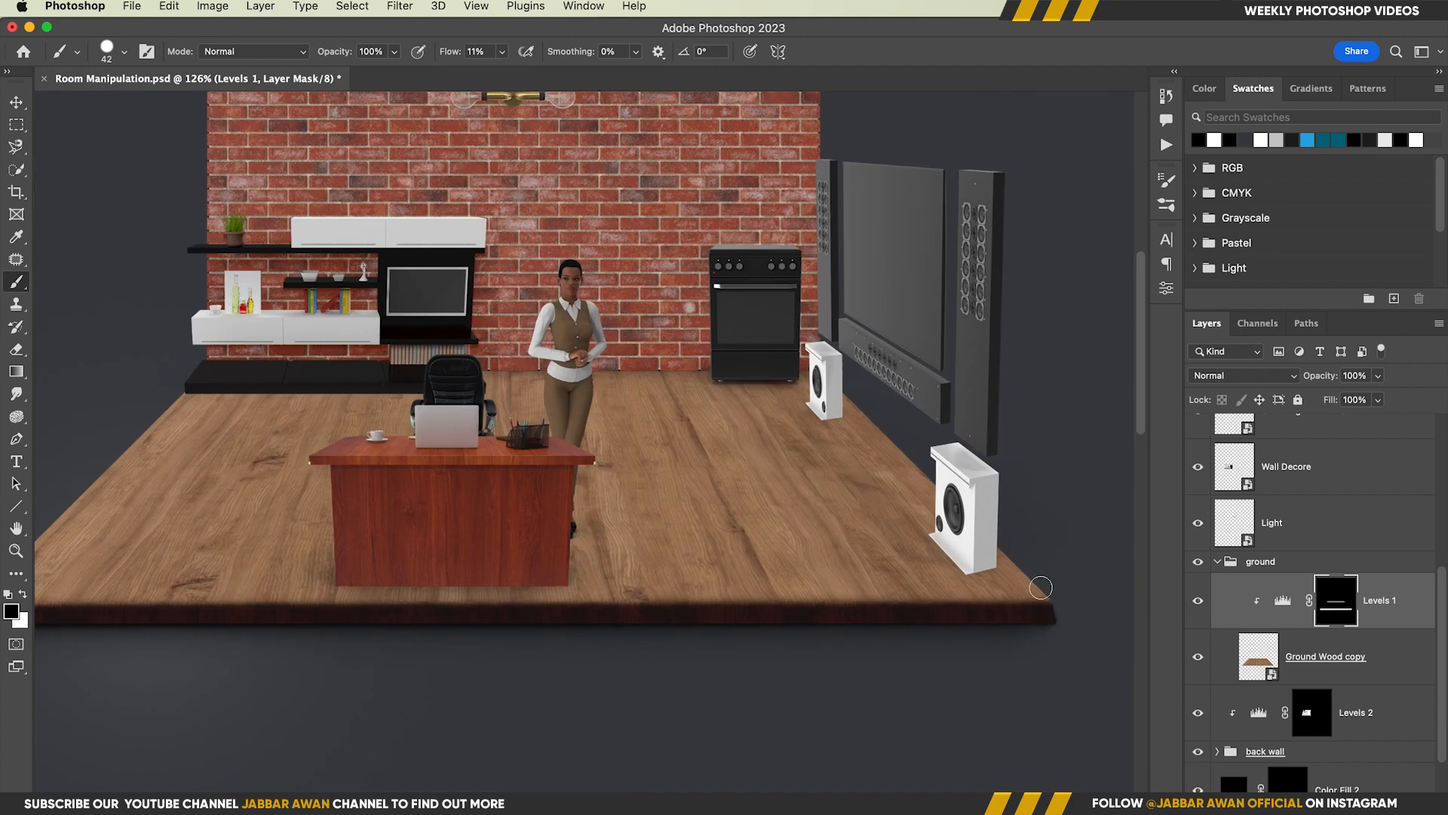
{"action": "left_click_drag", "start_coordinate": [737, 586], "coordinate": [711, 588]}
Touch up the shading on the floor's front edge with white on the Levels 1 mask
{"action": "key", "text": "x"}
{"action": "left_click", "coordinate": [317, 618]}
{"action": "key", "text": "alt+space"}
{"action": "left_click_drag", "start_coordinate": [498, 566], "coordinate": [516, 564]}
{"action": "scroll", "coordinate": [595, 543], "scroll_direction": "up", "scroll_amount": 2}
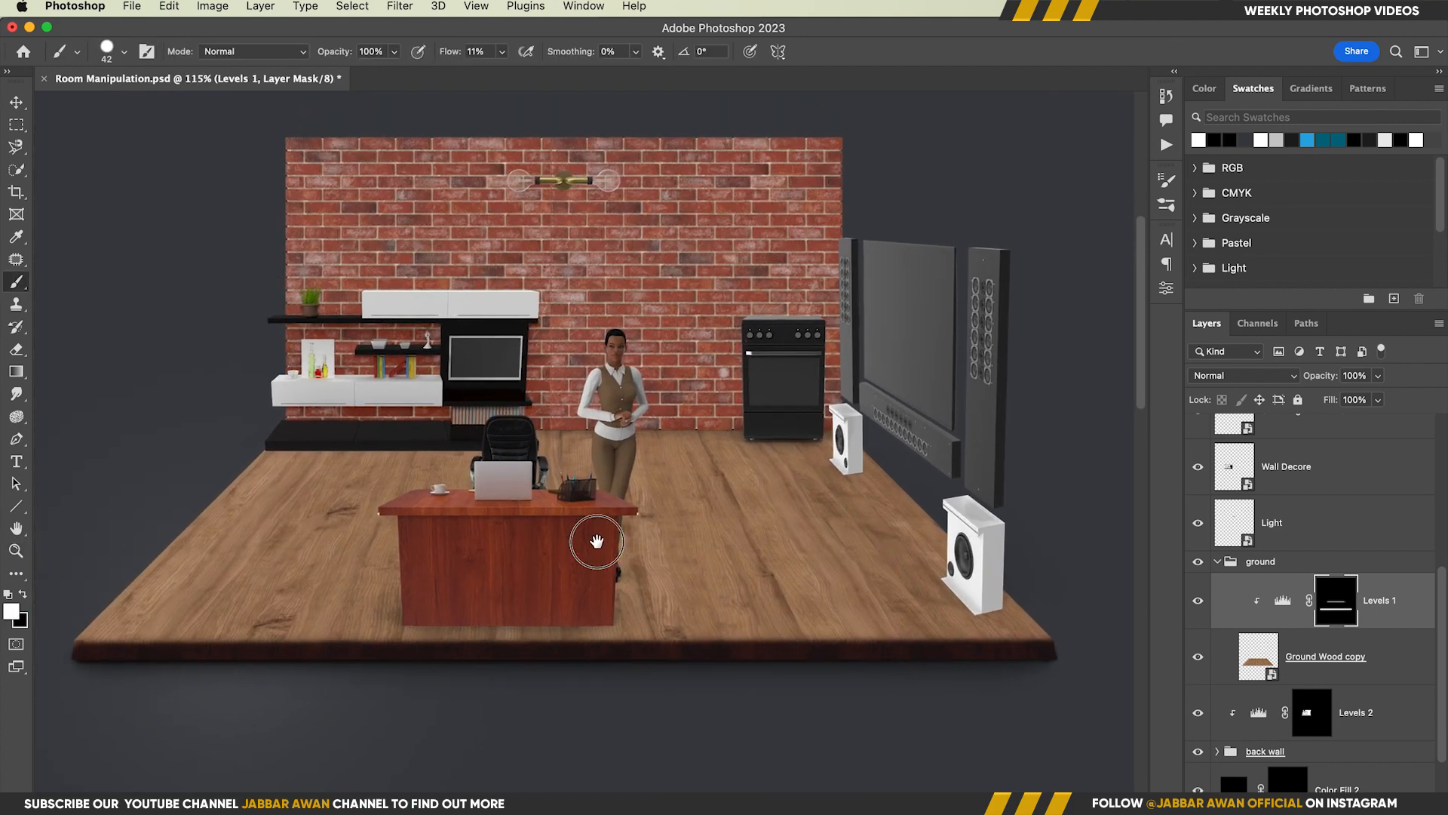
Save the document and select the Color Fill 1 backdrop layer
{"action": "key", "text": "v"}
{"action": "key", "text": "super+s"}
{"action": "scroll", "coordinate": [640, 546], "scroll_direction": "down", "scroll_amount": 5}
{"action": "left_click", "coordinate": [804, 723]}
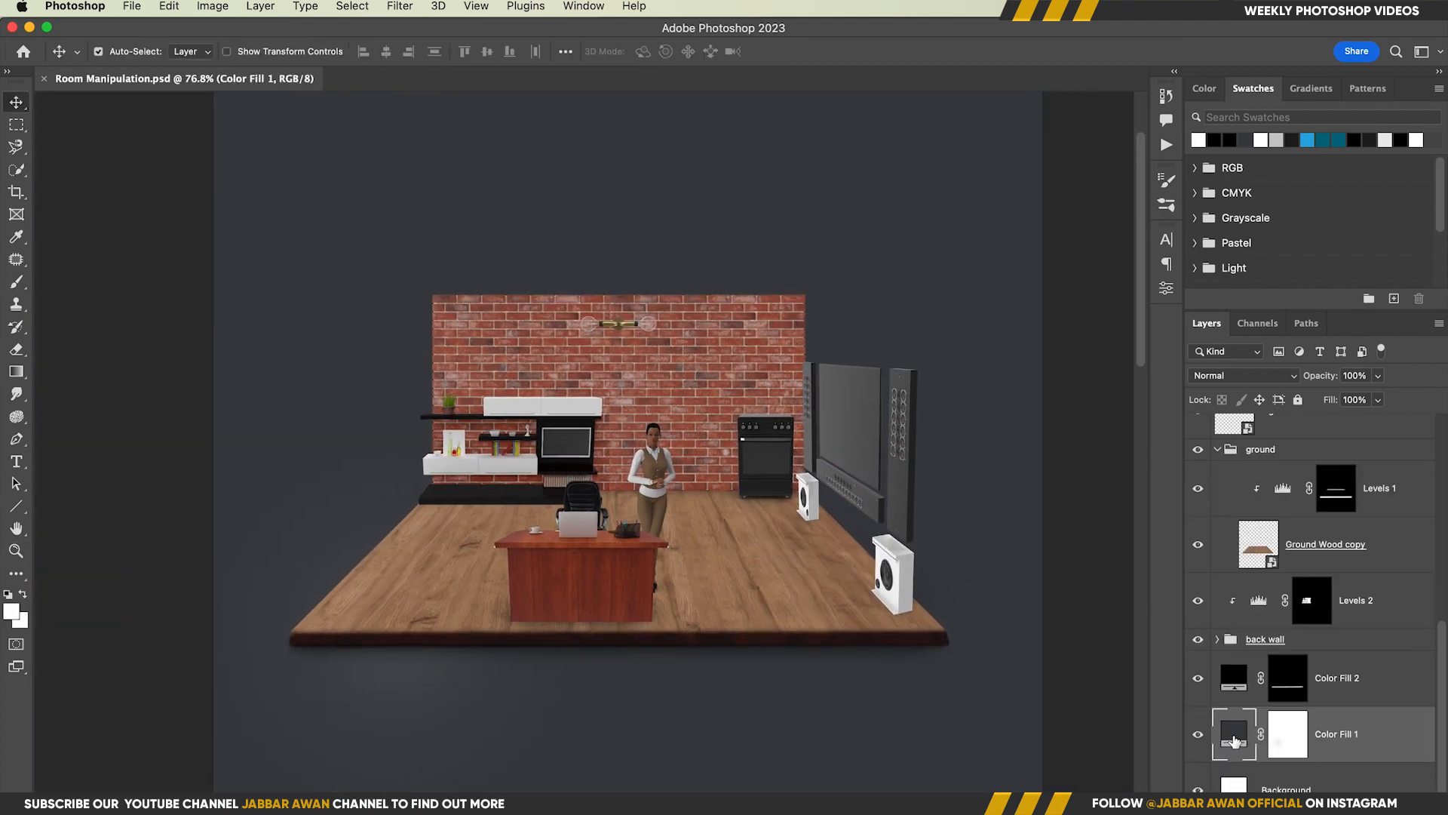
{"action": "right_click", "coordinate": [1400, 736]}
{"action": "left_click", "coordinate": [1259, 249]}
{"action": "key", "text": "alt+space"}
{"action": "left_click_drag", "start_coordinate": [655, 631], "coordinate": [658, 550]}
{"action": "left_click", "coordinate": [401, 9]}
{"action": "left_click", "coordinate": [462, 135]}
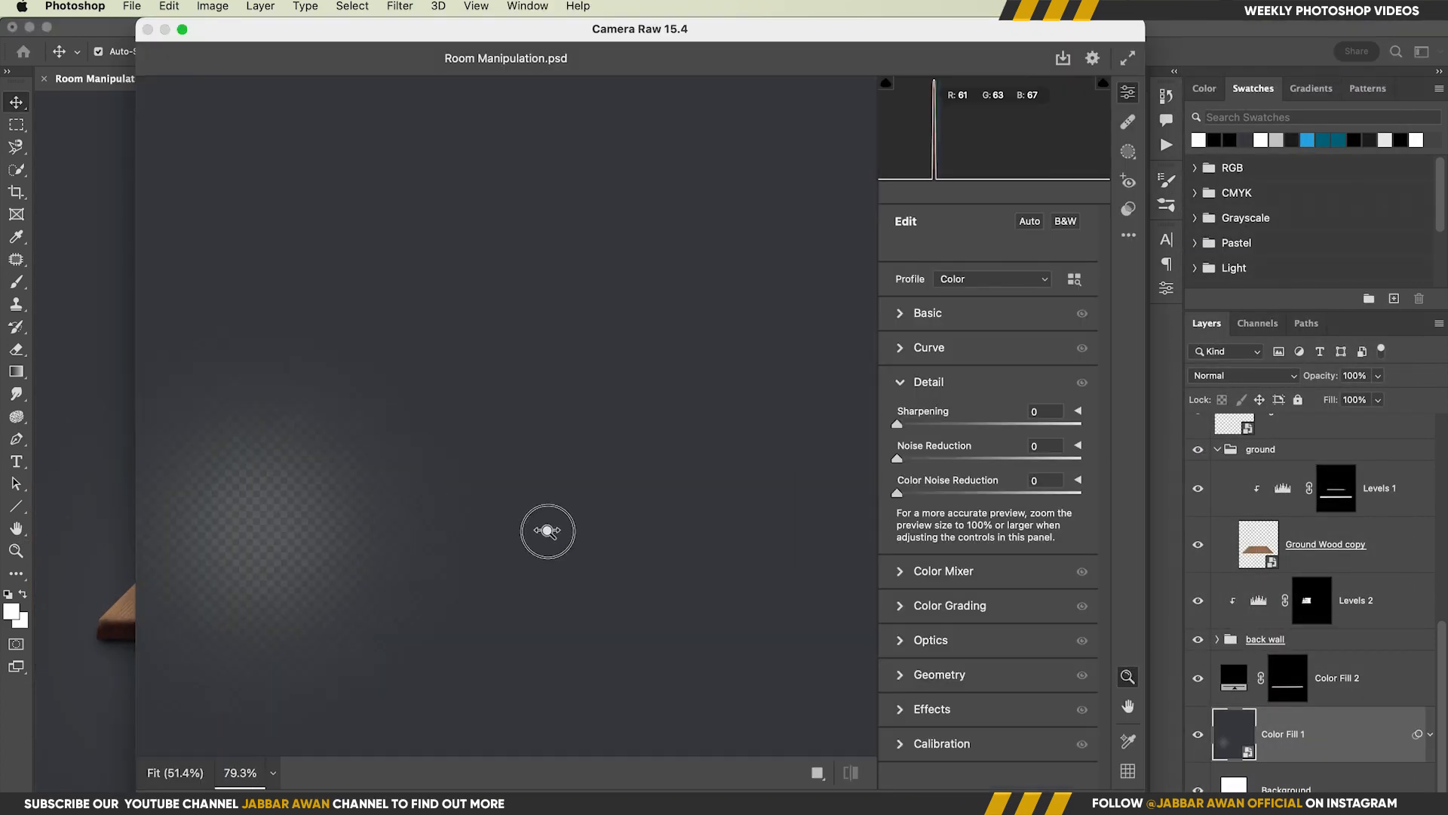
{"action": "key", "text": "Escape"}
{"action": "key", "text": "super+z"}
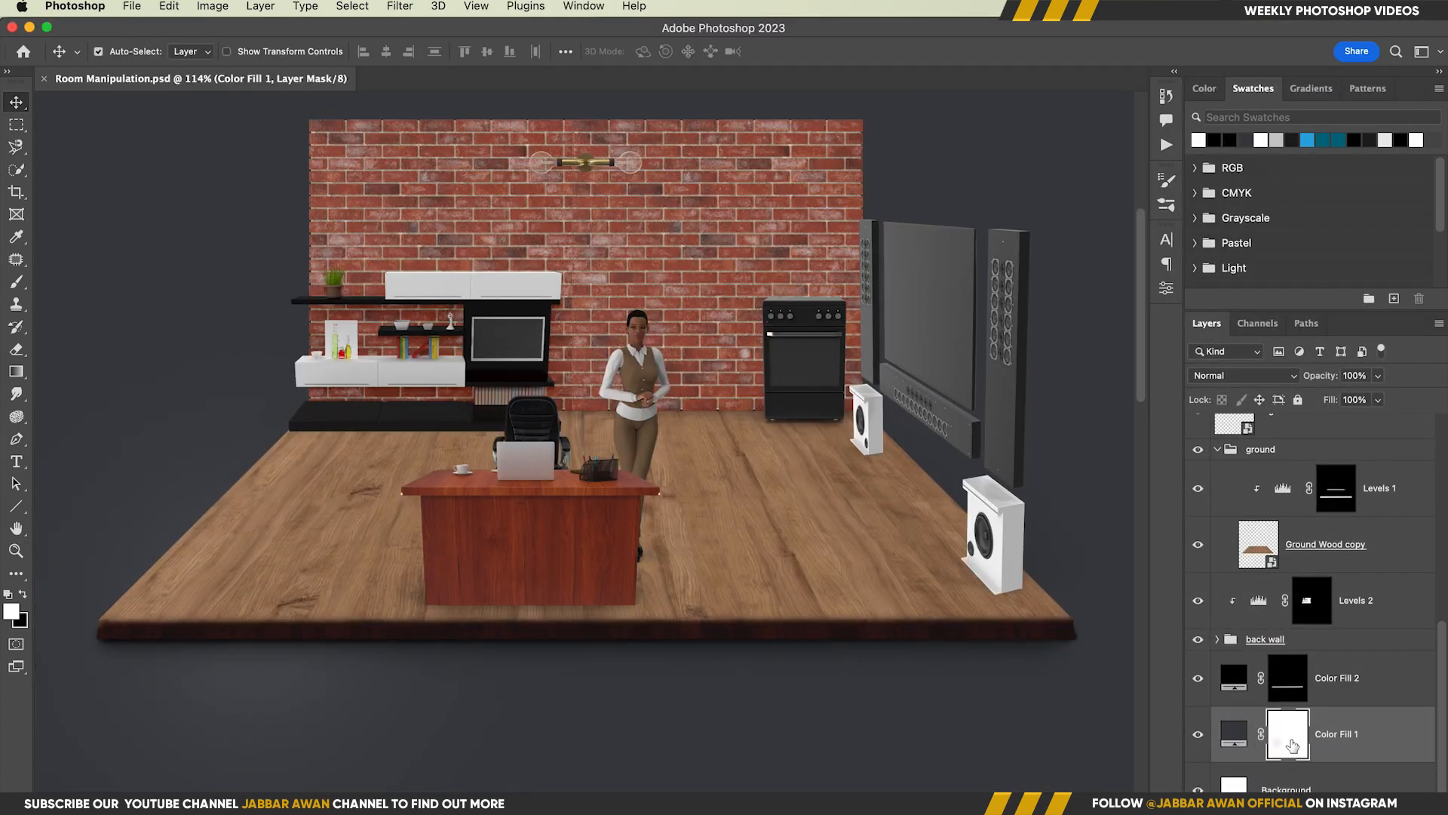
Convert the Color Fill 1 backdrop to a smart object and open it in the Camera Raw Filter
{"action": "right_click", "coordinate": [1339, 733]}
{"action": "left_click", "coordinate": [1192, 279]}
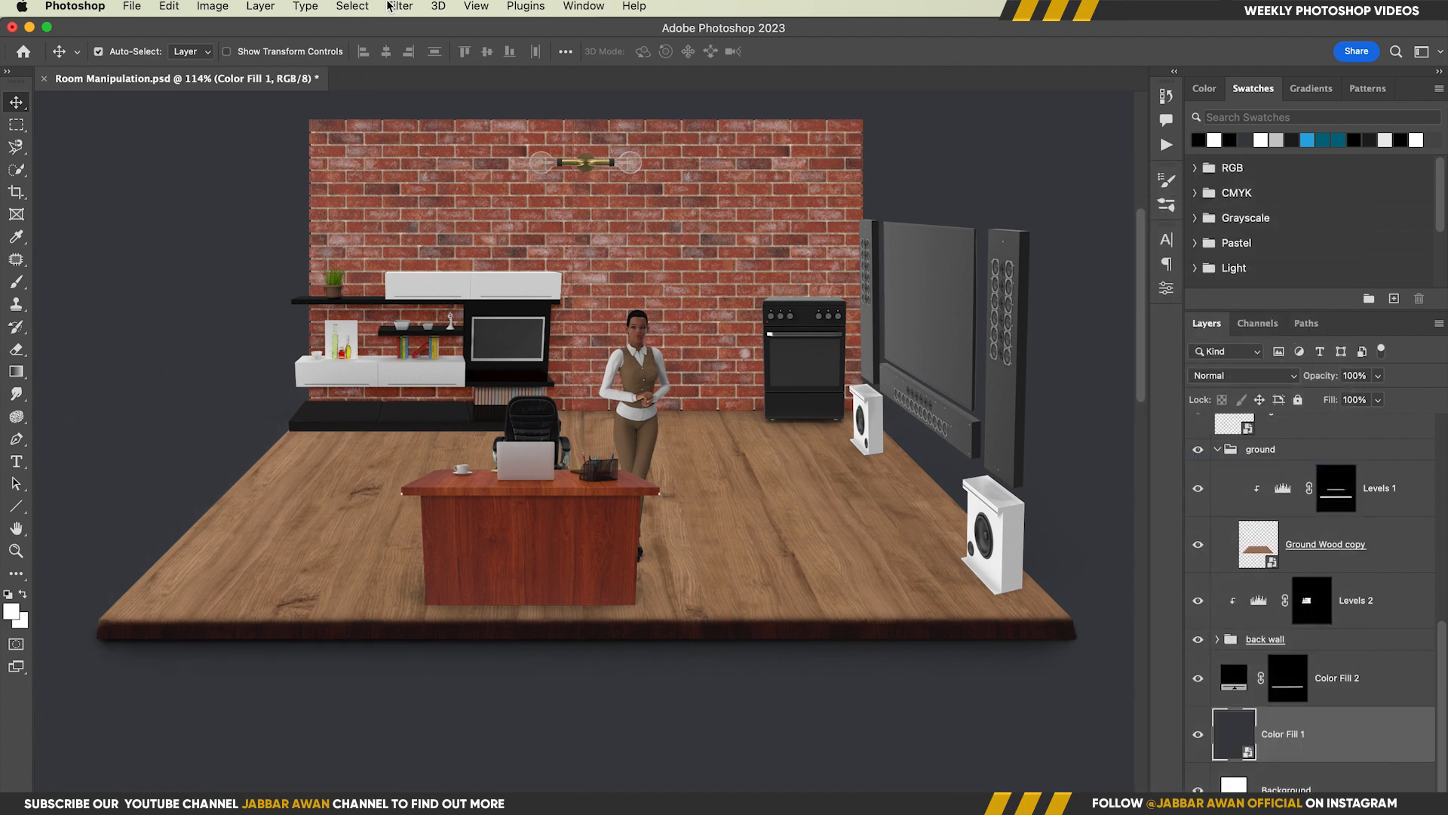
{"action": "left_click", "coordinate": [400, 6]}
{"action": "left_click", "coordinate": [477, 135]}
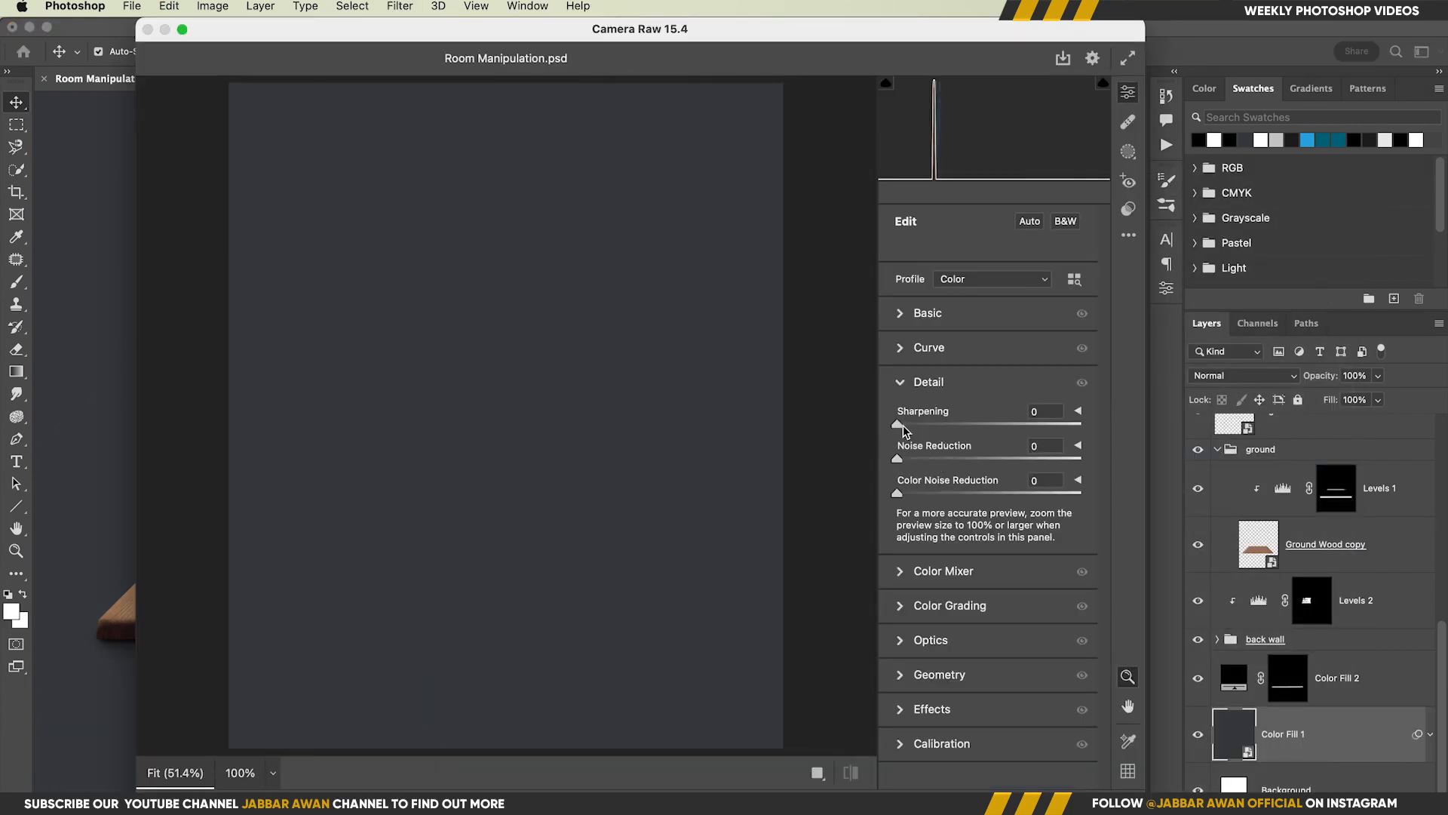
Raise the backdrop's sharpening and add grain 10 and vignetting -11 in Camera Raw
{"action": "left_click_drag", "start_coordinate": [897, 424], "coordinate": [992, 424]}
{"action": "left_click", "coordinate": [932, 663]}
{"action": "left_click_drag", "start_coordinate": [897, 596], "coordinate": [915, 596]}
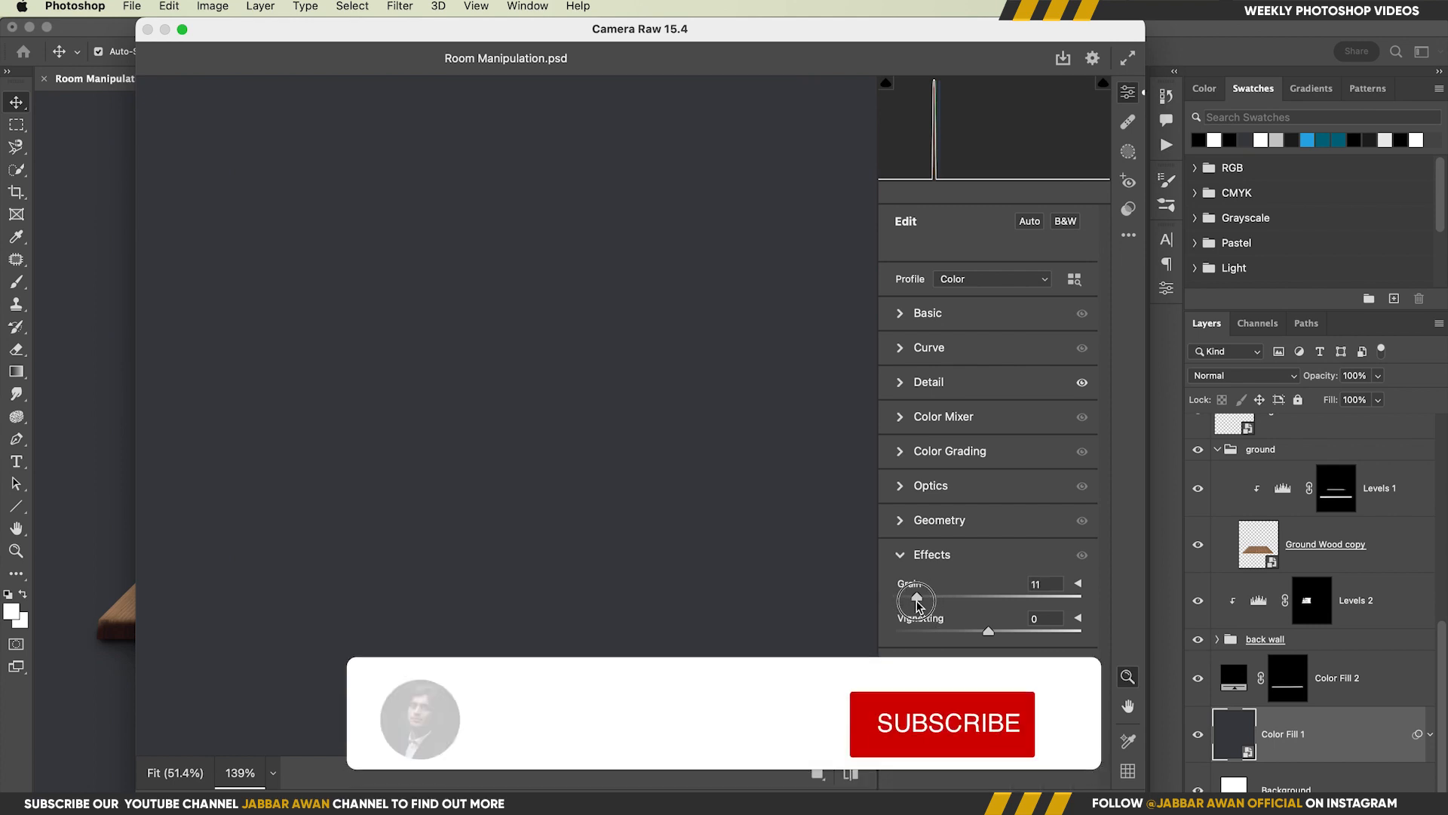
{"action": "left_click_drag", "start_coordinate": [988, 630], "coordinate": [978, 634]}
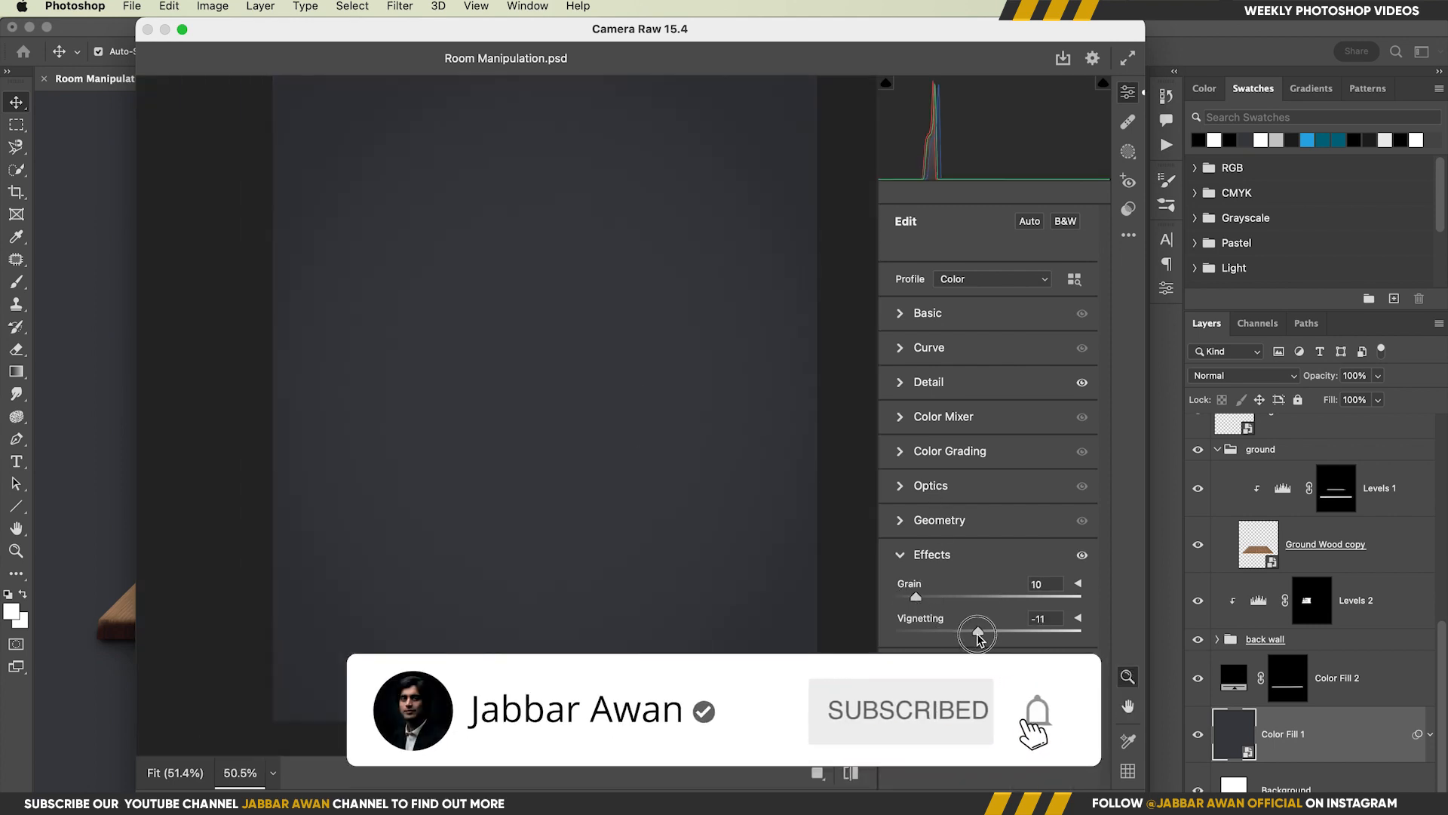
Neutralise the backdrop's tone with temperature +4 and tint -1, increase its texture, and apply the Camera Raw Filter
{"action": "left_click", "coordinate": [929, 313]}
{"action": "left_click_drag", "start_coordinate": [988, 381], "coordinate": [982, 384]}
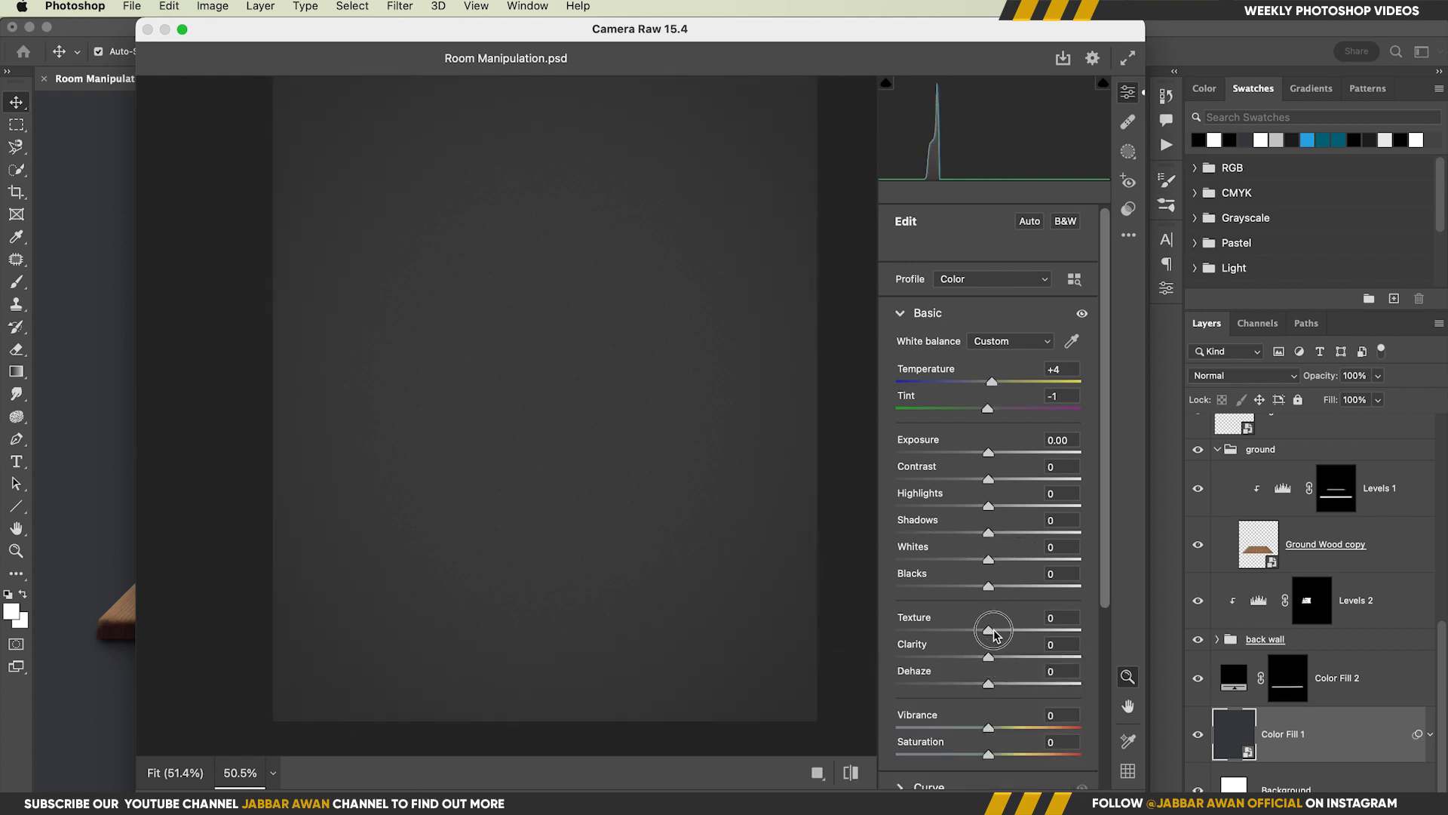
{"action": "left_click_drag", "start_coordinate": [990, 630], "coordinate": [1029, 631]}
{"action": "left_click_drag", "start_coordinate": [633, 370], "coordinate": [643, 370]}
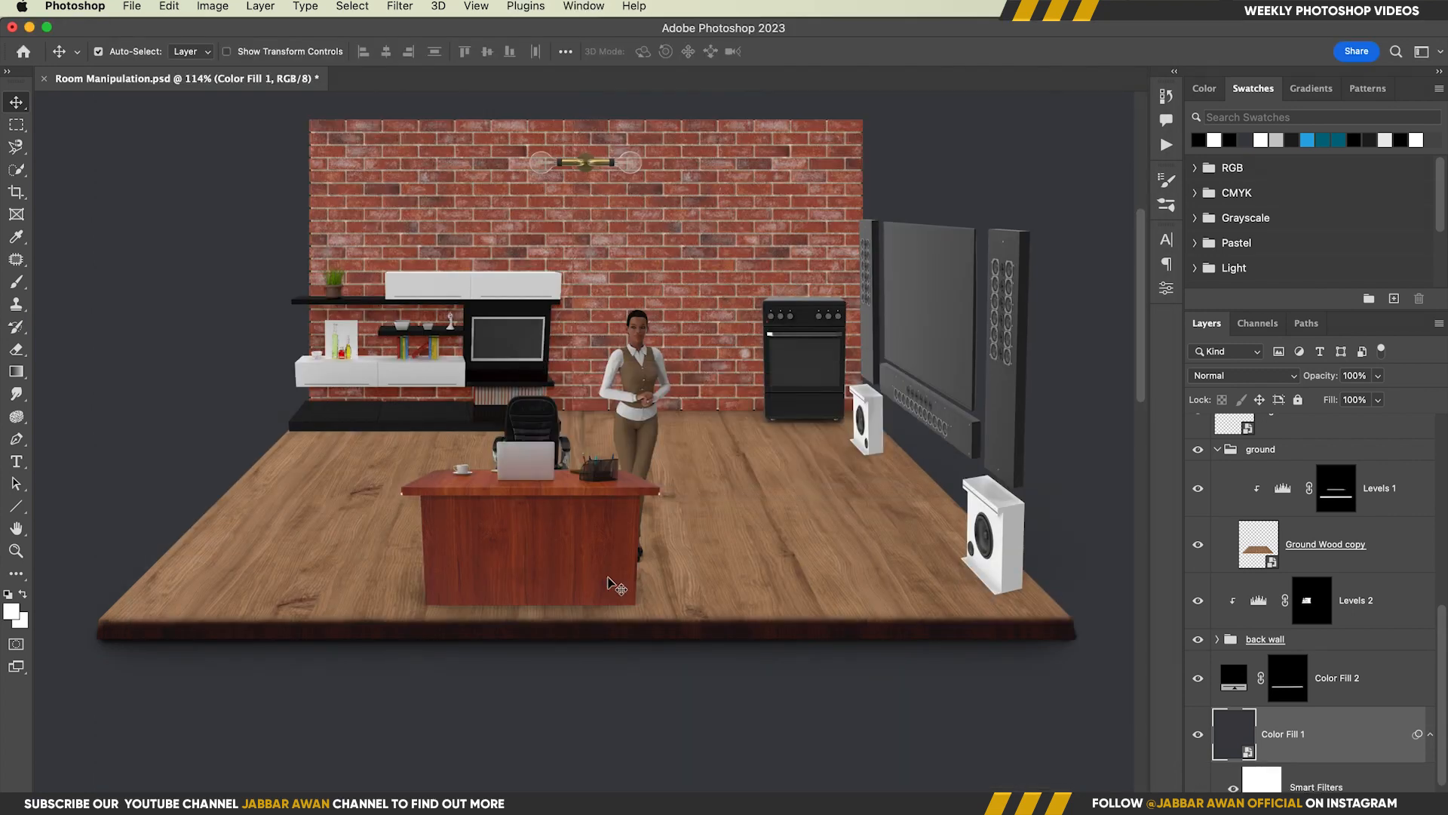
{"action": "left_click_drag", "start_coordinate": [610, 382], "coordinate": [592, 383]}
Add a Levels adjustment clipped above the back wall's Levels 2, with black input 87, midtone 0.66 and output levels 38 to 200
{"action": "key", "text": "v"}
{"action": "left_click", "coordinate": [713, 347]}
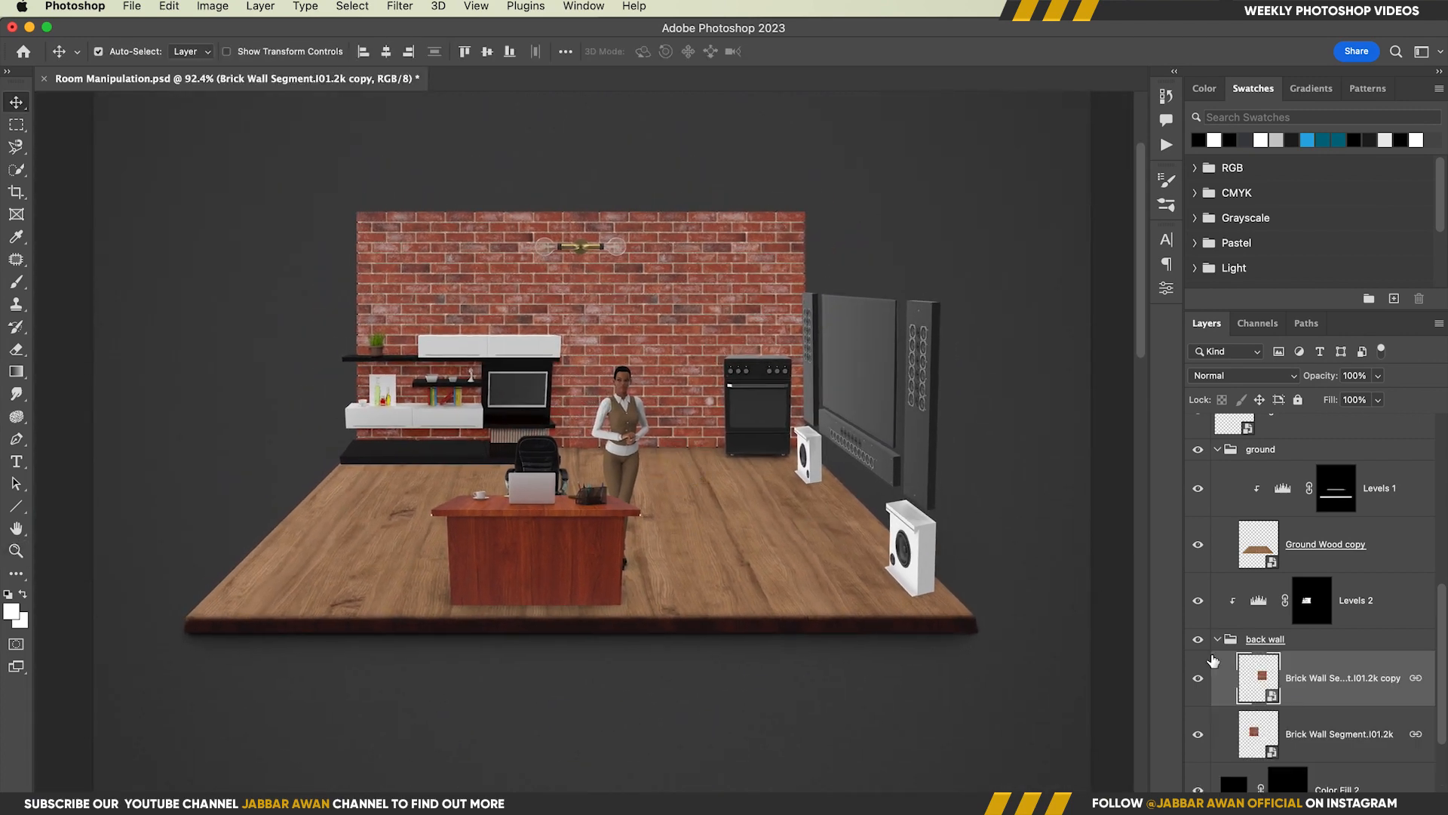
{"action": "left_click", "coordinate": [1217, 640]}
{"action": "left_click", "coordinate": [1262, 601]}
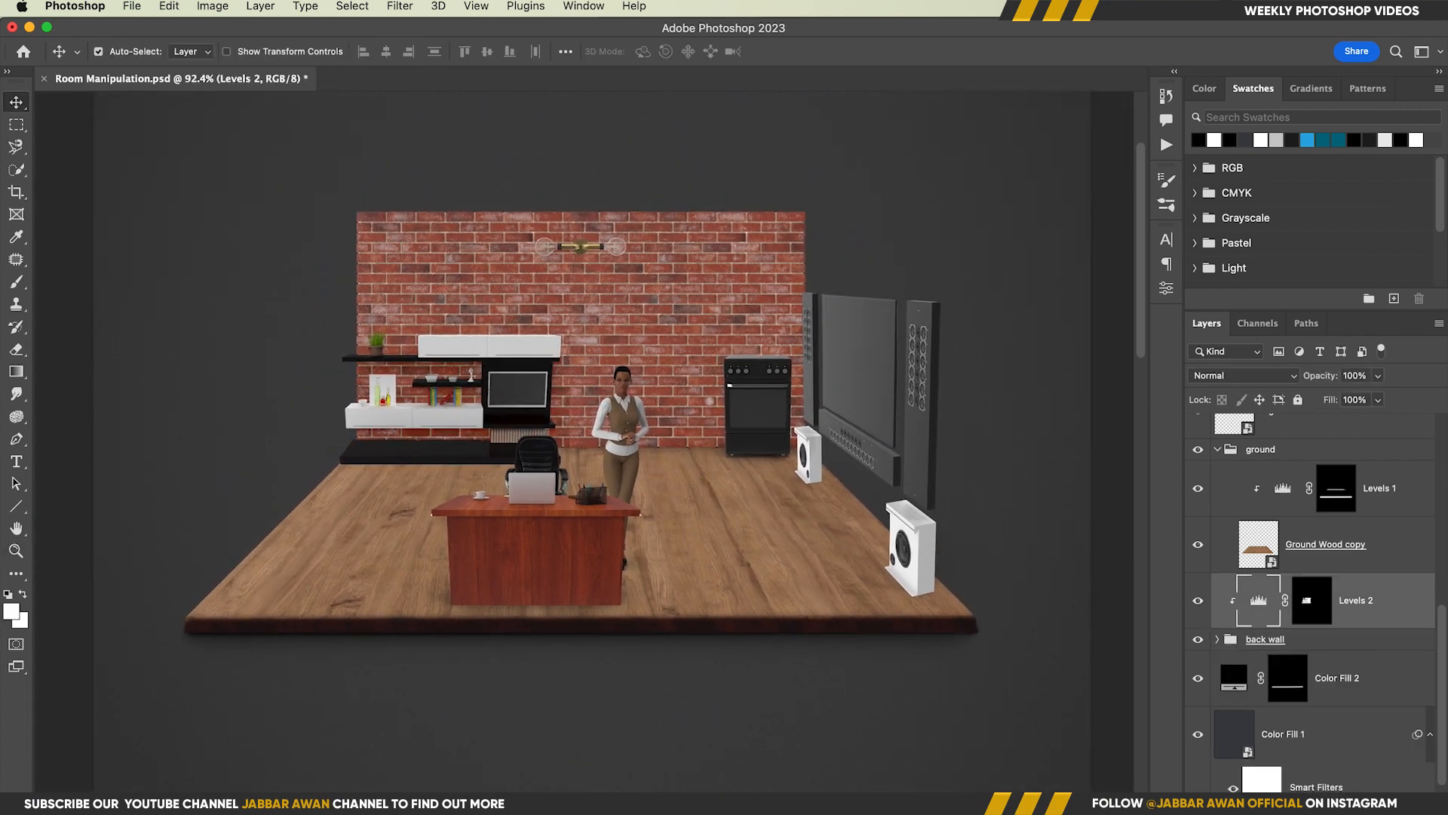
{"action": "left_click", "coordinate": [1314, 801]}
{"action": "left_click", "coordinate": [1364, 522]}
{"action": "left_click", "coordinate": [1246, 629], "text": "alt"}
{"action": "left_click_drag", "start_coordinate": [891, 417], "coordinate": [1043, 424]}
{"action": "left_click_drag", "start_coordinate": [891, 468], "coordinate": [965, 427]}
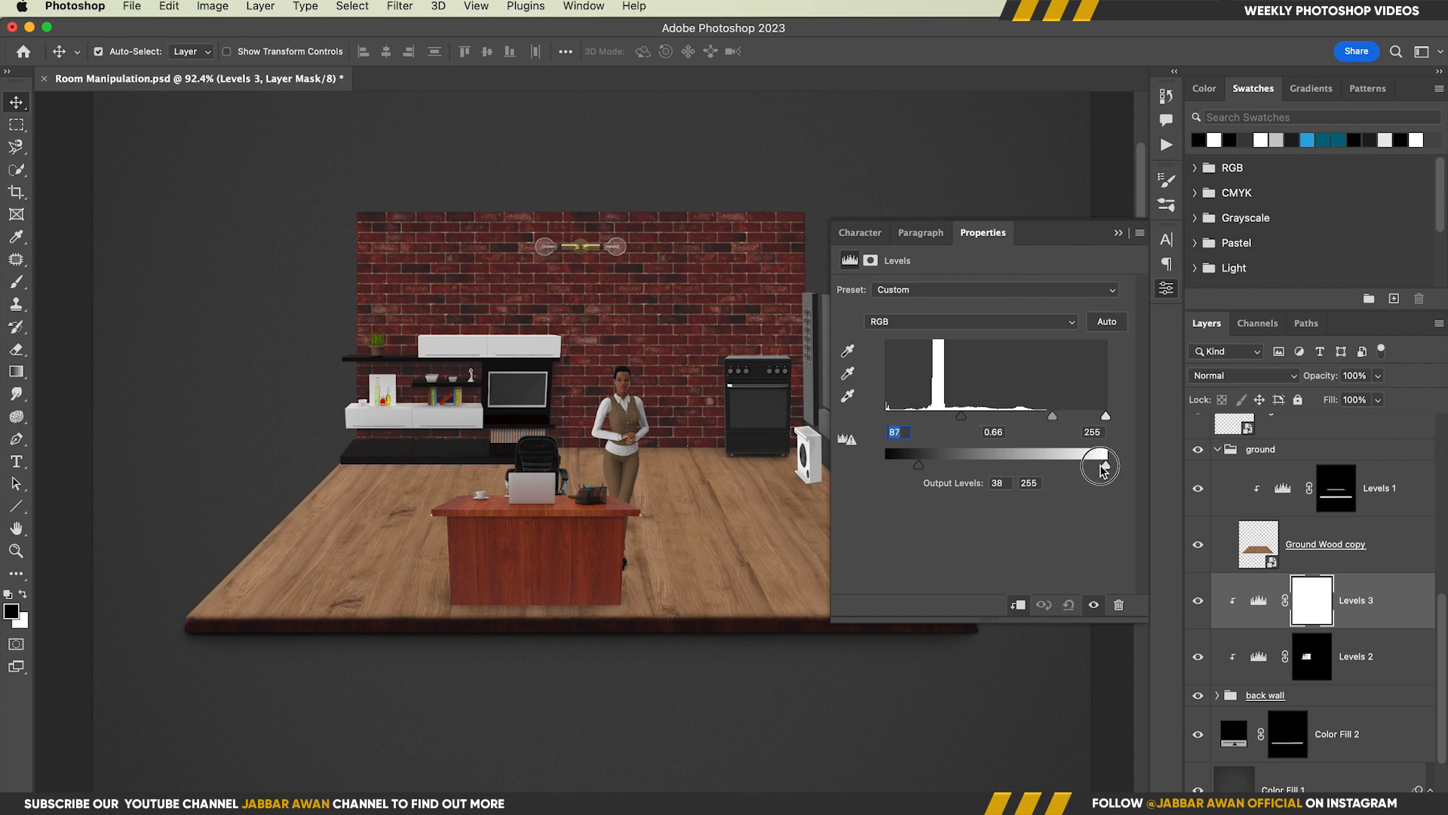
Rename the back wall's new Levels adjustment layer to shadows
{"action": "key", "text": "super+space"}
{"action": "mouse_move", "coordinate": [602, 322]}
{"action": "left_mouse_down"}
{"action": "mouse_move", "coordinate": [659, 323]}
{"action": "mouse_move", "coordinate": [631, 324]}
{"action": "left_mouse_up"}
{"action": "left_click", "coordinate": [1357, 600]}
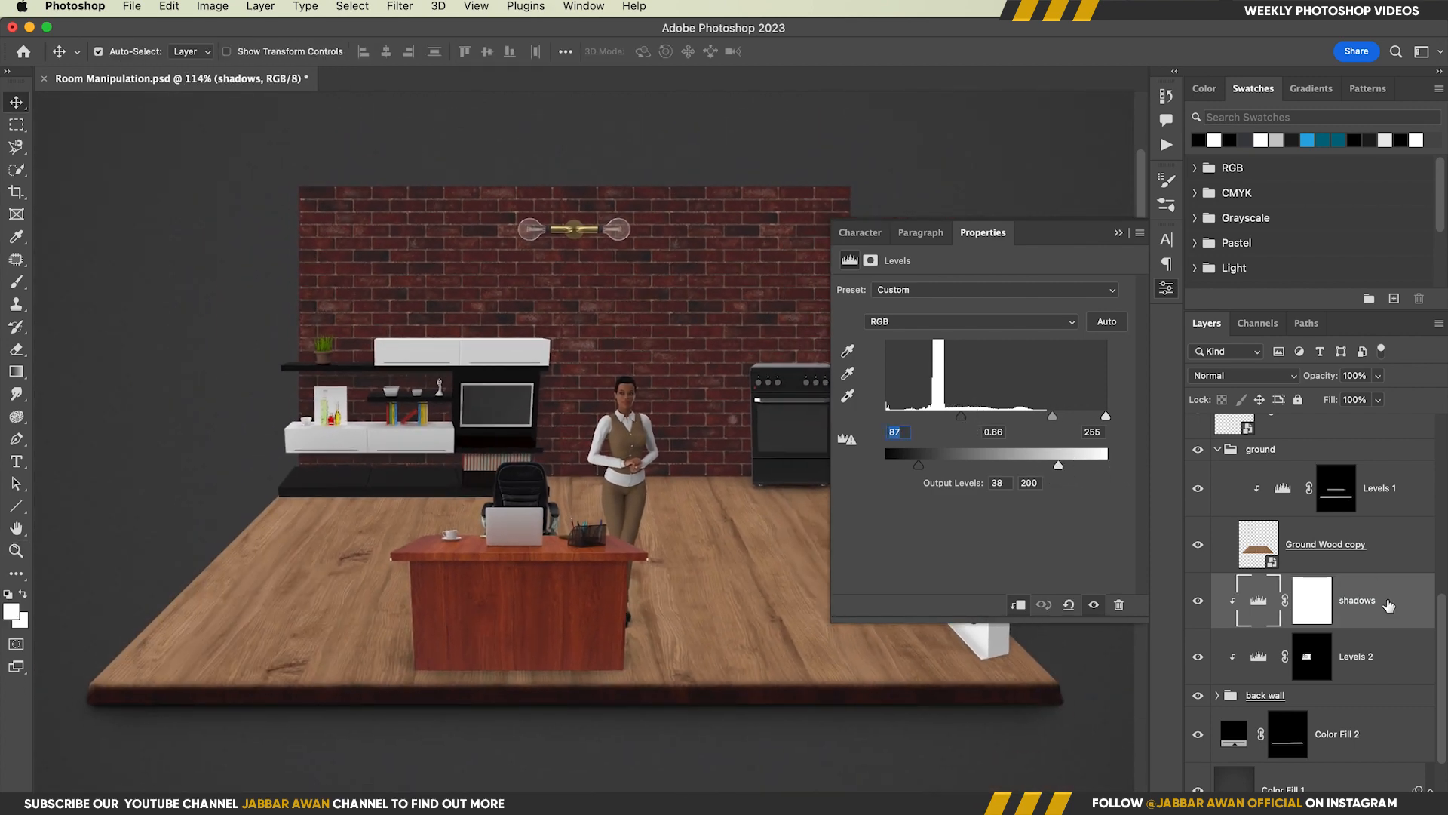
Paint black on the shadows mask around the wall lamp's left bulb with a soft round brush at 11% flow
{"action": "scroll", "coordinate": [1388, 605], "scroll_direction": "down", "scroll_amount": 2}
{"action": "left_click", "coordinate": [1313, 548]}
{"action": "key", "text": "super+space"}
{"action": "left_click_drag", "start_coordinate": [604, 236], "coordinate": [668, 331]}
{"action": "mouse_move", "coordinate": [667, 358]}
{"action": "left_mouse_down"}
{"action": "mouse_move", "coordinate": [659, 388]}
{"action": "mouse_move", "coordinate": [610, 372]}
{"action": "left_mouse_up"}
{"action": "key", "text": "b"}
{"action": "right_click", "coordinate": [561, 321]}
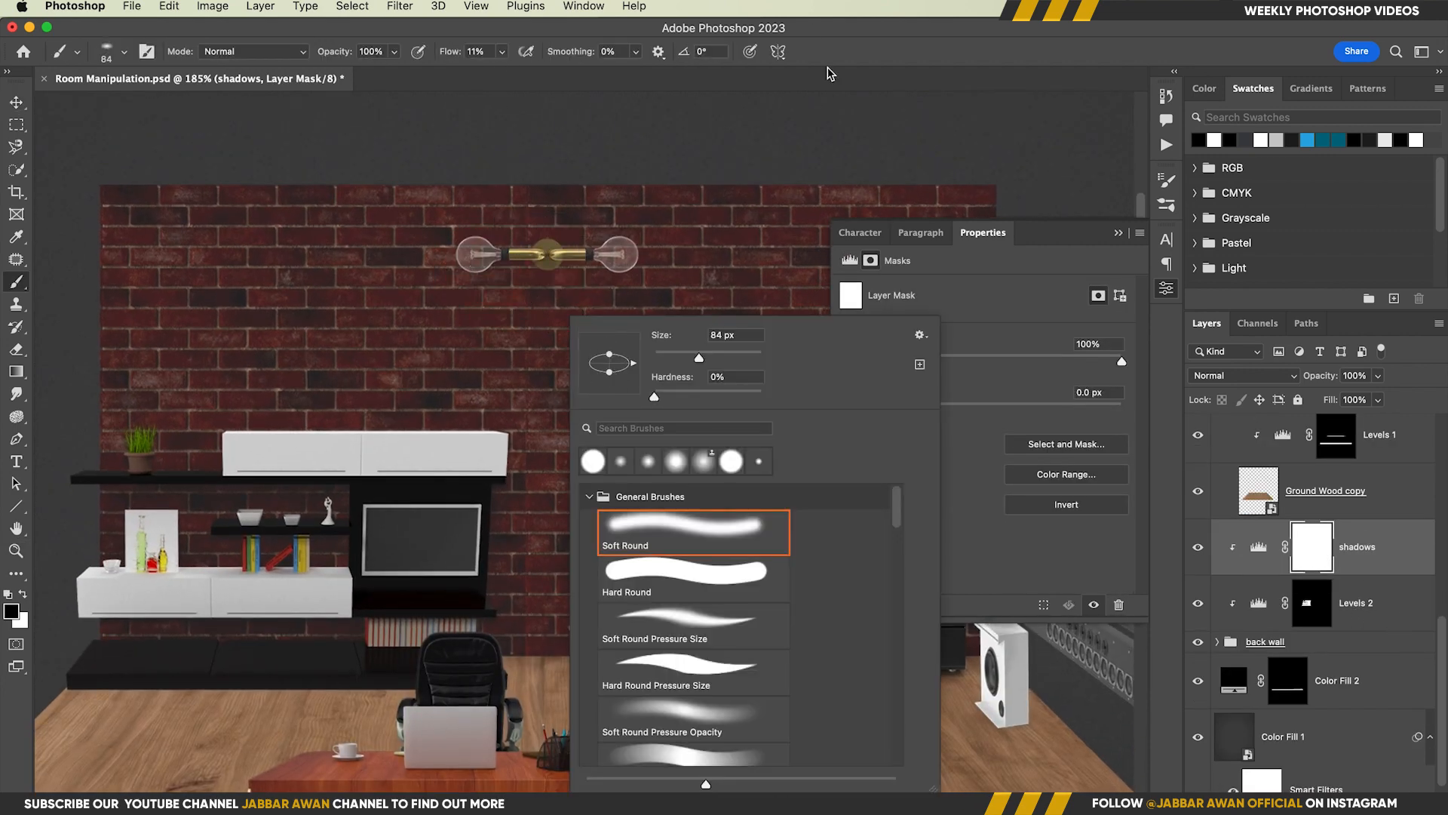
{"action": "left_click", "coordinate": [827, 68]}
{"action": "right_click", "coordinate": [485, 264]}
{"action": "left_click_drag", "start_coordinate": [421, 287], "coordinate": [494, 257]}
{"action": "left_click", "coordinate": [477, 255]}
{"action": "right_click", "coordinate": [506, 270]}
{"action": "left_click_drag", "start_coordinate": [556, 332], "coordinate": [556, 309]}
{"action": "key", "text": "Return"}
{"action": "mouse_move", "coordinate": [477, 261]}
{"action": "left_mouse_down", "text": "ctrl+alt"}
{"action": "mouse_move", "coordinate": [454, 261]}
{"action": "mouse_move", "coordinate": [515, 258]}
{"action": "left_mouse_up", "text": "ctrl+alt"}
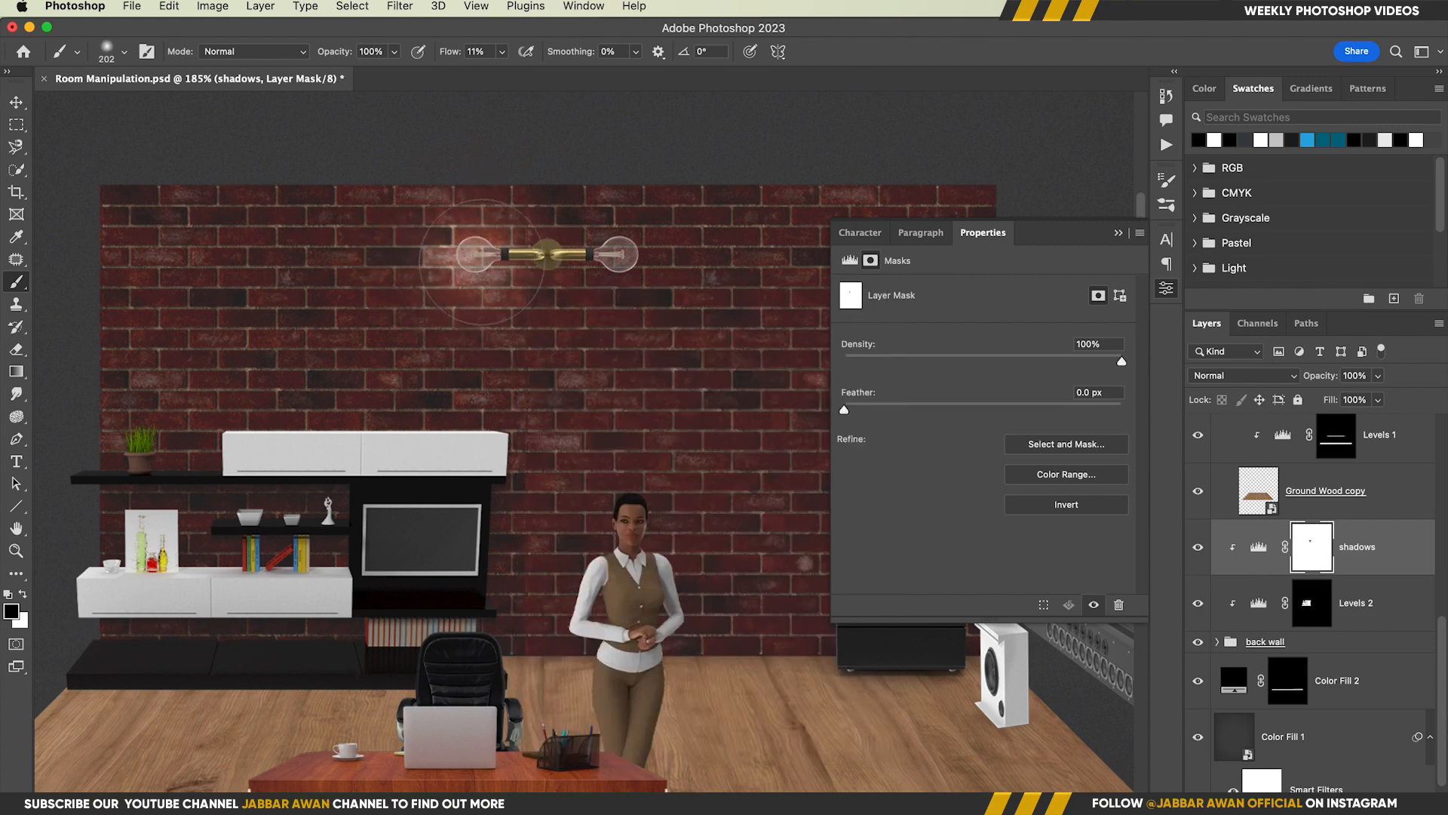
Paint black on the shadows mask around the wall lamp's right bulb to brighten the bricks there
{"action": "mouse_move", "coordinate": [676, 257]}
{"action": "left_mouse_down", "text": "ctrl+alt"}
{"action": "mouse_move", "coordinate": [632, 258]}
{"action": "mouse_move", "coordinate": [705, 259]}
{"action": "mouse_move", "coordinate": [681, 259]}
{"action": "left_mouse_up", "text": "ctrl+alt"}
{"action": "left_click", "coordinate": [620, 258]}
{"action": "left_click", "coordinate": [620, 260]}
Collapse the ground group and add a pale yellow-orange solid color fill layer above the Light layer
{"action": "key", "text": "v"}
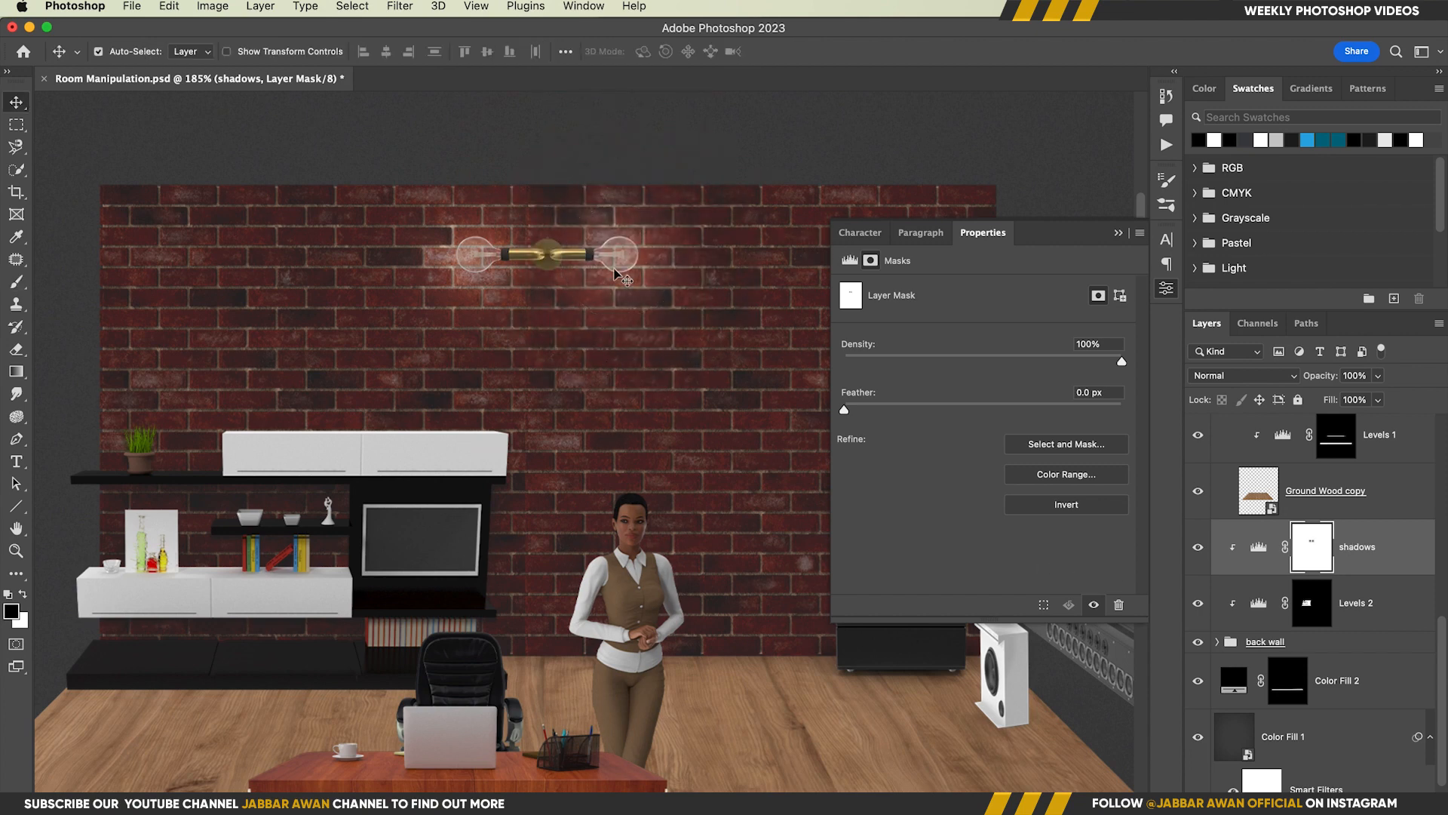
{"action": "left_click", "coordinate": [562, 265]}
{"action": "left_click", "coordinate": [1216, 529]}
{"action": "left_click", "coordinate": [1375, 572]}
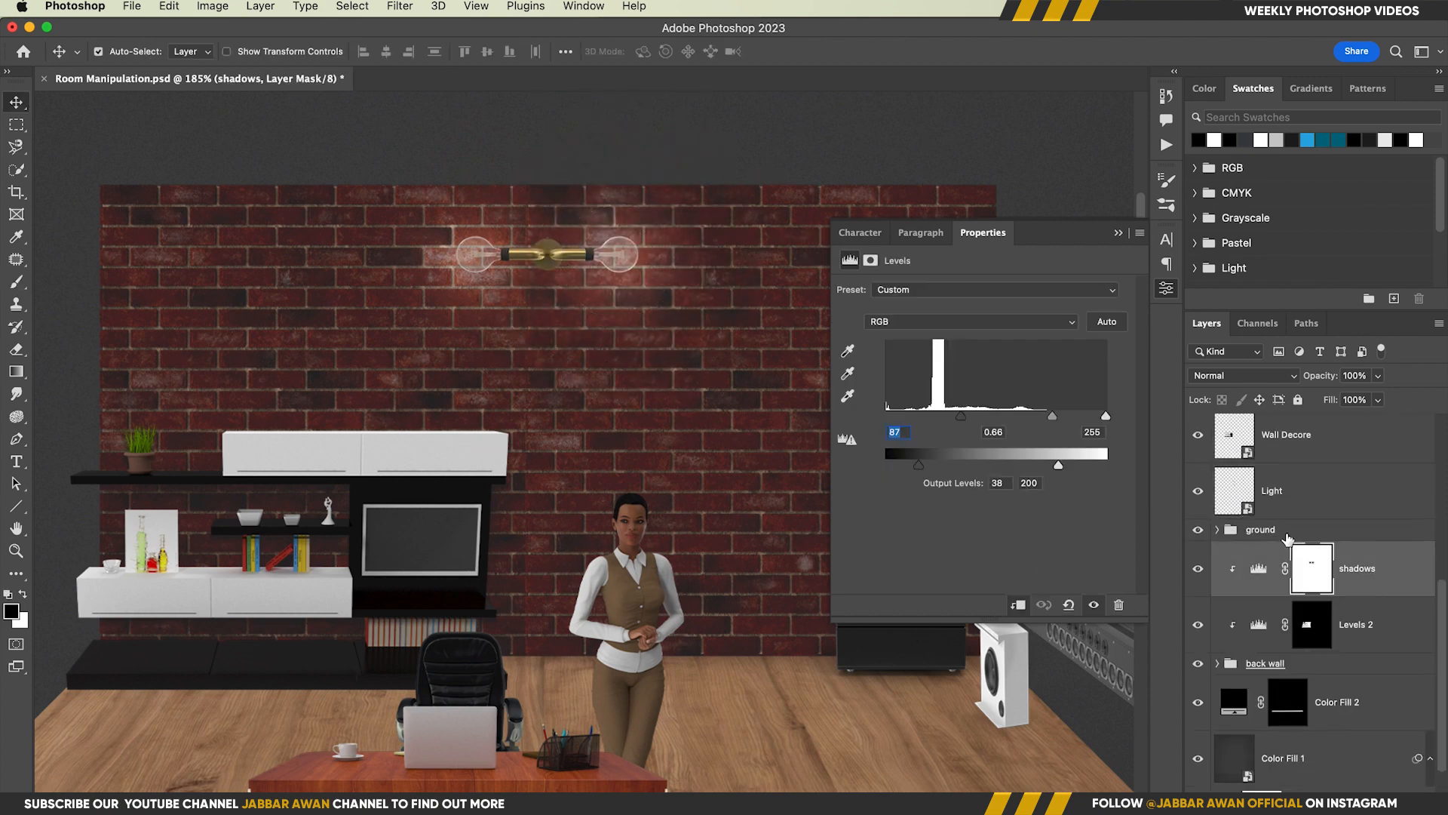
{"action": "key", "text": "alt+bracketright"}
{"action": "key", "text": "alt+bracketright"}
{"action": "left_click", "coordinate": [1344, 803]}
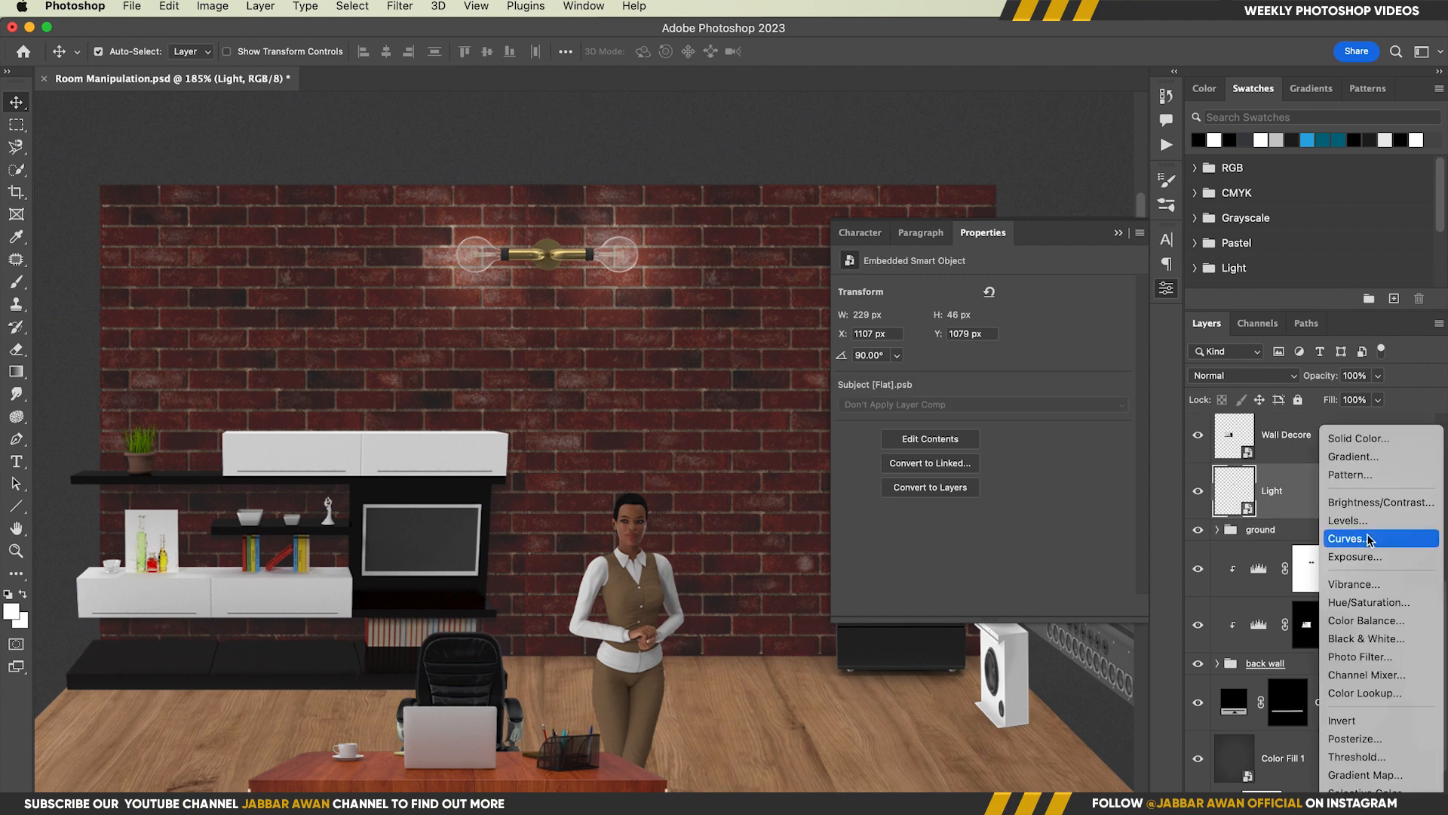
{"action": "left_click", "coordinate": [1354, 439]}
{"action": "left_click_drag", "start_coordinate": [1180, 524], "coordinate": [1182, 517]}
{"action": "left_click", "coordinate": [1048, 328]}
{"action": "left_click", "coordinate": [1332, 317]}
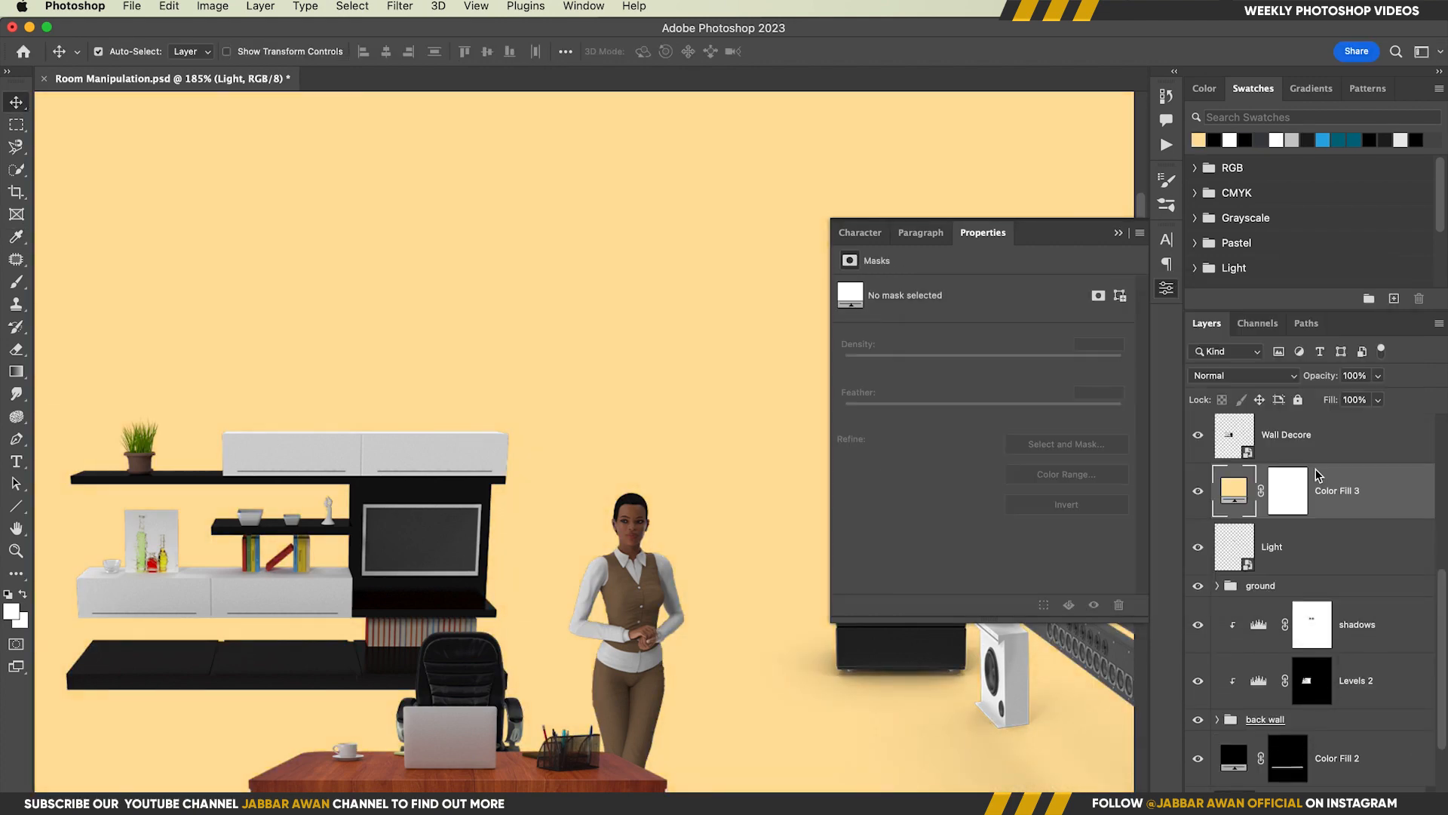
Set Color Fill 3 to Linear Dodge (Add), leave it unclipped, and invert its mask to black
{"action": "left_click", "coordinate": [1241, 514], "text": "alt"}
{"action": "left_click", "coordinate": [1243, 375]}
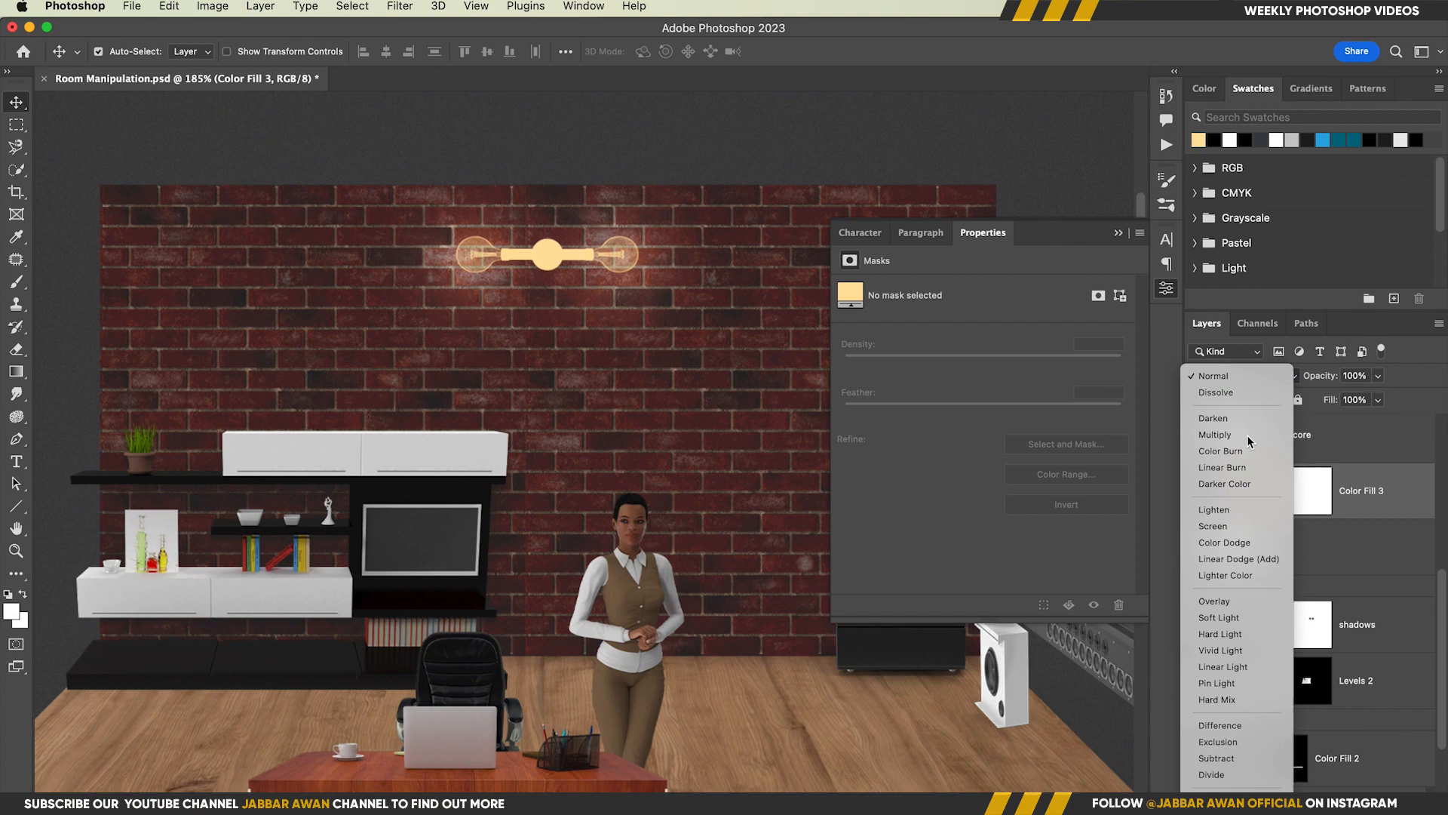
{"action": "left_click", "coordinate": [1247, 559]}
{"action": "left_click", "coordinate": [1252, 519], "text": "alt"}
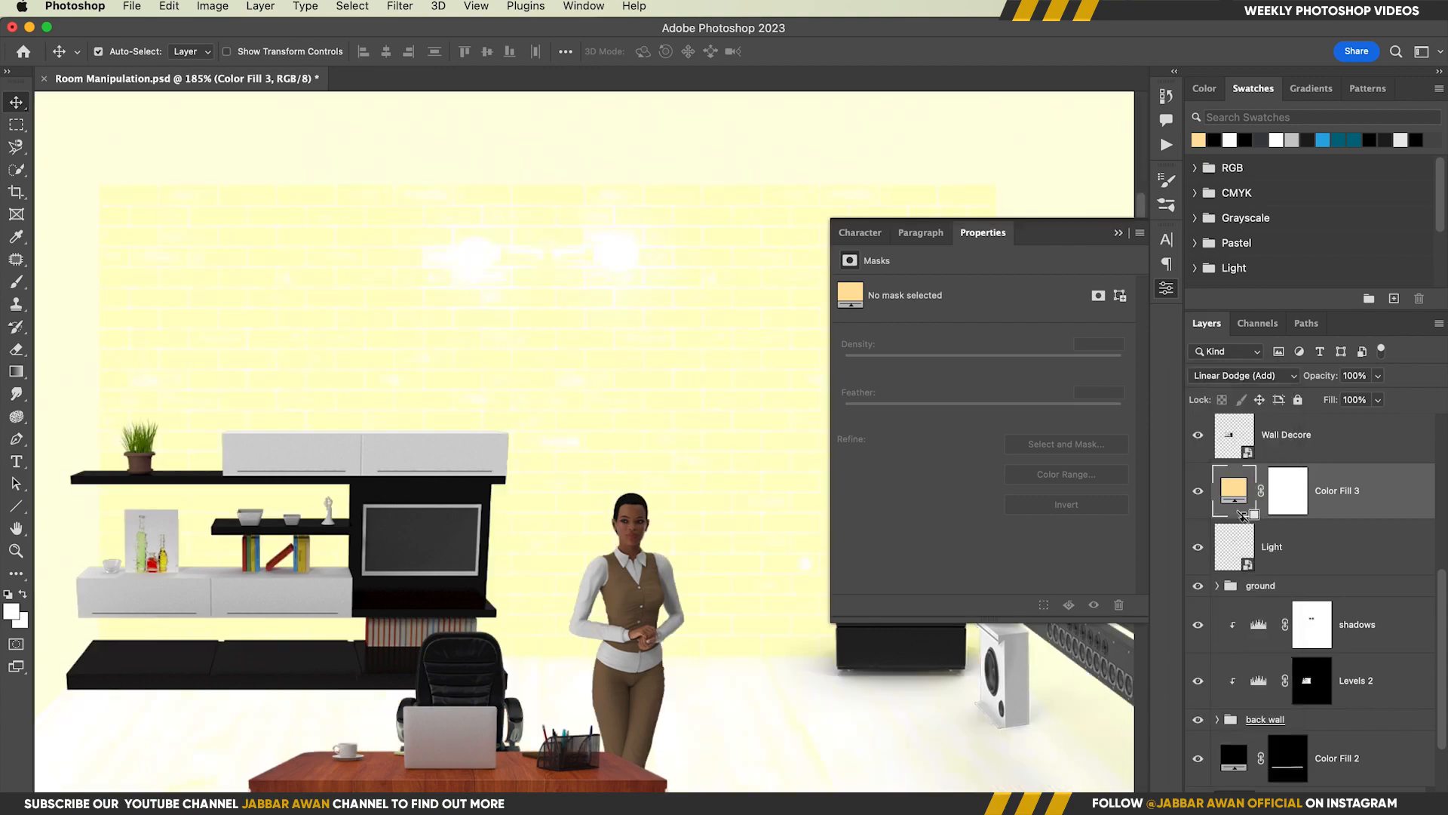
{"action": "left_click", "coordinate": [1286, 499]}
{"action": "key", "text": "ctrl+i"}
Paint white on the Color Fill 3 mask over both bulbs with a soft brush at 11% flow to make them glow
{"action": "key", "text": "b"}
{"action": "scroll", "coordinate": [497, 255], "scroll_direction": "up", "scroll_amount": 4}
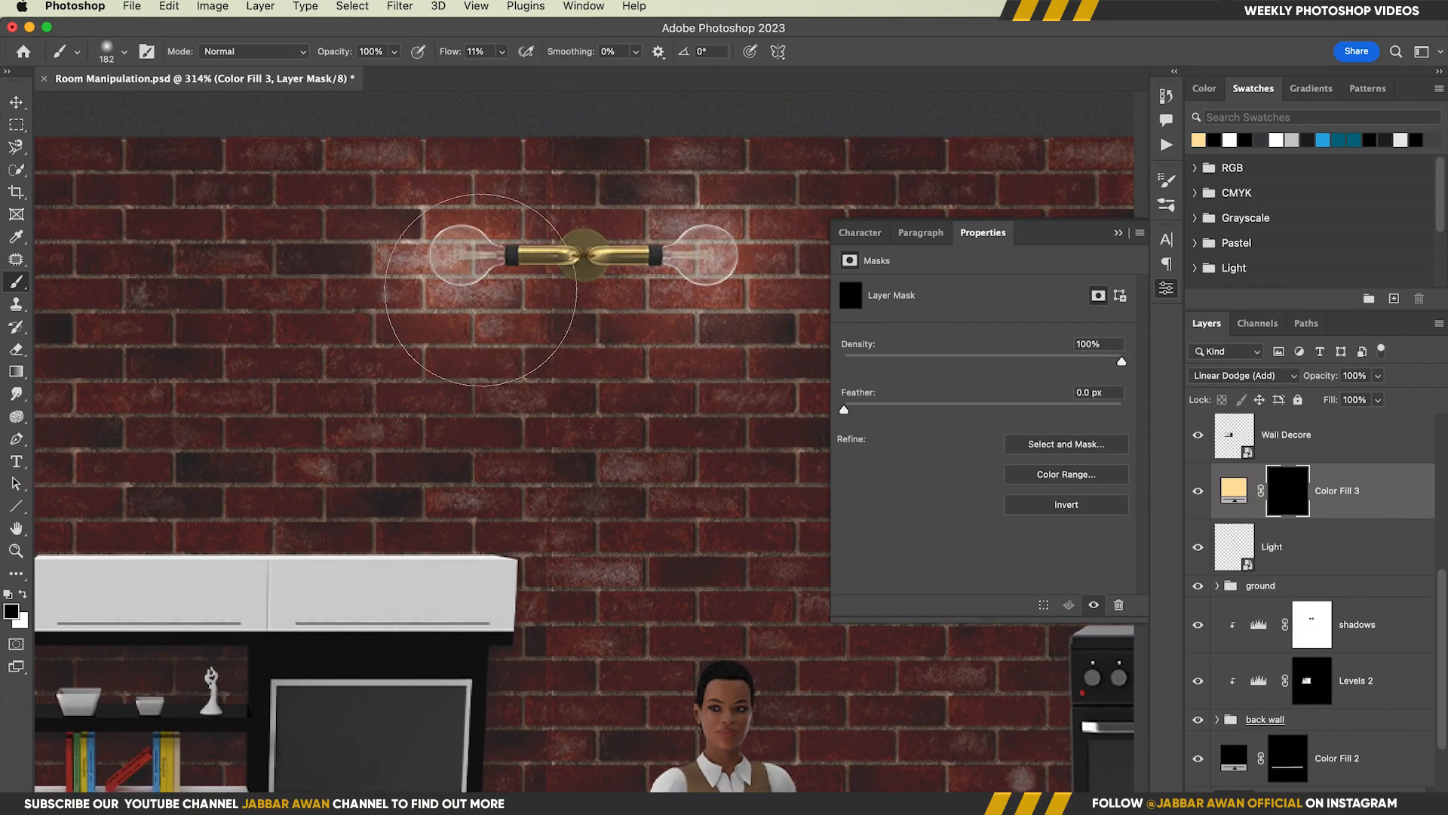
{"action": "key", "text": "x"}
{"action": "left_click", "coordinate": [461, 257]}
{"action": "left_click", "coordinate": [461, 257]}
{"action": "left_click", "coordinate": [461, 257]}
{"action": "left_click", "coordinate": [460, 257]}
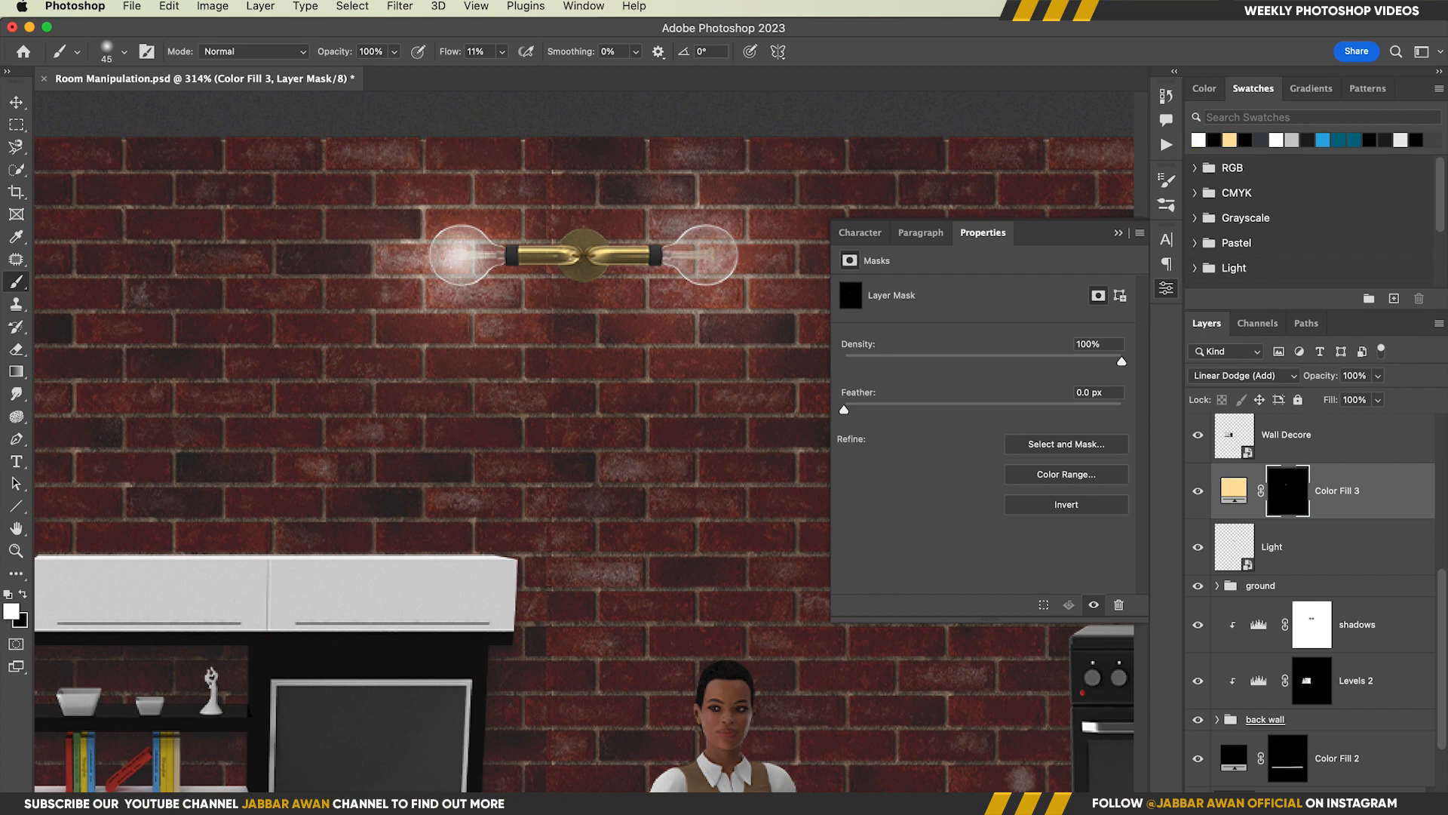
{"action": "left_click", "coordinate": [709, 257]}
{"action": "left_click", "coordinate": [708, 257]}
{"action": "left_click", "coordinate": [707, 256]}
{"action": "left_click_drag", "start_coordinate": [708, 256], "coordinate": [780, 243]}
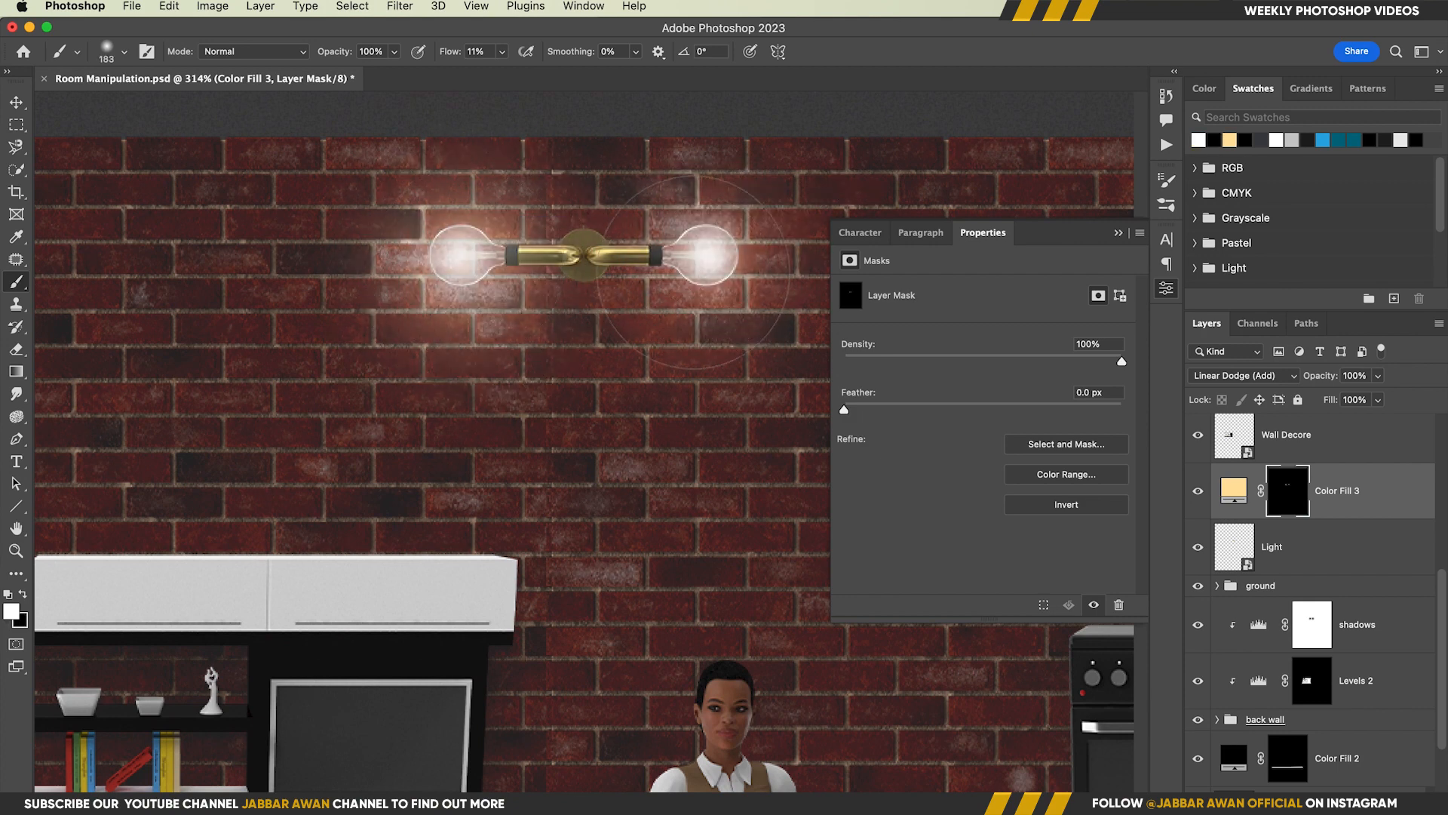
Spread a wider glow around both bulbs on the Color Fill 3 mask with a larger soft brush
{"action": "key", "text": "z"}
{"action": "left_click_drag", "start_coordinate": [682, 359], "coordinate": [540, 382]}
{"action": "mouse_move", "coordinate": [480, 239]}
{"action": "left_mouse_down"}
{"action": "mouse_move", "coordinate": [611, 252]}
{"action": "mouse_move", "coordinate": [585, 239]}
{"action": "left_mouse_up"}
{"action": "left_click", "coordinate": [586, 239]}
{"action": "left_click", "coordinate": [373, 240]}
{"action": "left_click_drag", "start_coordinate": [536, 351], "coordinate": [482, 363]}
{"action": "left_click_drag", "start_coordinate": [558, 400], "coordinate": [547, 366]}
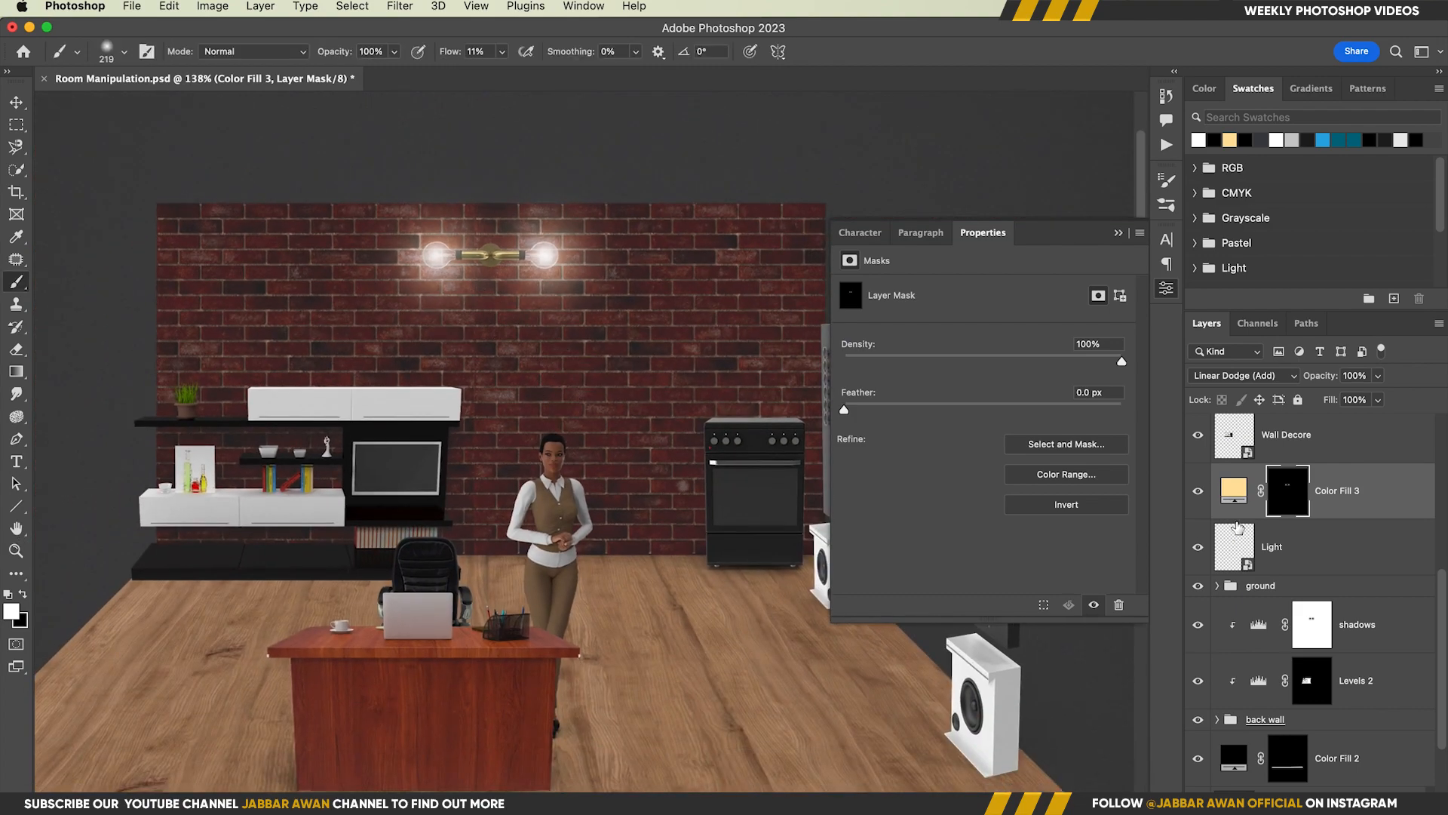
Change the Color Fill 3 glow color to a more saturated orange
{"action": "double_click", "coordinate": [1234, 490]}
{"action": "left_click_drag", "start_coordinate": [1019, 339], "coordinate": [1074, 303]}
{"action": "left_click", "coordinate": [1322, 321]}
{"action": "key", "text": "z"}
{"action": "left_click_drag", "start_coordinate": [542, 283], "coordinate": [595, 281]}
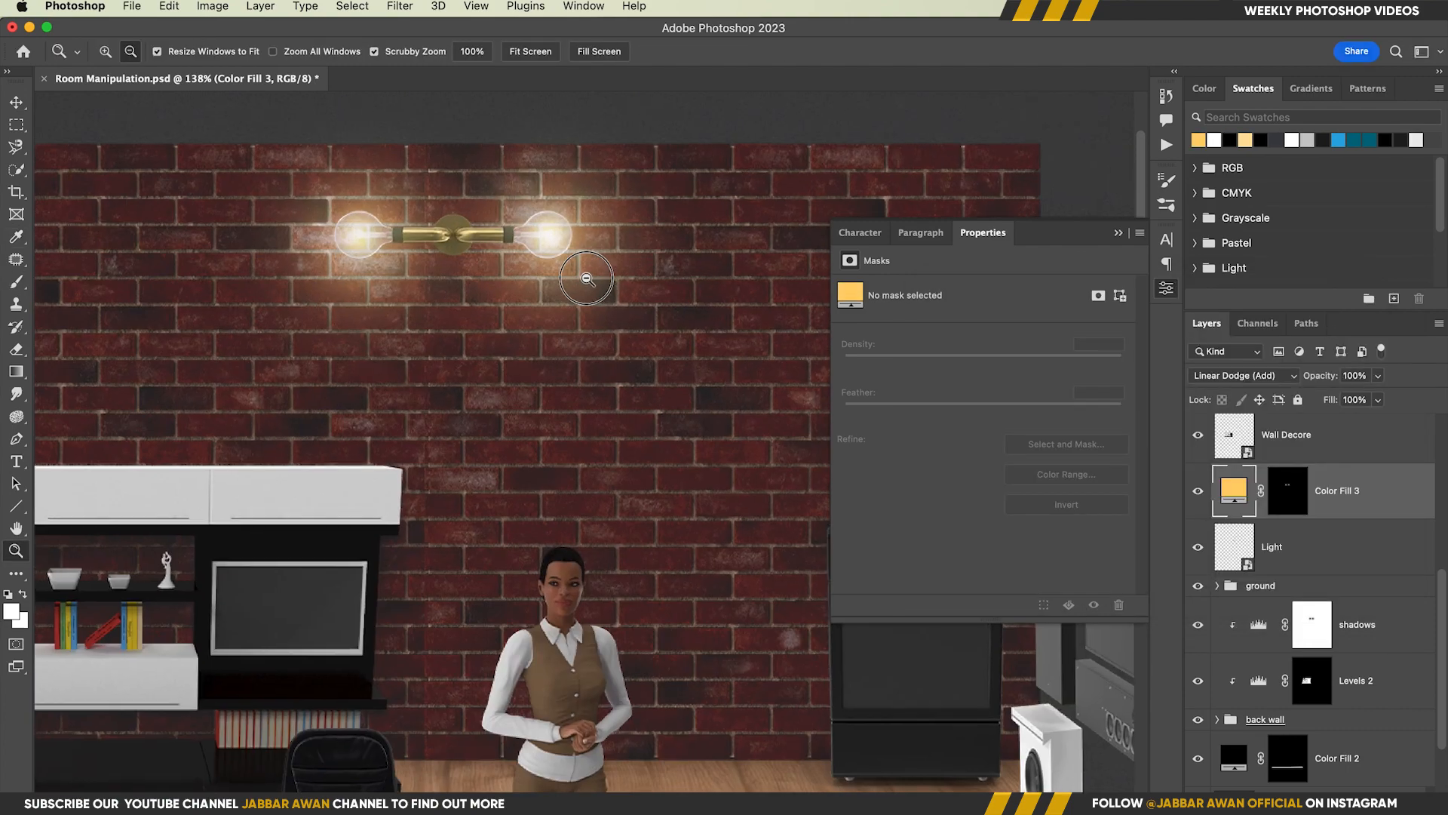
{"action": "mouse_move", "coordinate": [571, 341]}
{"action": "left_mouse_down"}
{"action": "mouse_move", "coordinate": [519, 339]}
{"action": "mouse_move", "coordinate": [557, 370]}
{"action": "left_mouse_up"}
Add a new layer clipped to the Light layer and set its blend mode to Linear Dodge (Add)
{"action": "left_click", "coordinate": [1342, 549]}
{"action": "left_click", "coordinate": [1394, 803]}
{"action": "left_click", "coordinate": [1266, 575], "text": "alt"}
{"action": "left_click", "coordinate": [1242, 377]}
{"action": "left_click", "coordinate": [1246, 559]}
Paint soft light onto the lamp fixture on Layer 1 at 26% flow and compare it with the layer hidden
{"action": "left_click_drag", "start_coordinate": [582, 323], "coordinate": [472, 329]}
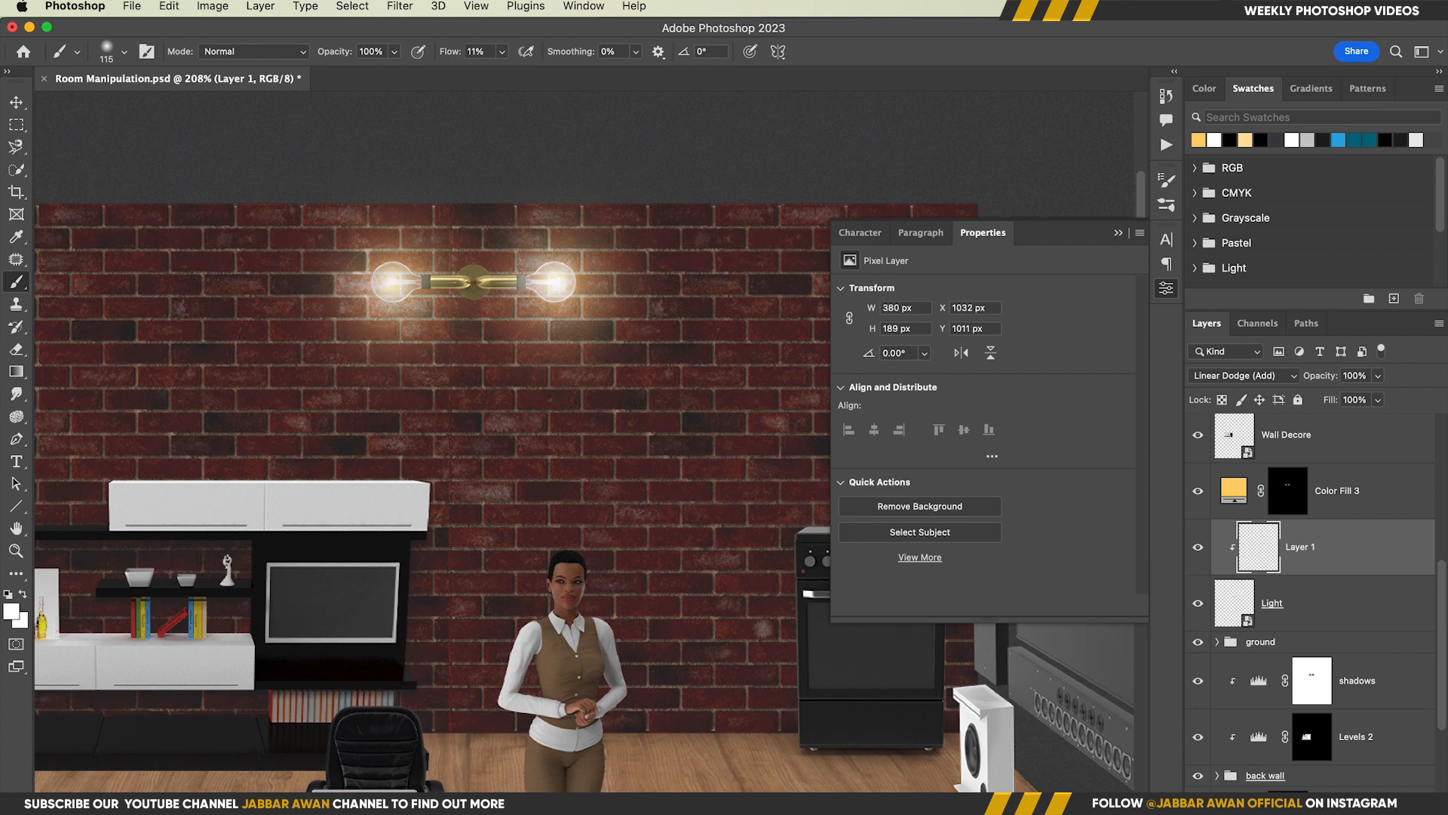
{"action": "left_click", "coordinate": [1197, 548]}
{"action": "left_click", "coordinate": [1196, 549]}
{"action": "left_click_drag", "start_coordinate": [386, 283], "coordinate": [353, 284]}
{"action": "left_click_drag", "start_coordinate": [540, 418], "coordinate": [501, 420]}
{"action": "left_click_drag", "start_coordinate": [574, 482], "coordinate": [531, 449]}
{"action": "left_click_drag", "start_coordinate": [450, 411], "coordinate": [460, 410]}
Extend the lit area around both bulbs with black on the shadows mask, using a large soft brush at 13% flow
{"action": "scroll", "coordinate": [1316, 704], "scroll_direction": "down", "scroll_amount": 1}
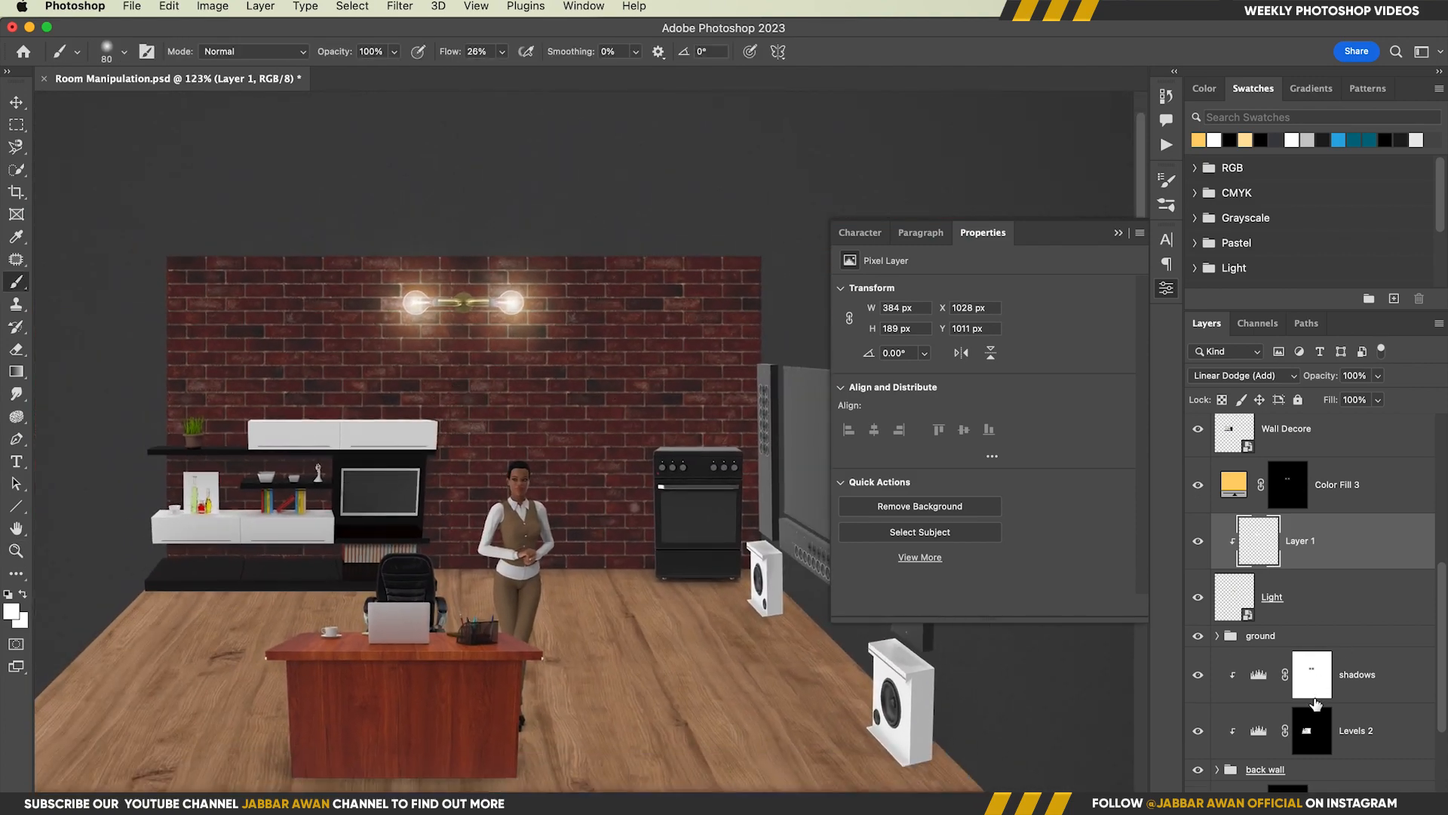
{"action": "left_click", "coordinate": [1313, 679]}
{"action": "left_click_drag", "start_coordinate": [528, 365], "coordinate": [607, 377]}
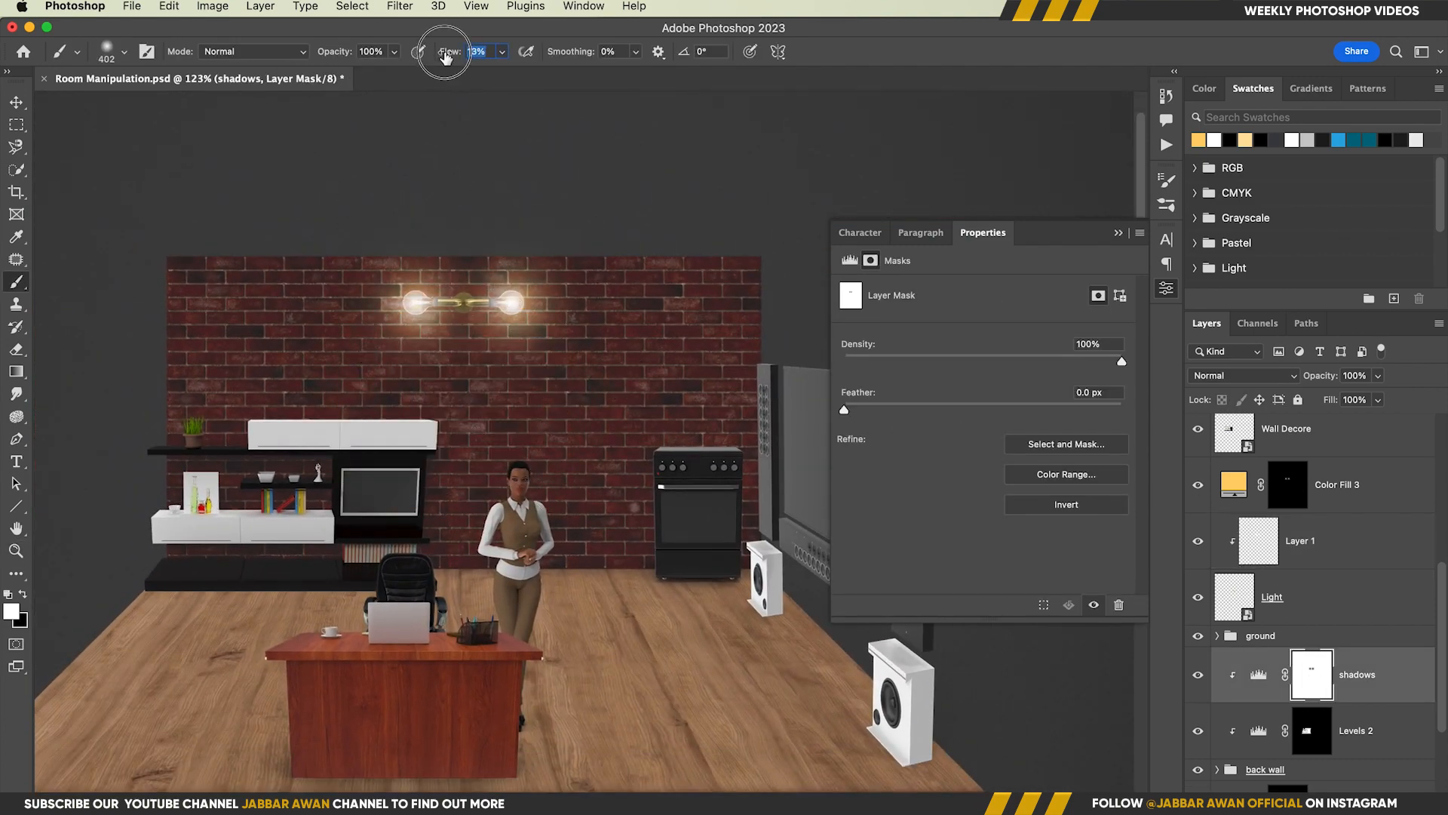
{"action": "left_click_drag", "start_coordinate": [420, 307], "coordinate": [416, 316]}
{"action": "key", "text": "super+2"}
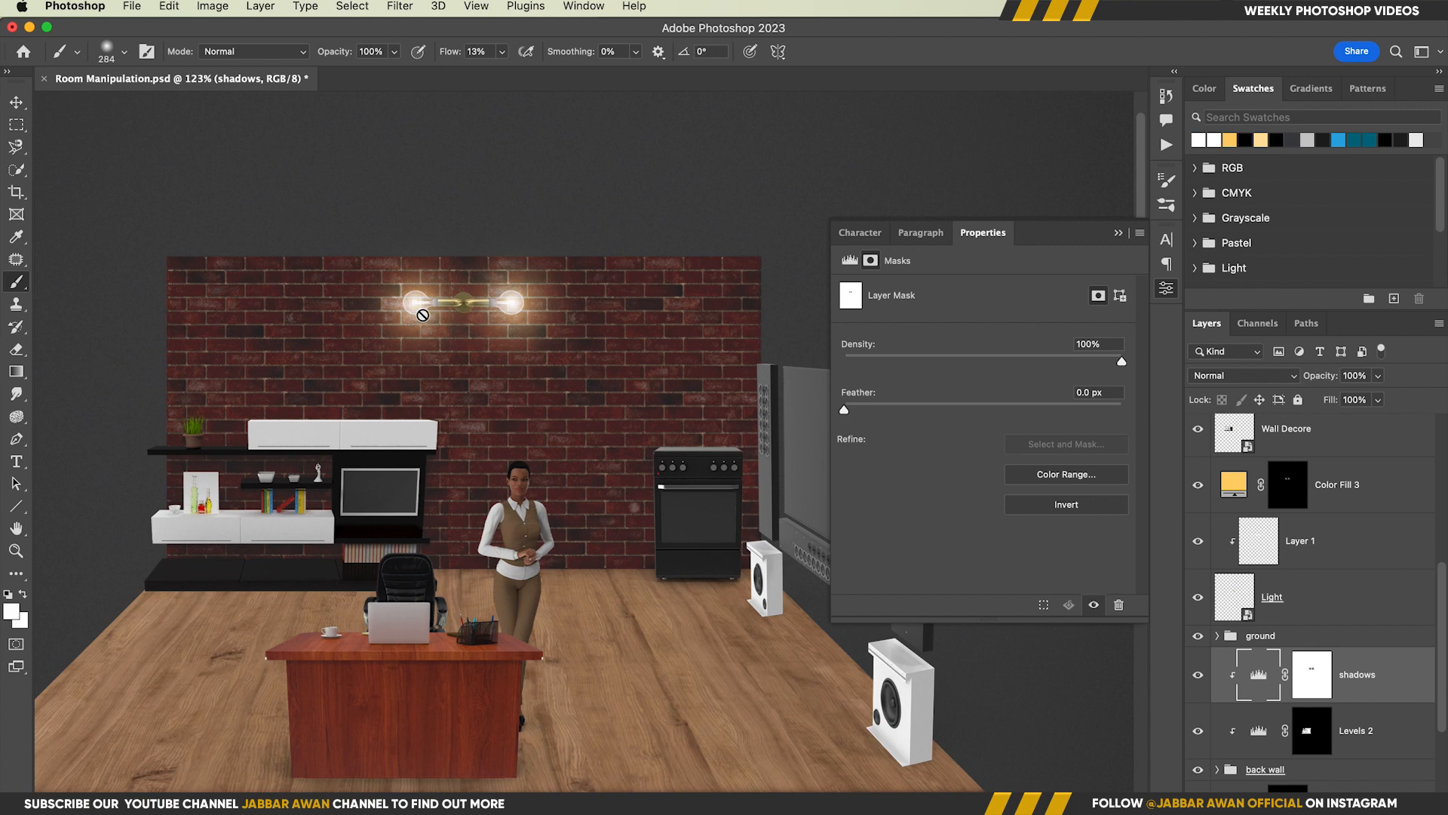
{"action": "key", "text": "super+backslash"}
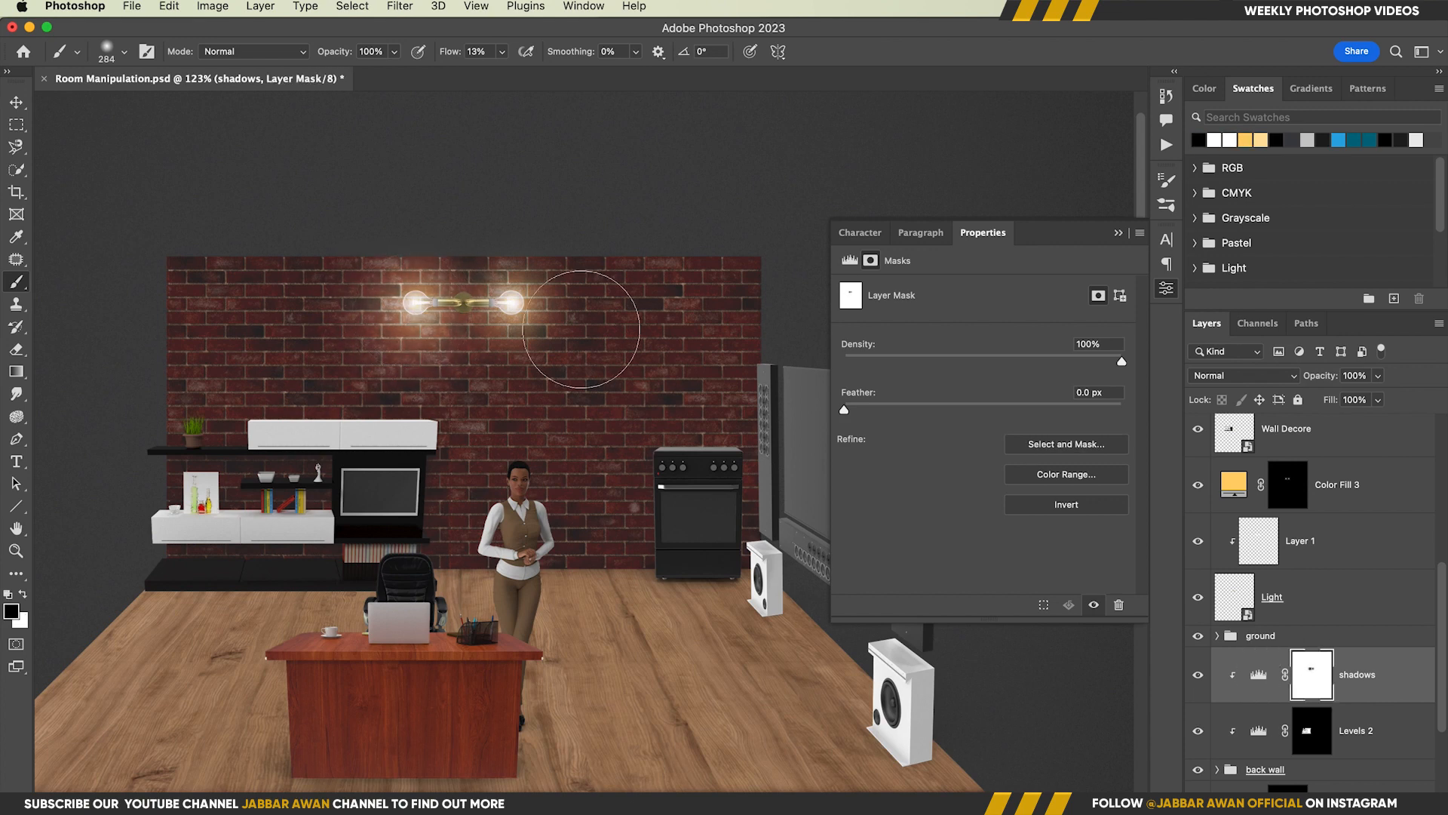
{"action": "left_click", "coordinate": [517, 316]}
Save the document with the finished lamp lighting
{"action": "key", "text": "z"}
{"action": "mouse_move", "coordinate": [561, 422]}
{"action": "left_mouse_down"}
{"action": "mouse_move", "coordinate": [511, 430]}
{"action": "mouse_move", "coordinate": [530, 383]}
{"action": "mouse_move", "coordinate": [555, 383]}
{"action": "left_mouse_up"}
{"action": "key", "text": "v"}
{"action": "key", "text": "super+s"}
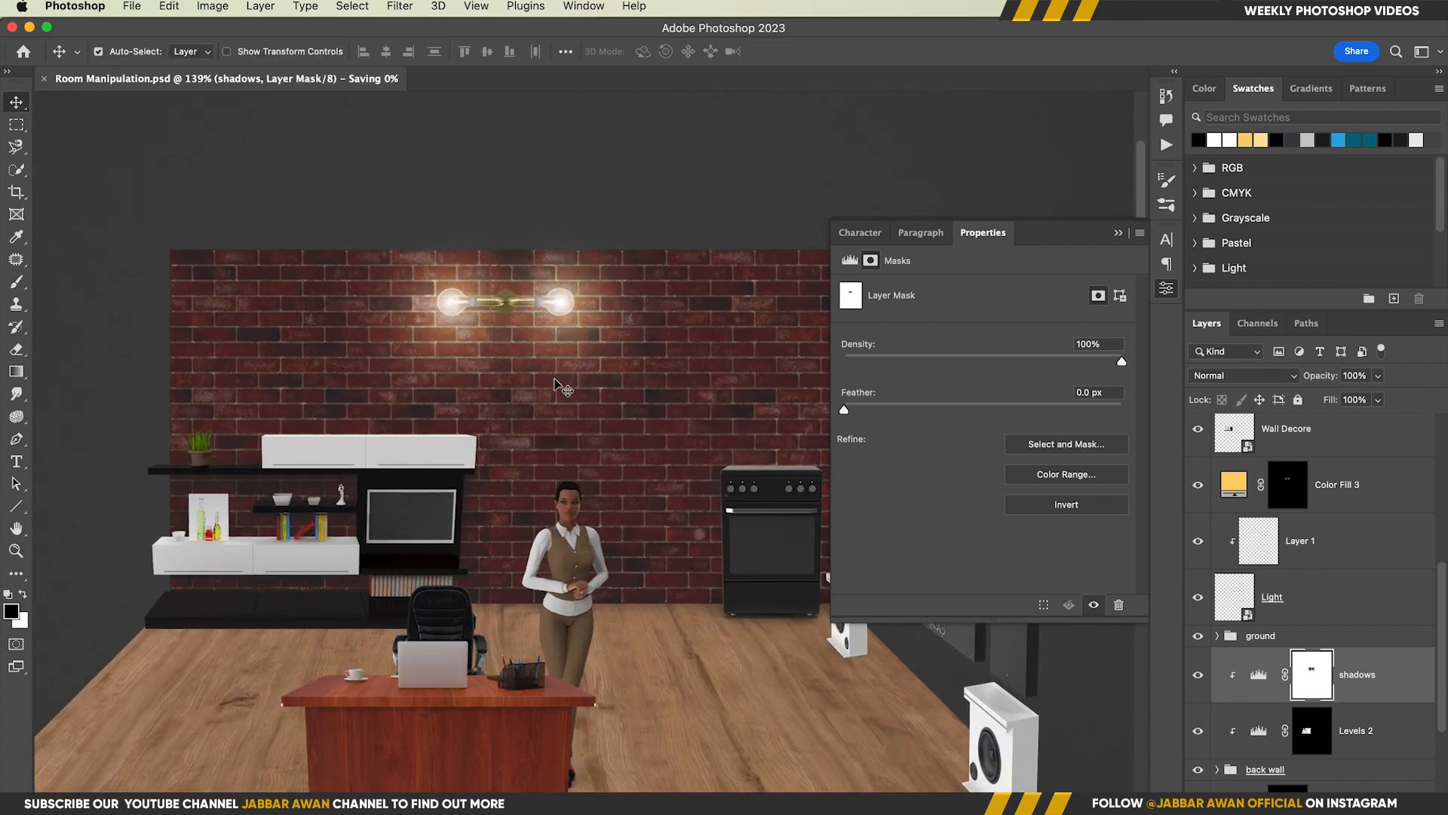
Duplicate the shadows adjustment above Color Fill 3 and fill the copy's mask with black
{"action": "scroll", "coordinate": [562, 387], "scroll_direction": "down", "scroll_amount": 3}
{"action": "left_click_drag", "start_coordinate": [1380, 678], "coordinate": [1342, 458]}
{"action": "left_click", "coordinate": [1293, 487], "text": "shift"}
{"action": "left_click", "coordinate": [1291, 484], "text": "shift"}
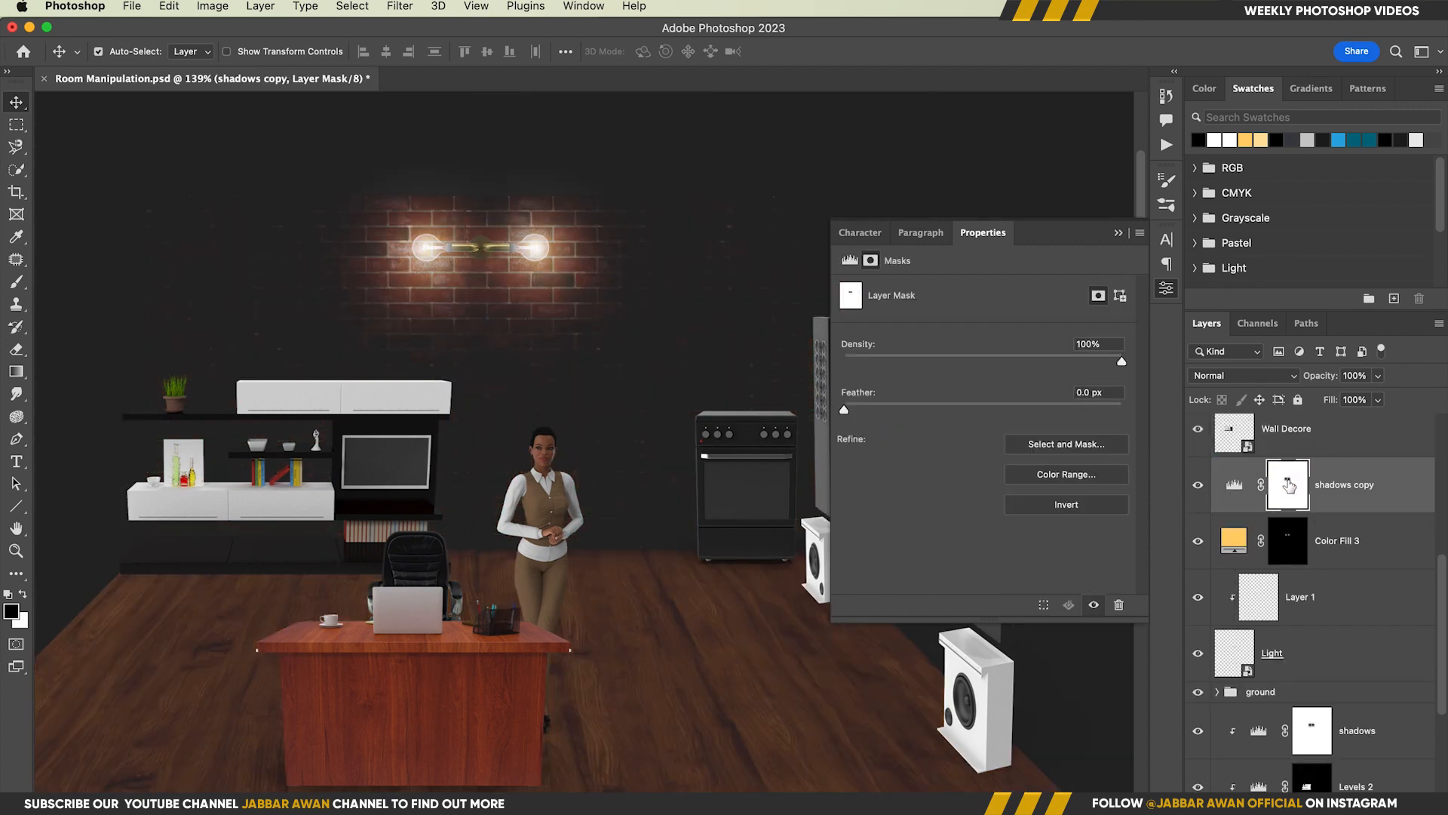
{"action": "key", "text": "x"}
{"action": "key", "text": "super+BackSpace"}
Move the shadows copy above the Wall Decore layer and clip it to that layer
{"action": "left_click", "coordinate": [407, 436]}
{"action": "left_click_drag", "start_coordinate": [1331, 504], "coordinate": [1326, 422]}
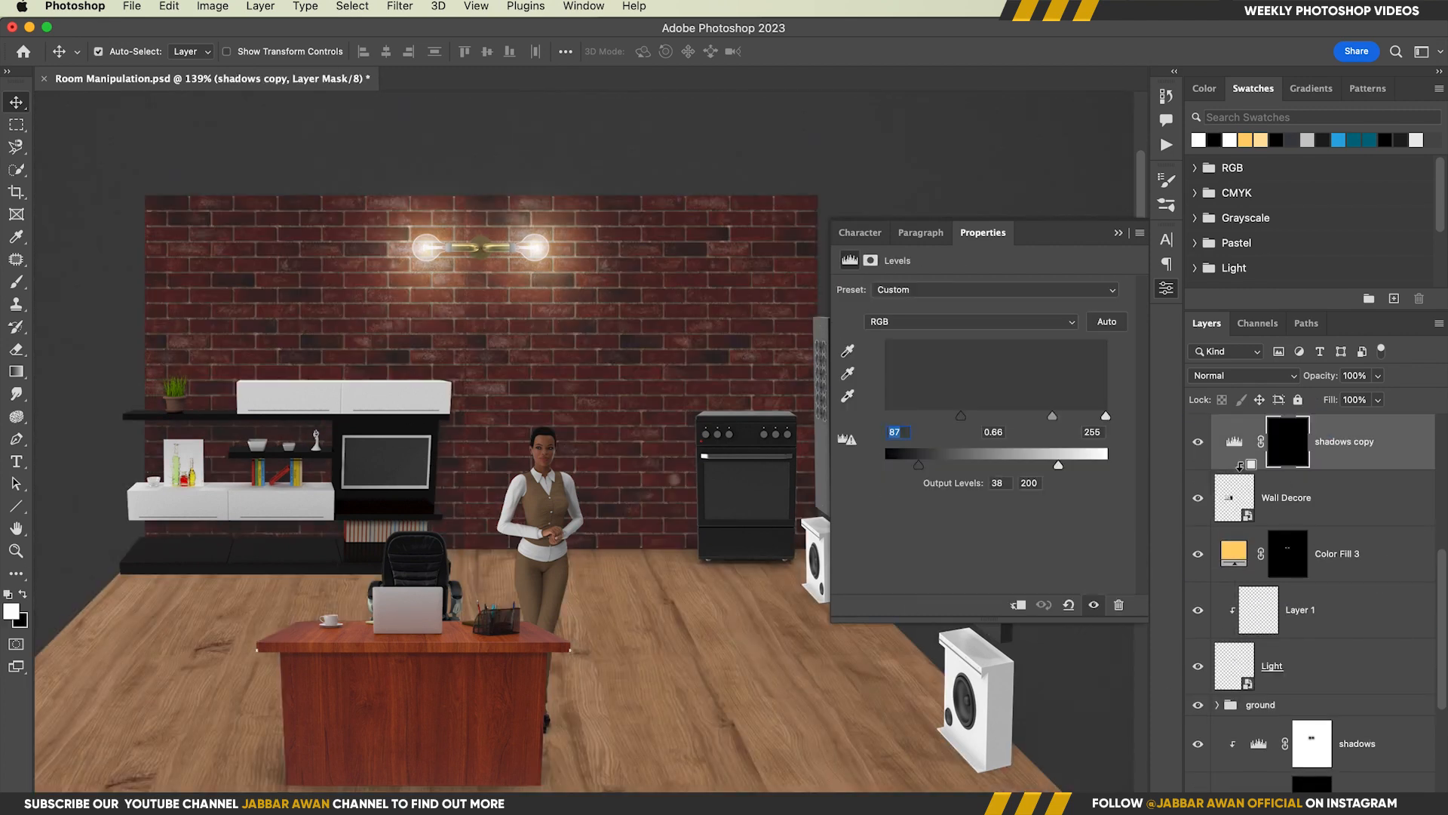
{"action": "left_click", "coordinate": [1324, 469], "text": "alt"}
Duplicate the shadows copy above the Gas Range Black layer and clip it to that layer
{"action": "scroll", "coordinate": [1326, 470], "scroll_direction": "up", "scroll_amount": 2}
{"action": "left_click", "coordinate": [1342, 471]}
{"action": "left_click_drag", "start_coordinate": [1369, 523], "coordinate": [1346, 444]}
{"action": "left_click", "coordinate": [1258, 496], "text": "alt"}
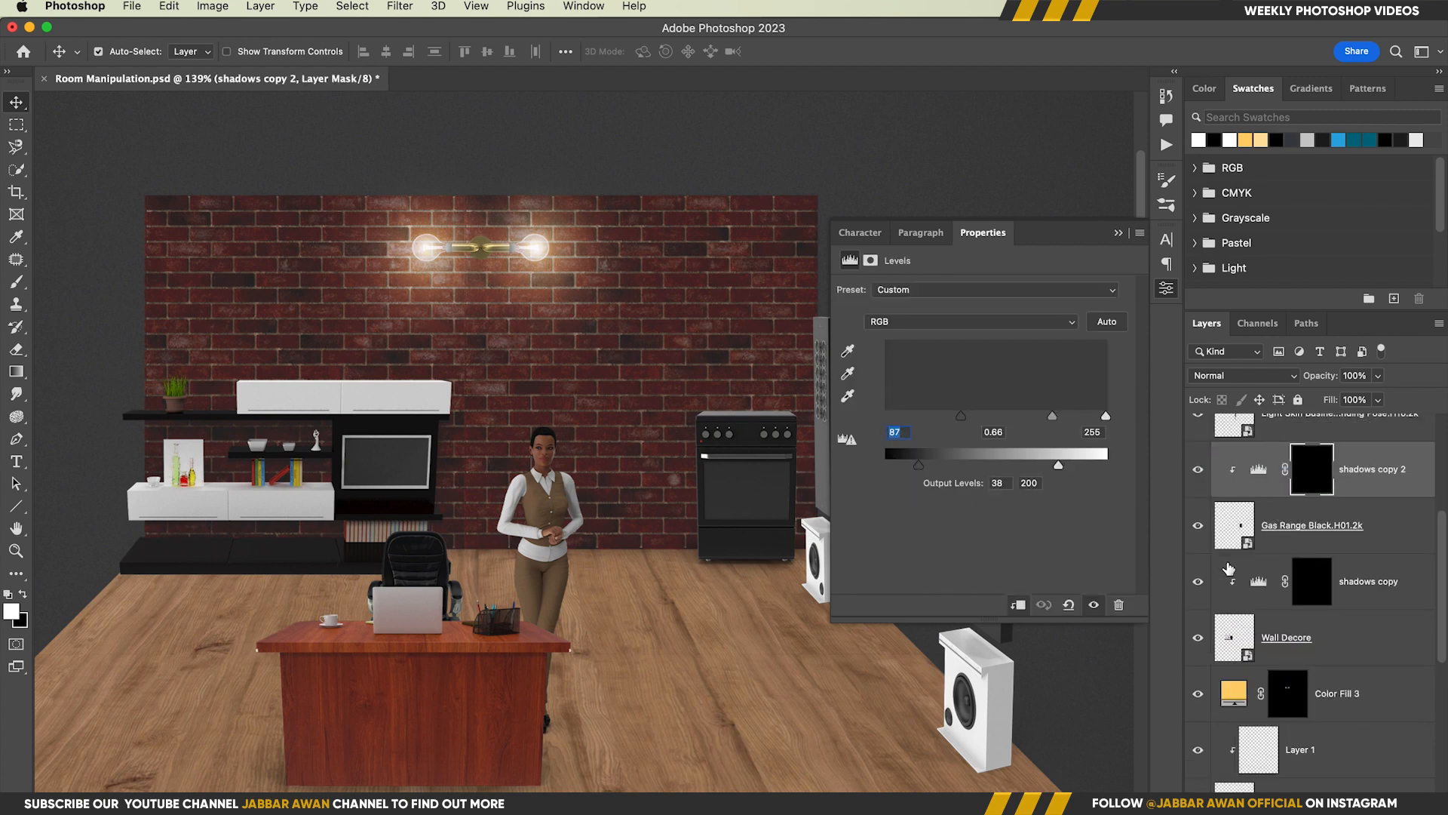
{"action": "left_click", "coordinate": [542, 663]}
{"action": "left_click_drag", "start_coordinate": [1378, 627], "coordinate": [1357, 466]}
{"action": "key", "text": "super+z"}
{"action": "key", "text": "super+0"}
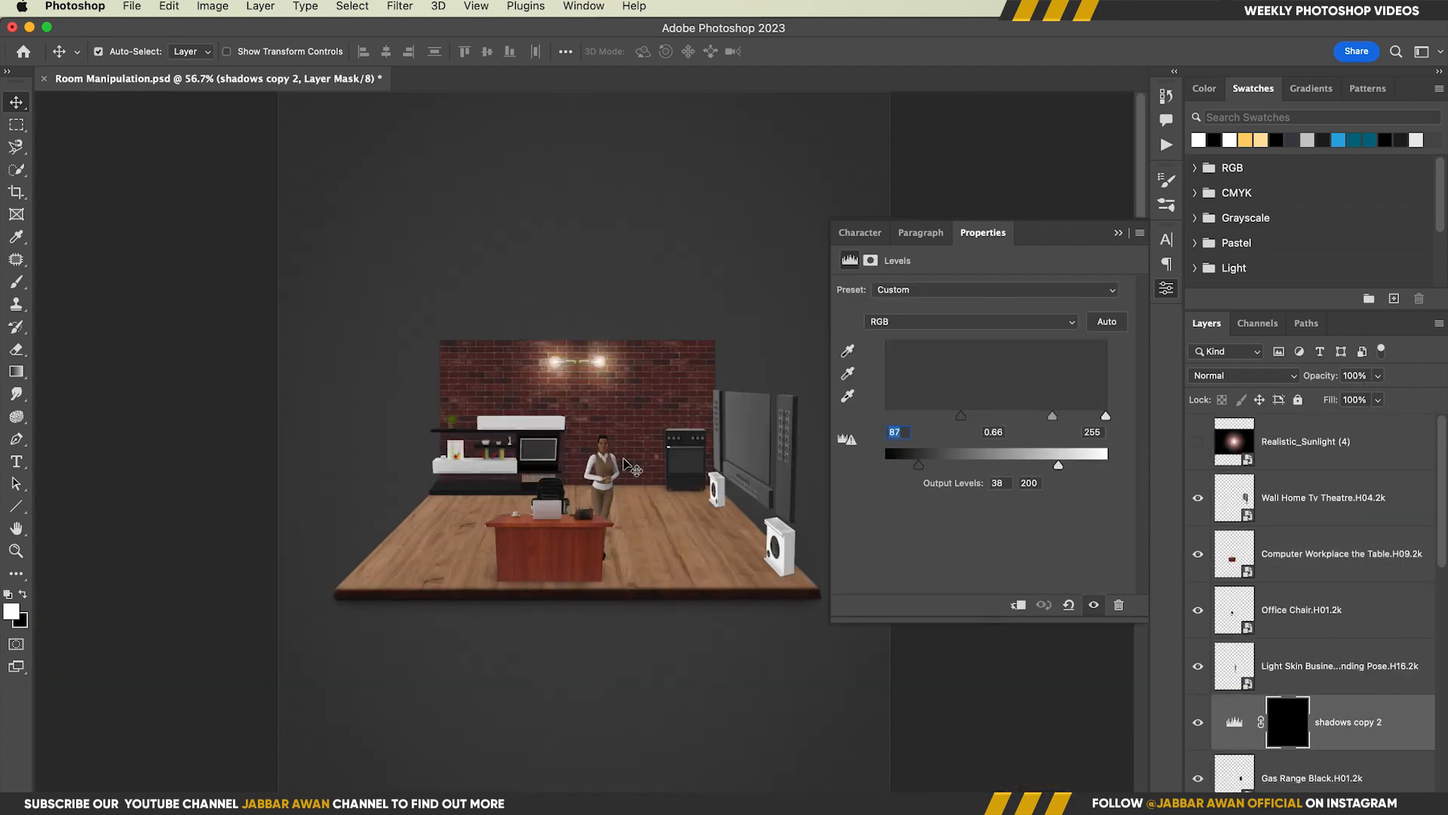
Clip the shadows copy 2 adjustment to the Gas Range Black layer
{"action": "left_click", "coordinate": [625, 412], "text": "super"}
{"action": "left_click_drag", "start_coordinate": [641, 428], "coordinate": [702, 427]}
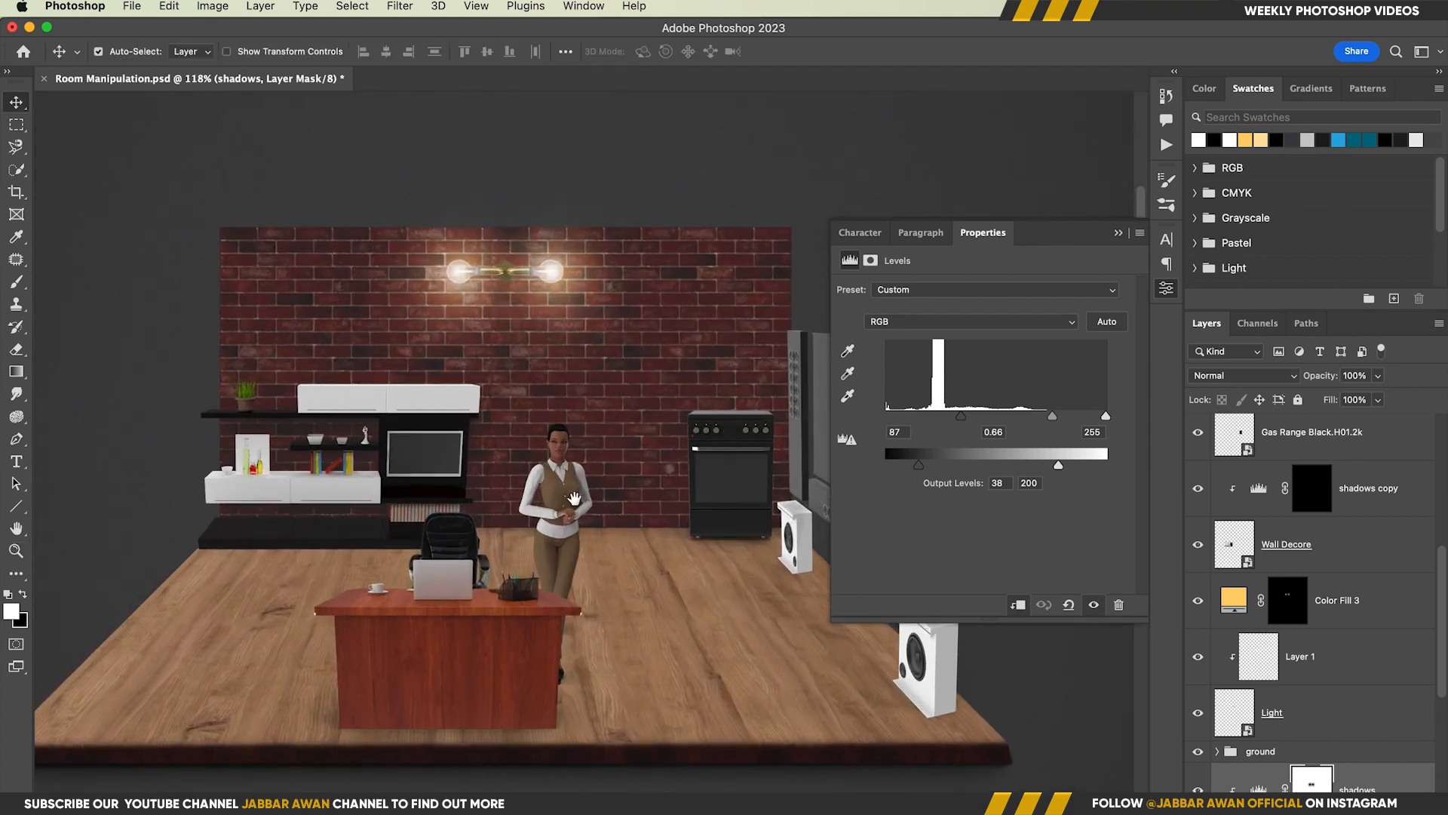
{"action": "scroll", "coordinate": [1366, 729], "scroll_direction": "up", "scroll_amount": 5}
{"action": "left_click", "coordinate": [1294, 656]}
{"action": "left_click", "coordinate": [742, 443]}
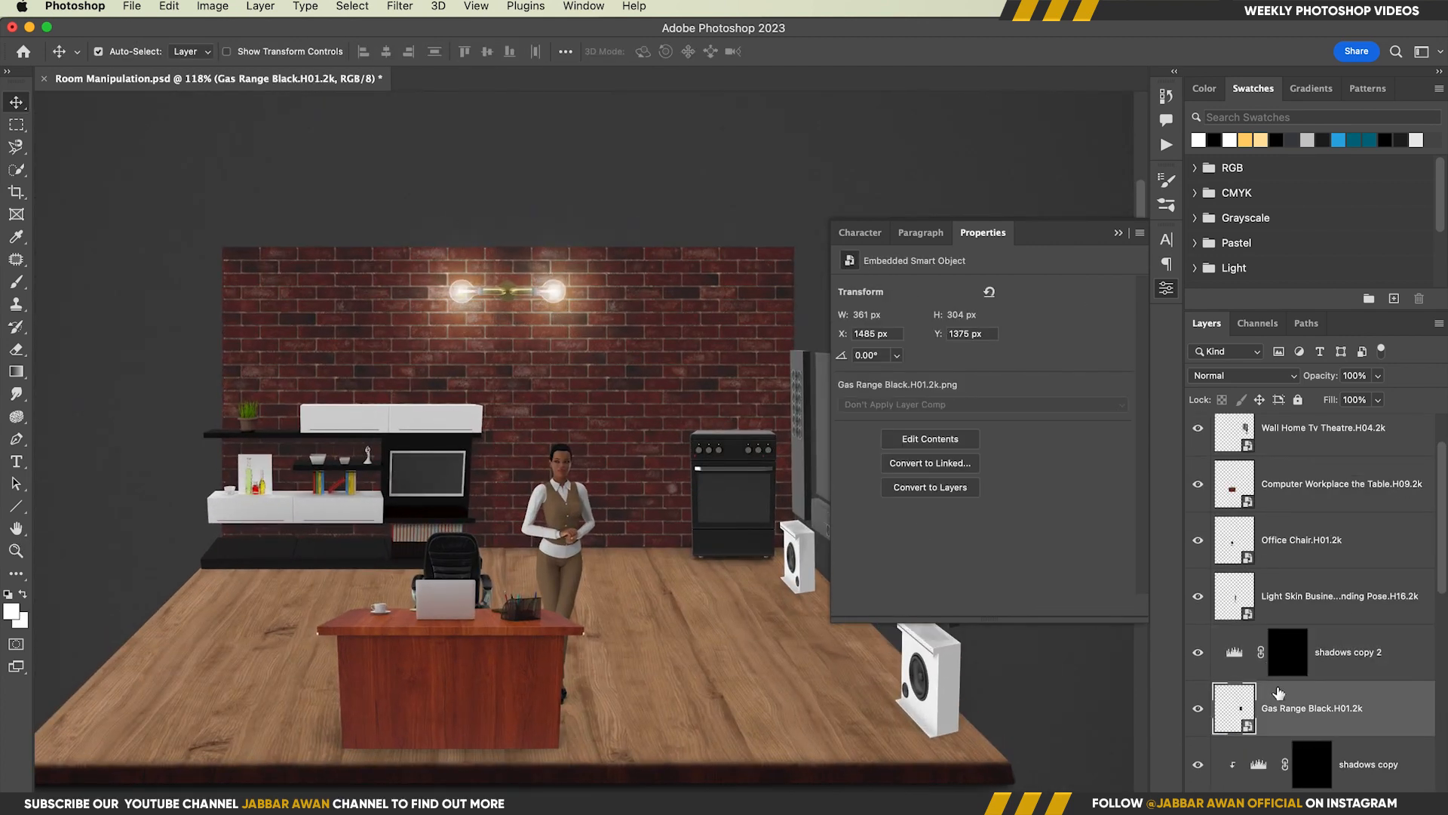
{"action": "left_click", "coordinate": [1261, 682], "text": "alt"}
Duplicate the shadows adjustment above the Computer Workplace the Table layer and clip it to that layer
{"action": "left_click", "coordinate": [465, 459]}
{"action": "left_click", "coordinate": [497, 646]}
{"action": "left_click_drag", "start_coordinate": [1369, 623], "coordinate": [1370, 432]}
{"action": "left_click", "coordinate": [1247, 481], "text": "alt"}
{"action": "left_click", "coordinate": [1290, 568]}
Duplicate the shadows adjustment above the Wall Home Tv Theatre layer and clip it to that layer
{"action": "scroll", "coordinate": [1313, 546], "scroll_direction": "up", "scroll_amount": 3}
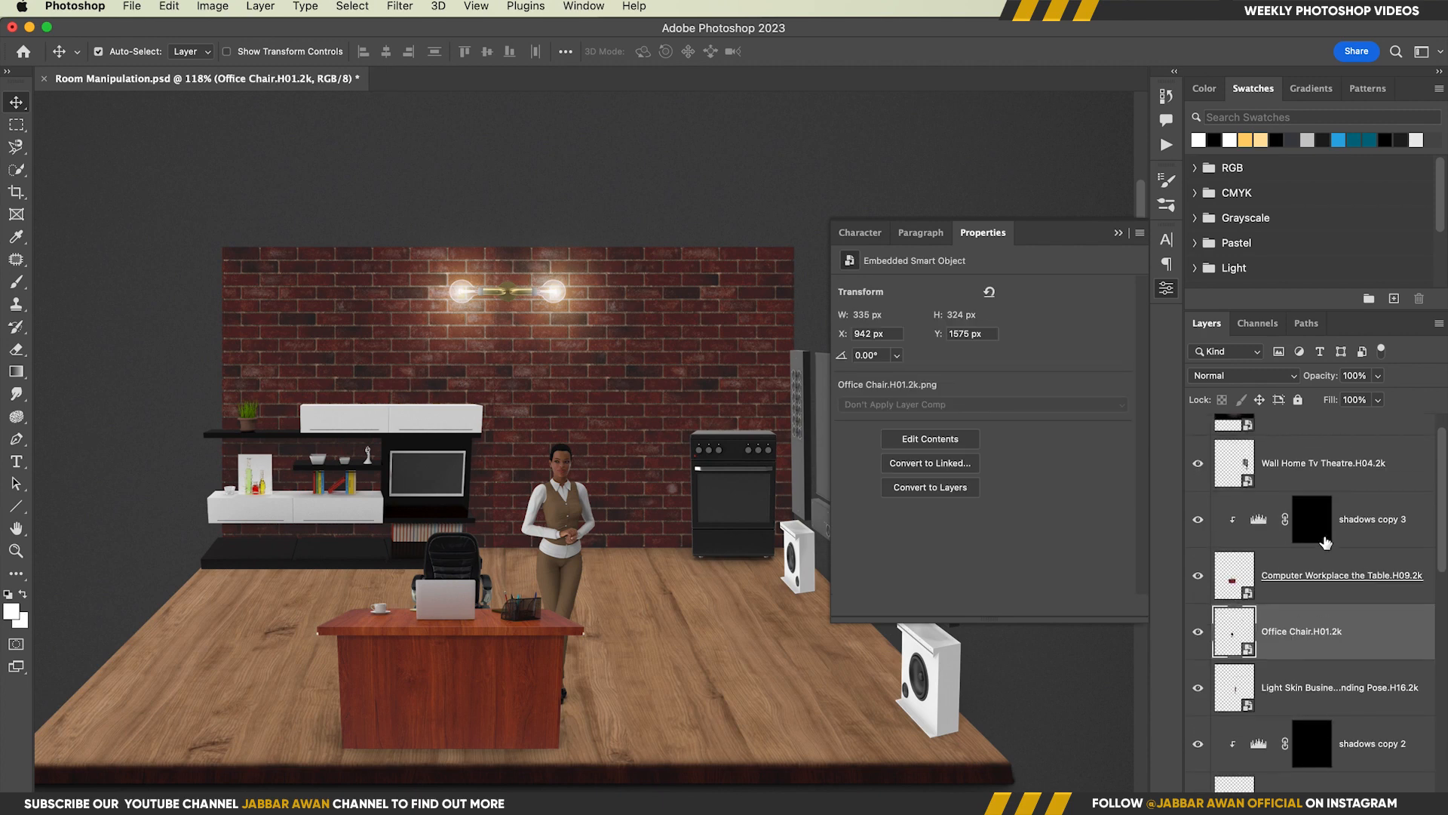
{"action": "scroll", "coordinate": [1335, 500], "scroll_direction": "up", "scroll_amount": 1}
{"action": "left_click", "coordinate": [1322, 492]}
{"action": "left_click_drag", "start_coordinate": [1361, 552], "coordinate": [1360, 463]}
{"action": "left_click", "coordinate": [1253, 515], "text": "alt"}
Invert the mask of the shadows copy clipped to Wall Decore so the adjustment covers the whole wall unit
{"action": "scroll", "coordinate": [1282, 573], "scroll_direction": "down", "scroll_amount": 10}
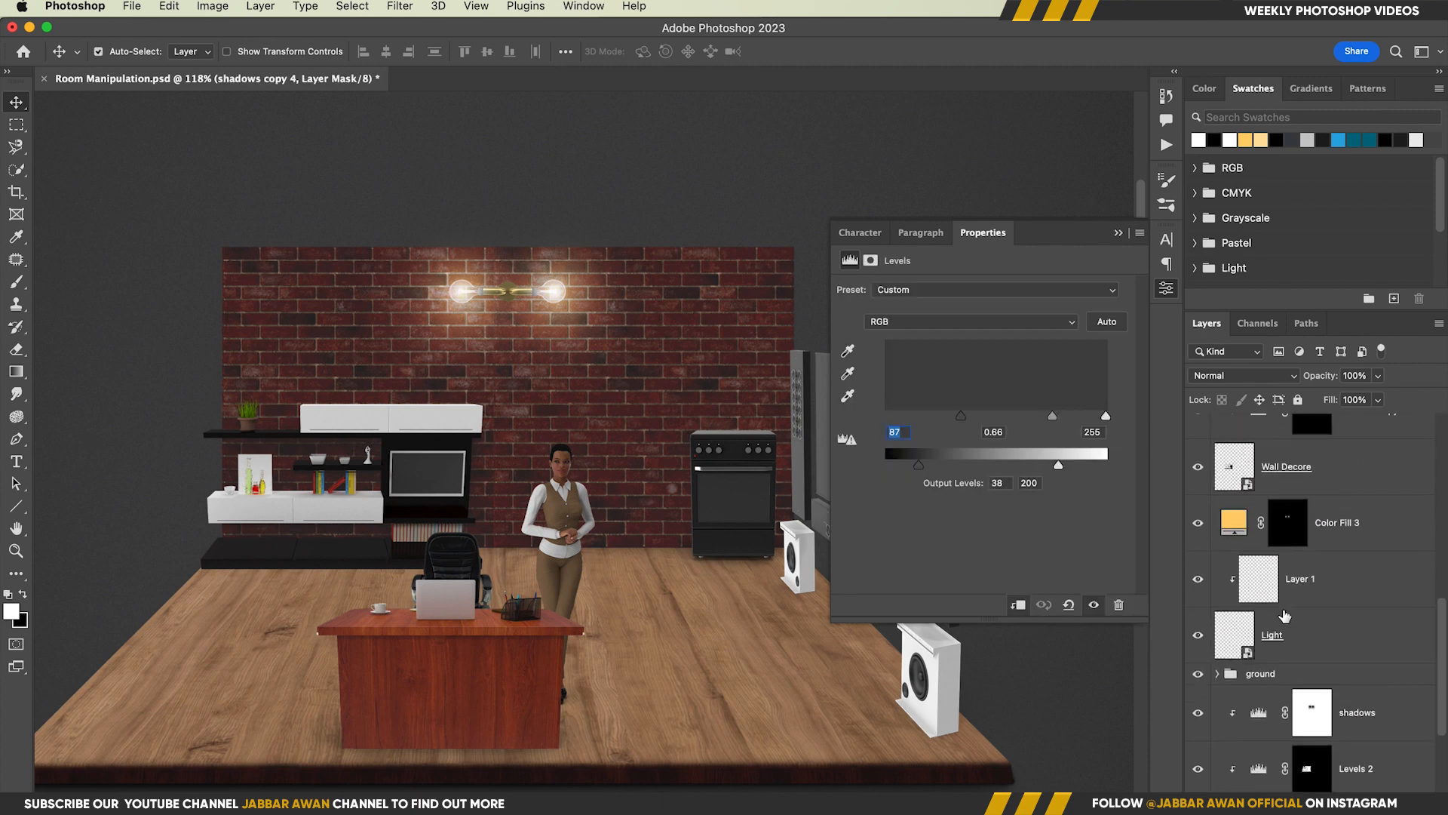
{"action": "left_click", "coordinate": [1236, 594]}
{"action": "scroll", "coordinate": [1237, 592], "scroll_direction": "up", "scroll_amount": 4}
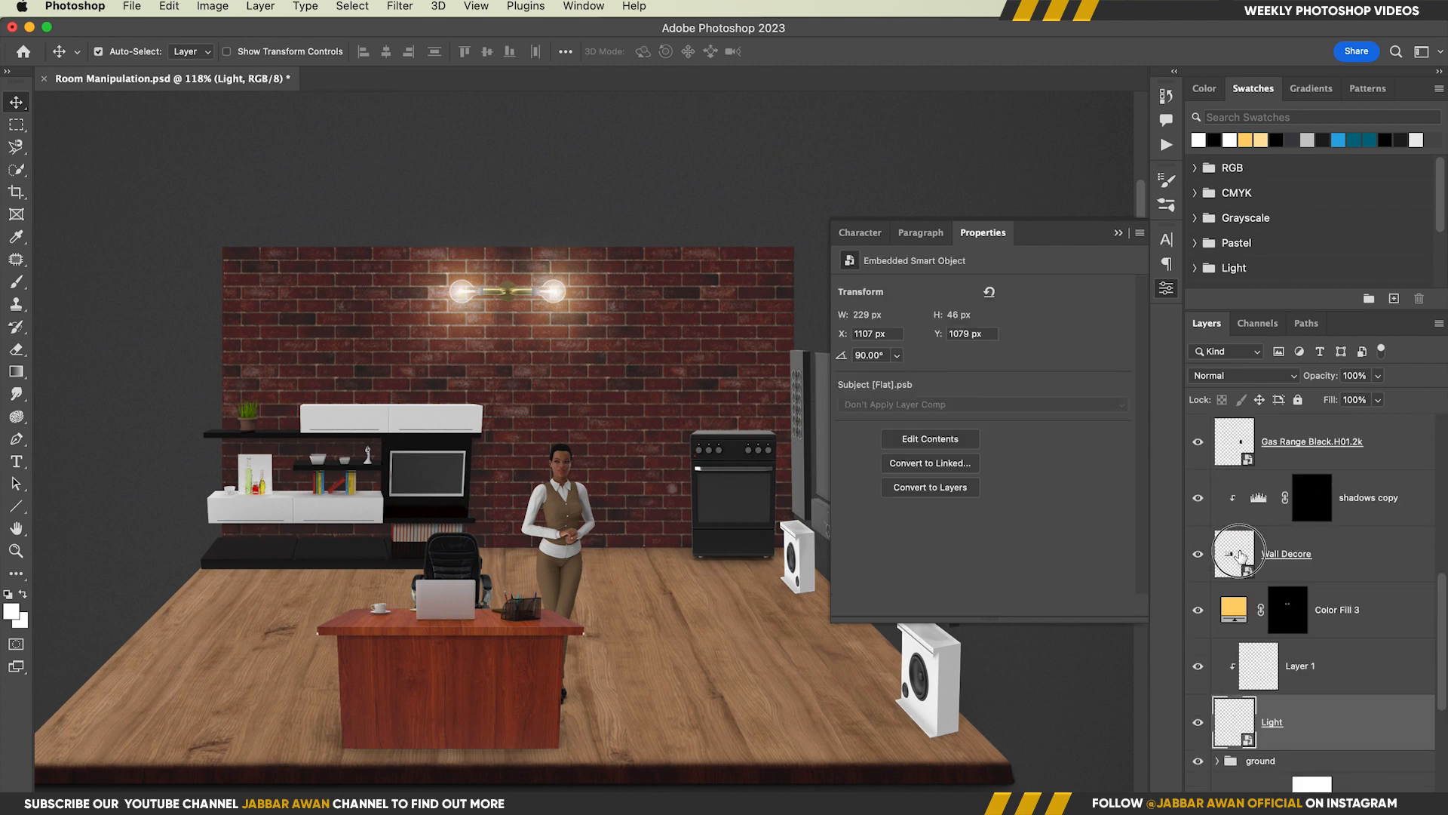
{"action": "left_click", "coordinate": [1237, 557]}
{"action": "left_click", "coordinate": [1313, 502], "text": "shift"}
{"action": "left_click", "coordinate": [1314, 502]}
{"action": "left_click", "coordinate": [1315, 501], "text": "shift"}
{"action": "left_click", "coordinate": [1314, 502], "text": "shift"}
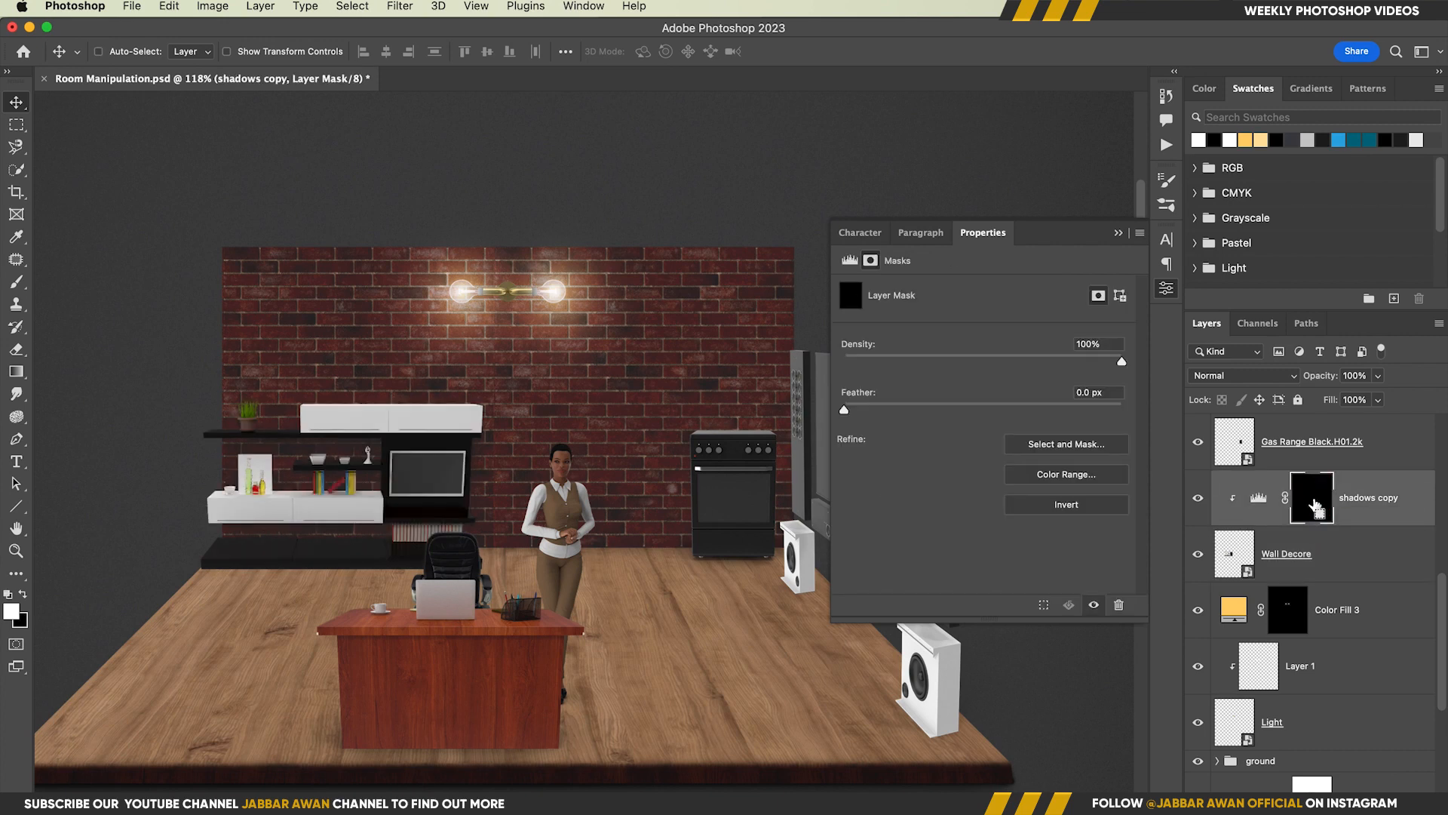
{"action": "key", "text": "super+i"}
Adjust the Levels of the Wall Decore shadows copy to an input black of 22 and an output black of 19
{"action": "left_click", "coordinate": [1260, 501]}
{"action": "scroll", "coordinate": [510, 491], "scroll_direction": "up", "scroll_amount": 3}
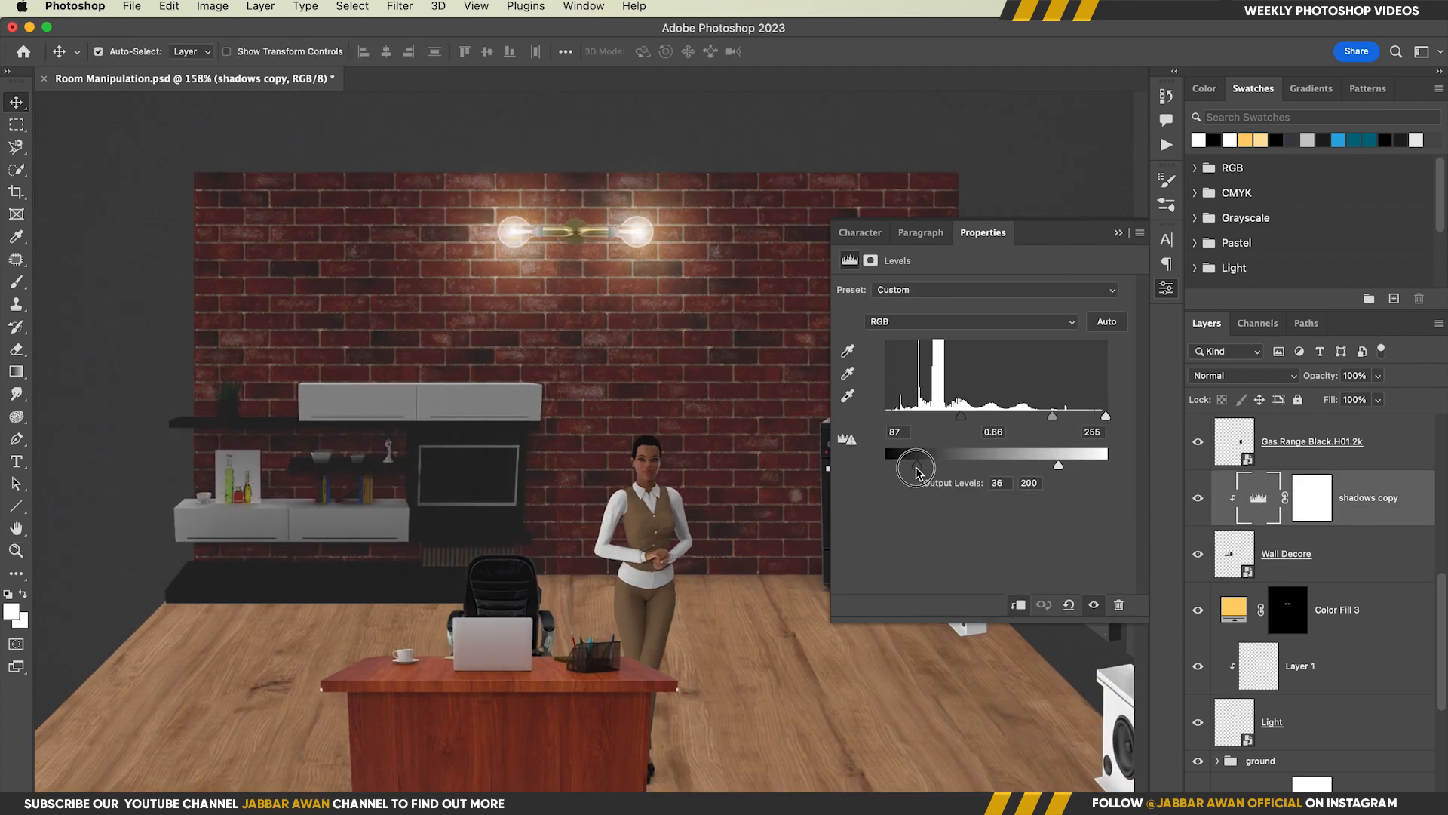
{"action": "left_click_drag", "start_coordinate": [918, 465], "coordinate": [902, 465]}
{"action": "left_click_drag", "start_coordinate": [961, 416], "coordinate": [893, 427]}
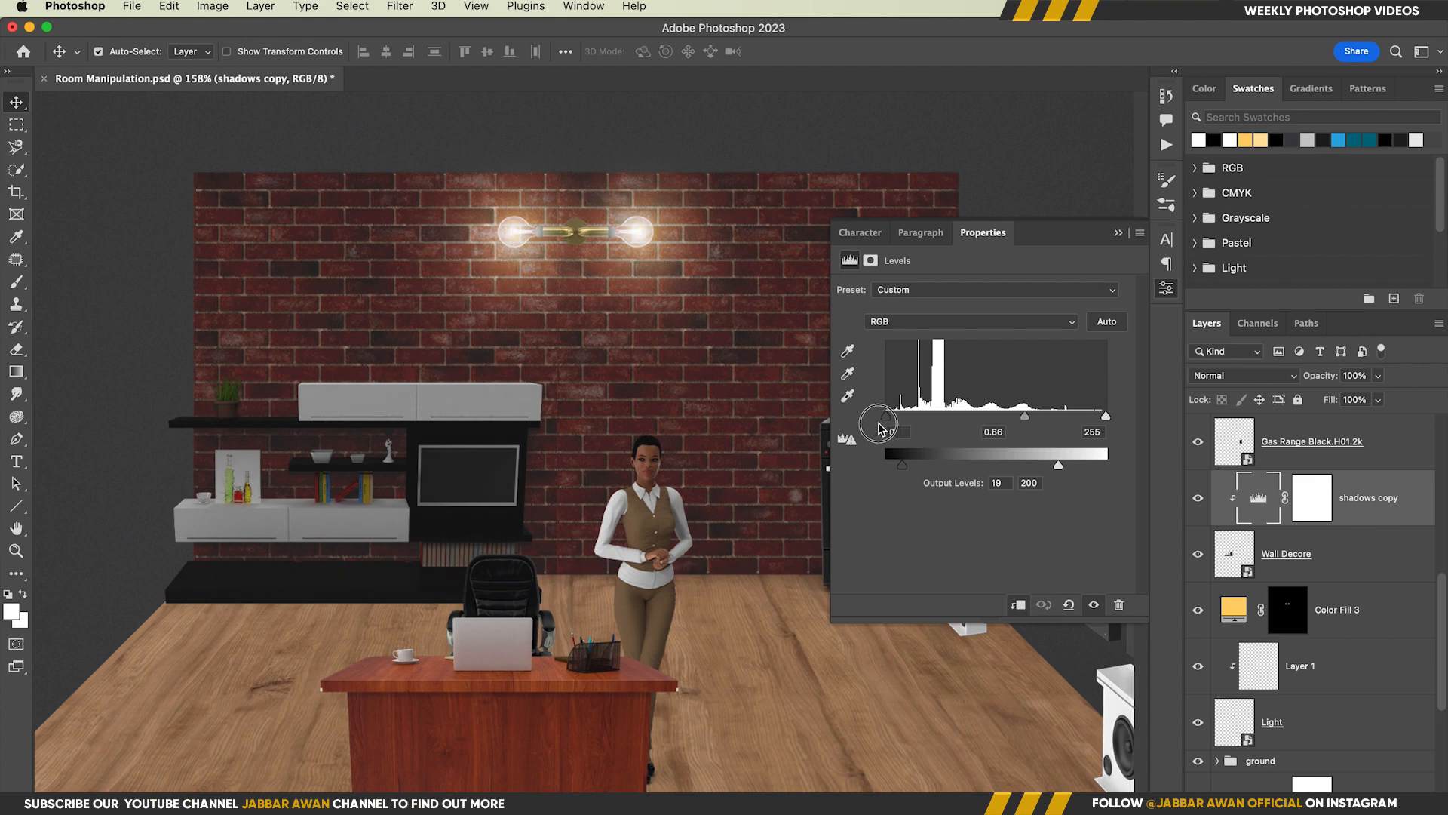
Paint black with a small brush on the shadows copy mask along the top edge of the upper white cabinet
{"action": "left_click", "coordinate": [1313, 498]}
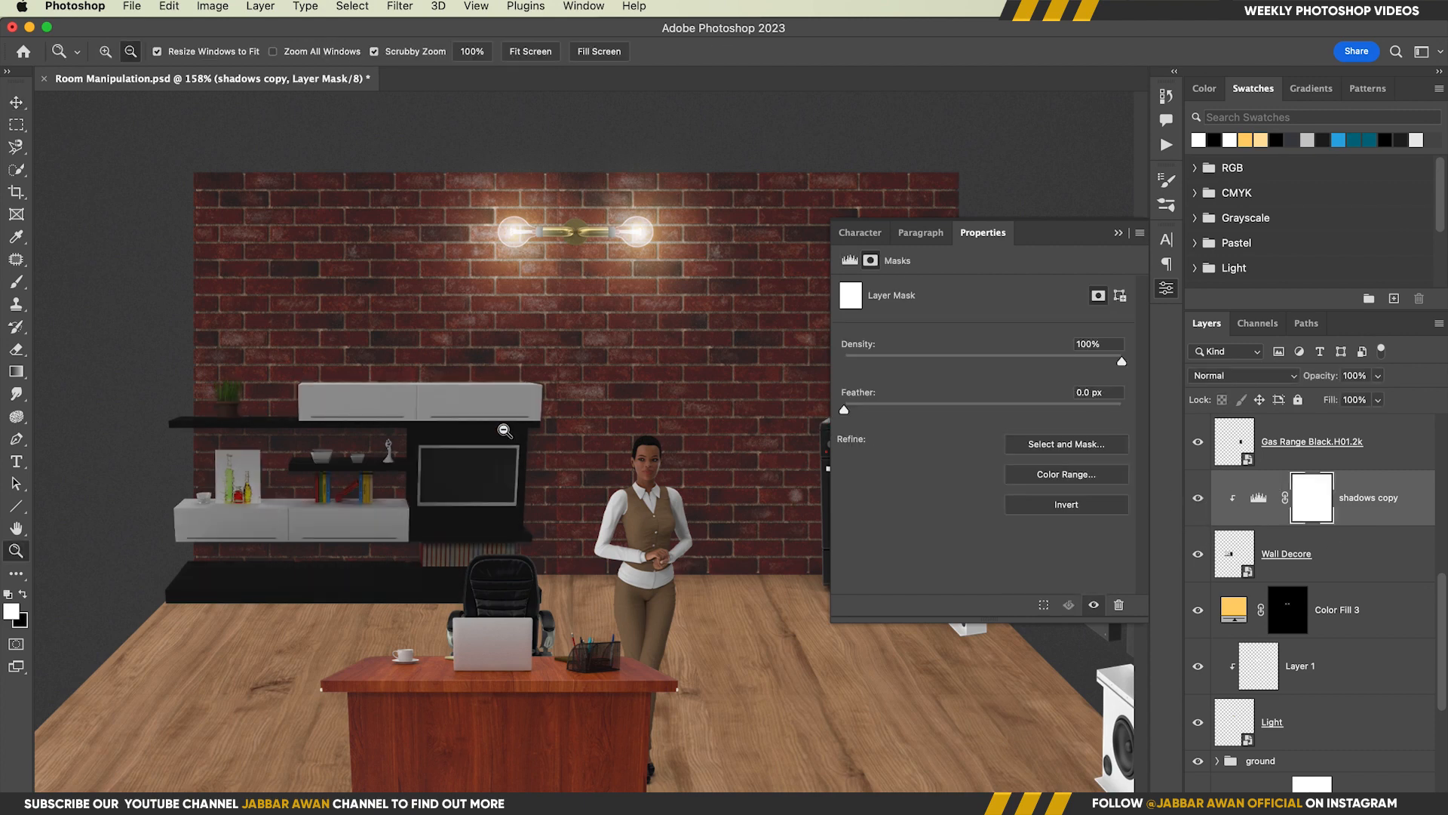
{"action": "scroll", "coordinate": [457, 381], "scroll_direction": "up", "scroll_amount": 5}
{"action": "key", "text": "b"}
{"action": "left_click_drag", "start_coordinate": [442, 59], "coordinate": [520, 59]}
{"action": "left_click_drag", "start_coordinate": [653, 383], "coordinate": [648, 384]}
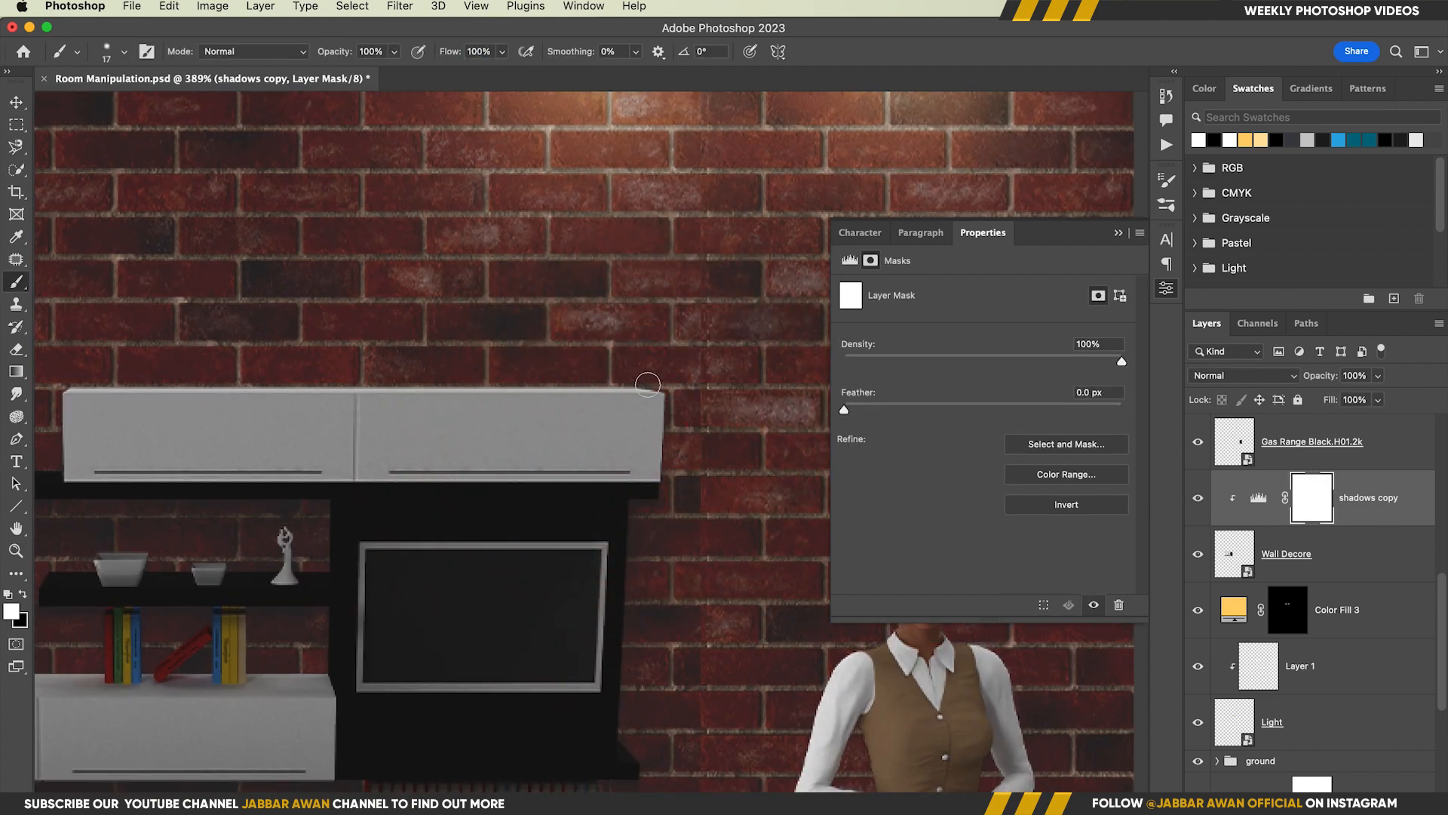
{"action": "left_click", "coordinate": [362, 382], "text": "shift"}
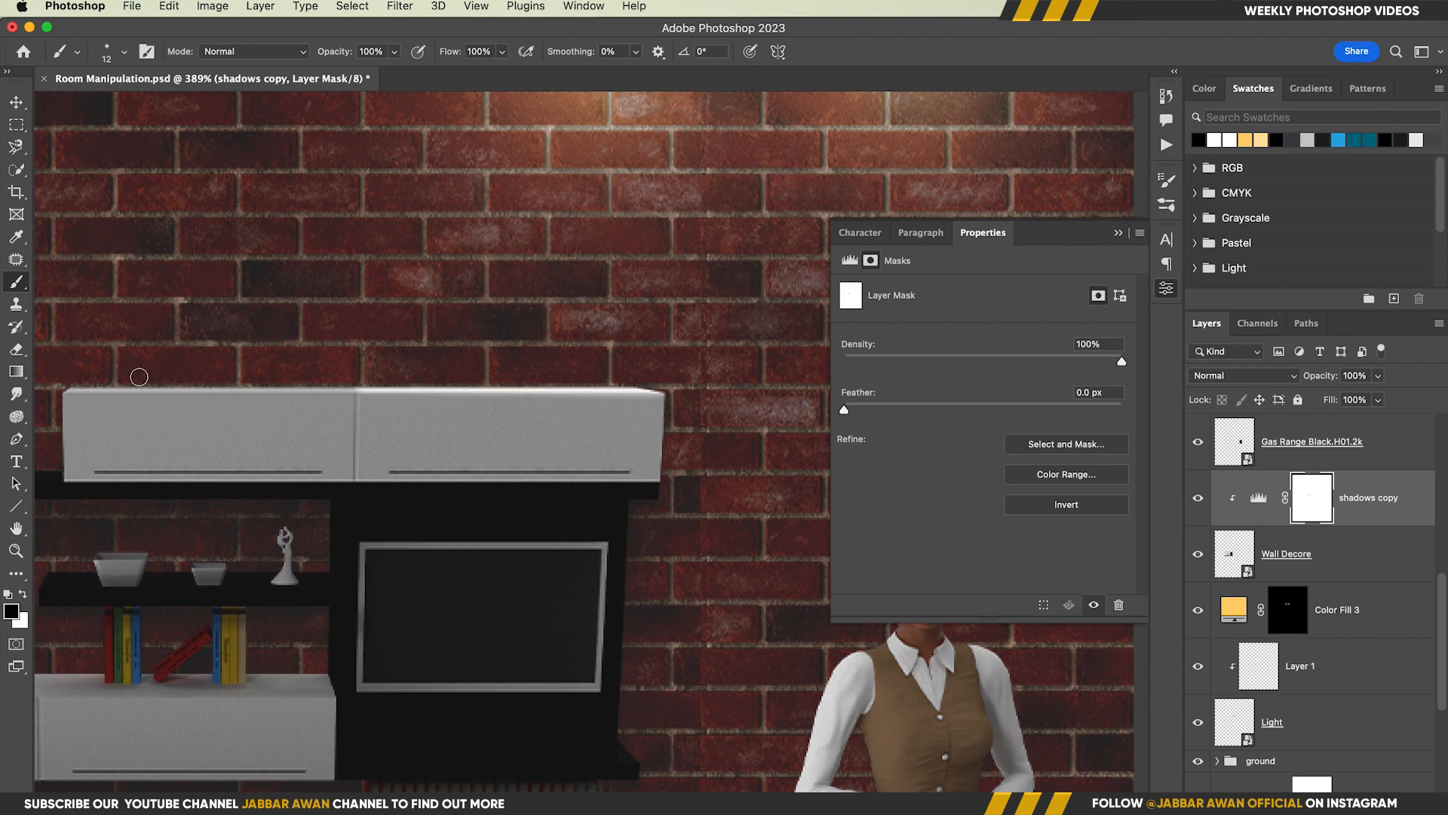
{"action": "left_click", "coordinate": [632, 383], "text": "shift"}
{"action": "scroll", "coordinate": [629, 385], "scroll_direction": "down", "scroll_amount": 5}
{"action": "left_click_drag", "start_coordinate": [260, 377], "coordinate": [379, 424]}
Paint black on the shadows copy mask over the potted plant and the top of its shelf to light them
{"action": "mouse_move", "coordinate": [563, 369]}
{"action": "left_mouse_down"}
{"action": "mouse_move", "coordinate": [608, 369]}
{"action": "mouse_move", "coordinate": [585, 387]}
{"action": "mouse_move", "coordinate": [663, 518]}
{"action": "left_mouse_up"}
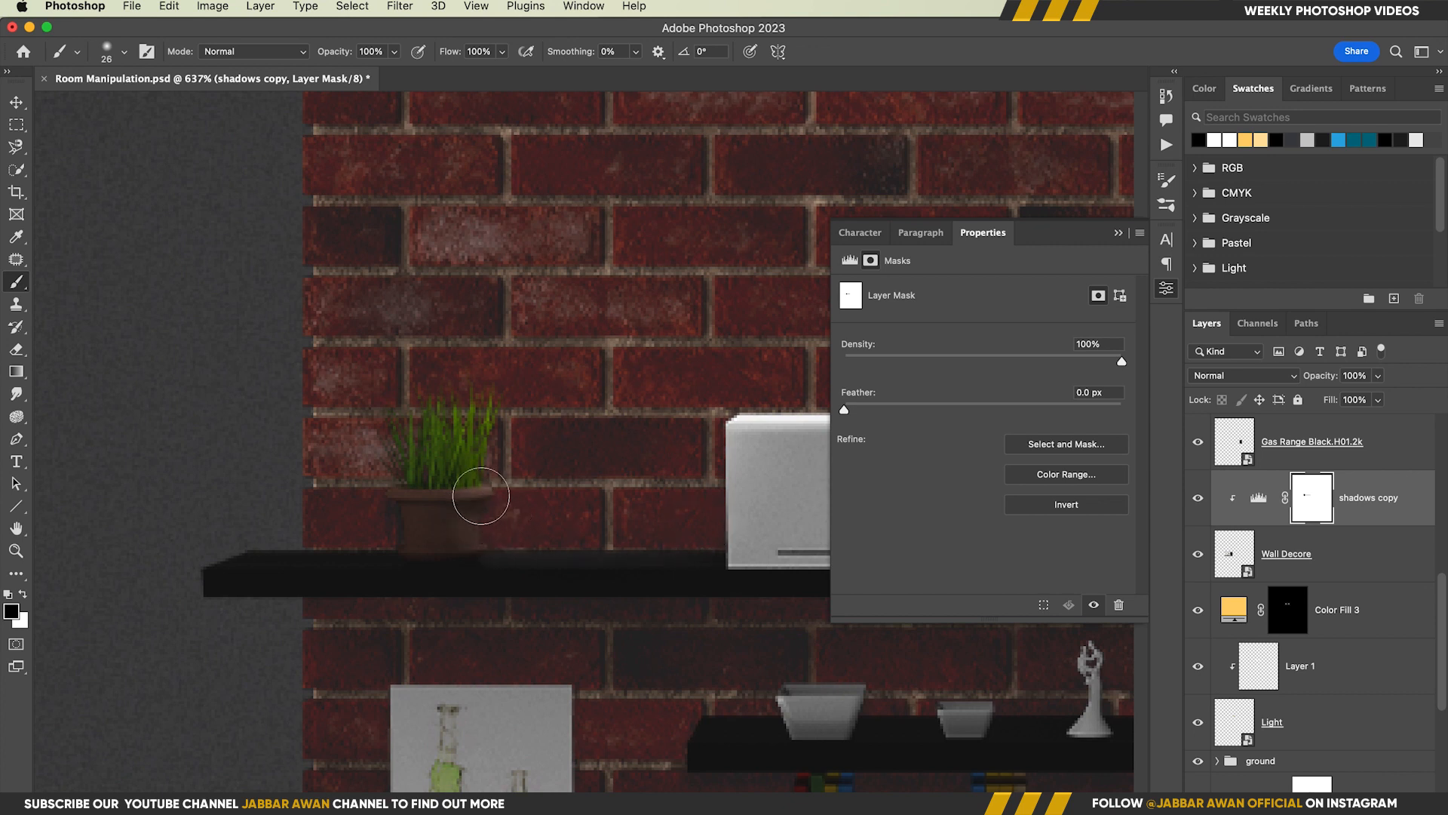
{"action": "left_click_drag", "start_coordinate": [468, 534], "coordinate": [264, 534]}
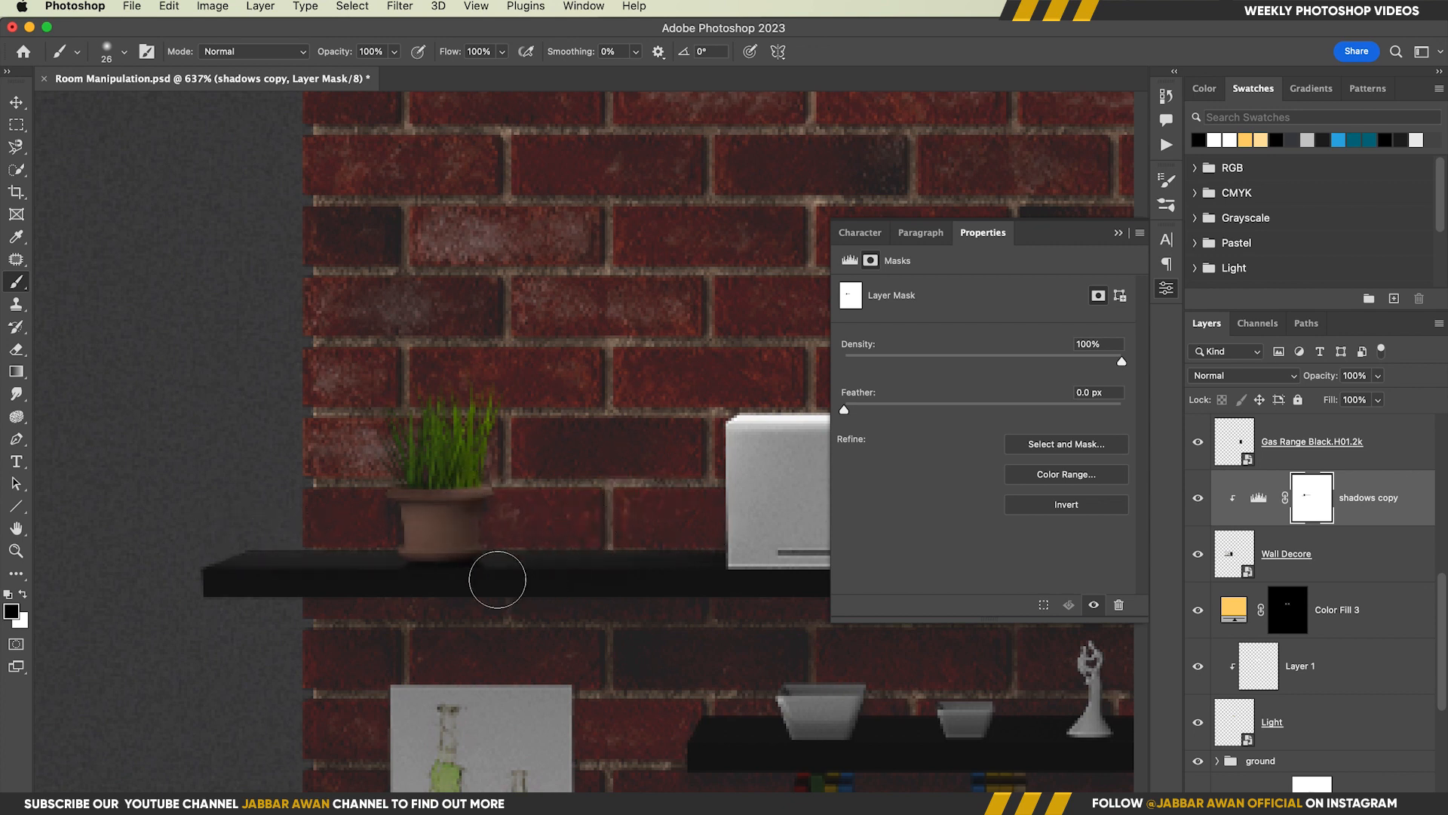
{"action": "left_click_drag", "start_coordinate": [597, 505], "coordinate": [301, 469]}
{"action": "left_click_drag", "start_coordinate": [639, 559], "coordinate": [618, 556]}
{"action": "left_click_drag", "start_coordinate": [701, 482], "coordinate": [546, 484]}
Paint a thin highlight down the upper cabinet's side edge nearest the woman on the mask, and save the document
{"action": "left_click_drag", "start_coordinate": [641, 433], "coordinate": [710, 438]}
{"action": "key", "text": "b"}
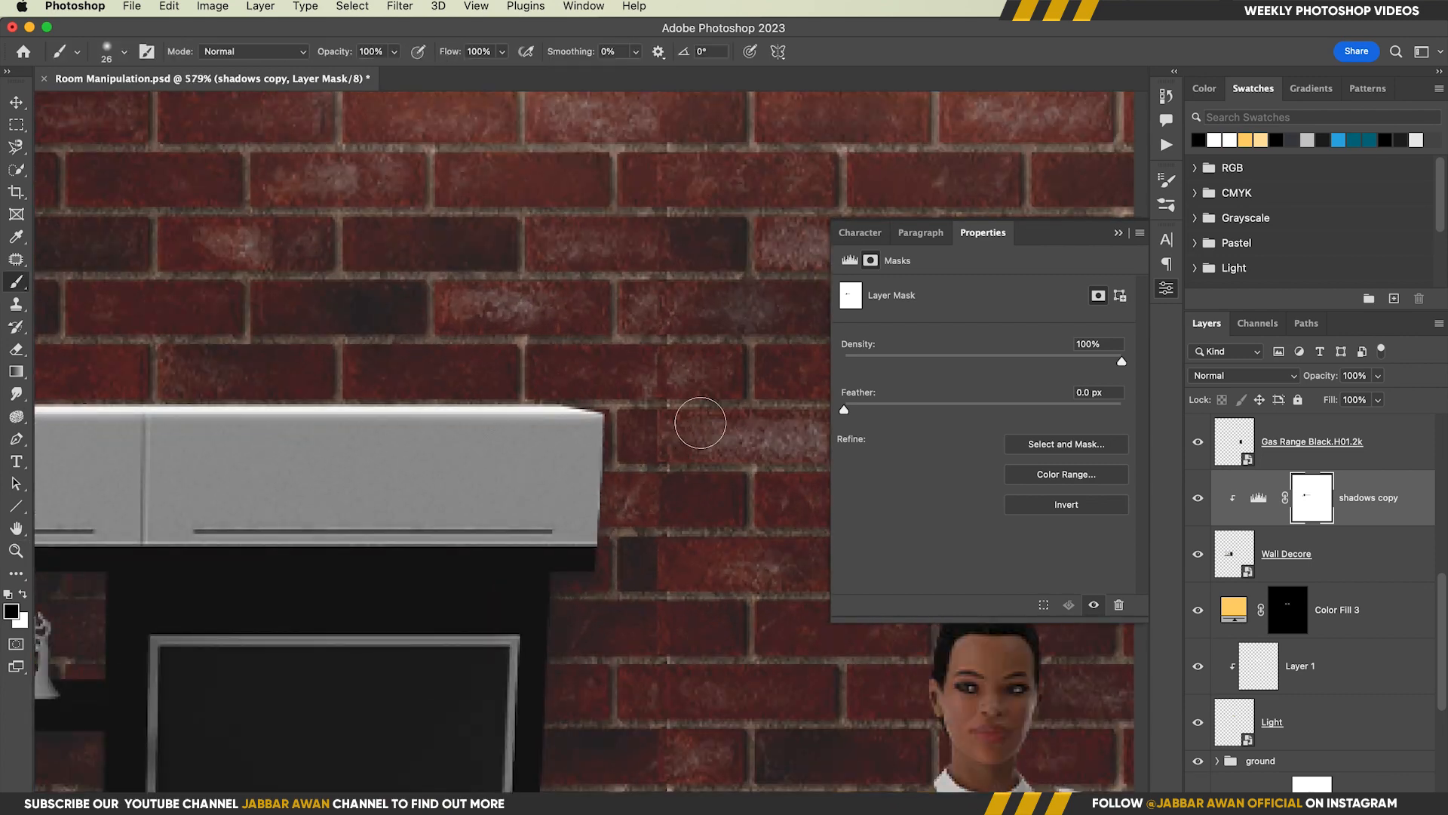
{"action": "left_click", "coordinate": [602, 531], "text": "shift"}
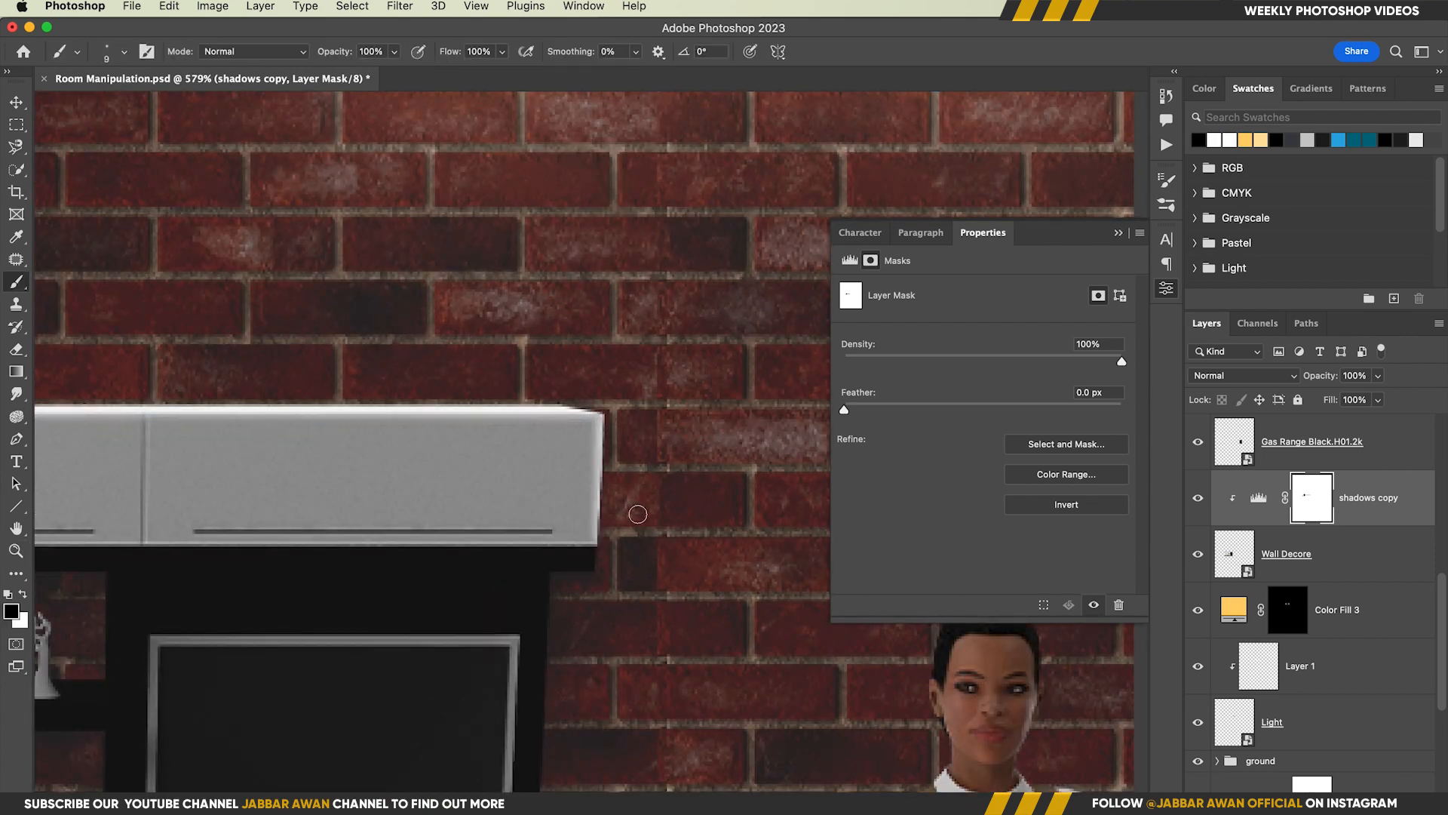
{"action": "mouse_move", "coordinate": [636, 511]}
{"action": "left_mouse_down"}
{"action": "mouse_move", "coordinate": [584, 513]}
{"action": "mouse_move", "coordinate": [643, 464]}
{"action": "left_mouse_up"}
{"action": "key", "text": "super+s"}
{"action": "key", "text": "super+1"}
Touch up the lamp highlights on the wall unit in the Wall Decore shadows copy mask
{"action": "left_click_drag", "start_coordinate": [648, 513], "coordinate": [612, 515]}
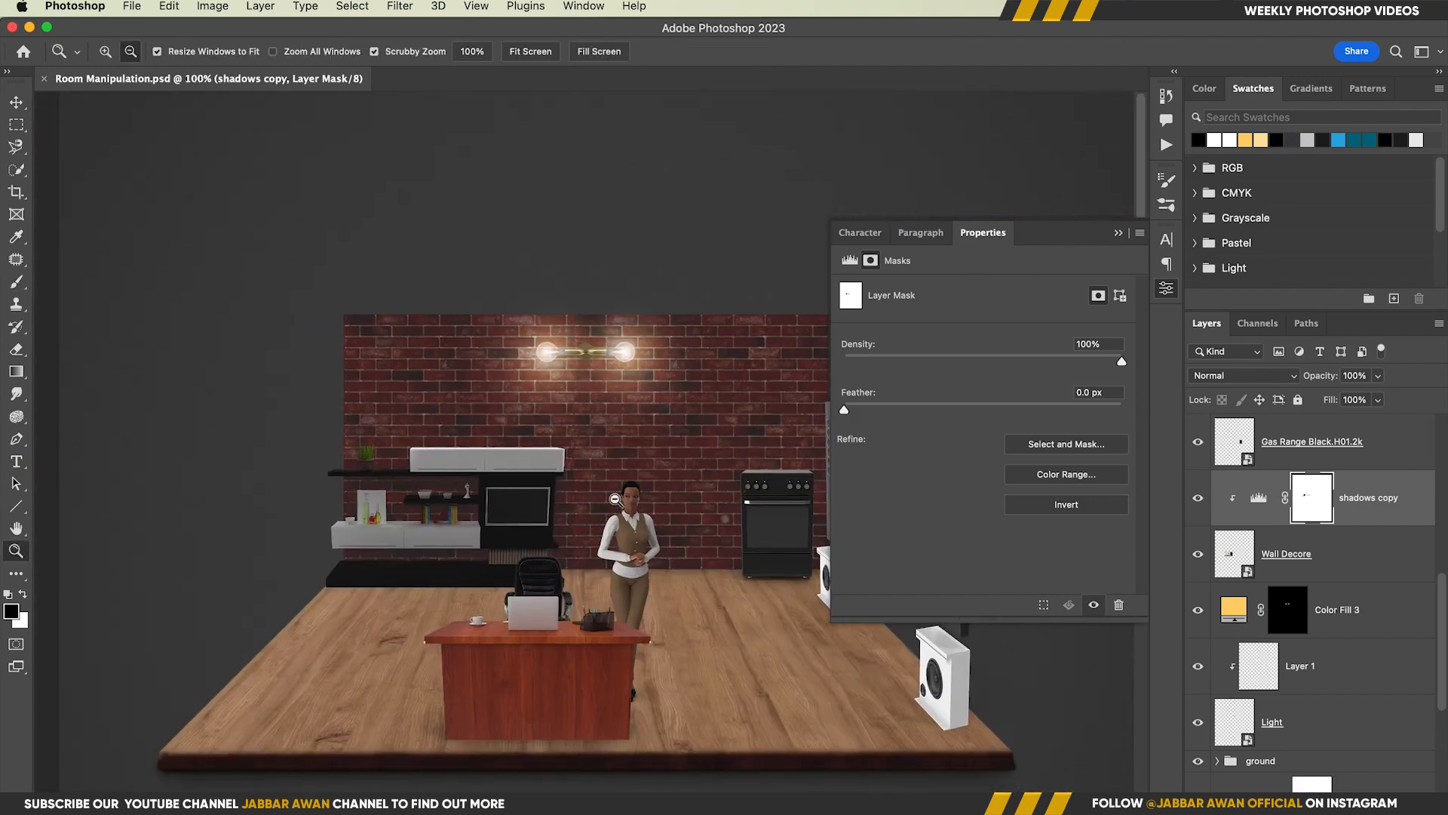
{"action": "left_click_drag", "start_coordinate": [578, 461], "coordinate": [647, 462]}
{"action": "left_click_drag", "start_coordinate": [570, 417], "coordinate": [698, 415]}
{"action": "left_click_drag", "start_coordinate": [638, 414], "coordinate": [548, 420]}
{"action": "mouse_move", "coordinate": [724, 498]}
{"action": "left_mouse_down"}
{"action": "mouse_move", "coordinate": [624, 475]}
{"action": "mouse_move", "coordinate": [653, 476]}
{"action": "mouse_move", "coordinate": [601, 502]}
{"action": "mouse_move", "coordinate": [640, 519]}
{"action": "mouse_move", "coordinate": [620, 507]}
{"action": "left_mouse_up"}
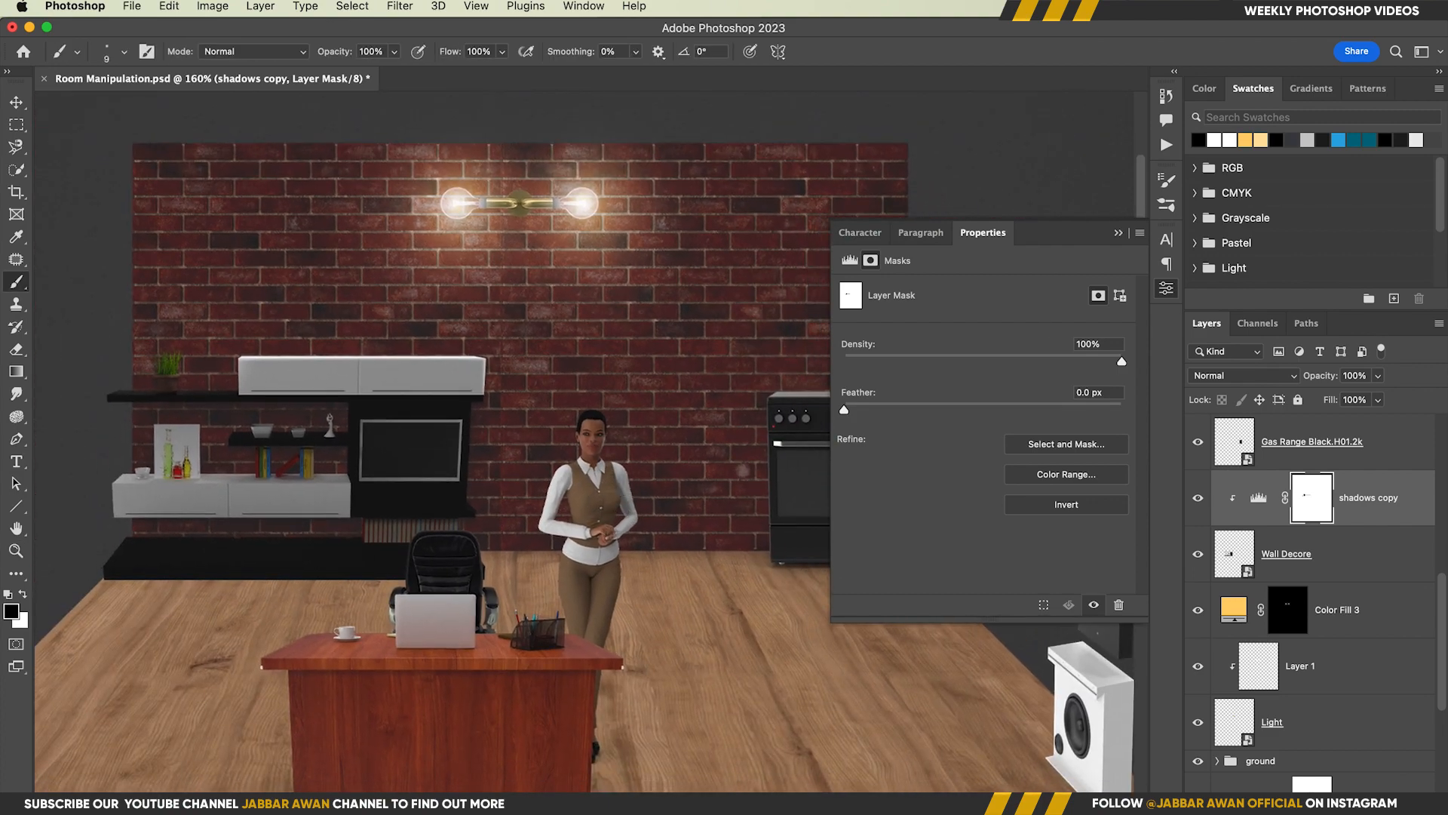
{"action": "left_click_drag", "start_coordinate": [513, 451], "coordinate": [539, 452]}
{"action": "left_click_drag", "start_coordinate": [539, 452], "coordinate": [596, 451]}
Duplicate the shadows copy directly above the ground group, clip it to the group and fill its mask with black
{"action": "key", "text": "v"}
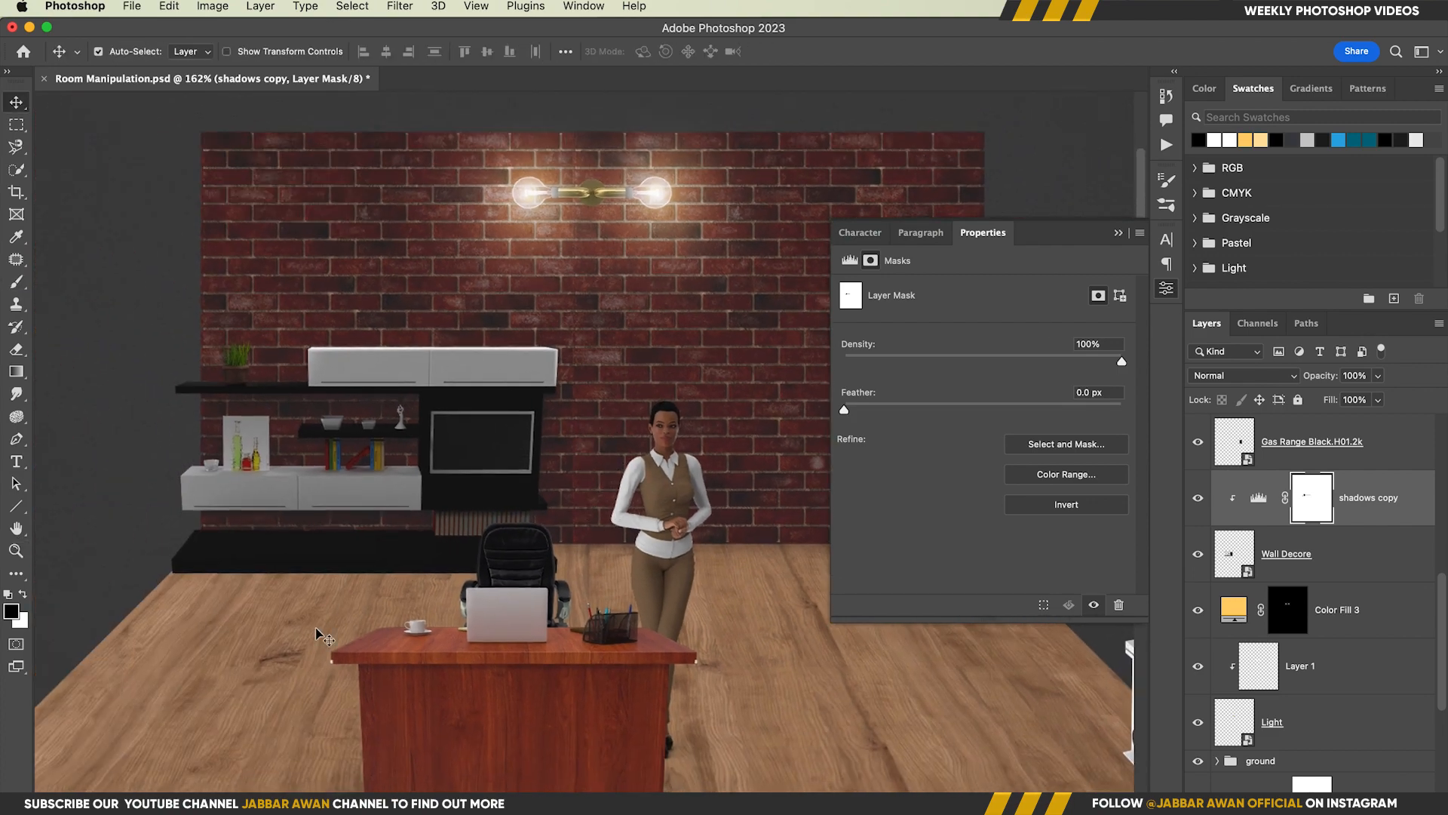
{"action": "left_click", "coordinate": [320, 634]}
{"action": "left_click", "coordinate": [1218, 663]}
{"action": "scroll", "coordinate": [1339, 554], "scroll_direction": "up", "scroll_amount": 3}
{"action": "left_click_drag", "start_coordinate": [1371, 451], "coordinate": [1366, 703]}
{"action": "left_click", "coordinate": [1273, 759], "text": "alt"}
{"action": "left_click", "coordinate": [1308, 738]}
{"action": "key", "text": "alt+BackSpace"}
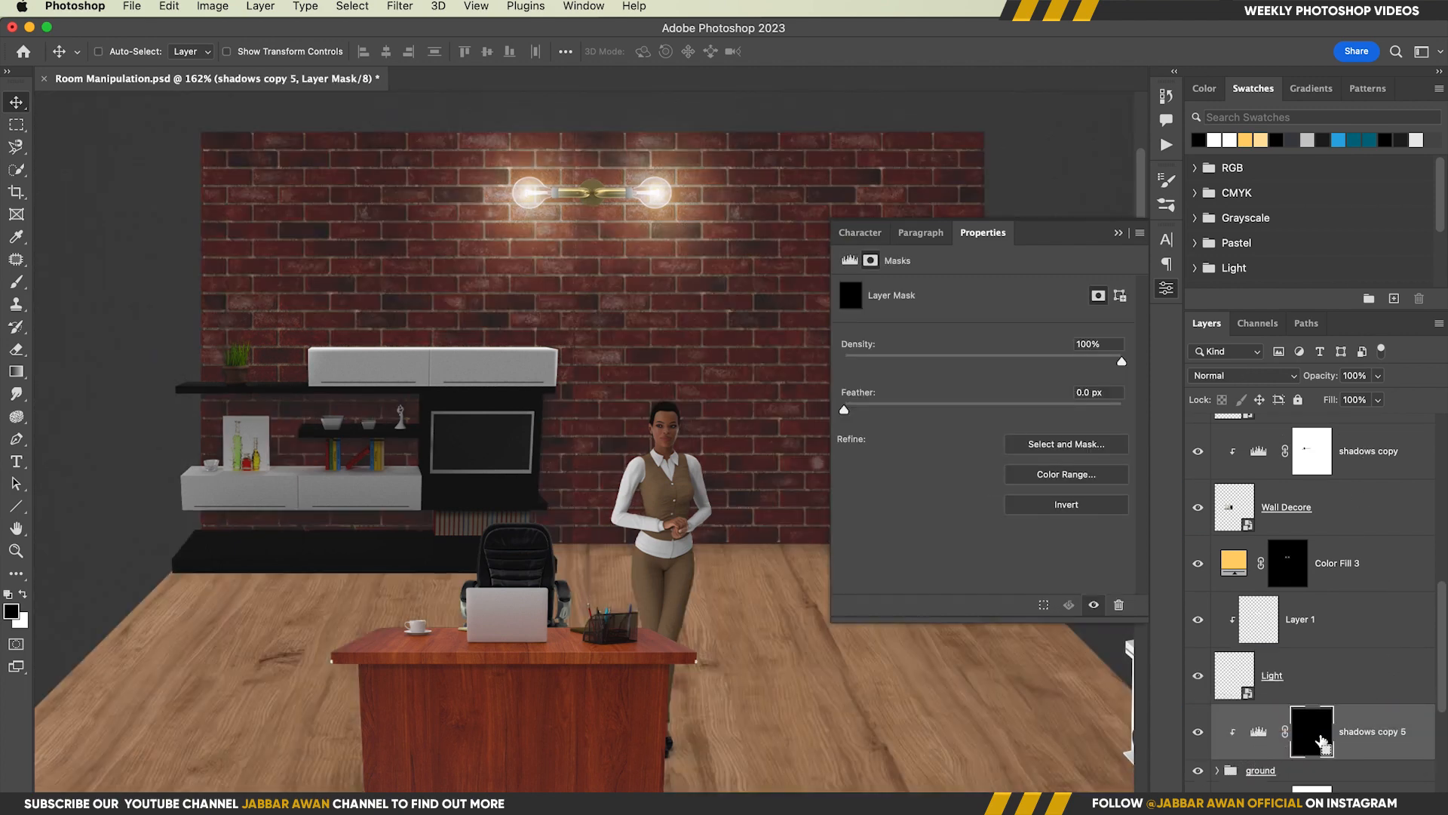
Outline the floor strip in front of the black wall-unit base with the Pen tool and fill it white on the mask
{"action": "left_click_drag", "start_coordinate": [337, 567], "coordinate": [408, 573]}
{"action": "left_click_drag", "start_coordinate": [438, 607], "coordinate": [549, 510]}
{"action": "key", "text": "p"}
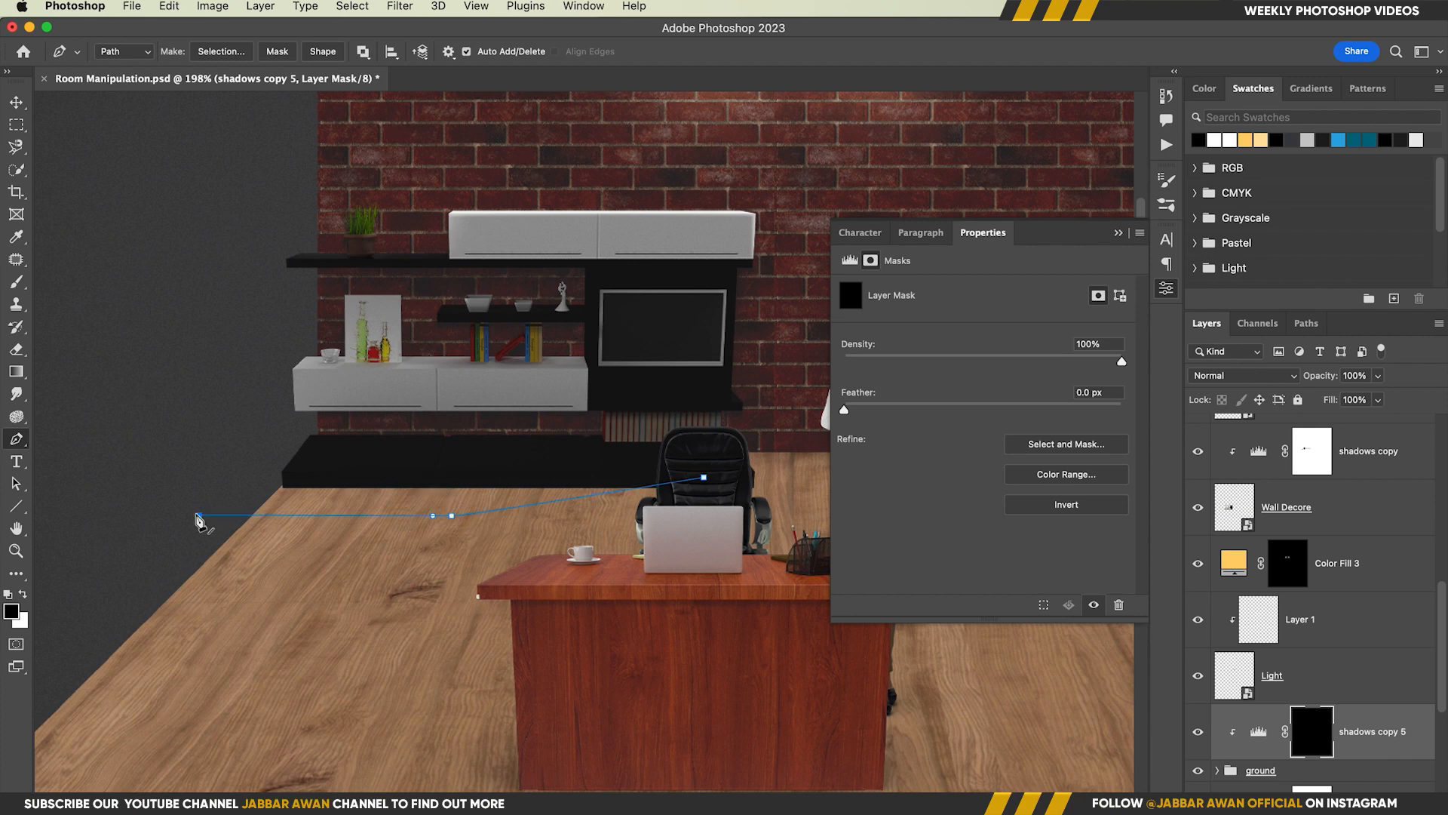
{"action": "left_click", "coordinate": [515, 475]}
{"action": "key", "text": "ctrl+Return"}
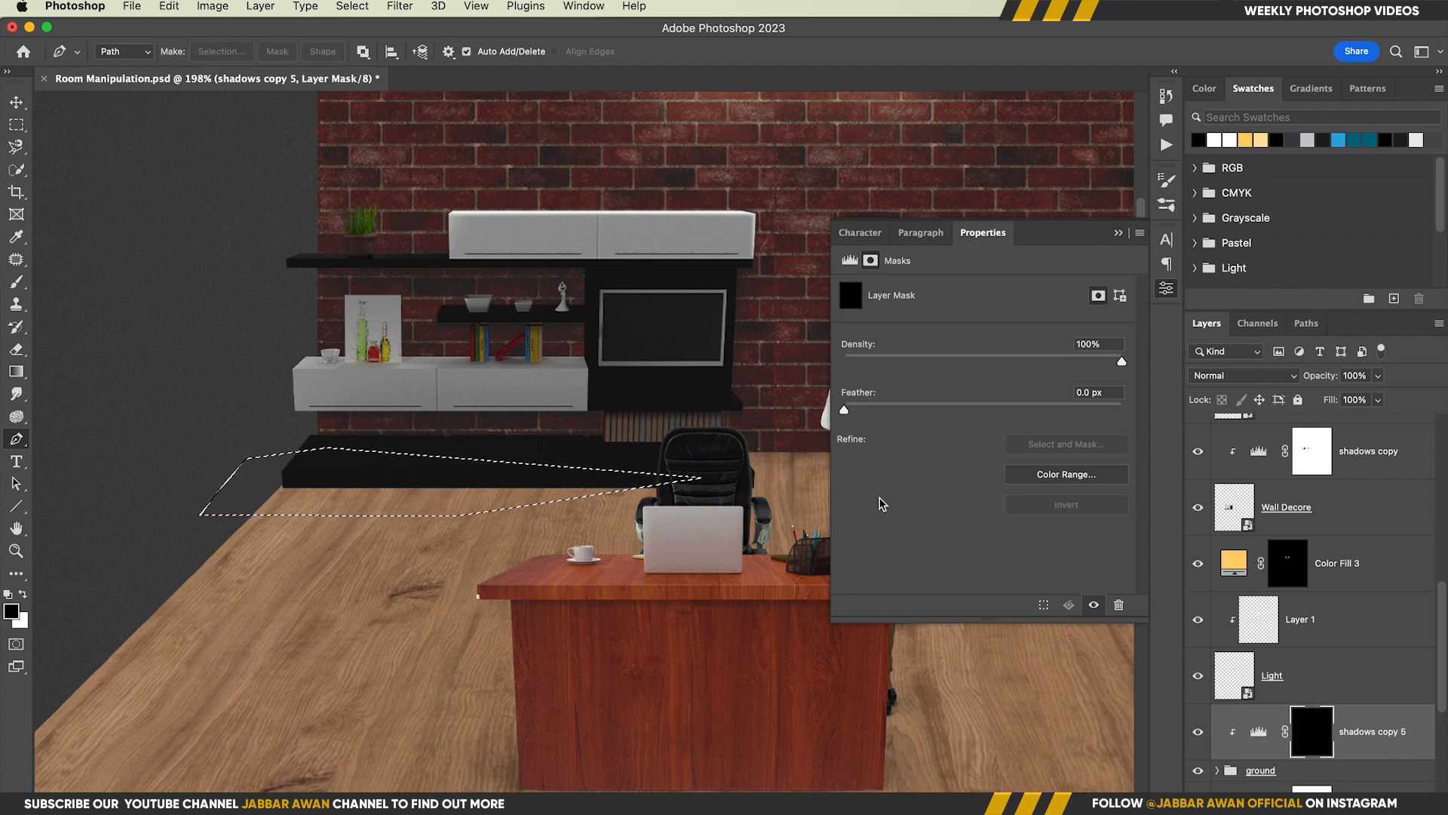
{"action": "key", "text": "ctrl+d"}
Feather the shadows copy 5 mask by 1.2 px and brush the floor shadow in front of the wall unit softer
{"action": "left_click_drag", "start_coordinate": [545, 544], "coordinate": [593, 540]}
{"action": "key", "text": "b"}
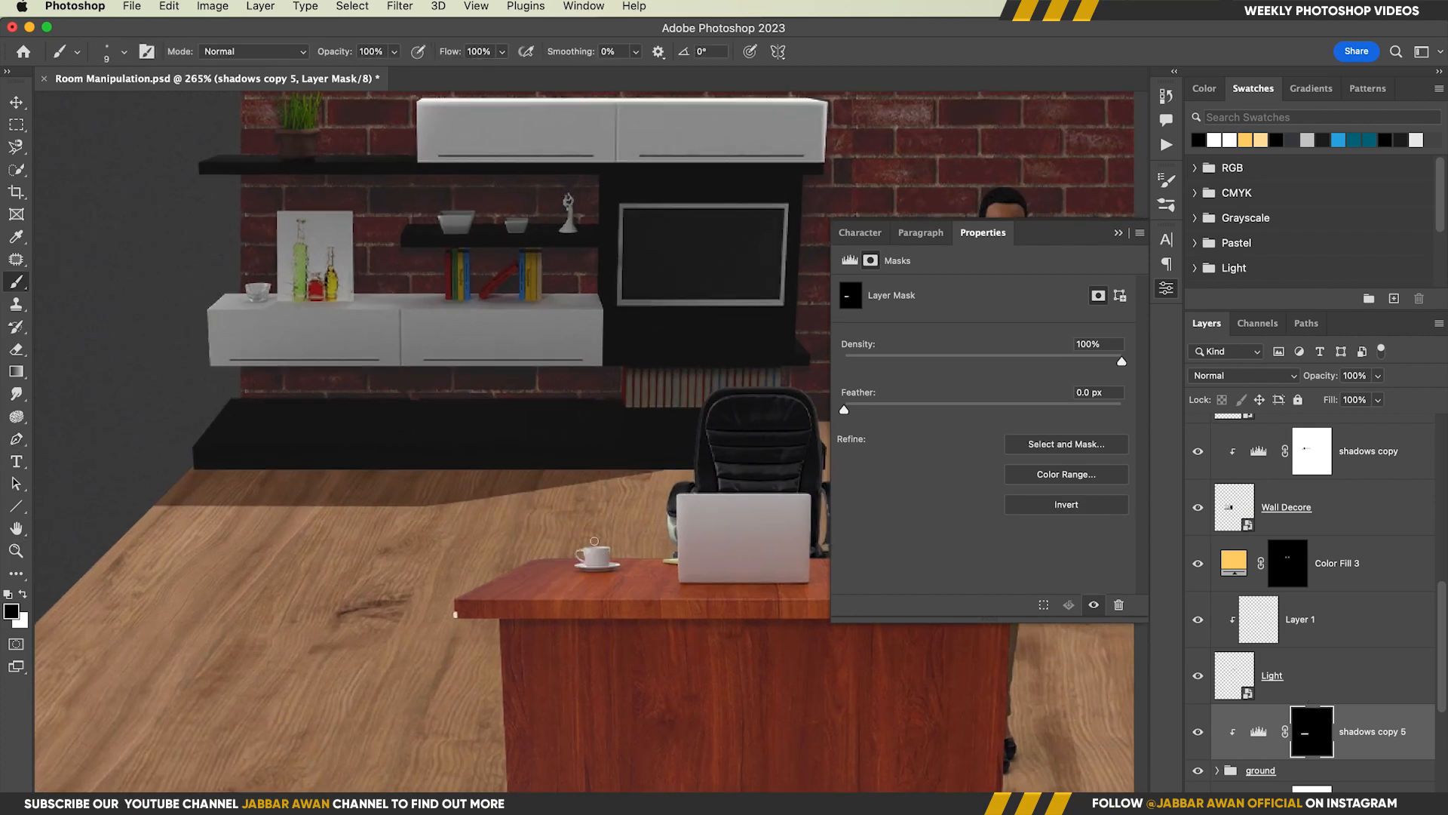
{"action": "mouse_move", "coordinate": [859, 414]}
{"action": "left_mouse_down"}
{"action": "mouse_move", "coordinate": [879, 410]}
{"action": "mouse_move", "coordinate": [861, 411]}
{"action": "left_mouse_up"}
{"action": "left_click_drag", "start_coordinate": [375, 490], "coordinate": [446, 485]}
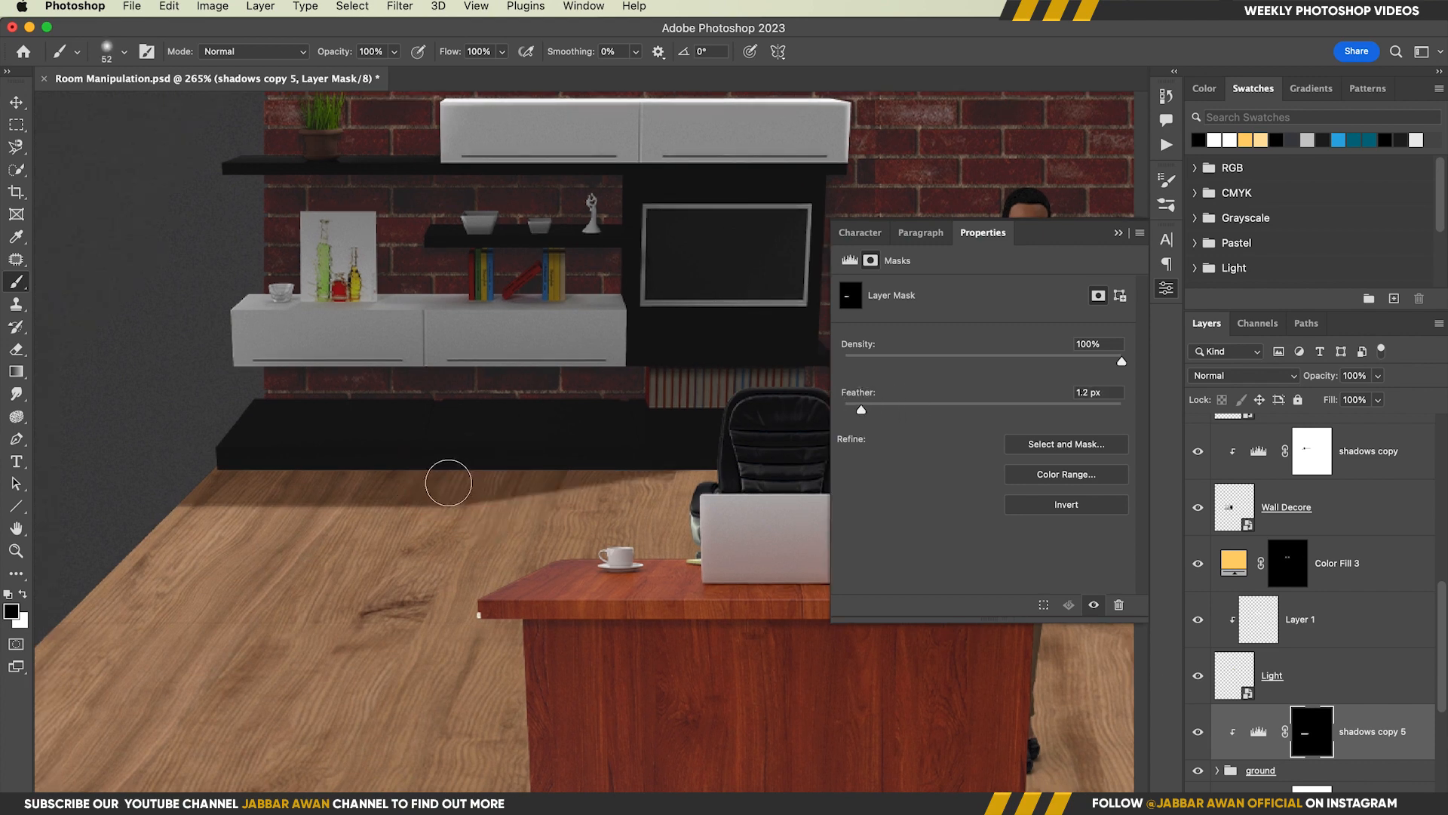
{"action": "scroll", "coordinate": [472, 491], "scroll_direction": "down", "scroll_amount": 5}
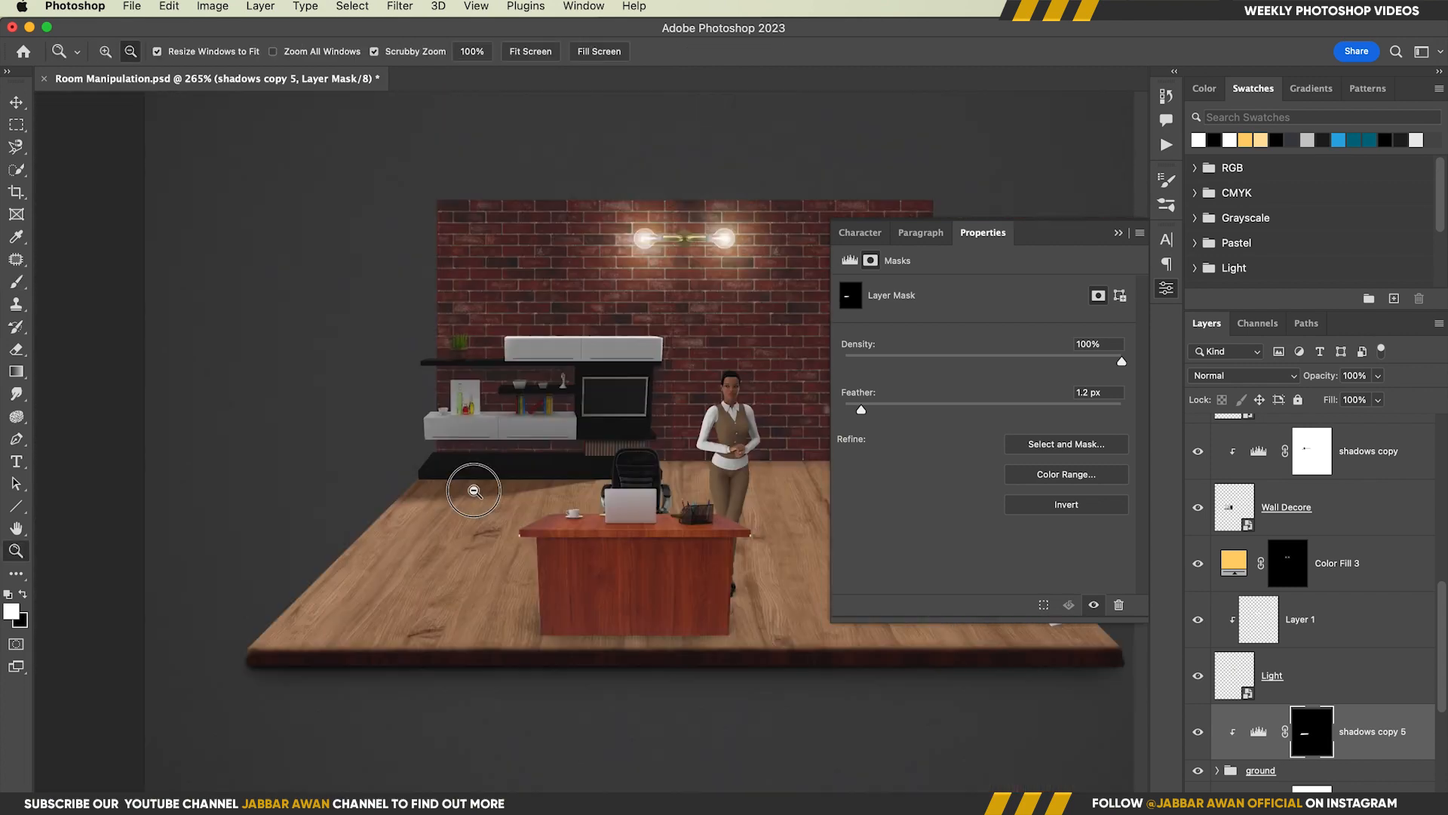
Save the document with the wall unit's floor shadow and check the composite up close
{"action": "key", "text": "v"}
{"action": "left_click_drag", "start_coordinate": [441, 494], "coordinate": [480, 494]}
{"action": "scroll", "coordinate": [478, 483], "scroll_direction": "down", "scroll_amount": 2}
{"action": "key", "text": "super+s"}
{"action": "key", "text": "z"}
{"action": "scroll", "coordinate": [478, 494], "scroll_direction": "up", "scroll_amount": 2}
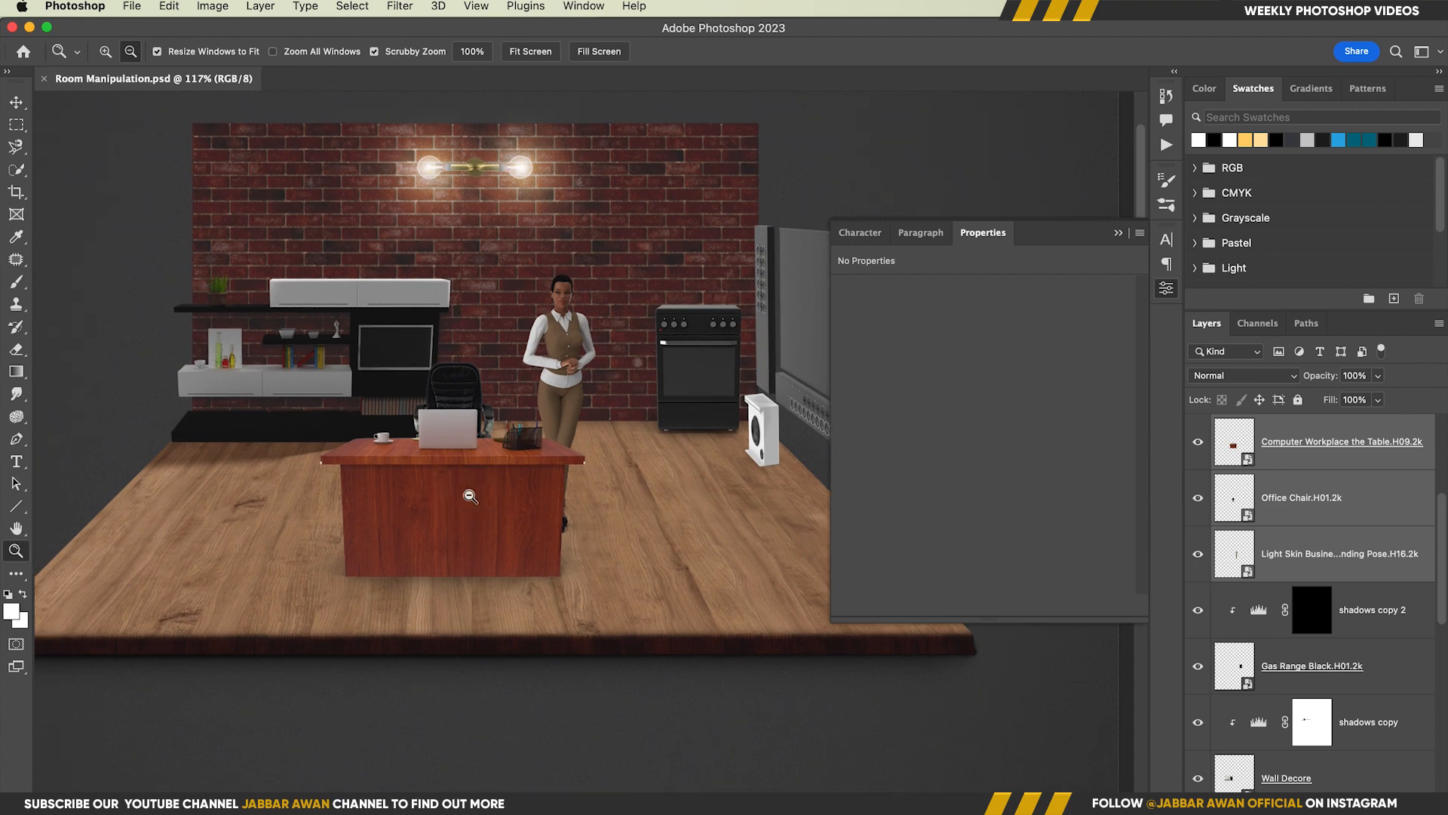
{"action": "left_click_drag", "start_coordinate": [490, 521], "coordinate": [526, 521]}
{"action": "scroll", "coordinate": [569, 475], "scroll_direction": "up", "scroll_amount": 5}
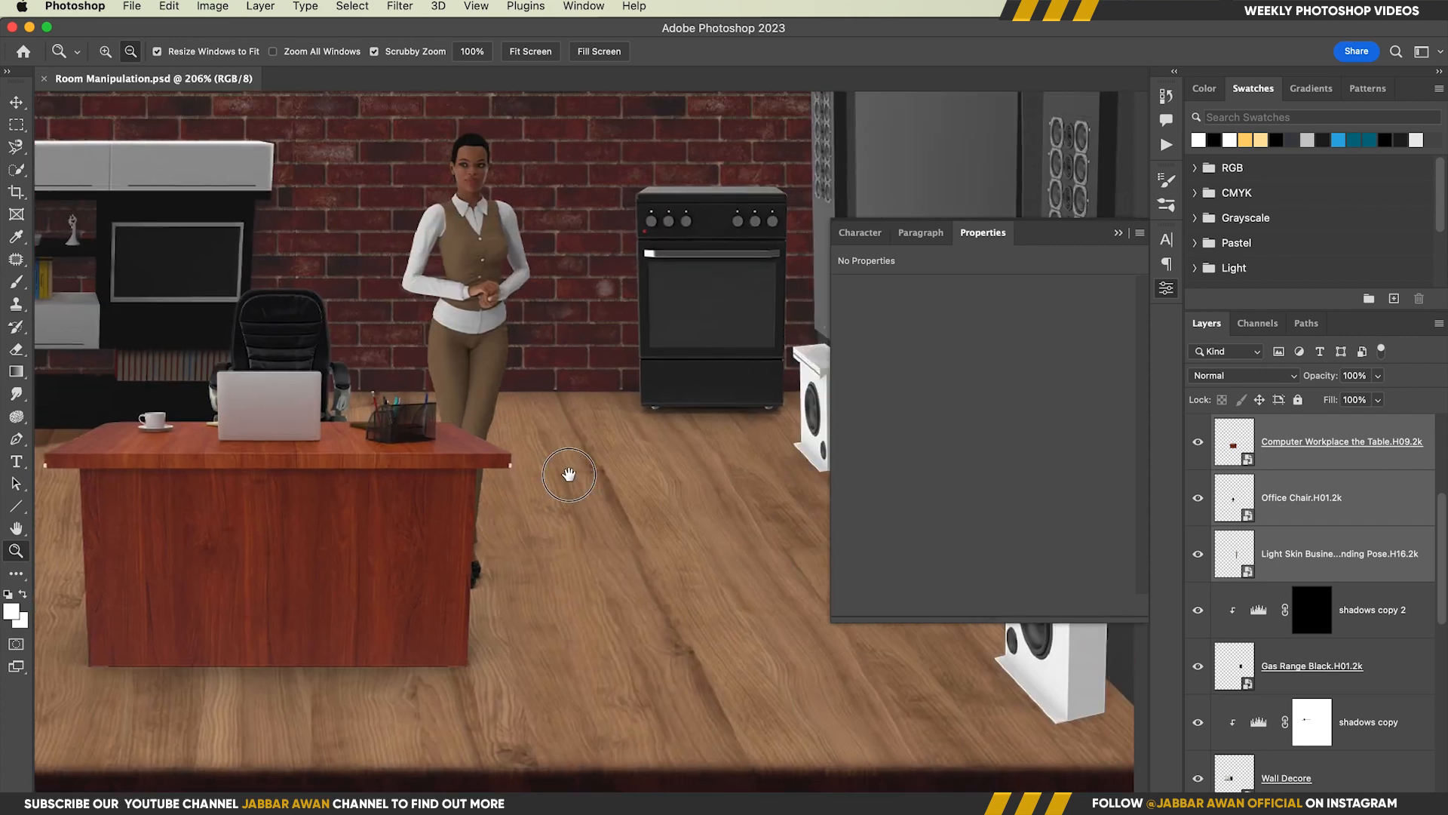
{"action": "scroll", "coordinate": [568, 475], "scroll_direction": "down", "scroll_amount": 5}
Select shadows copy 5 and draw a closed pen path around the floor shadow area by the gas range and both white speakers
{"action": "key", "text": "v"}
{"action": "left_click", "coordinate": [172, 462]}
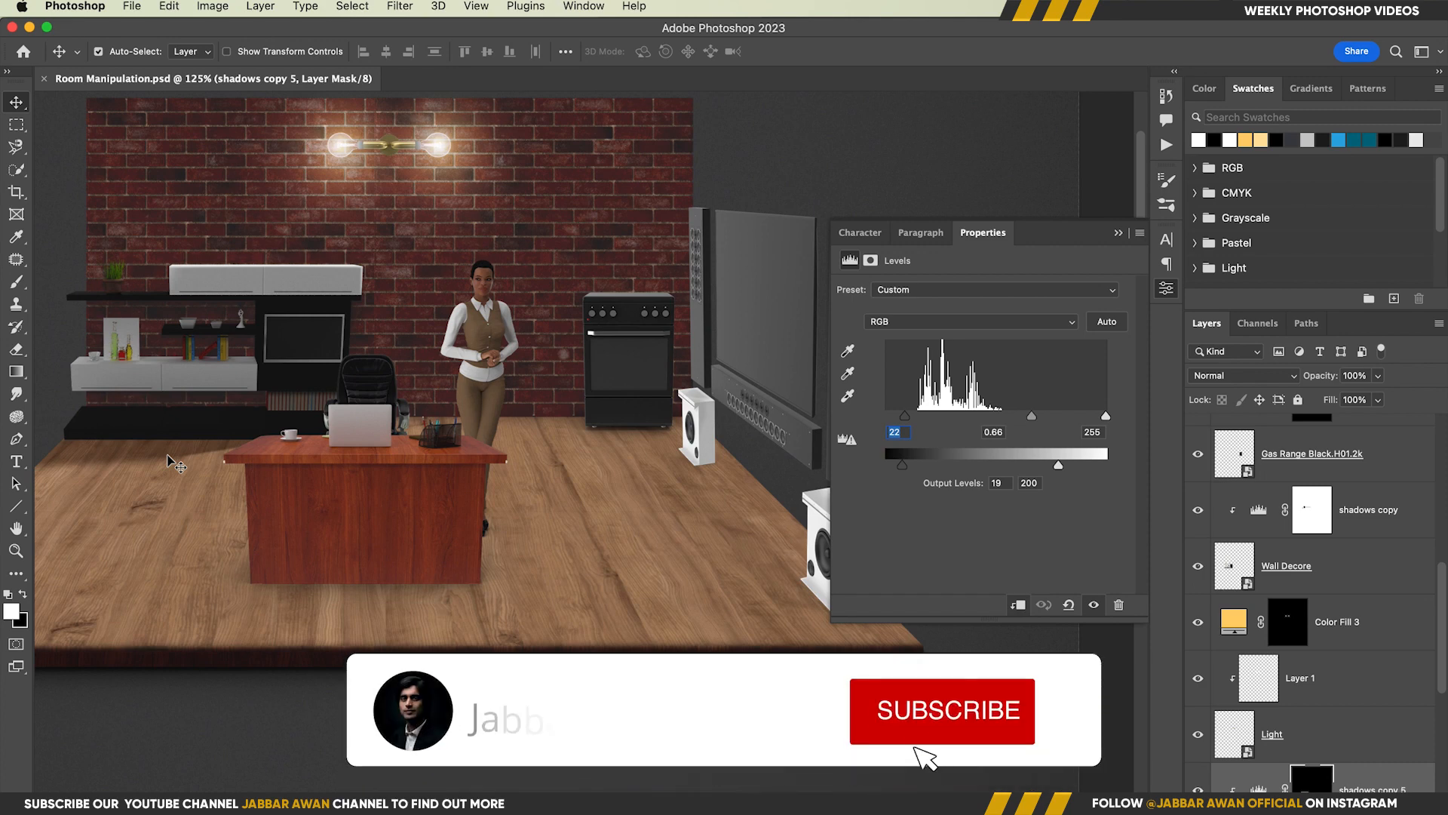
{"action": "scroll", "coordinate": [543, 481], "scroll_direction": "up", "scroll_amount": 5}
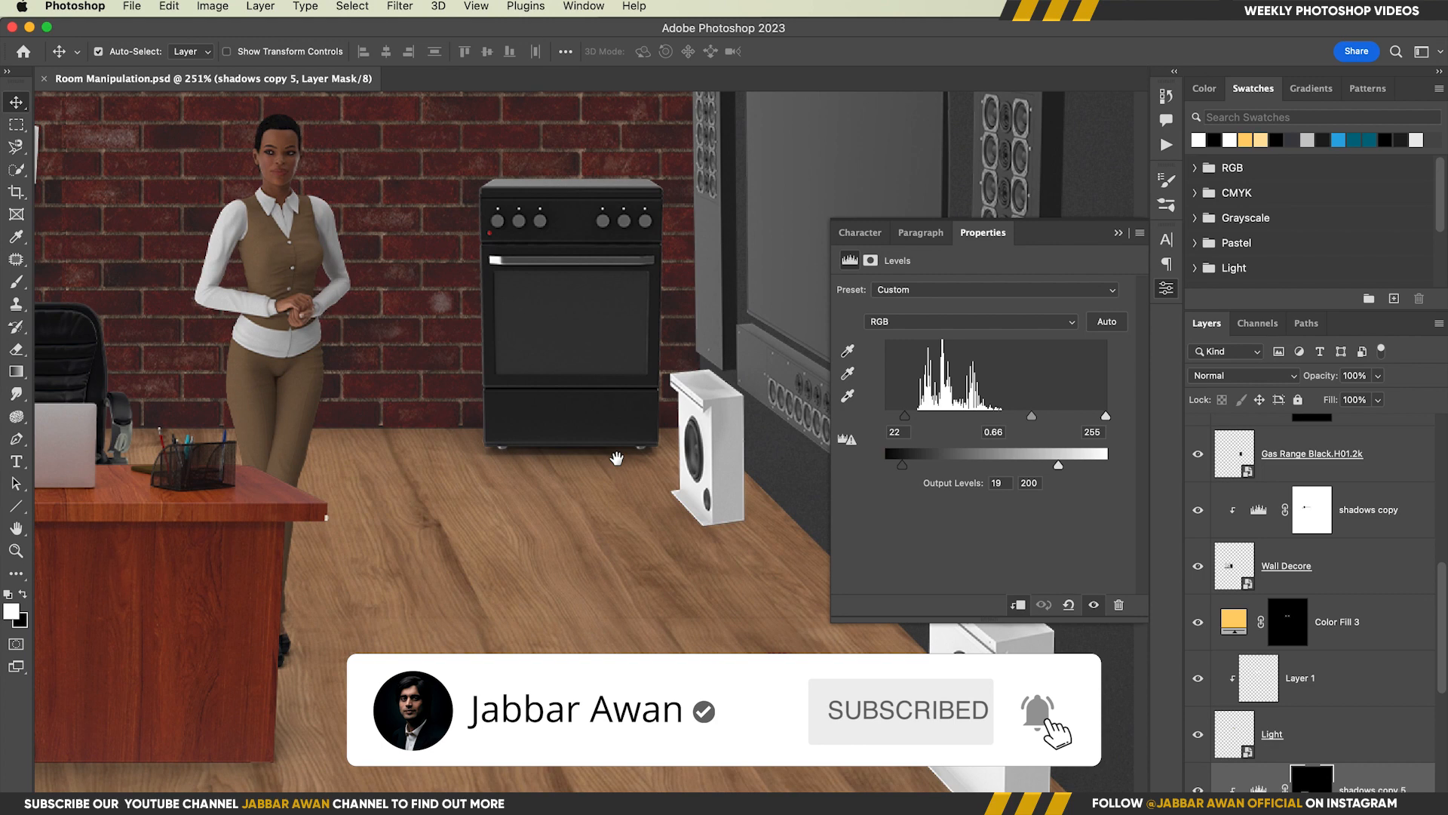
{"action": "left_click_drag", "start_coordinate": [574, 463], "coordinate": [761, 439]}
{"action": "key", "text": "p"}
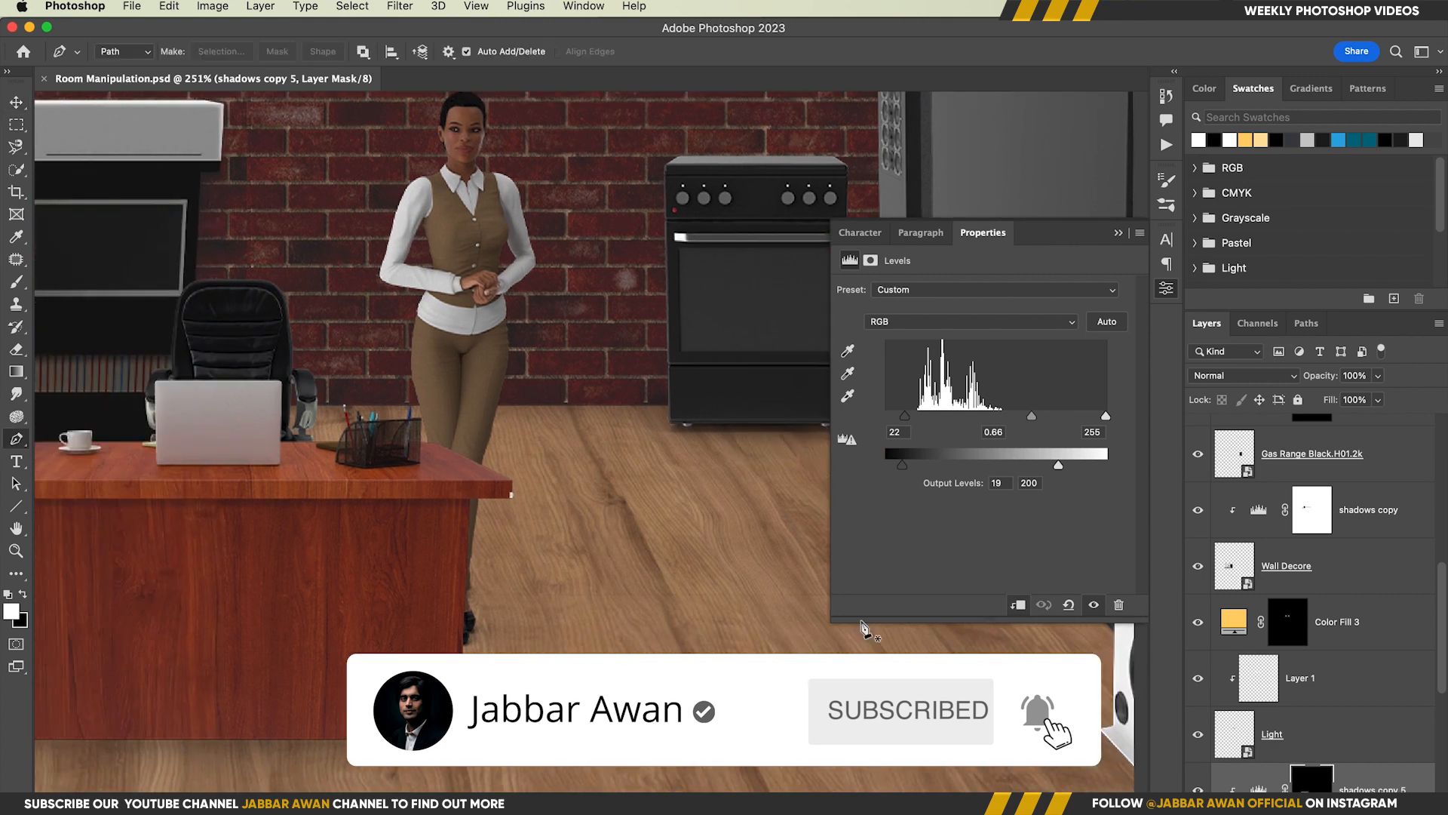
{"action": "left_click_drag", "start_coordinate": [692, 481], "coordinate": [560, 456]}
{"action": "left_click", "coordinate": [487, 438]}
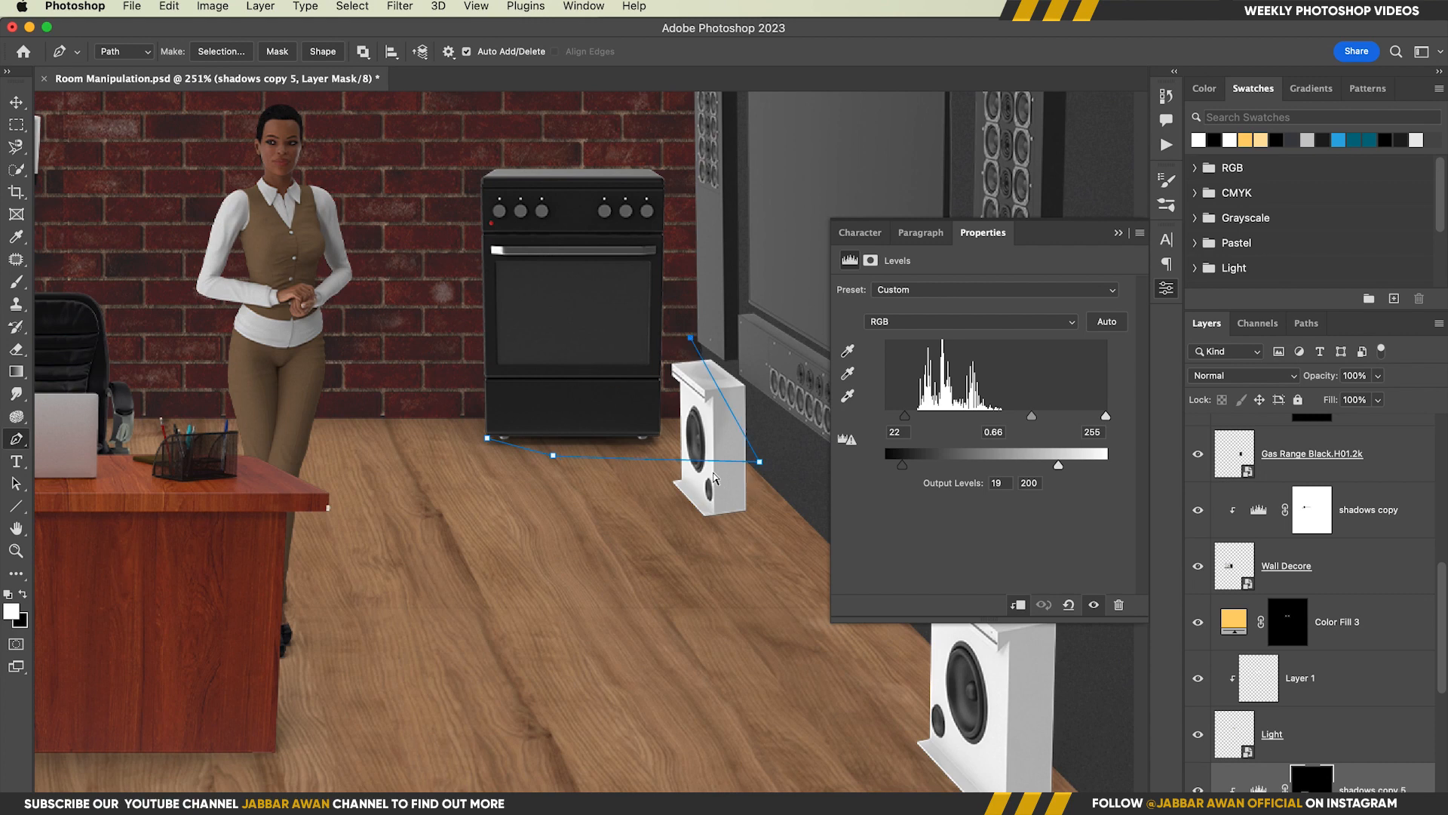
{"action": "left_click", "coordinate": [805, 516]}
{"action": "left_click_drag", "start_coordinate": [806, 516], "coordinate": [454, 458]}
{"action": "left_click", "coordinate": [611, 602]}
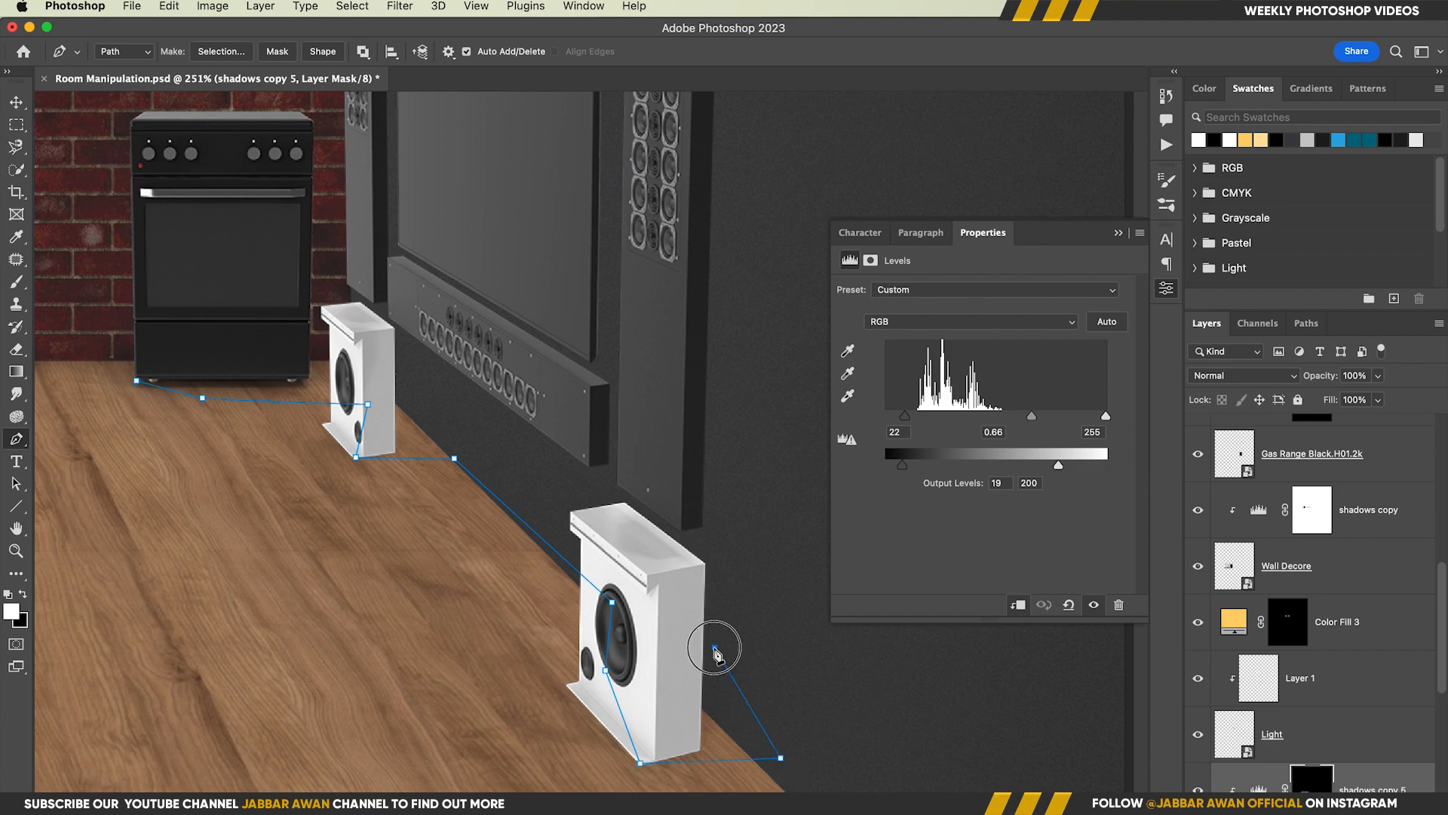
{"action": "left_click", "coordinate": [177, 326]}
Convert the path to a selection, fill it with white on the shadows copy 5 mask and deselect
{"action": "key", "text": "super+Return"}
{"action": "mouse_move", "coordinate": [283, 361]}
{"action": "left_mouse_down"}
{"action": "mouse_move", "coordinate": [345, 389]}
{"action": "mouse_move", "coordinate": [288, 362]}
{"action": "left_mouse_up"}
{"action": "left_click_drag", "start_coordinate": [288, 362], "coordinate": [377, 543]}
{"action": "key", "text": "x"}
{"action": "key", "text": "super+BackSpace"}
{"action": "key", "text": "super+d"}
Brush the floor shadows on the mask around the bases of the two white speakers
{"action": "mouse_move", "coordinate": [377, 543]}
{"action": "left_mouse_down"}
{"action": "mouse_move", "coordinate": [575, 513]}
{"action": "mouse_move", "coordinate": [393, 515]}
{"action": "mouse_move", "coordinate": [565, 491]}
{"action": "mouse_move", "coordinate": [773, 516]}
{"action": "mouse_move", "coordinate": [472, 519]}
{"action": "left_mouse_up"}
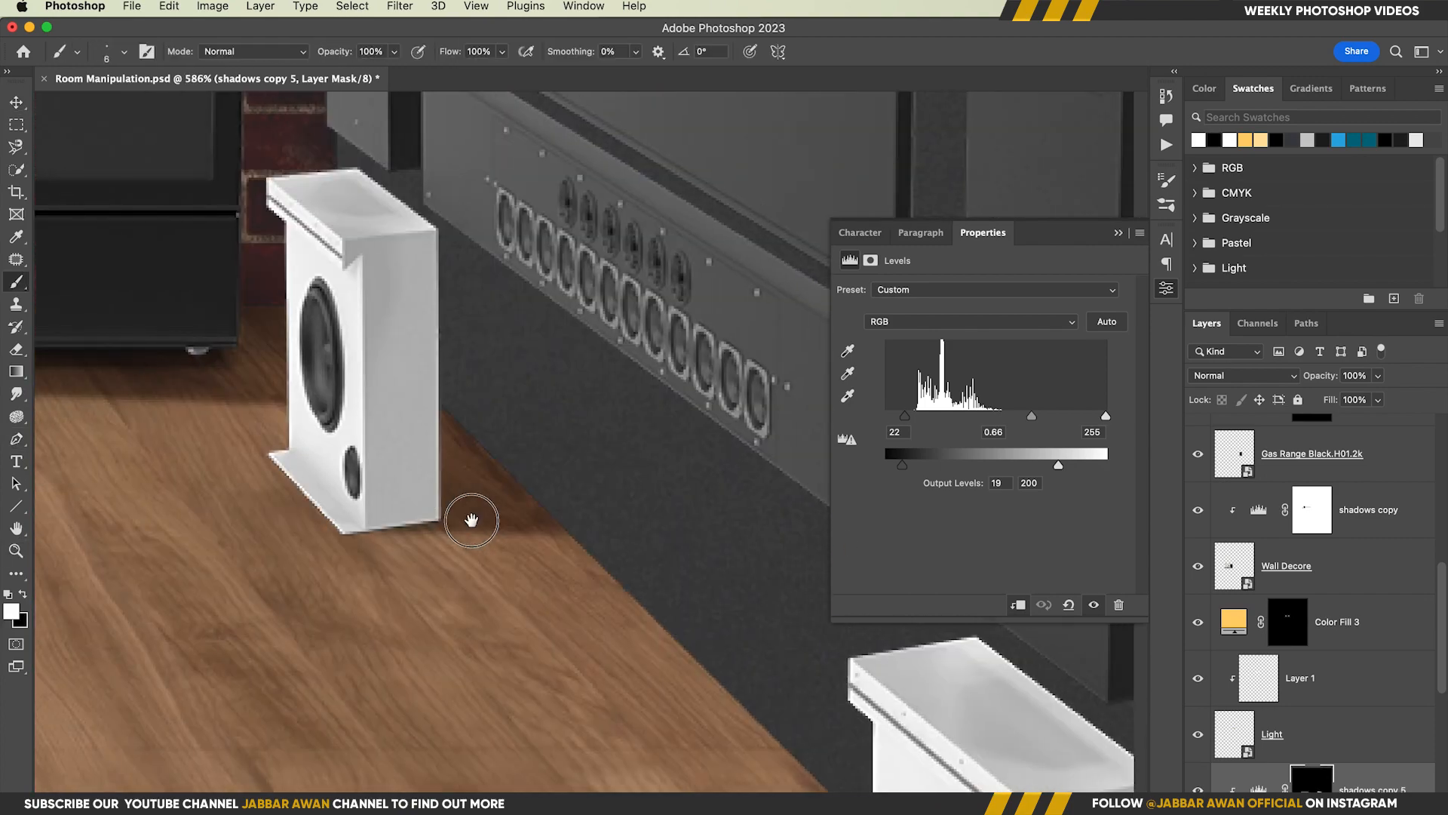
{"action": "left_click_drag", "start_coordinate": [614, 557], "coordinate": [598, 556]}
{"action": "left_click_drag", "start_coordinate": [739, 664], "coordinate": [270, 217]}
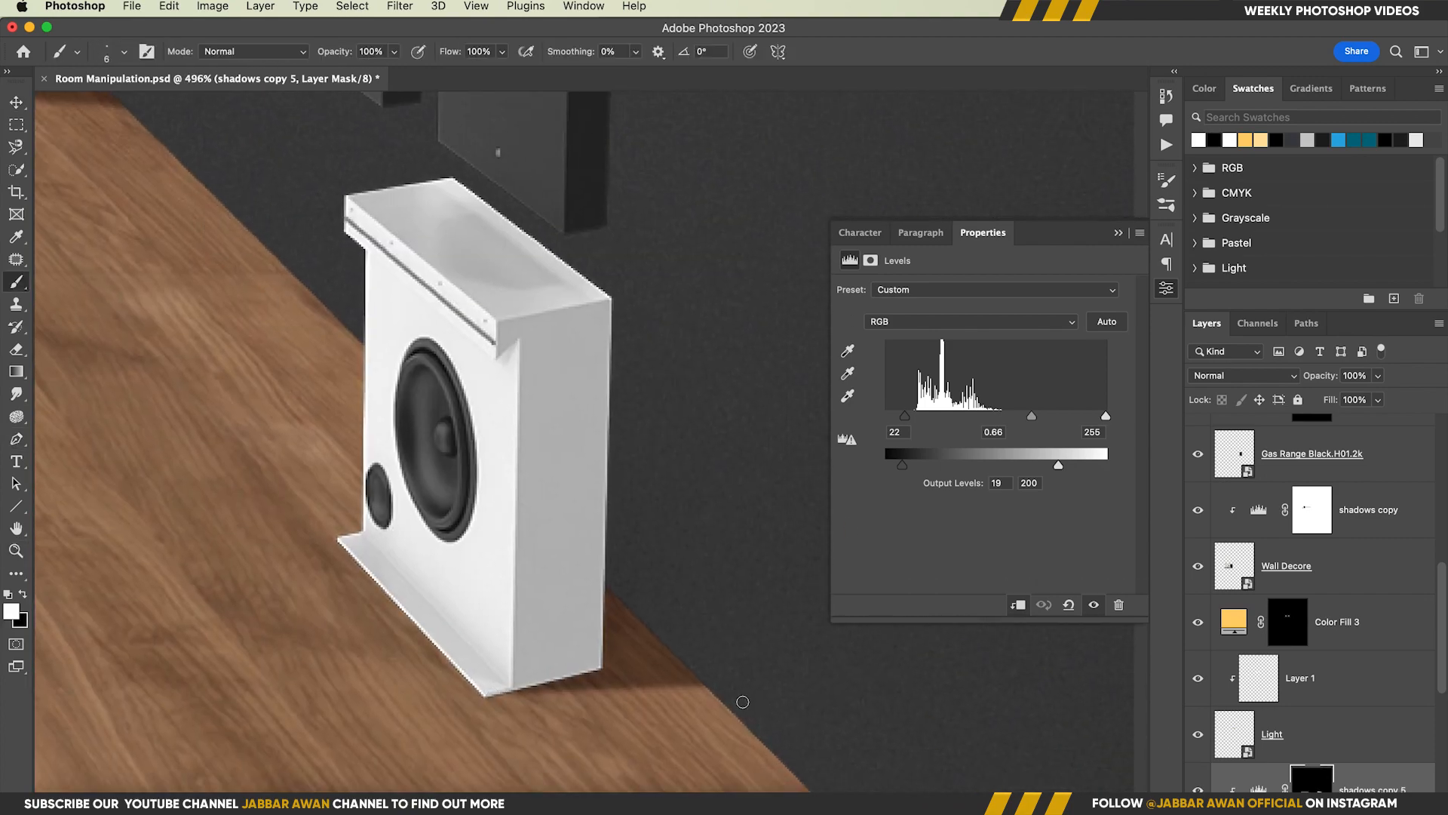
{"action": "left_click_drag", "start_coordinate": [496, 700], "coordinate": [743, 701]}
{"action": "mouse_move", "coordinate": [592, 689]}
{"action": "left_mouse_down"}
{"action": "mouse_move", "coordinate": [801, 699]}
{"action": "mouse_move", "coordinate": [448, 594]}
{"action": "left_mouse_up"}
{"action": "mouse_move", "coordinate": [449, 594]}
{"action": "left_mouse_down"}
{"action": "mouse_move", "coordinate": [344, 532]}
{"action": "mouse_move", "coordinate": [587, 550]}
{"action": "left_mouse_up"}
{"action": "left_click_drag", "start_coordinate": [587, 549], "coordinate": [631, 494]}
Outline the desk's front floor shadow with a pen path and fill it with white on the shadows copy 5 mask
{"action": "left_click", "coordinate": [1118, 232]}
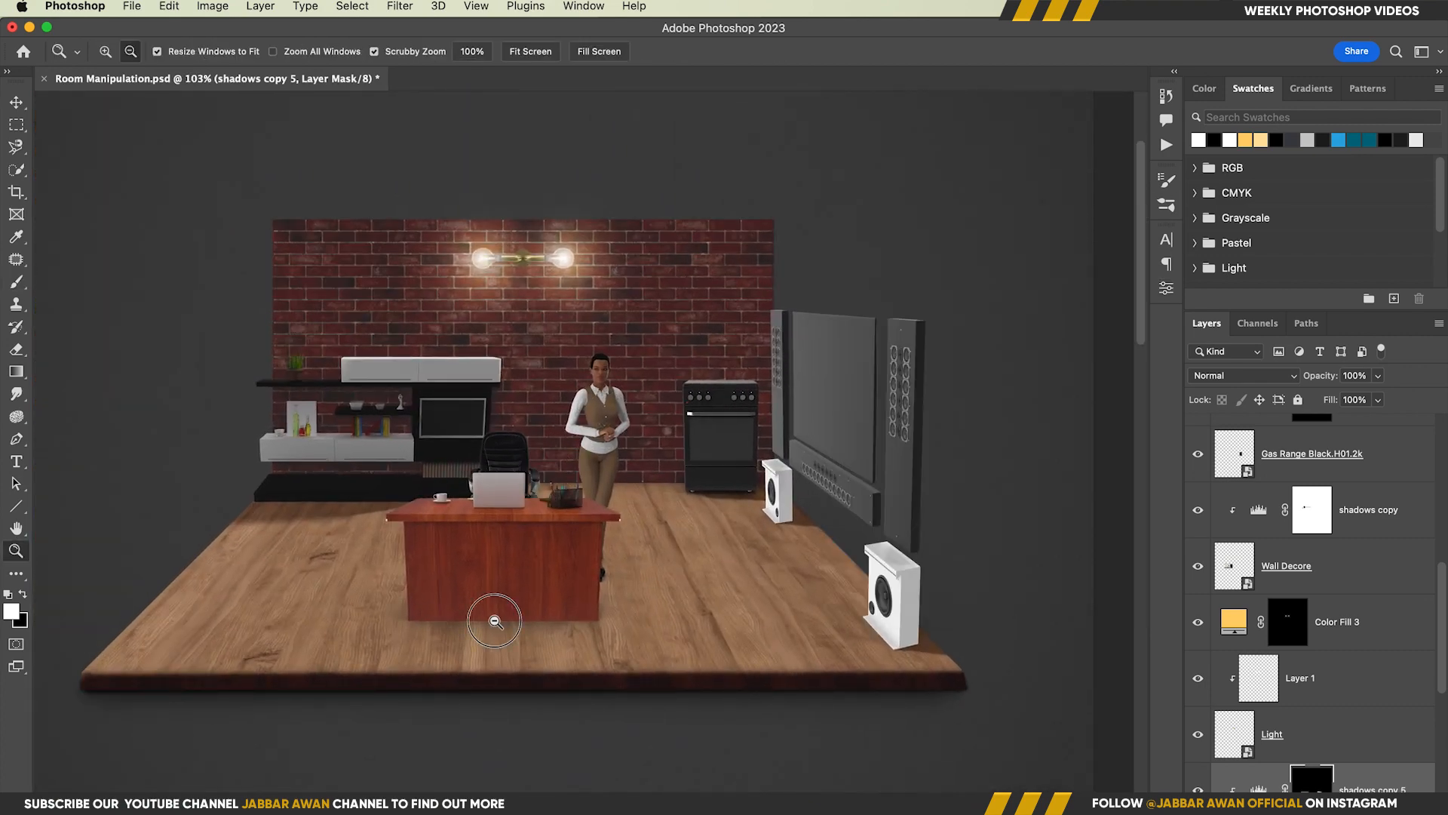
{"action": "left_click_drag", "start_coordinate": [494, 620], "coordinate": [521, 621]}
{"action": "key", "text": "p"}
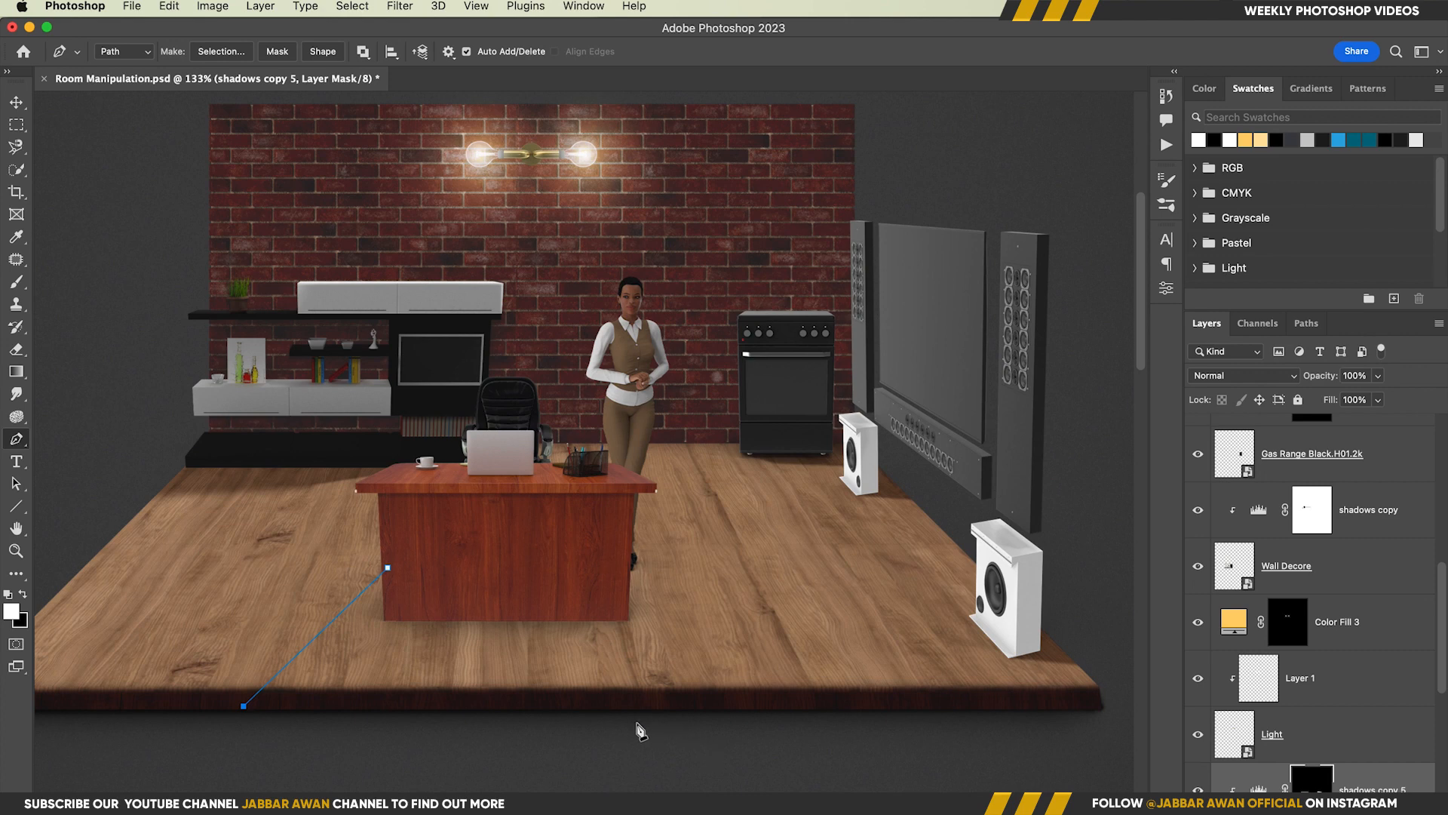
{"action": "key", "text": "super+Return"}
{"action": "key", "text": "x"}
{"action": "key", "text": "super+BackSpace"}
{"action": "key", "text": "super+d"}
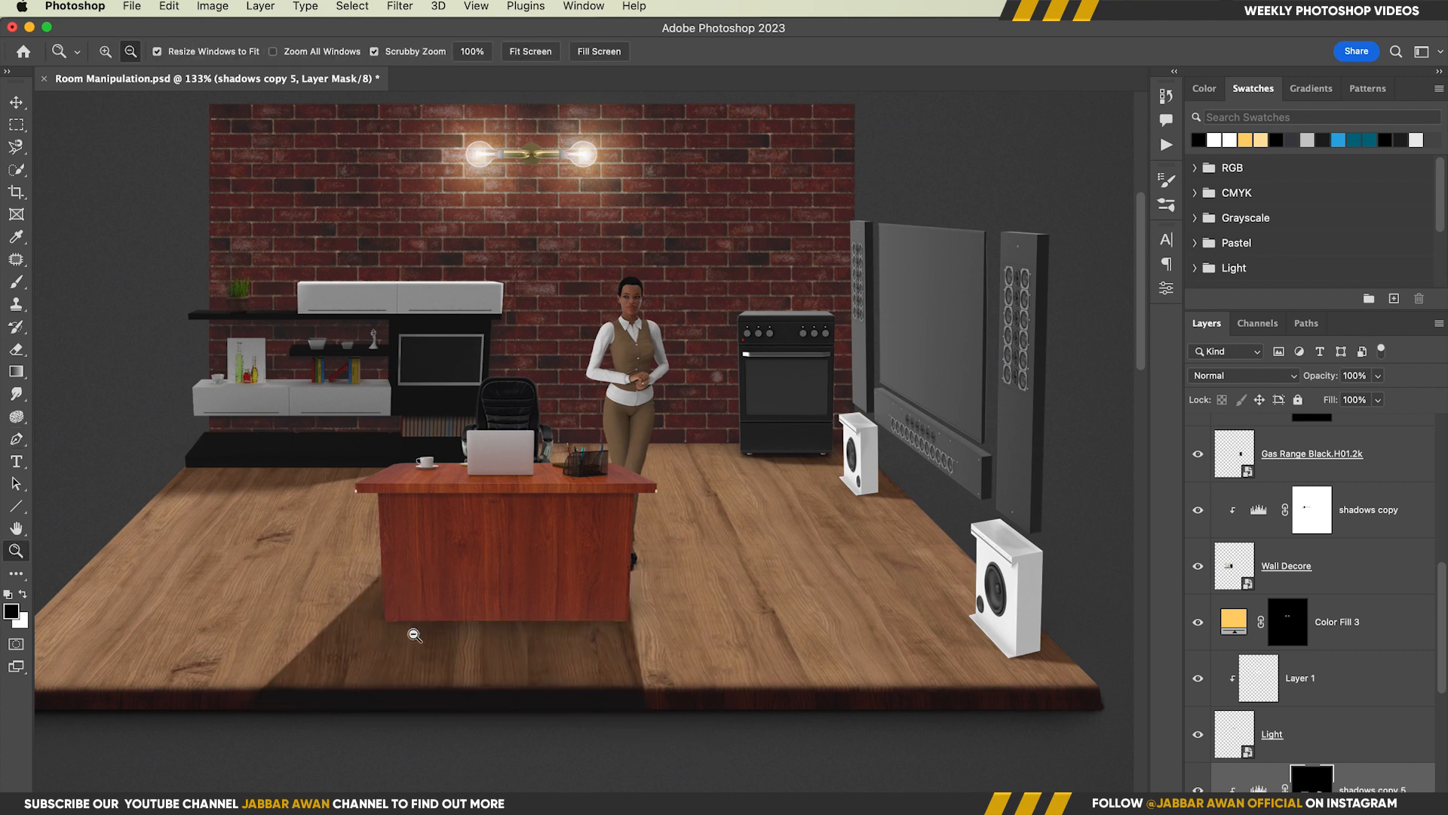
{"action": "left_click_drag", "start_coordinate": [410, 631], "coordinate": [438, 639]}
{"action": "key", "text": "b"}
{"action": "left_click_drag", "start_coordinate": [272, 678], "coordinate": [259, 506]}
{"action": "left_click", "coordinate": [246, 701]}
{"action": "left_click", "coordinate": [387, 595], "text": "shift"}
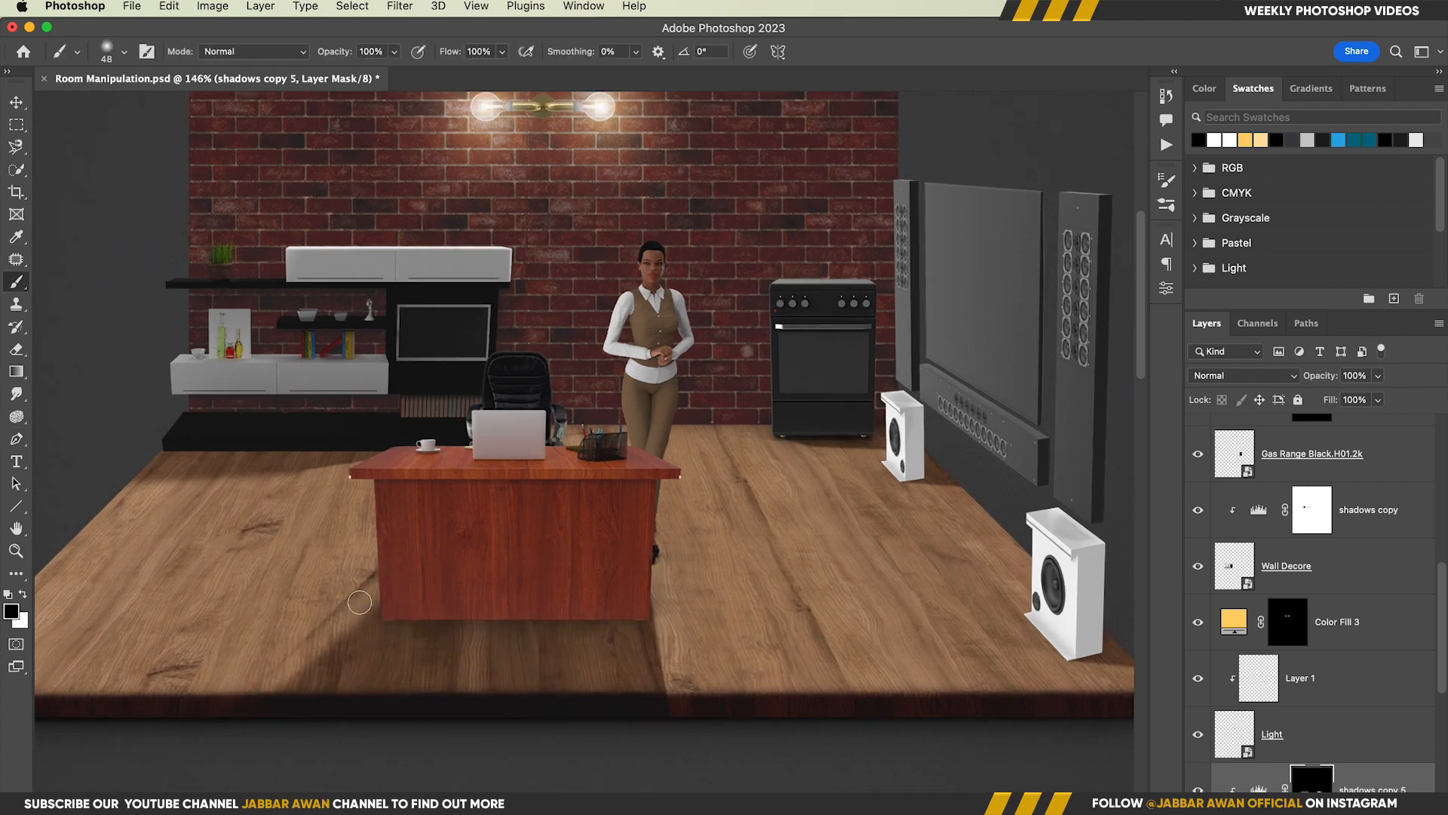
{"action": "key", "text": "super+z"}
{"action": "key", "text": "x"}
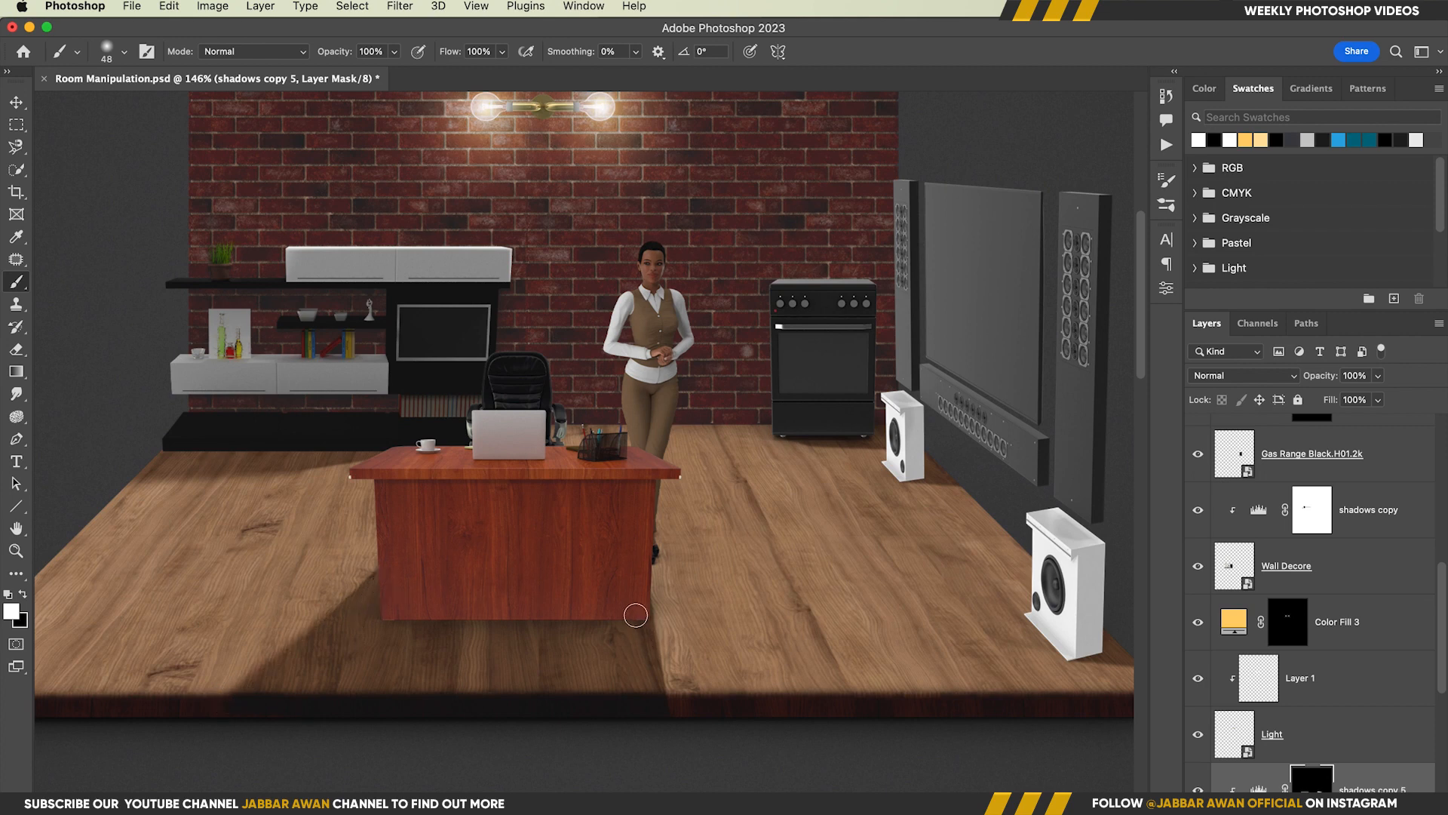
{"action": "left_click_drag", "start_coordinate": [602, 604], "coordinate": [561, 559]}
Invert the shadows copy 2 mask to white so the darkening covers the gas range
{"action": "key", "text": "v"}
{"action": "scroll", "coordinate": [1306, 681], "scroll_direction": "down", "scroll_amount": 3}
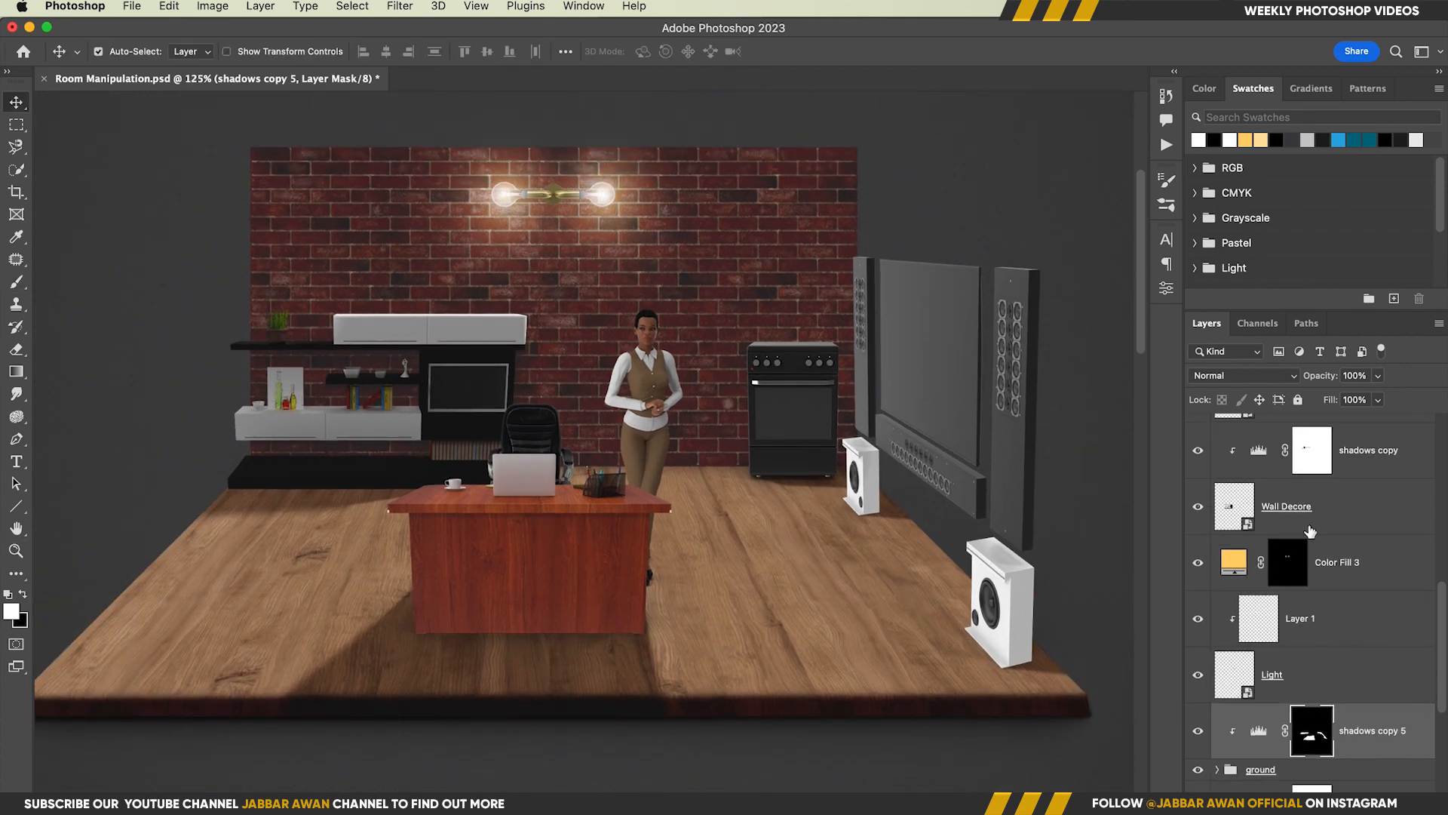
{"action": "left_click", "coordinate": [1307, 527]}
{"action": "scroll", "coordinate": [1403, 641], "scroll_direction": "up", "scroll_amount": 4}
{"action": "left_click", "coordinate": [1236, 611]}
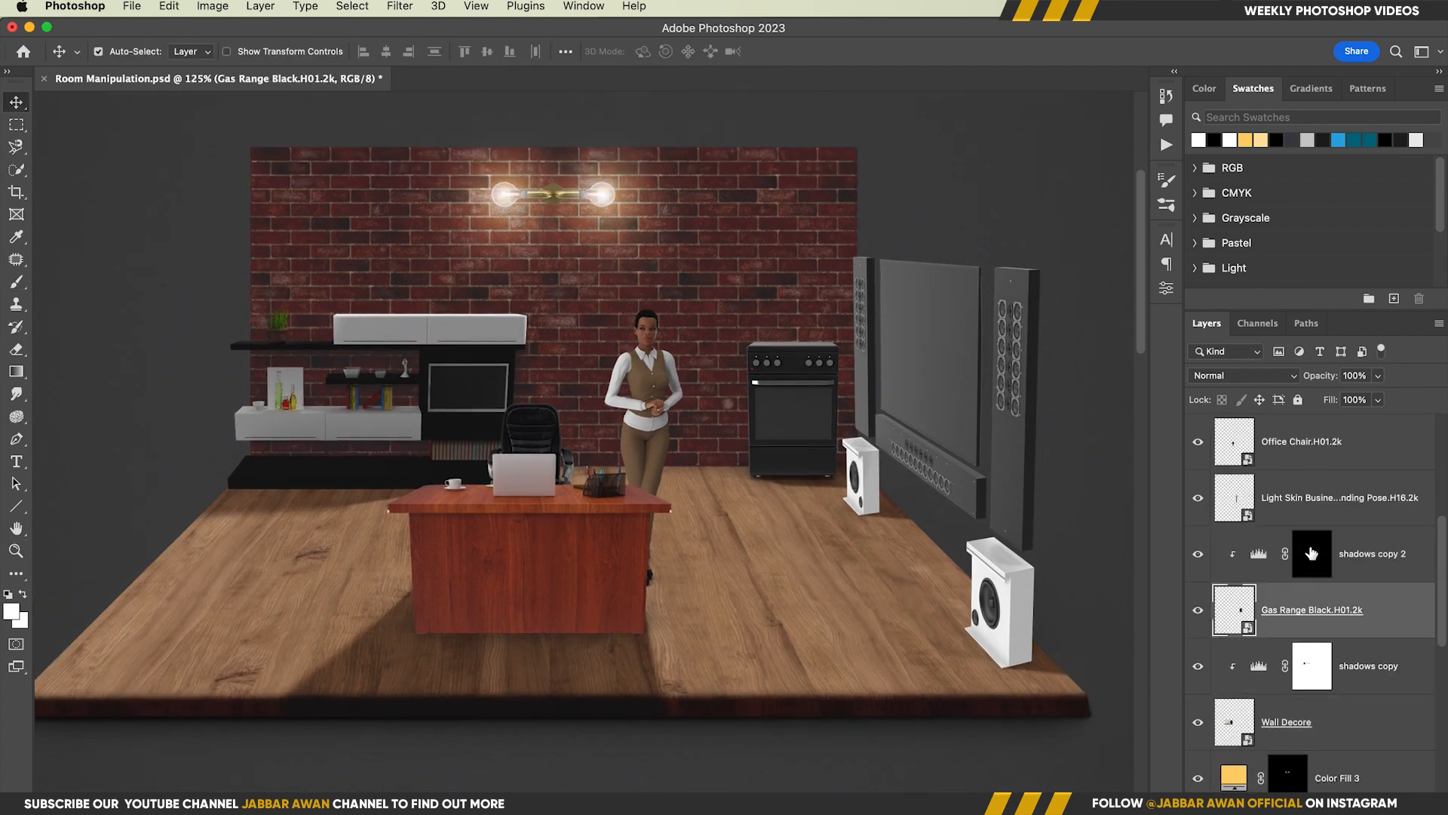
{"action": "left_click", "coordinate": [1312, 553]}
{"action": "left_click_drag", "start_coordinate": [774, 370], "coordinate": [835, 369]}
{"action": "key", "text": "super+i"}
{"action": "key", "text": "b"}
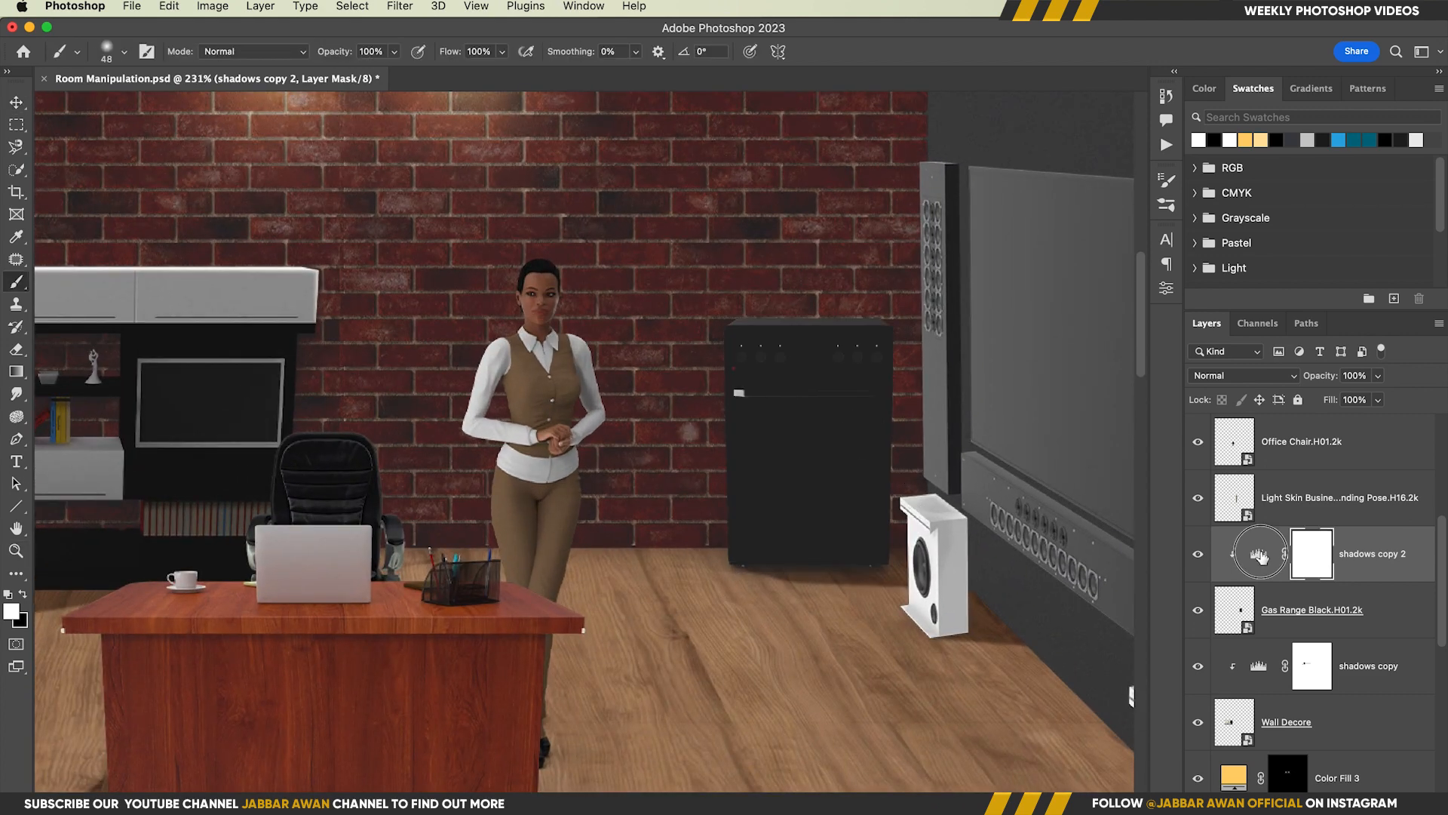
Set the black input level of the shadows copy 2 Levels adjustment to 17
{"action": "double_click", "coordinate": [1261, 552]}
{"action": "left_click_drag", "start_coordinate": [913, 466], "coordinate": [903, 468]}
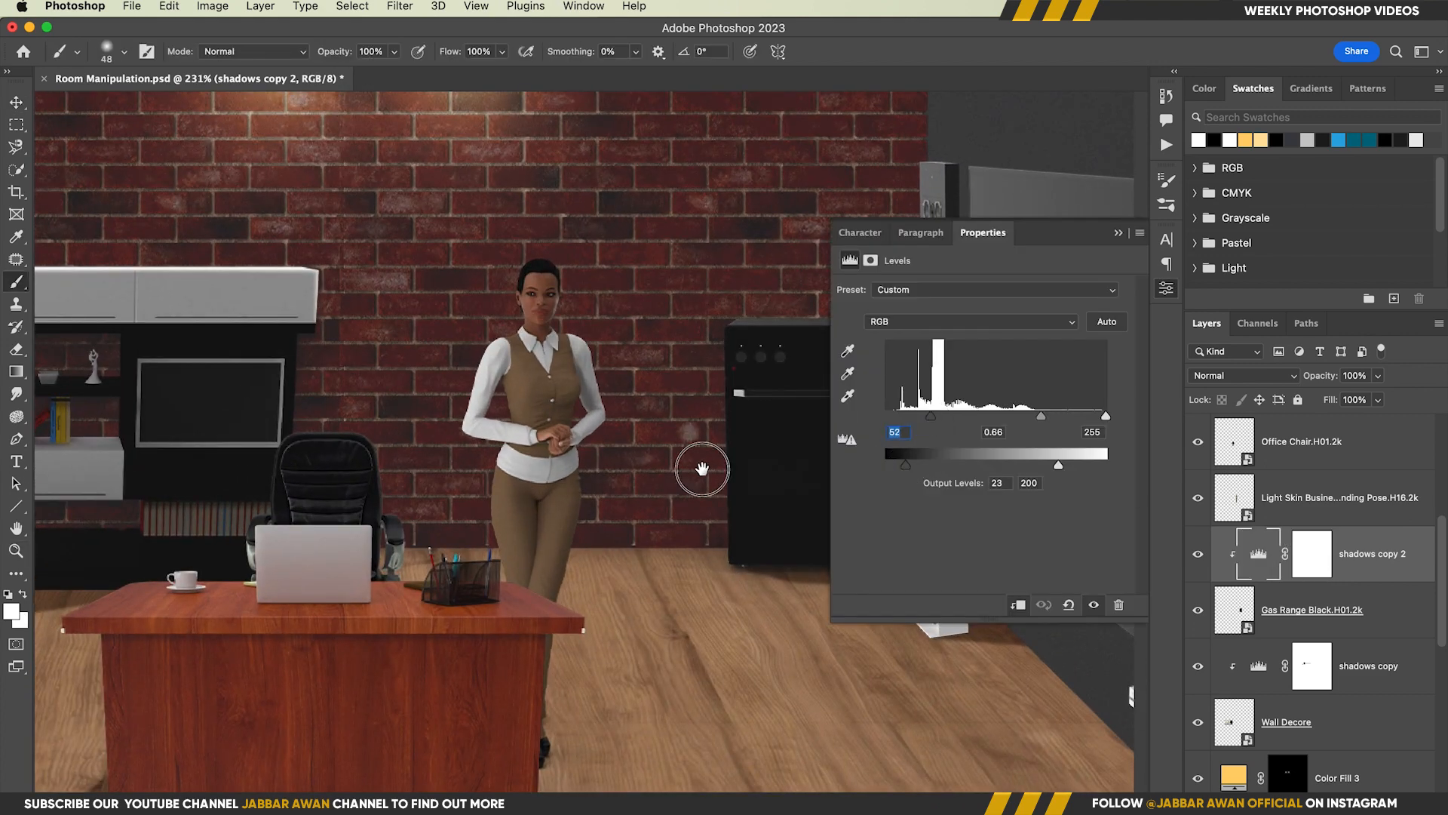
{"action": "left_click_drag", "start_coordinate": [702, 469], "coordinate": [467, 469]}
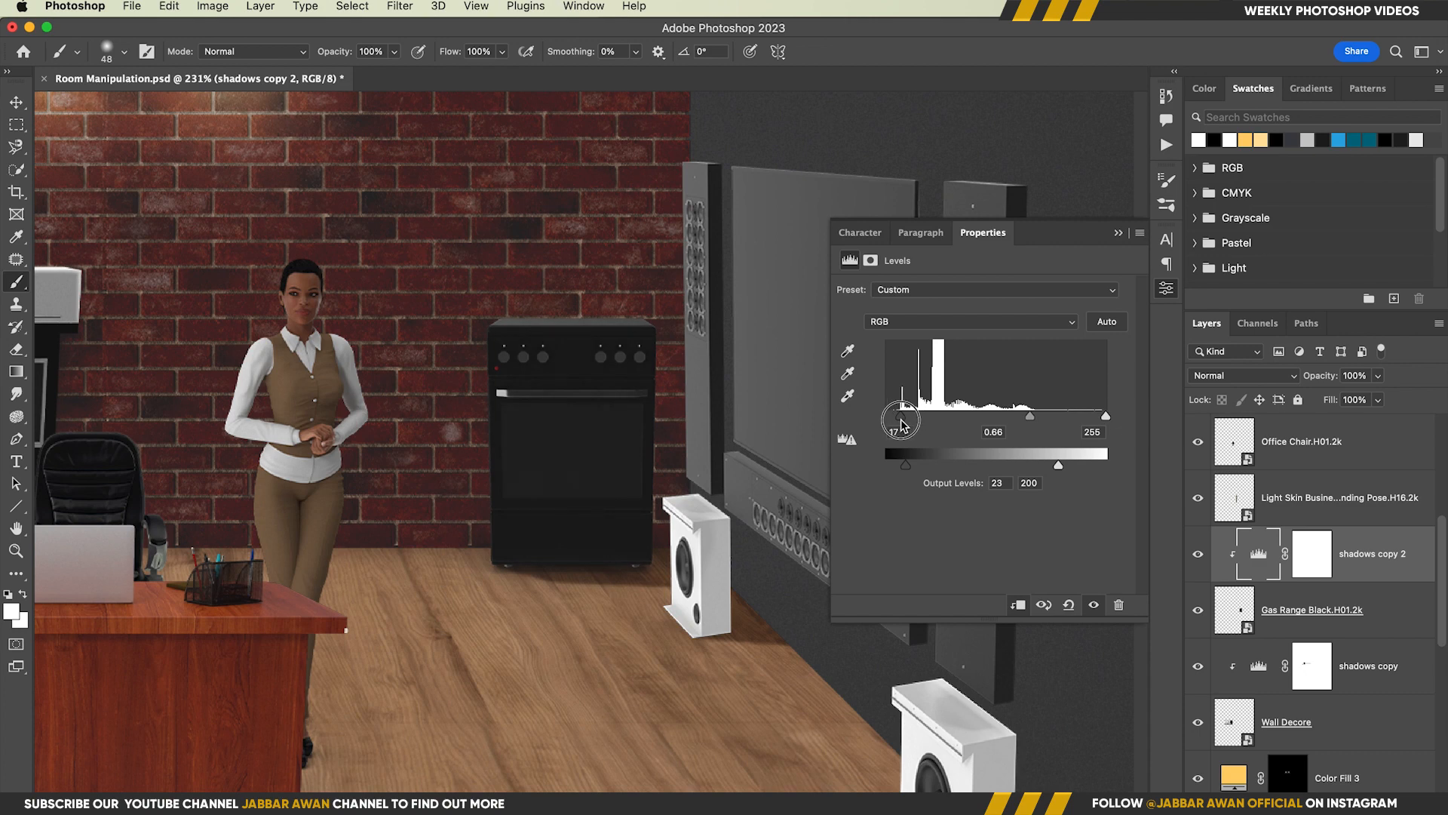
Brush black along the gas range's top and side edges on the shadows copy 2 mask to restore light there
{"action": "left_click", "coordinate": [1318, 555]}
{"action": "mouse_move", "coordinate": [559, 311]}
{"action": "left_mouse_down"}
{"action": "mouse_move", "coordinate": [615, 312]}
{"action": "mouse_move", "coordinate": [663, 387]}
{"action": "left_mouse_up"}
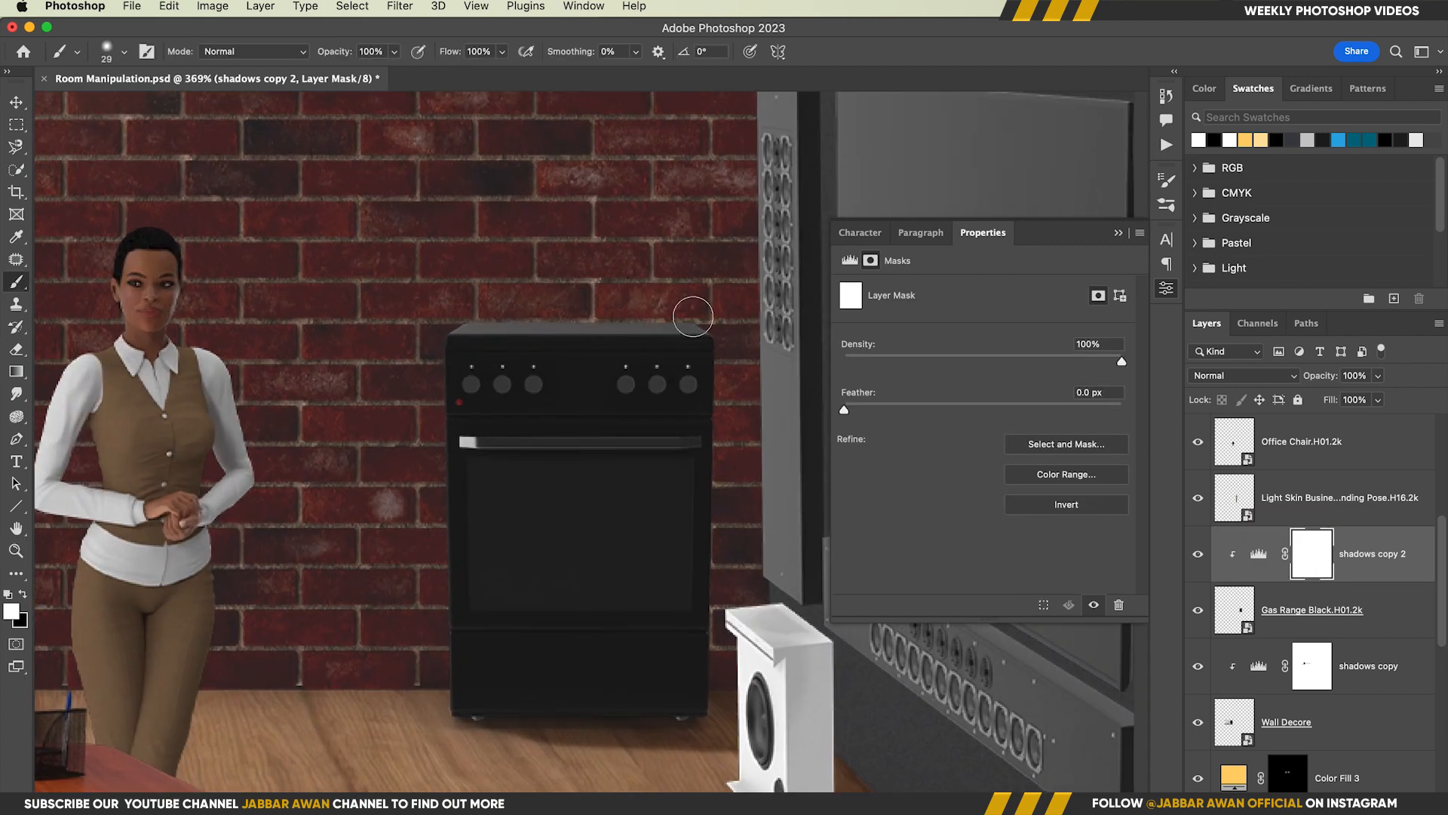
{"action": "key", "text": "bracketleft"}
{"action": "key", "text": "bracketleft"}
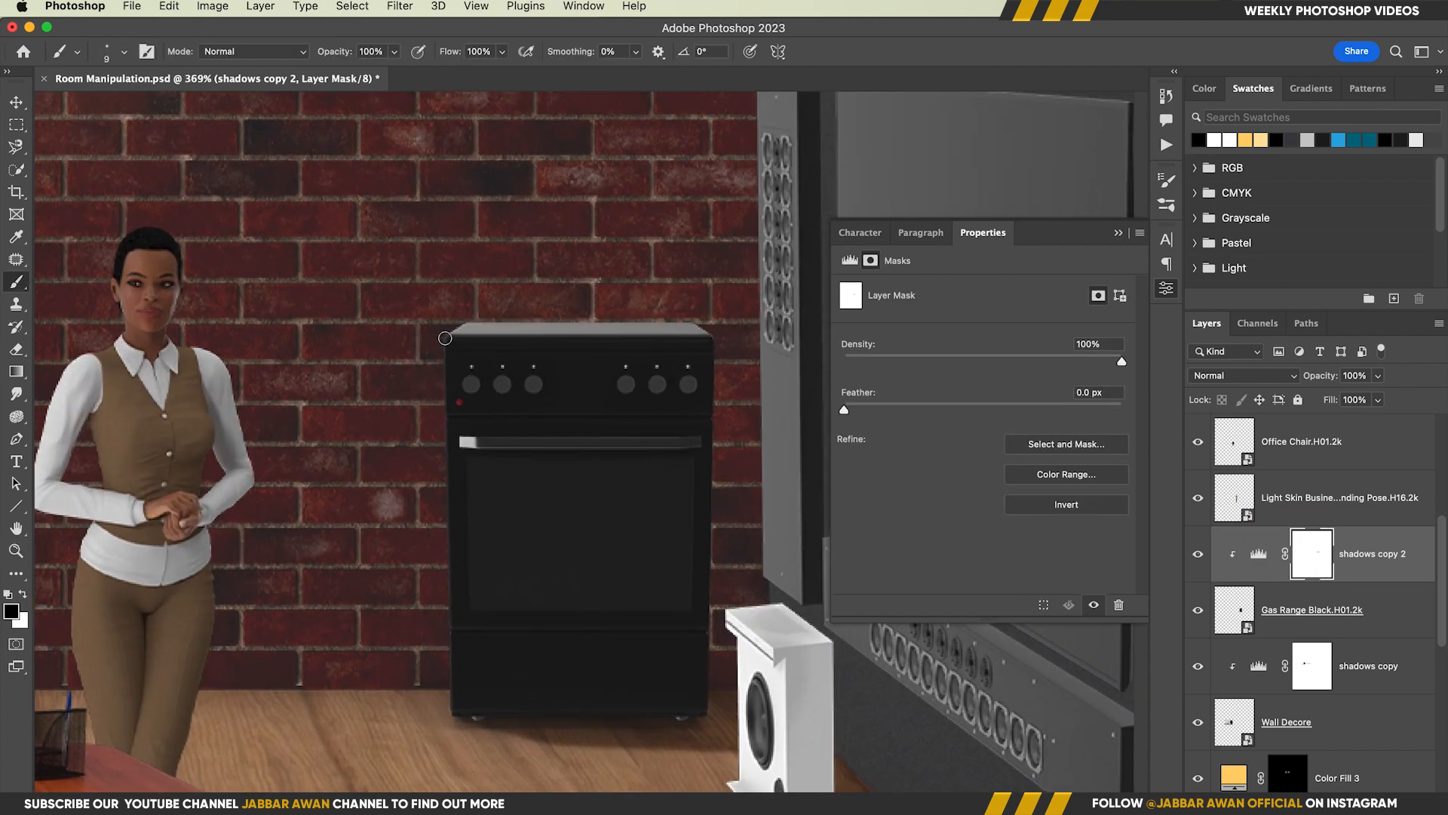
{"action": "left_click", "coordinate": [451, 705], "text": "shift"}
{"action": "left_click_drag", "start_coordinate": [514, 558], "coordinate": [453, 558]}
{"action": "mouse_move", "coordinate": [456, 566]}
{"action": "left_mouse_down"}
{"action": "mouse_move", "coordinate": [543, 488]}
{"action": "mouse_move", "coordinate": [590, 504]}
{"action": "left_mouse_up"}
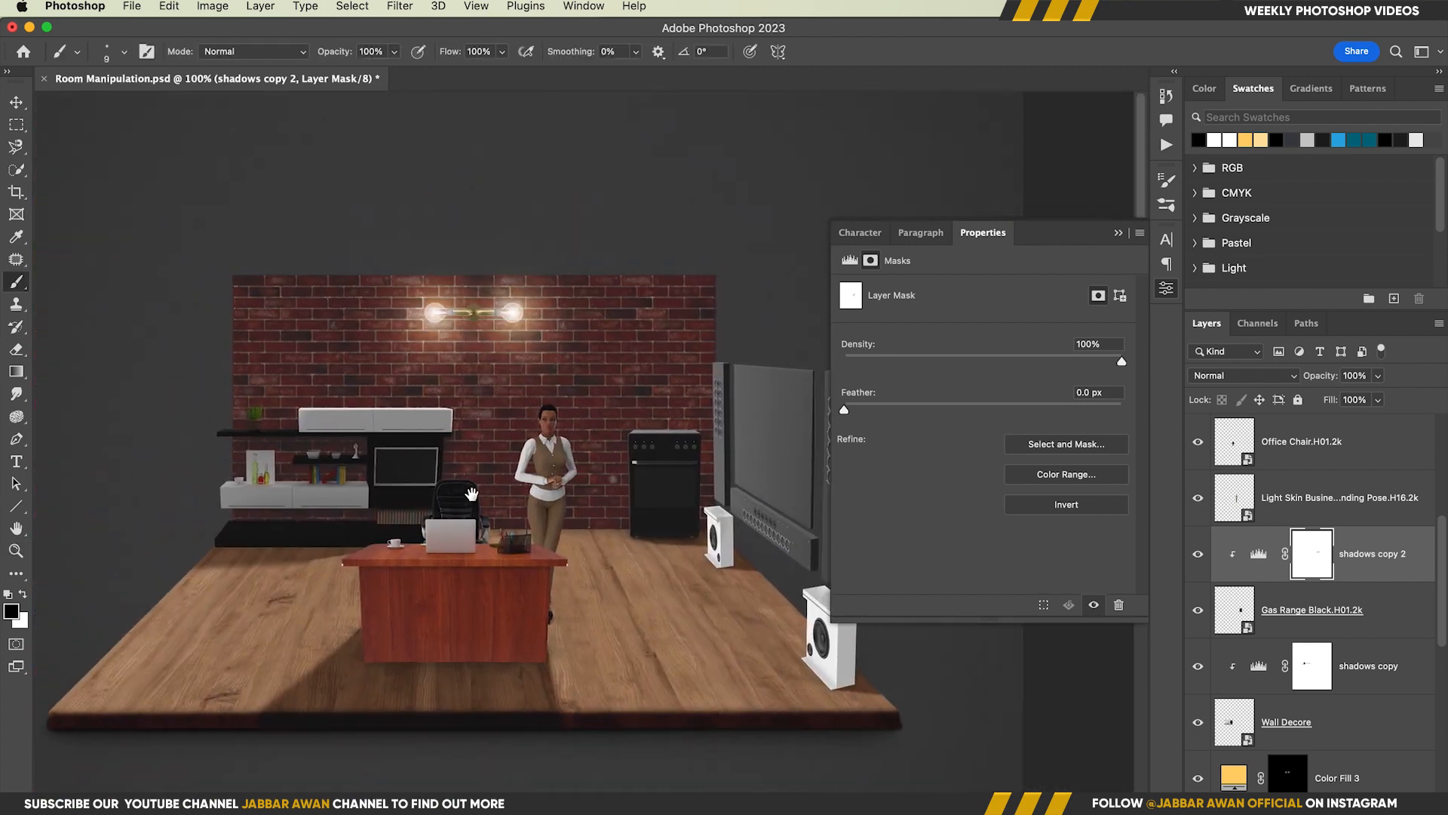
Duplicate the shadows copy 2 Levels layer above the standing woman's layer and clip it to her
{"action": "scroll", "coordinate": [1277, 540], "scroll_direction": "up", "scroll_amount": 1}
{"action": "left_click", "coordinate": [1277, 540]}
{"action": "left_click", "coordinate": [1196, 529]}
{"action": "left_click", "coordinate": [1196, 529]}
{"action": "left_click_drag", "start_coordinate": [1356, 595], "coordinate": [1360, 514]}
{"action": "key", "text": "super+alt+g"}
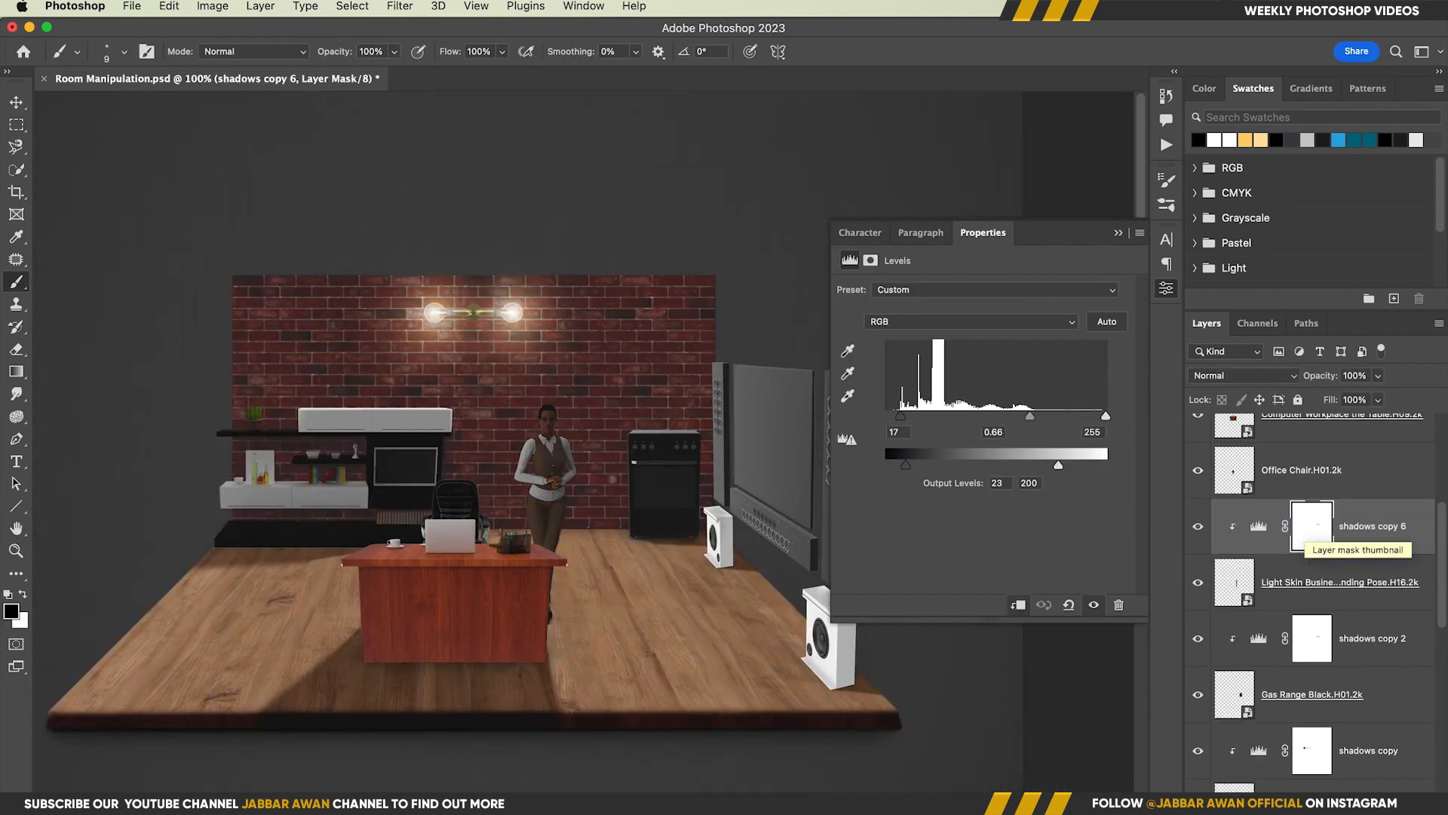
Reset the shadows copy 6 mask to solid white by filling it with black and inverting it
{"action": "key", "text": "x"}
{"action": "key", "text": "super+BackSpace"}
{"action": "left_click_drag", "start_coordinate": [546, 427], "coordinate": [614, 422]}
{"action": "left_click", "coordinate": [1310, 529]}
{"action": "key", "text": "super+i"}
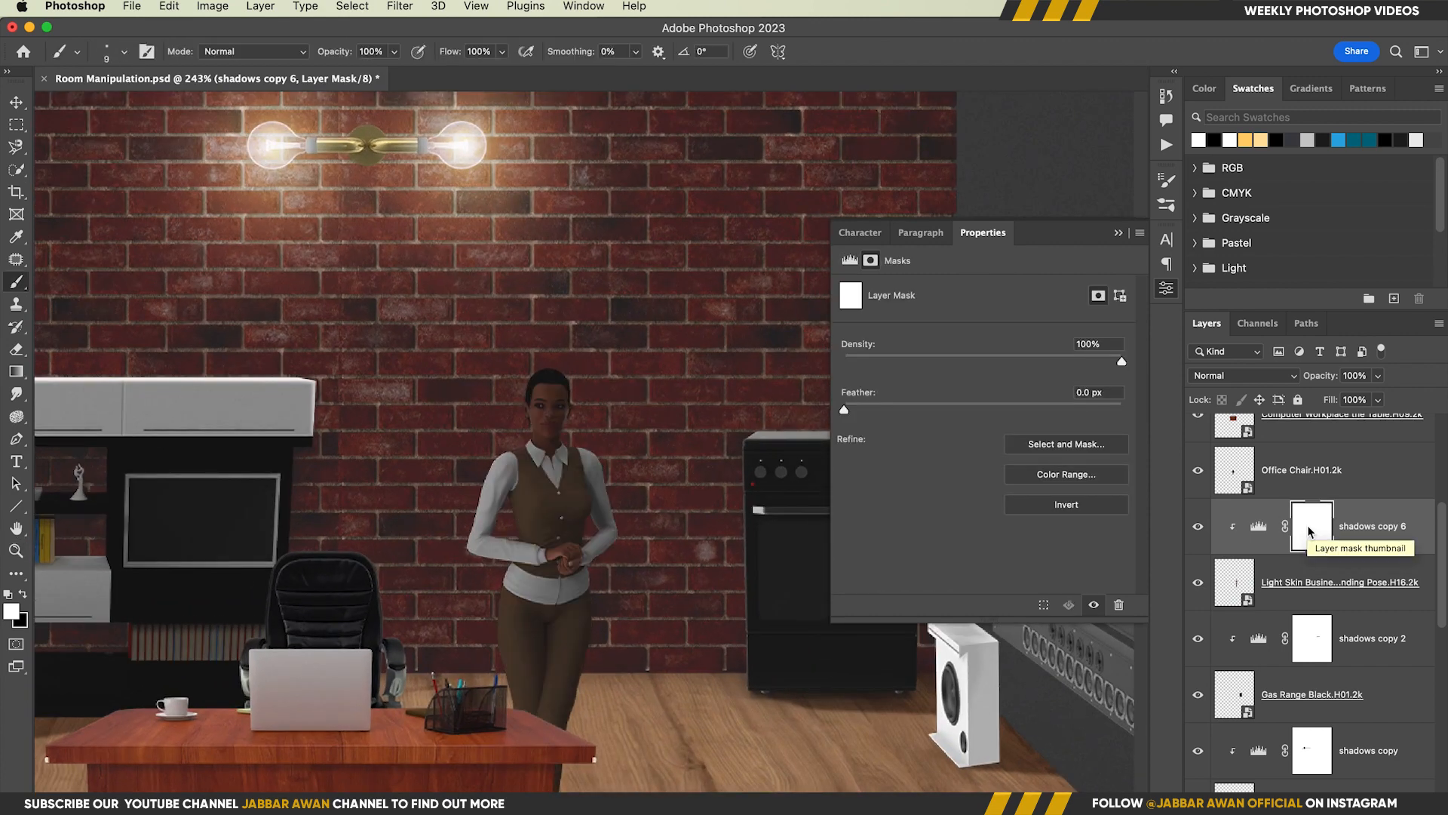
Set the shadows copy 6 Levels to input 0 and 137 with output 33 and 255
{"action": "left_click", "coordinate": [1257, 528]}
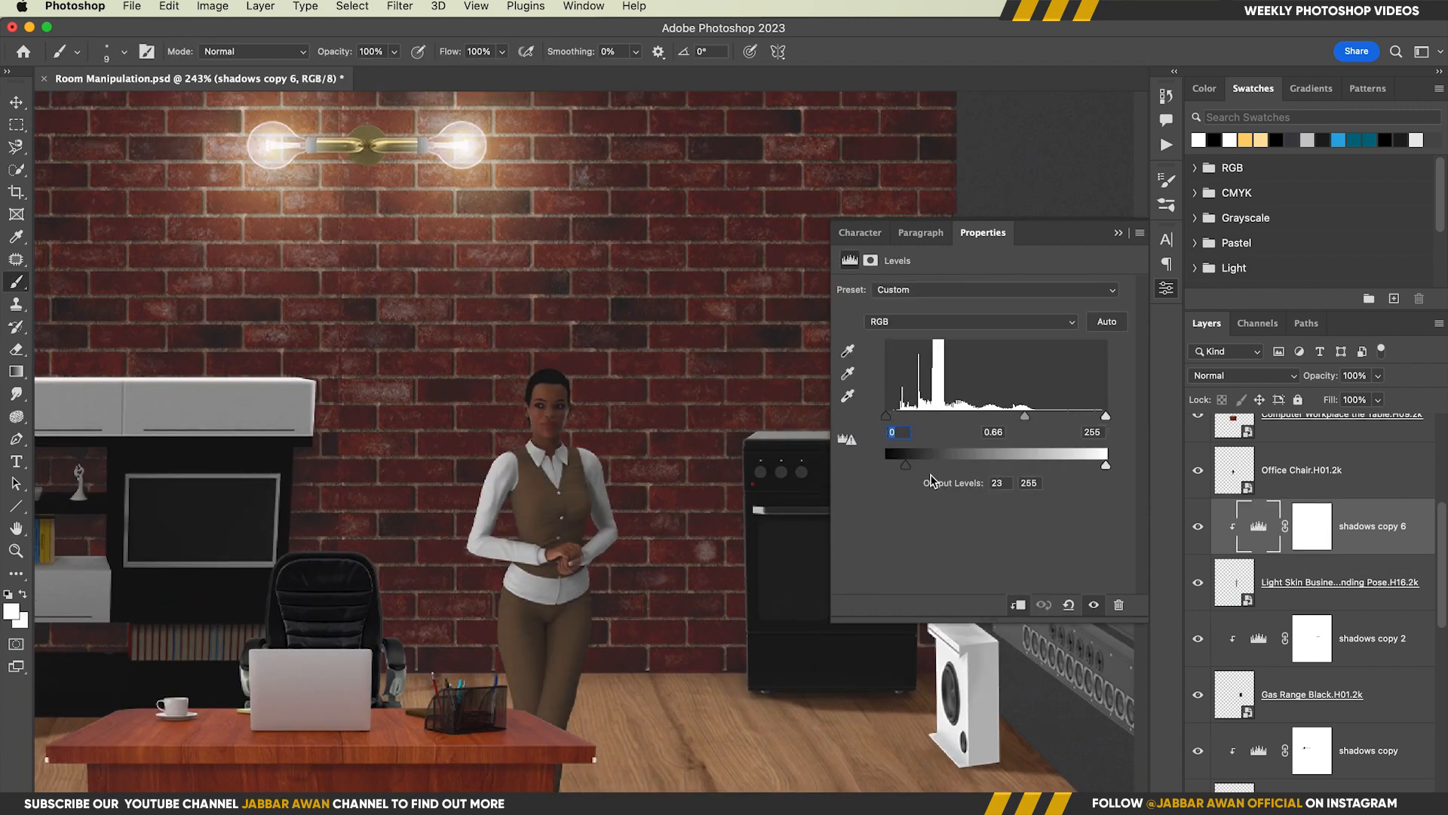
{"action": "left_click_drag", "start_coordinate": [906, 466], "coordinate": [860, 470]}
{"action": "left_click_drag", "start_coordinate": [1106, 416], "coordinate": [1062, 416]}
{"action": "left_click_drag", "start_coordinate": [886, 465], "coordinate": [912, 469]}
{"action": "left_click_drag", "start_coordinate": [1062, 416], "coordinate": [1004, 415]}
Invert the shadows copy 6 mask to solid black
{"action": "left_click", "coordinate": [1321, 522]}
{"action": "key", "text": "super+i"}
{"action": "left_click_drag", "start_coordinate": [543, 378], "coordinate": [600, 377]}
{"action": "left_click_drag", "start_coordinate": [590, 362], "coordinate": [596, 362]}
{"action": "left_click_drag", "start_coordinate": [607, 377], "coordinate": [643, 394]}
Load the woman's silhouette as a selection and shift it slightly to the right of her figure
{"action": "left_click", "coordinate": [1246, 590], "text": "super"}
{"action": "left_click_drag", "start_coordinate": [546, 566], "coordinate": [494, 570]}
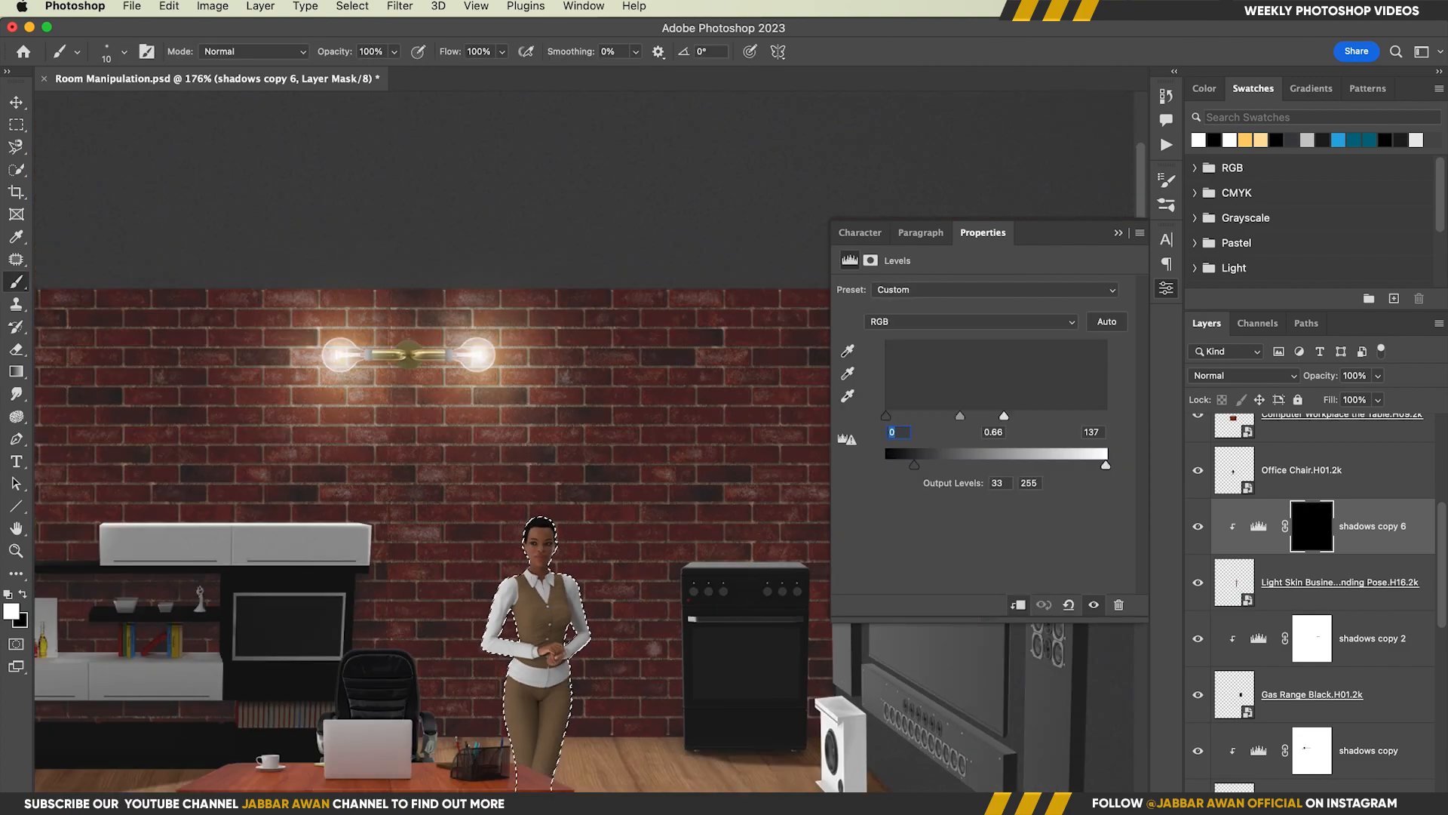
{"action": "left_click_drag", "start_coordinate": [569, 596], "coordinate": [543, 498]}
{"action": "key", "text": "m"}
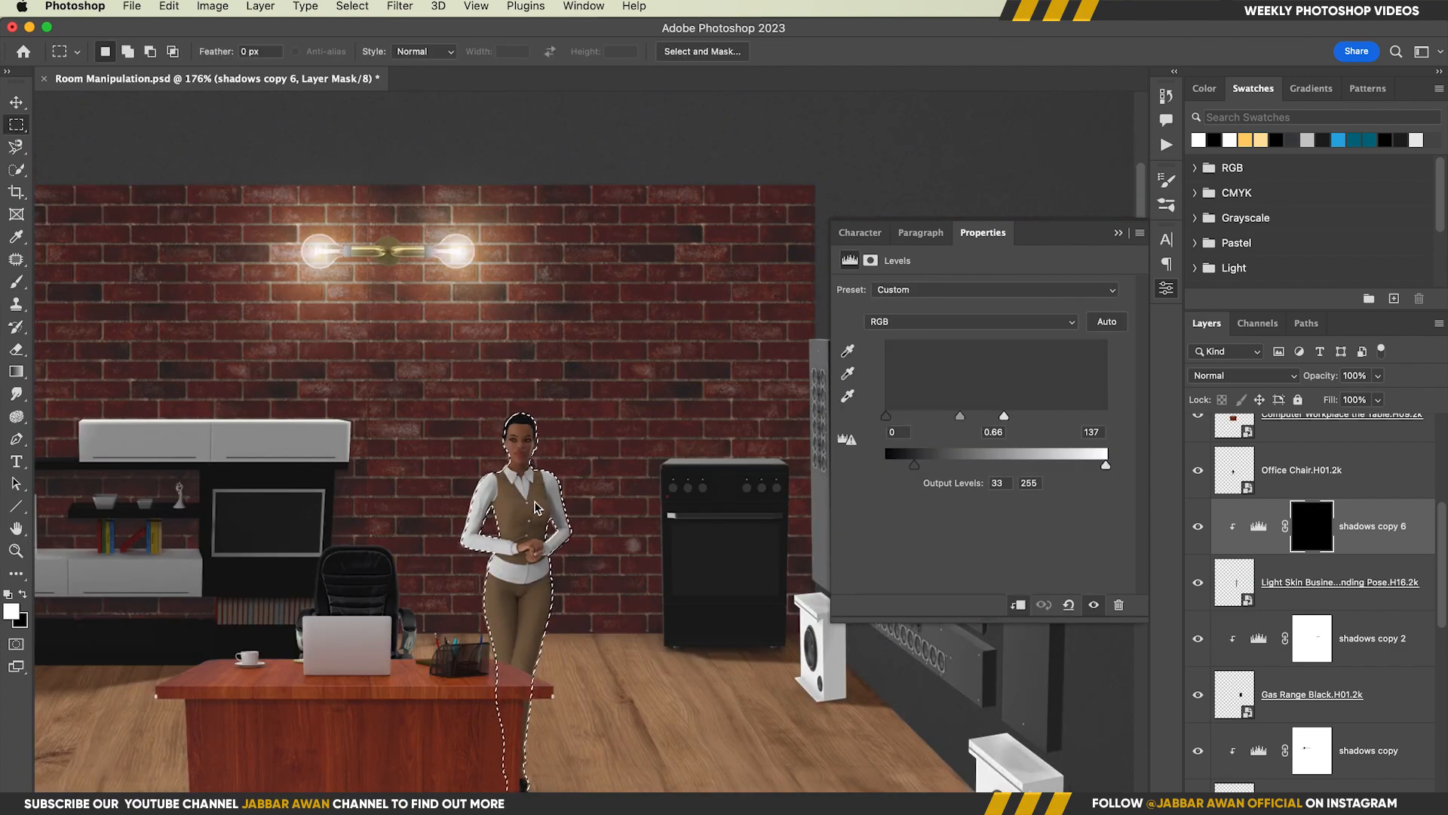
{"action": "left_click_drag", "start_coordinate": [569, 472], "coordinate": [626, 472]}
{"action": "left_click_drag", "start_coordinate": [255, 528], "coordinate": [499, 498]}
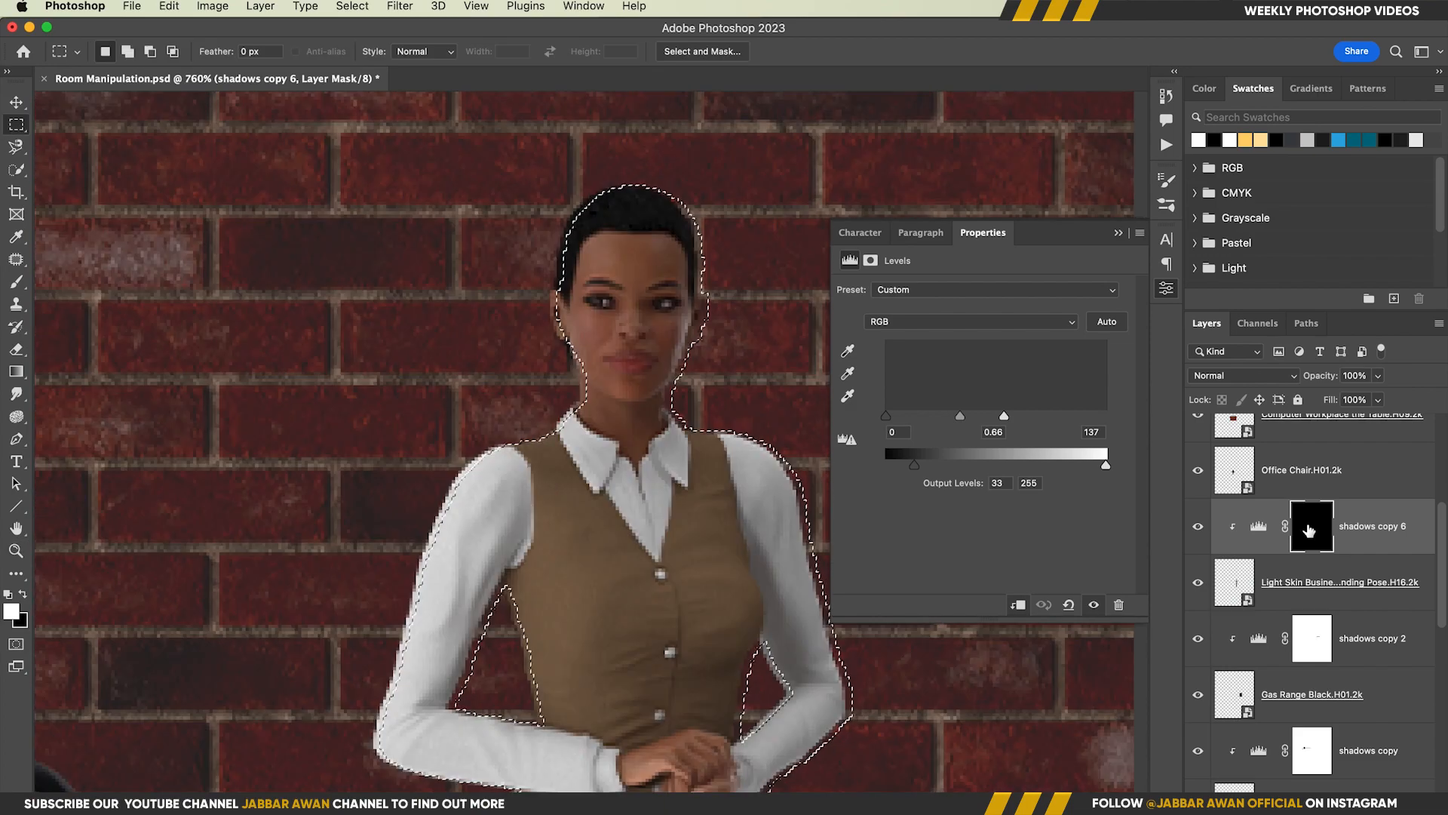
Fill the shadows copy 6 mask with white outside the shifted silhouette and deselect
{"action": "key", "text": "alt+BackSpace"}
{"action": "key", "text": "x"}
{"action": "key", "text": "super+d"}
{"action": "left_click_drag", "start_coordinate": [630, 332], "coordinate": [624, 330]}
Feather the shadows copy 6 mask by 1.3 px
{"action": "left_click", "coordinate": [870, 260]}
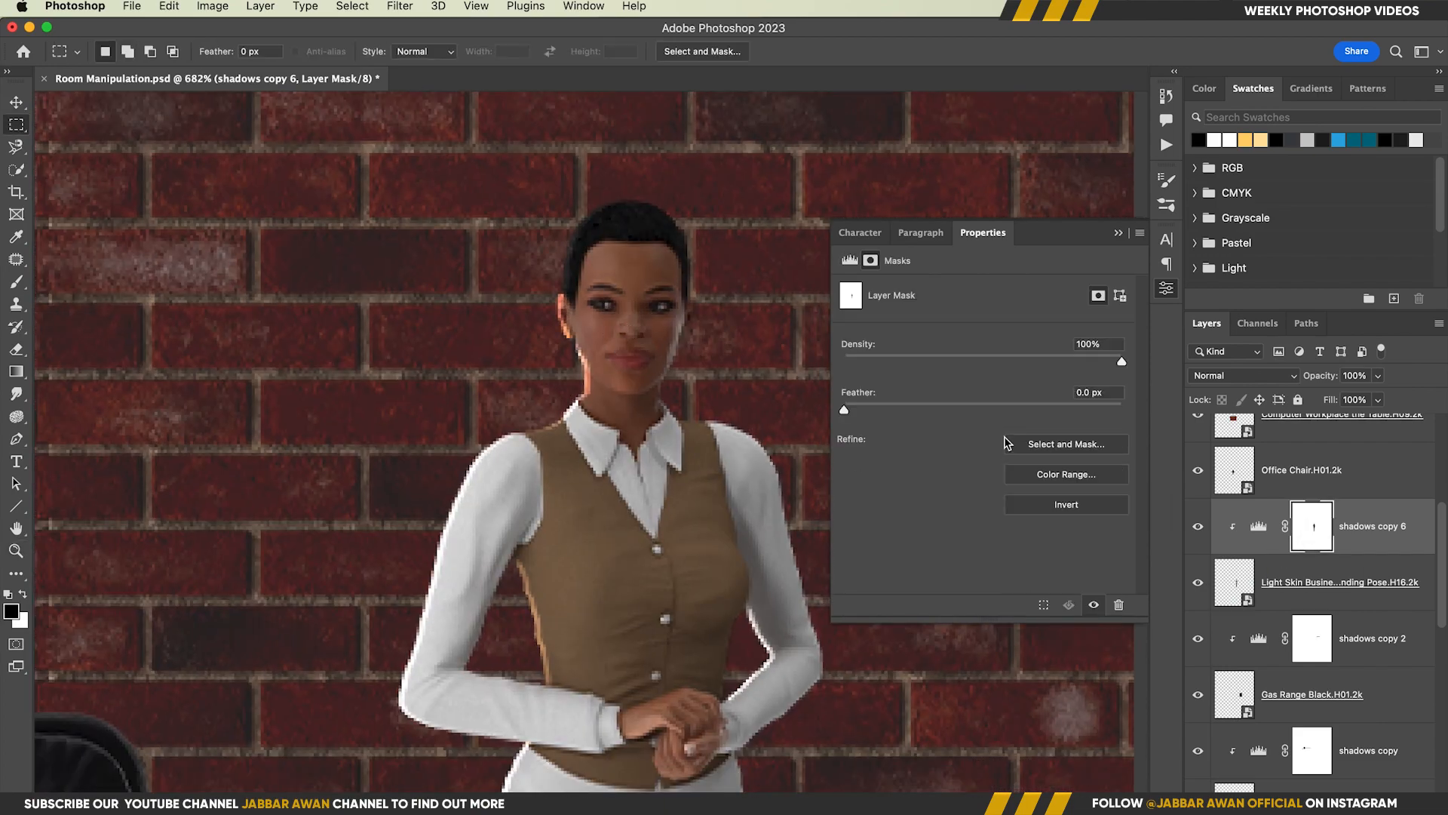
{"action": "left_click_drag", "start_coordinate": [857, 412], "coordinate": [864, 411]}
{"action": "mouse_move", "coordinate": [664, 426]}
{"action": "left_mouse_down"}
{"action": "mouse_move", "coordinate": [645, 422]}
{"action": "mouse_move", "coordinate": [658, 421]}
{"action": "left_mouse_up"}
{"action": "left_click_drag", "start_coordinate": [654, 332], "coordinate": [650, 379]}
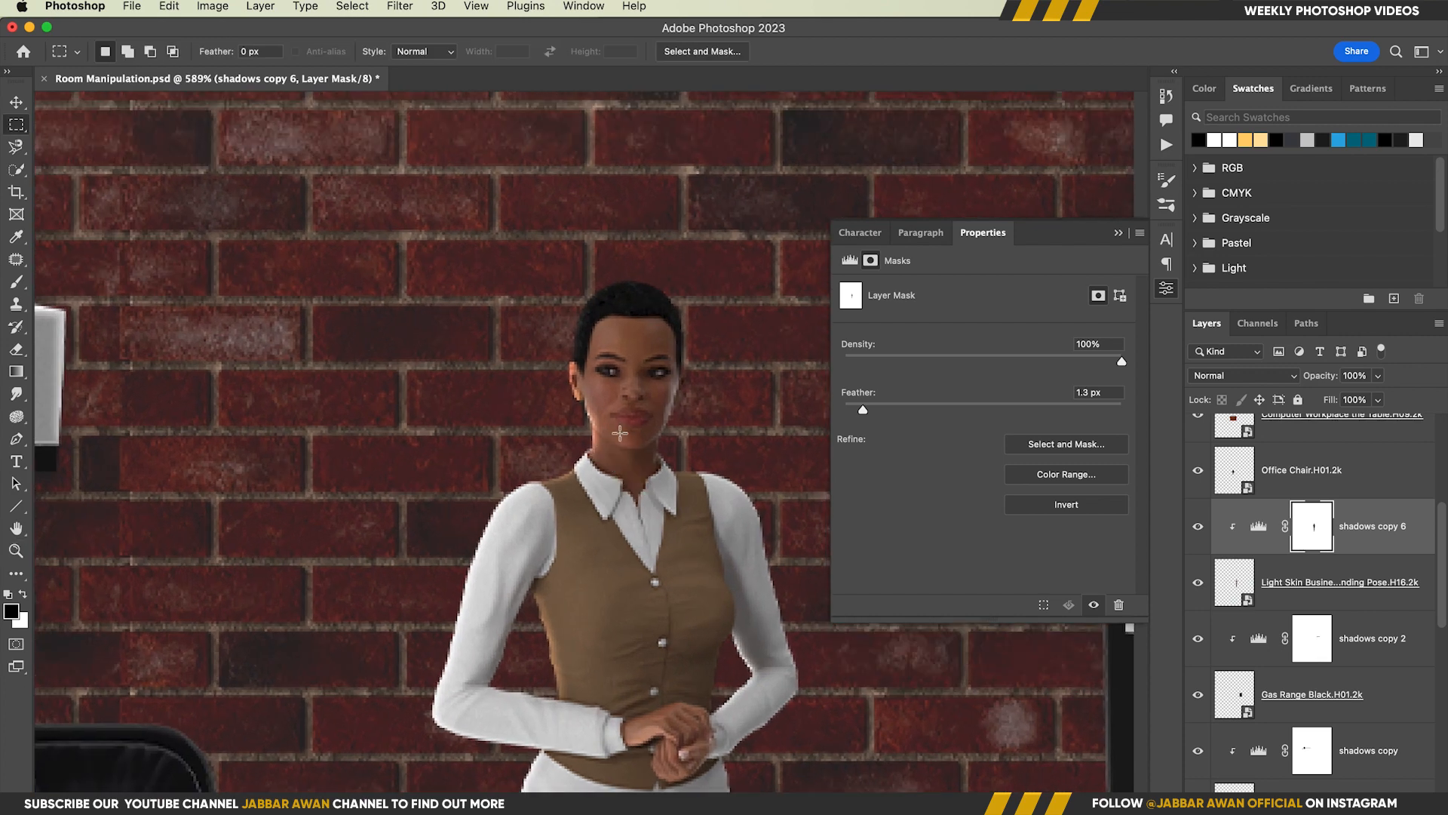
Brush white on the shadows copy 6 mask along the lamp-side edge of the woman's hair, face and neck
{"action": "key", "text": "b"}
{"action": "left_click_drag", "start_coordinate": [580, 287], "coordinate": [581, 279]}
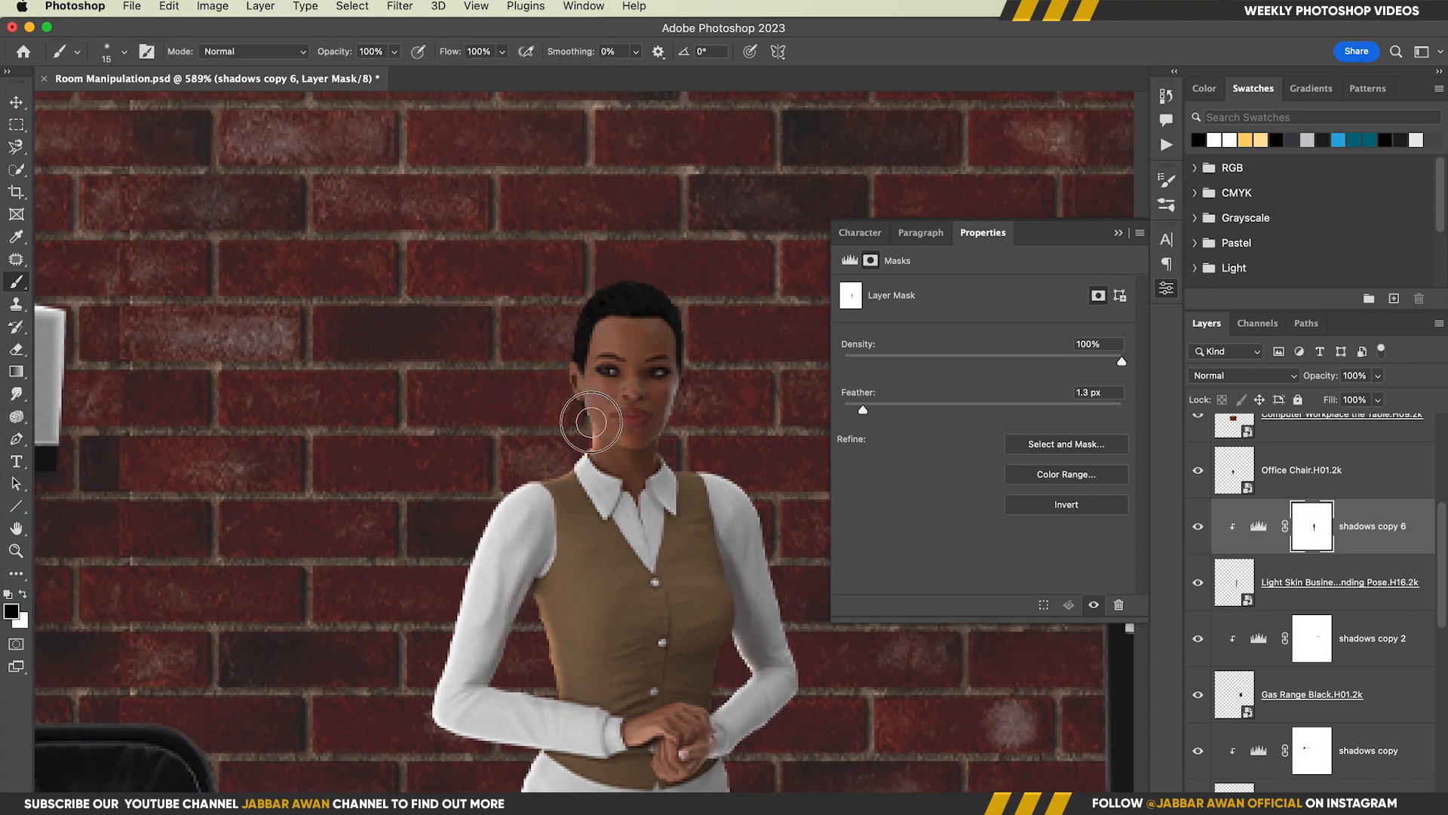
{"action": "key", "text": "x"}
{"action": "left_click_drag", "start_coordinate": [583, 333], "coordinate": [584, 445]}
{"action": "left_click_drag", "start_coordinate": [604, 309], "coordinate": [586, 413]}
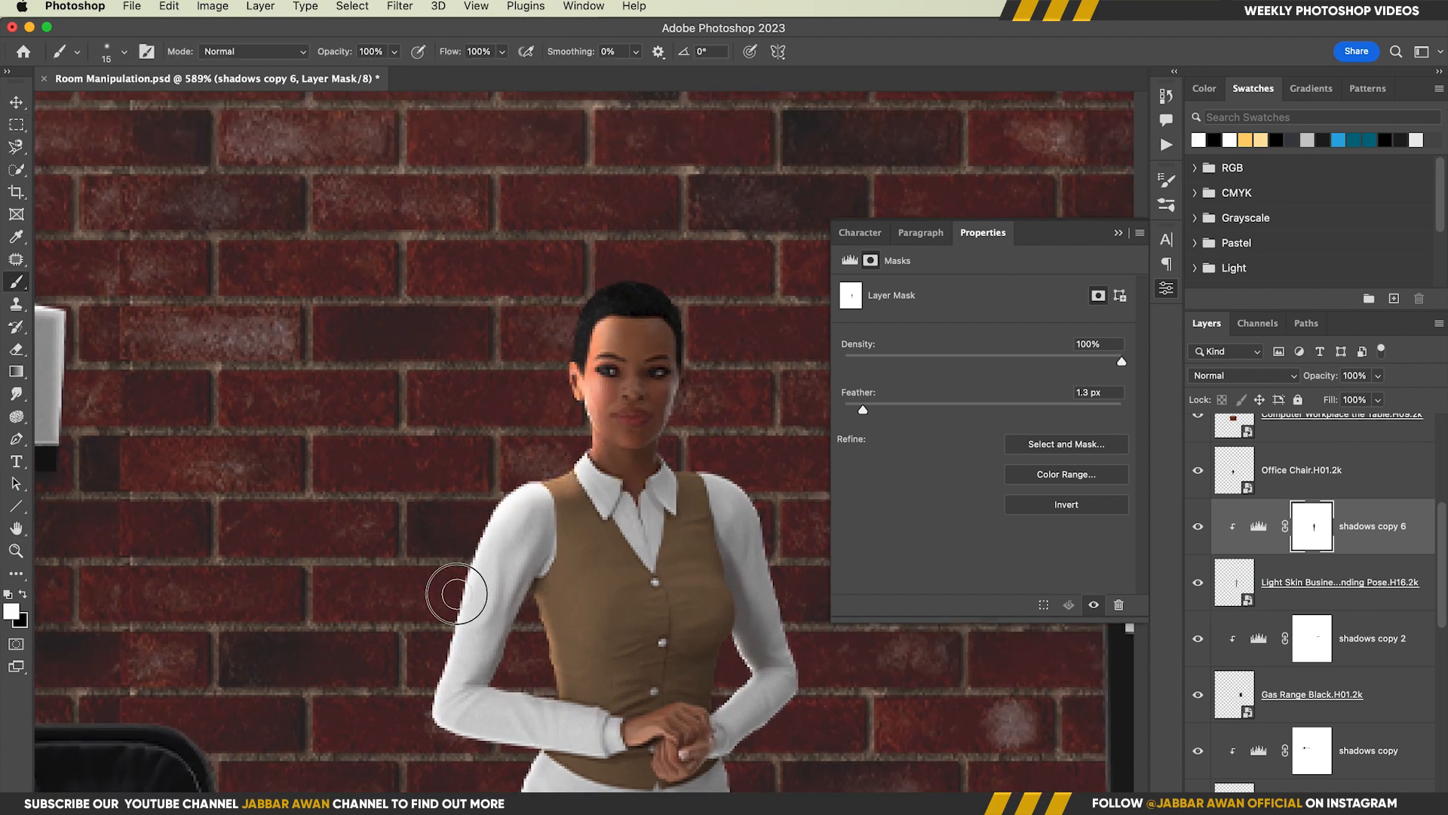
Brush the rim light on the shadows copy 6 mask along the edges of the woman's arms and body
{"action": "left_click_drag", "start_coordinate": [456, 593], "coordinate": [452, 696]}
{"action": "mouse_move", "coordinate": [457, 773]}
{"action": "left_mouse_down"}
{"action": "mouse_move", "coordinate": [453, 520]}
{"action": "mouse_move", "coordinate": [527, 548]}
{"action": "left_mouse_up"}
{"action": "mouse_move", "coordinate": [522, 545]}
{"action": "left_mouse_down"}
{"action": "mouse_move", "coordinate": [500, 562]}
{"action": "mouse_move", "coordinate": [513, 777]}
{"action": "left_mouse_up"}
{"action": "mouse_move", "coordinate": [498, 706]}
{"action": "left_mouse_down"}
{"action": "mouse_move", "coordinate": [494, 455]}
{"action": "mouse_move", "coordinate": [547, 584]}
{"action": "left_mouse_up"}
{"action": "mouse_move", "coordinate": [569, 455]}
{"action": "left_mouse_down", "text": "super"}
{"action": "mouse_move", "coordinate": [666, 410]}
{"action": "mouse_move", "coordinate": [504, 280]}
{"action": "mouse_move", "coordinate": [674, 431]}
{"action": "mouse_move", "coordinate": [729, 627]}
{"action": "left_mouse_up", "text": "super"}
{"action": "left_click_drag", "start_coordinate": [661, 679], "coordinate": [647, 410]}
{"action": "left_click_drag", "start_coordinate": [502, 321], "coordinate": [473, 322], "text": "ctrl+alt"}
{"action": "left_click_drag", "start_coordinate": [567, 300], "coordinate": [560, 403]}
{"action": "mouse_move", "coordinate": [559, 503]}
{"action": "left_mouse_down"}
{"action": "mouse_move", "coordinate": [556, 277]}
{"action": "mouse_move", "coordinate": [542, 637]}
{"action": "mouse_move", "coordinate": [637, 298]}
{"action": "left_mouse_up"}
{"action": "left_click_drag", "start_coordinate": [617, 312], "coordinate": [588, 447]}
{"action": "left_click_drag", "start_coordinate": [630, 214], "coordinate": [623, 301]}
{"action": "mouse_move", "coordinate": [623, 301]}
{"action": "left_mouse_down"}
{"action": "mouse_move", "coordinate": [593, 503]}
{"action": "mouse_move", "coordinate": [624, 336]}
{"action": "left_mouse_up"}
{"action": "left_click_drag", "start_coordinate": [643, 475], "coordinate": [520, 468], "text": "super"}
Set the white input level of the shadows copy 6 Levels adjustment to 177
{"action": "left_click", "coordinate": [1260, 527]}
{"action": "left_click_drag", "start_coordinate": [1004, 415], "coordinate": [1042, 418]}
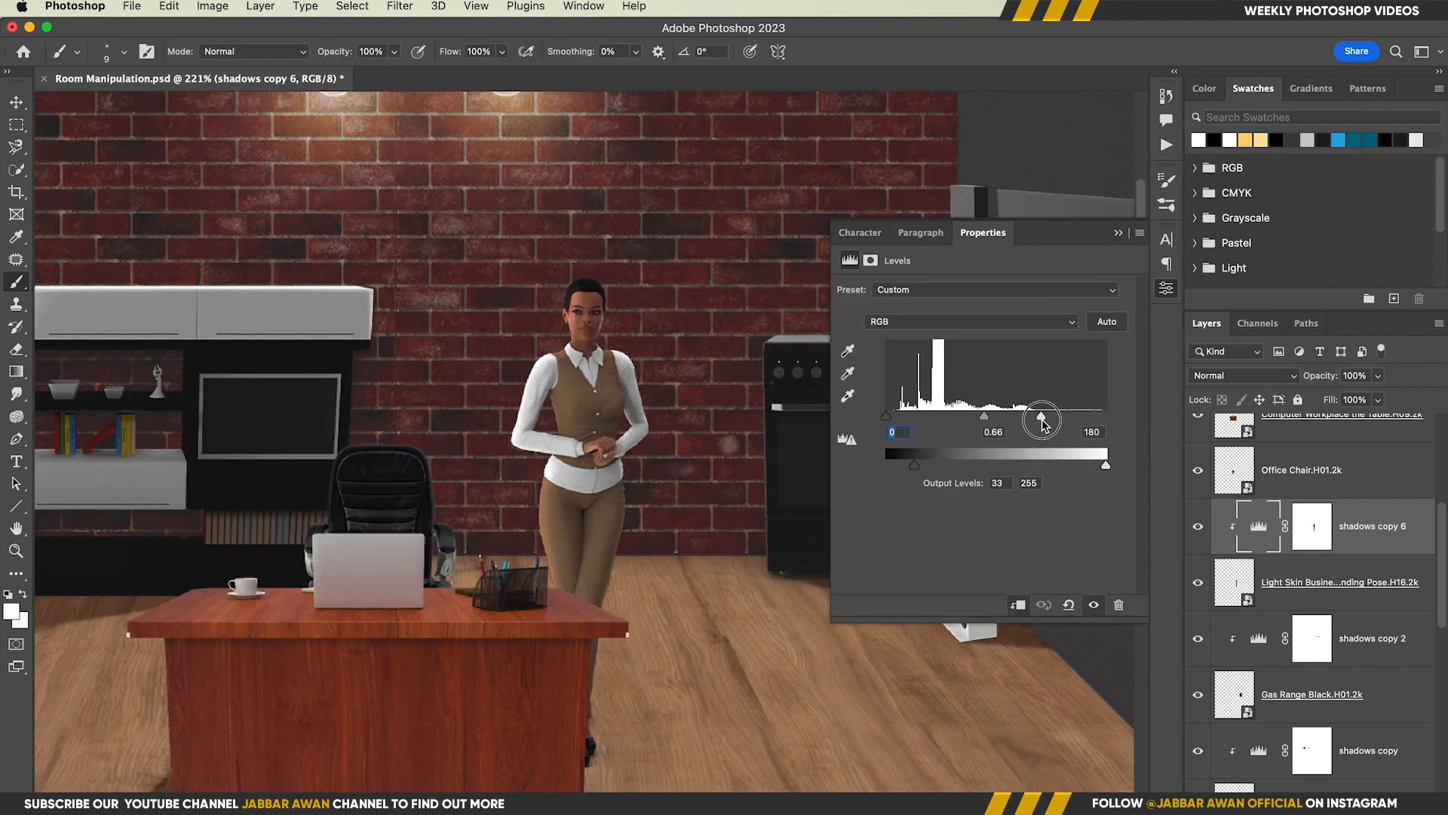
{"action": "left_click_drag", "start_coordinate": [743, 430], "coordinate": [679, 433], "text": "super"}
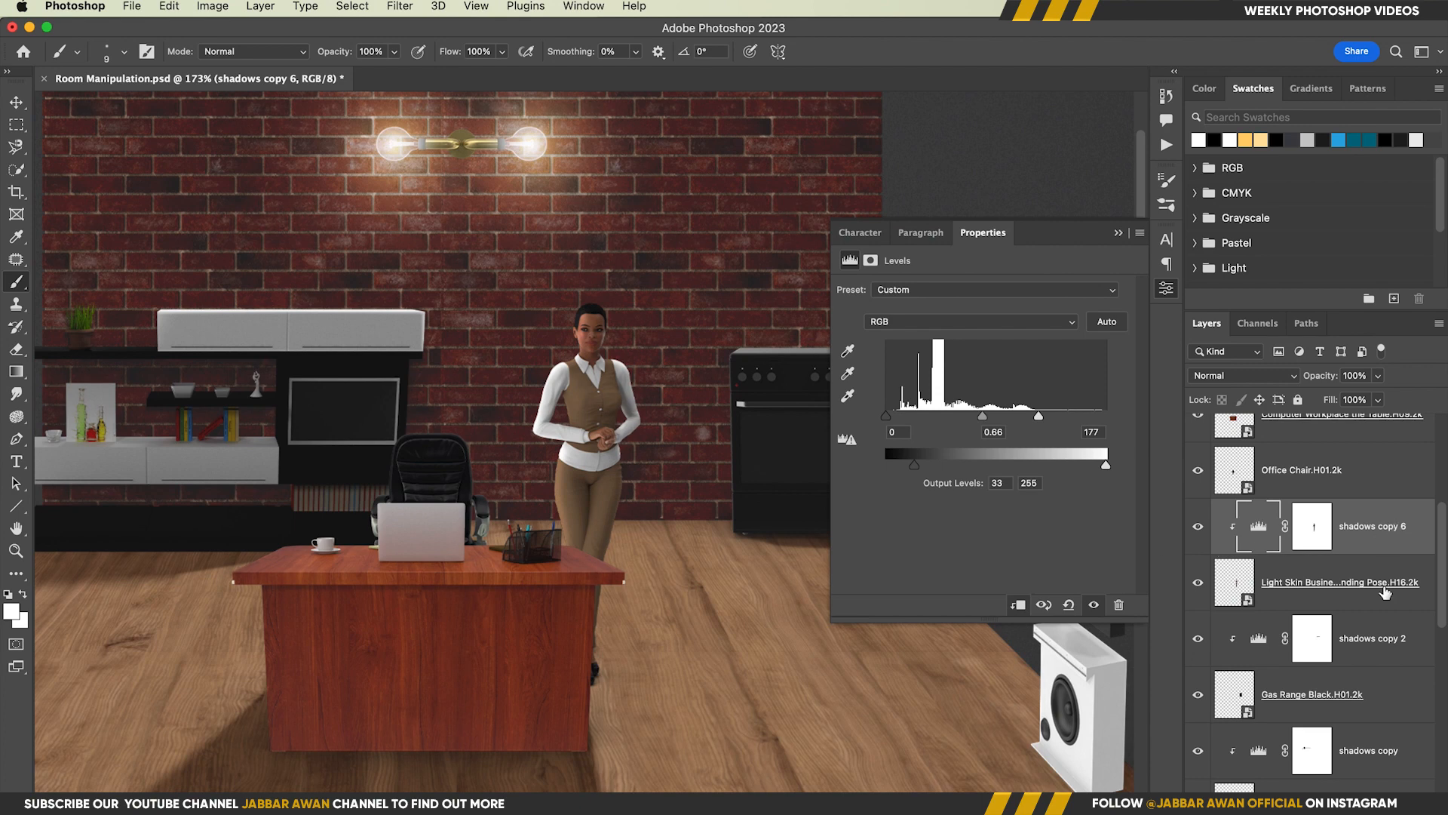
Duplicate the shadows copy 2 Levels layer above shadows copy 6 and fill its mask with black
{"action": "left_click_drag", "start_coordinate": [1379, 649], "coordinate": [1372, 498], "text": "alt"}
{"action": "left_click", "coordinate": [1306, 531]}
{"action": "key", "text": "super+BackSpace"}
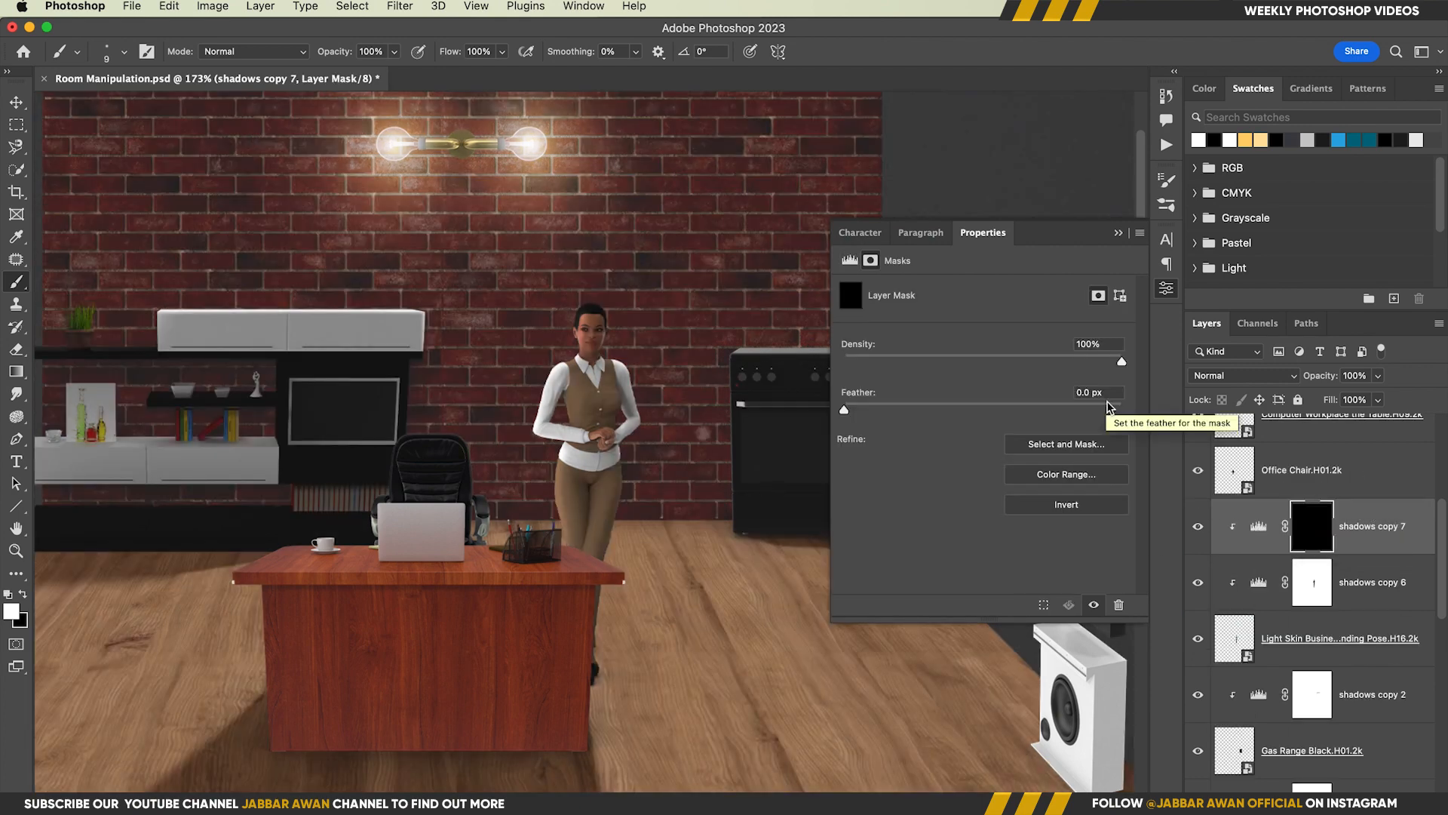
Lower the shadows copy 7 mask density slightly and move the layer below shadows copy 6
{"action": "left_click_drag", "start_coordinate": [1122, 361], "coordinate": [1090, 364]}
{"action": "left_click_drag", "start_coordinate": [1377, 532], "coordinate": [1374, 598]}
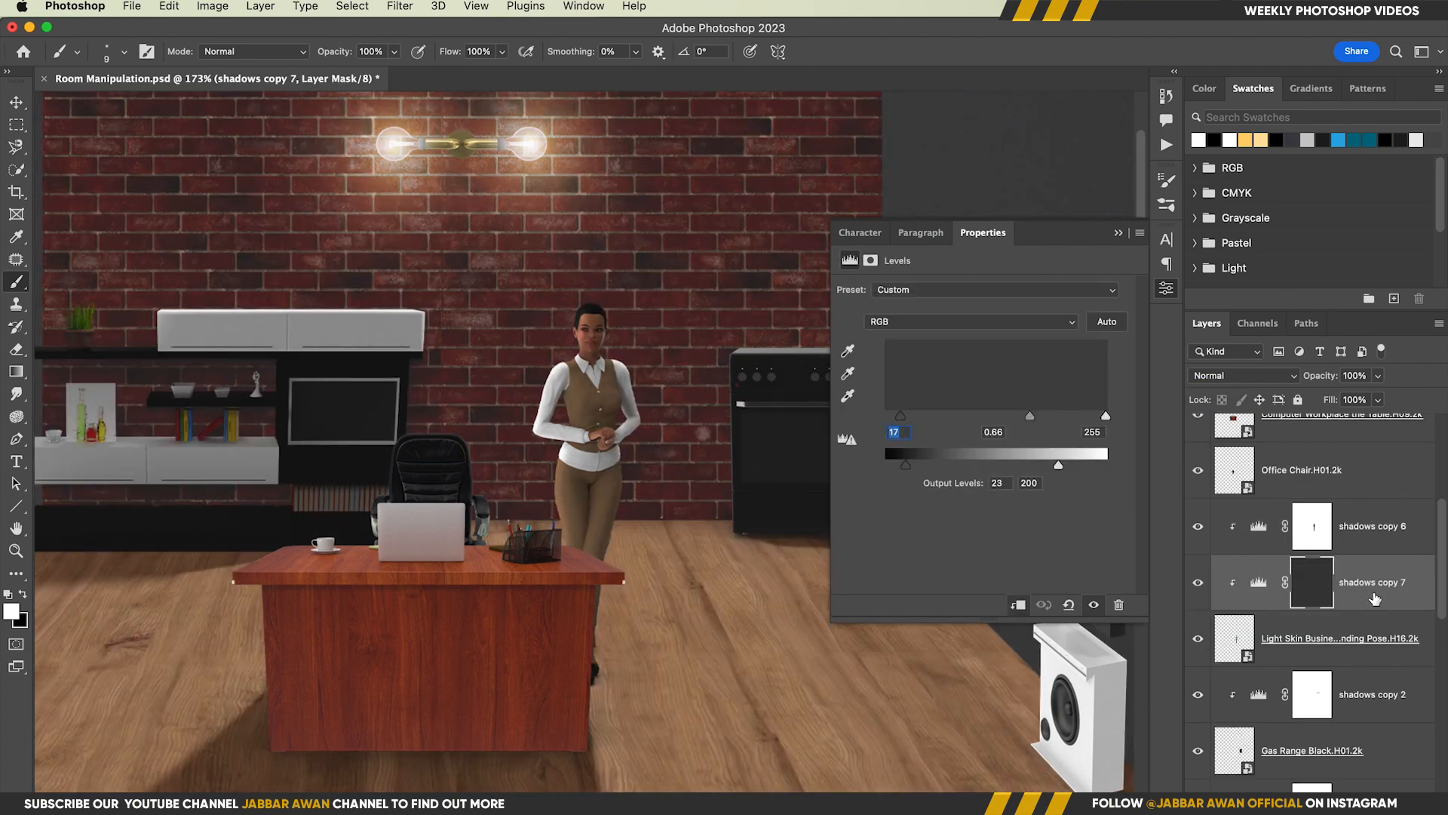
{"action": "key", "text": "z"}
{"action": "left_click_drag", "start_coordinate": [605, 475], "coordinate": [572, 466]}
Select the Realistic_Sunlight (4) layer and make it visible
{"action": "left_click_drag", "start_coordinate": [1441, 572], "coordinate": [1442, 491]}
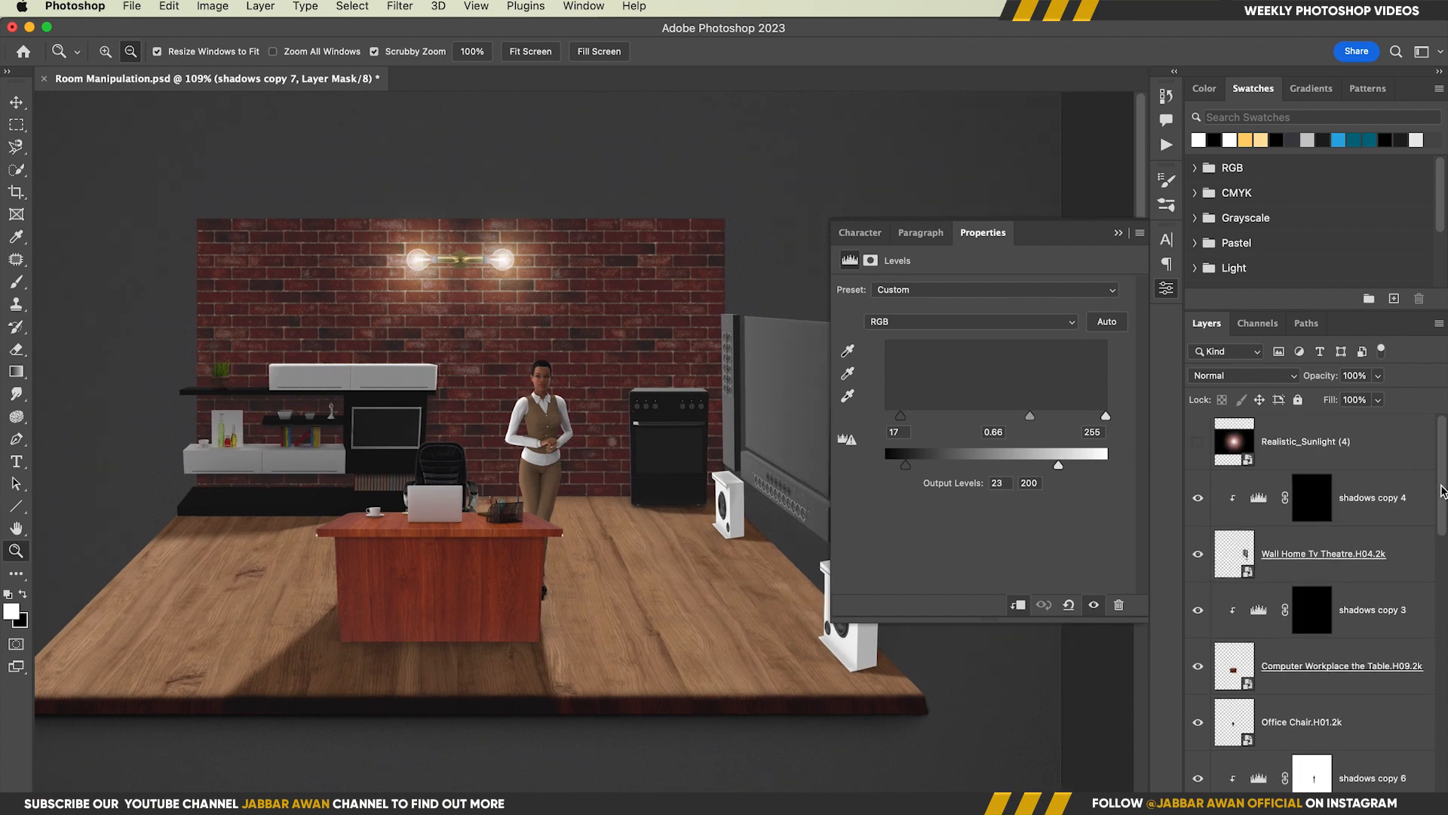
{"action": "left_click", "coordinate": [1347, 493]}
{"action": "left_click", "coordinate": [449, 393]}
{"action": "left_click", "coordinate": [1261, 445]}
{"action": "left_click", "coordinate": [1198, 442]}
{"action": "left_click_drag", "start_coordinate": [549, 487], "coordinate": [528, 489]}
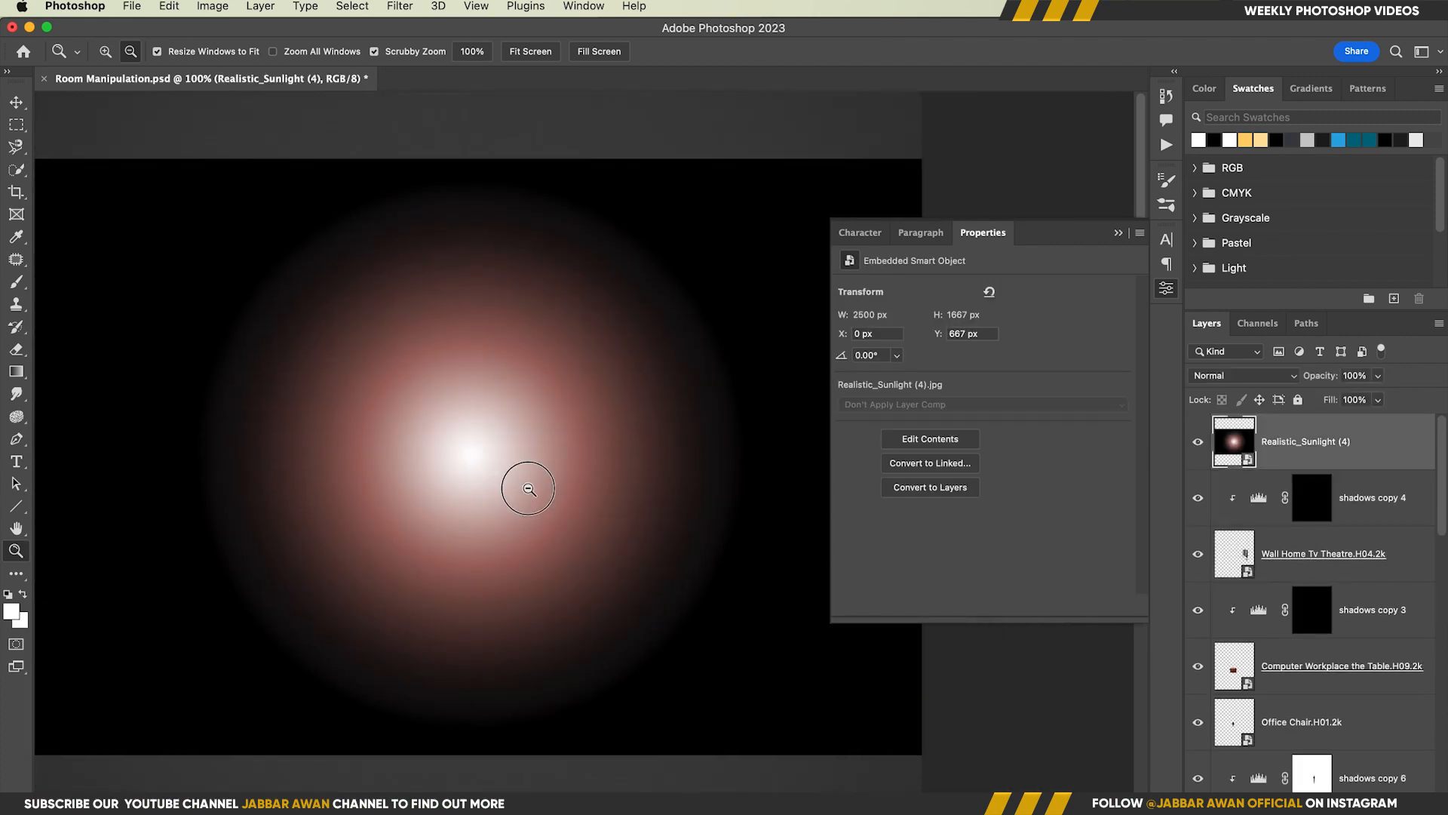
Transform the sunlight image and set its blend mode to Screen
{"action": "key", "text": "super+t"}
{"action": "left_click_drag", "start_coordinate": [920, 753], "coordinate": [536, 601]}
{"action": "left_click_drag", "start_coordinate": [480, 459], "coordinate": [917, 317]}
{"action": "left_click", "coordinate": [1243, 376]}
{"action": "left_click", "coordinate": [1241, 527]}
Center the sunlight glow over the wall lamp's left bulb and scale it to 70.50%
{"action": "key", "text": "super+t"}
{"action": "mouse_move", "coordinate": [486, 338]}
{"action": "left_mouse_down"}
{"action": "mouse_move", "coordinate": [498, 337]}
{"action": "mouse_move", "coordinate": [459, 335]}
{"action": "left_mouse_up"}
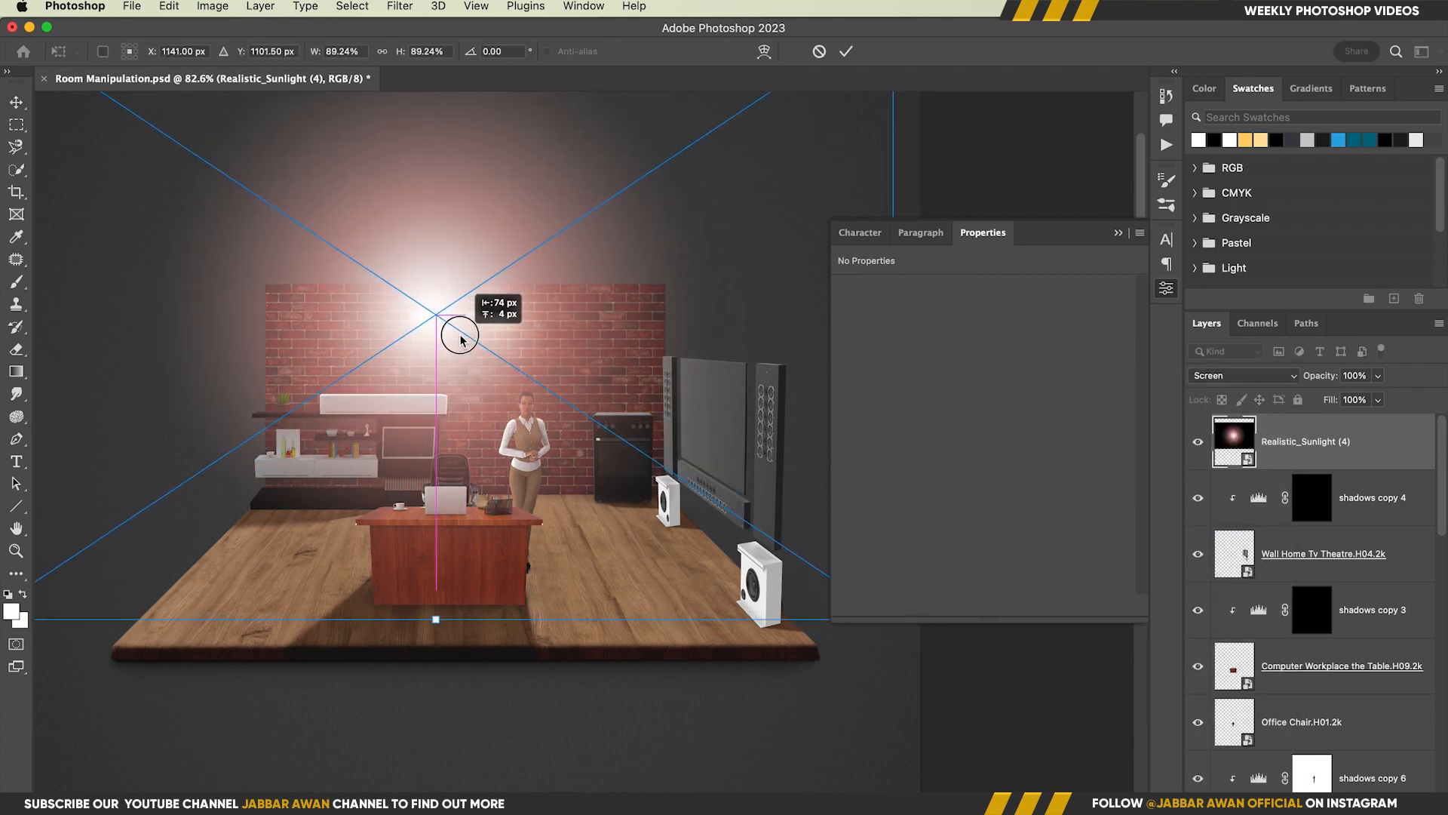
{"action": "left_click_drag", "start_coordinate": [896, 190], "coordinate": [809, 188]}
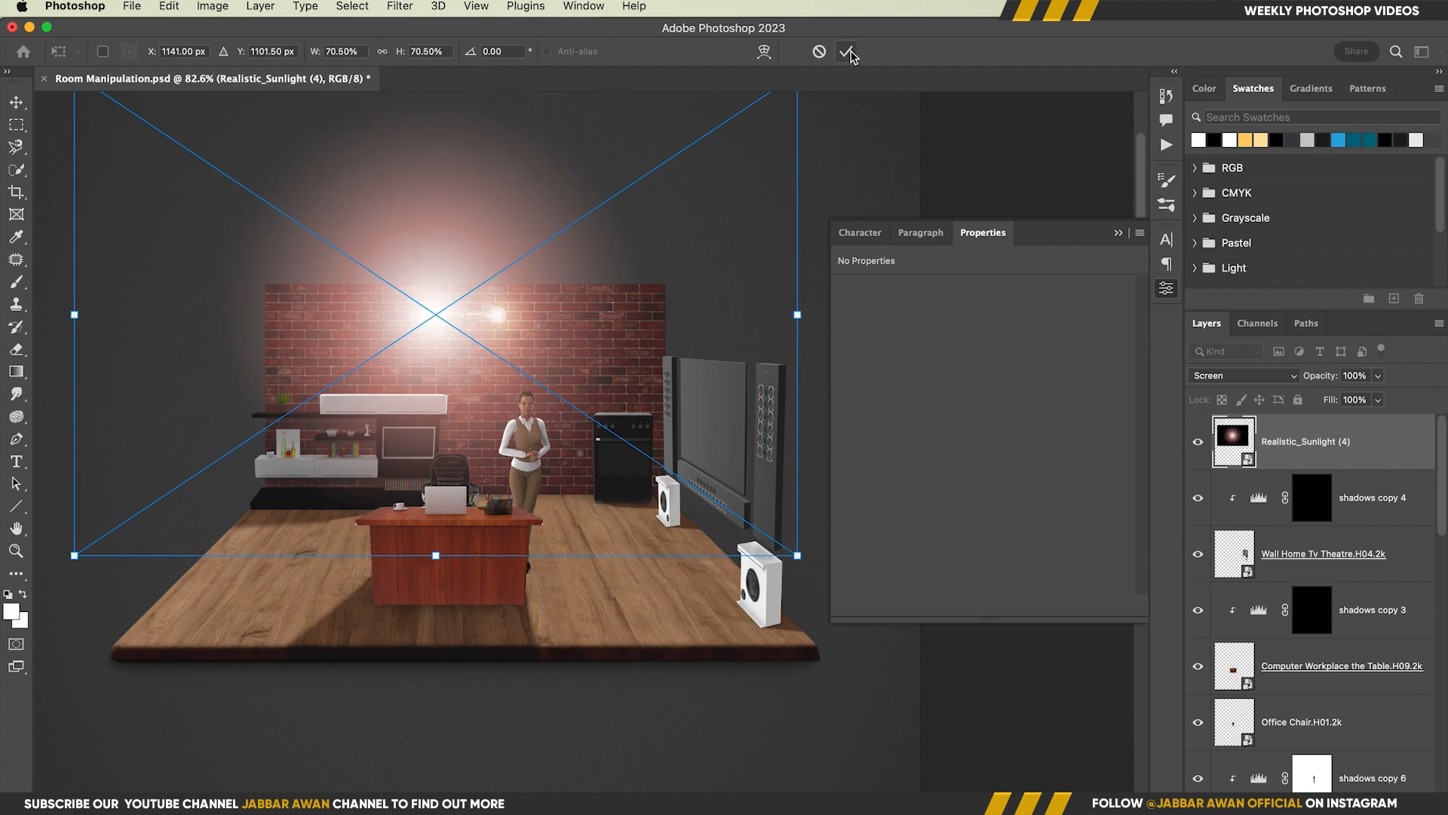
{"action": "left_click", "coordinate": [846, 52]}
Duplicate the sunlight glow and place the copy over the wall lamp's right bulb
{"action": "key", "text": "z"}
{"action": "left_click_drag", "start_coordinate": [448, 346], "coordinate": [481, 343]}
{"action": "key", "text": "v"}
{"action": "left_click_drag", "start_coordinate": [427, 315], "coordinate": [519, 315]}
Set both sunlight layers to the Linear Dodge (Add) blend mode with a fill of 17%
{"action": "left_click", "coordinate": [1342, 499], "text": "shift"}
{"action": "left_click", "coordinate": [1243, 375]}
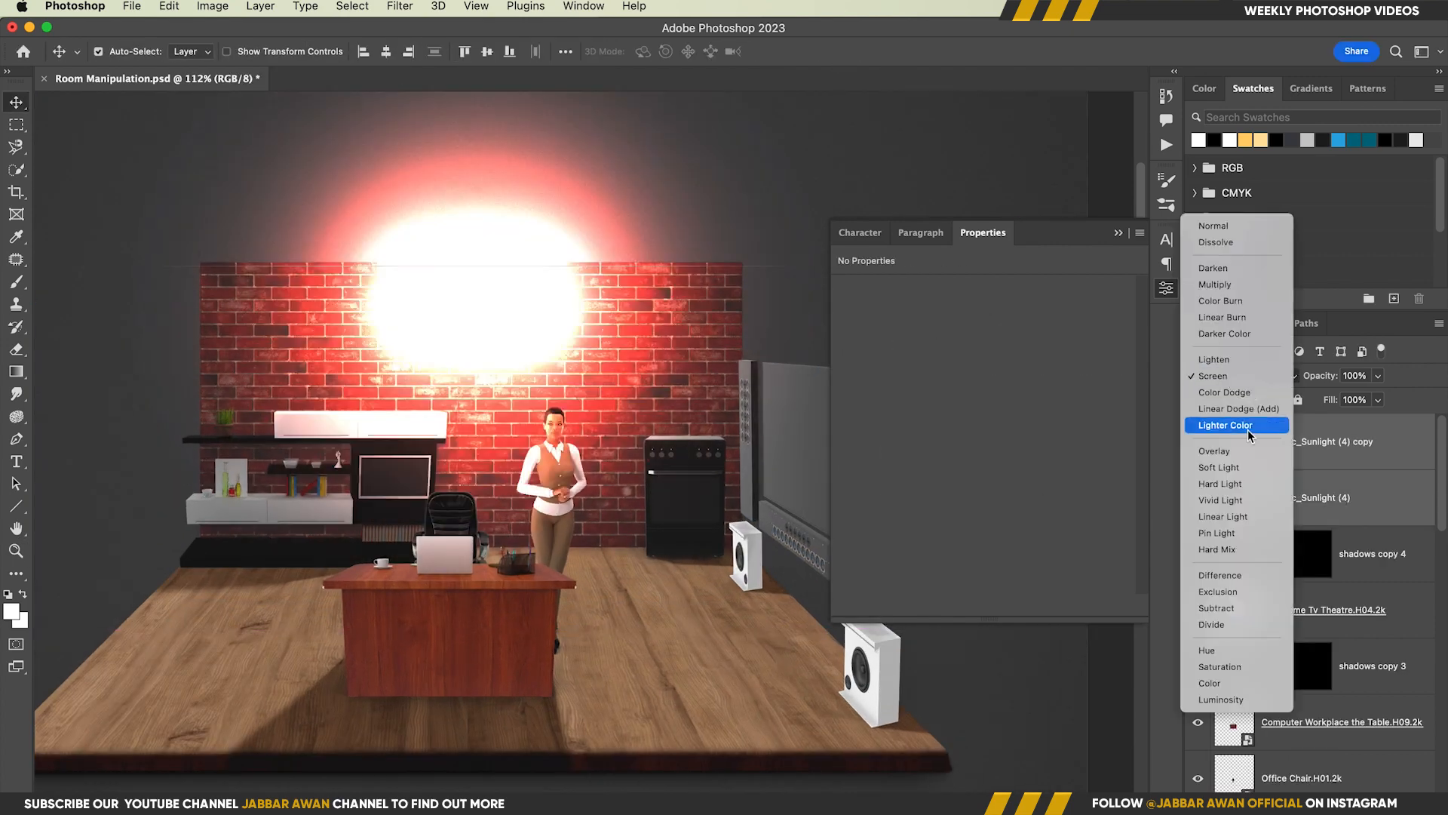
{"action": "left_click", "coordinate": [1251, 410]}
{"action": "left_click_drag", "start_coordinate": [1330, 400], "coordinate": [1191, 433]}
{"action": "key", "text": "z"}
{"action": "left_click_drag", "start_coordinate": [673, 426], "coordinate": [592, 424]}
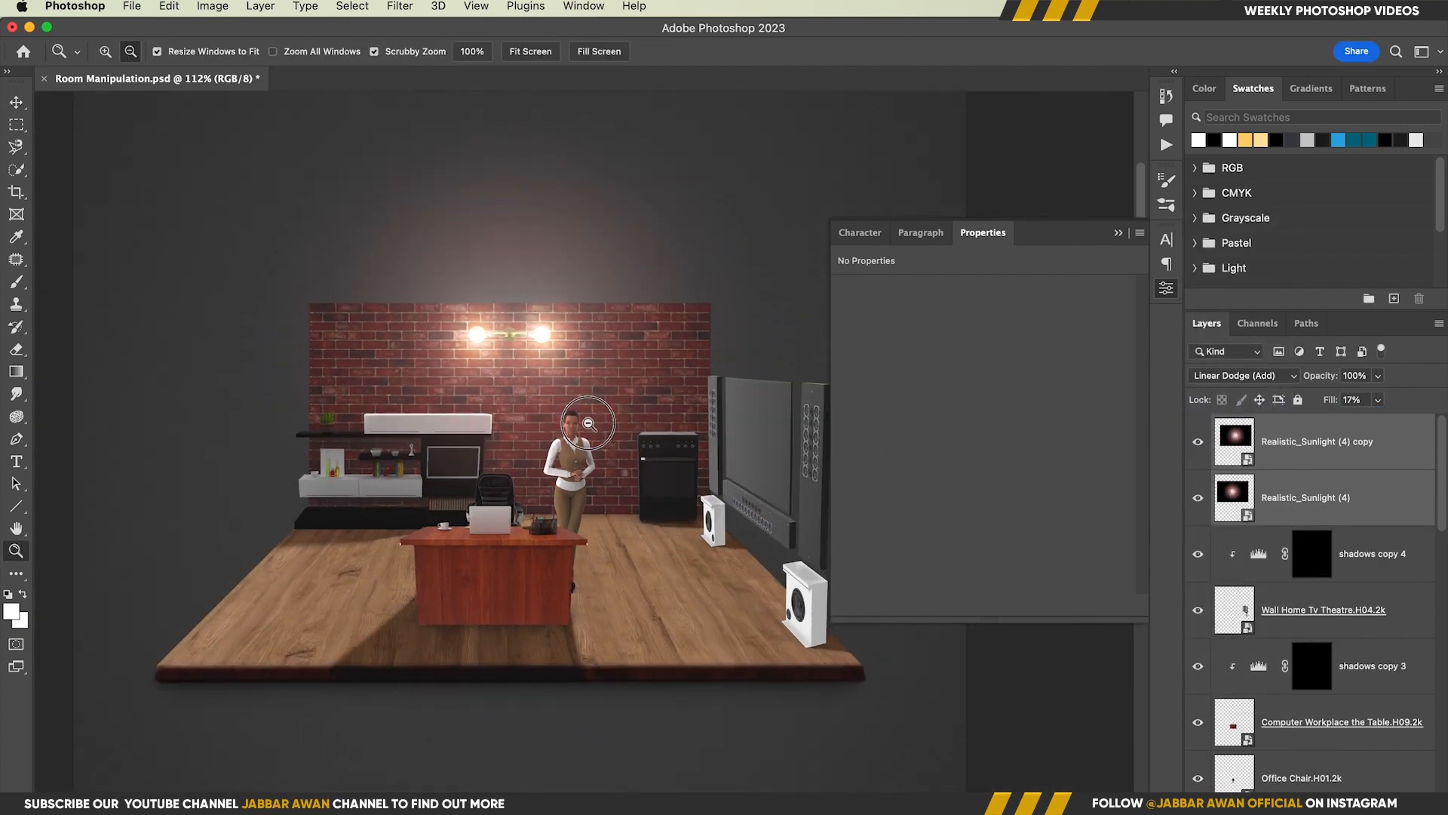
Raise the fill of both sunlight layers to 23%
{"action": "left_click_drag", "start_coordinate": [524, 353], "coordinate": [552, 352]}
{"action": "key", "text": "super+0"}
{"action": "key", "text": "v"}
{"action": "left_click_drag", "start_coordinate": [1326, 404], "coordinate": [1332, 404]}
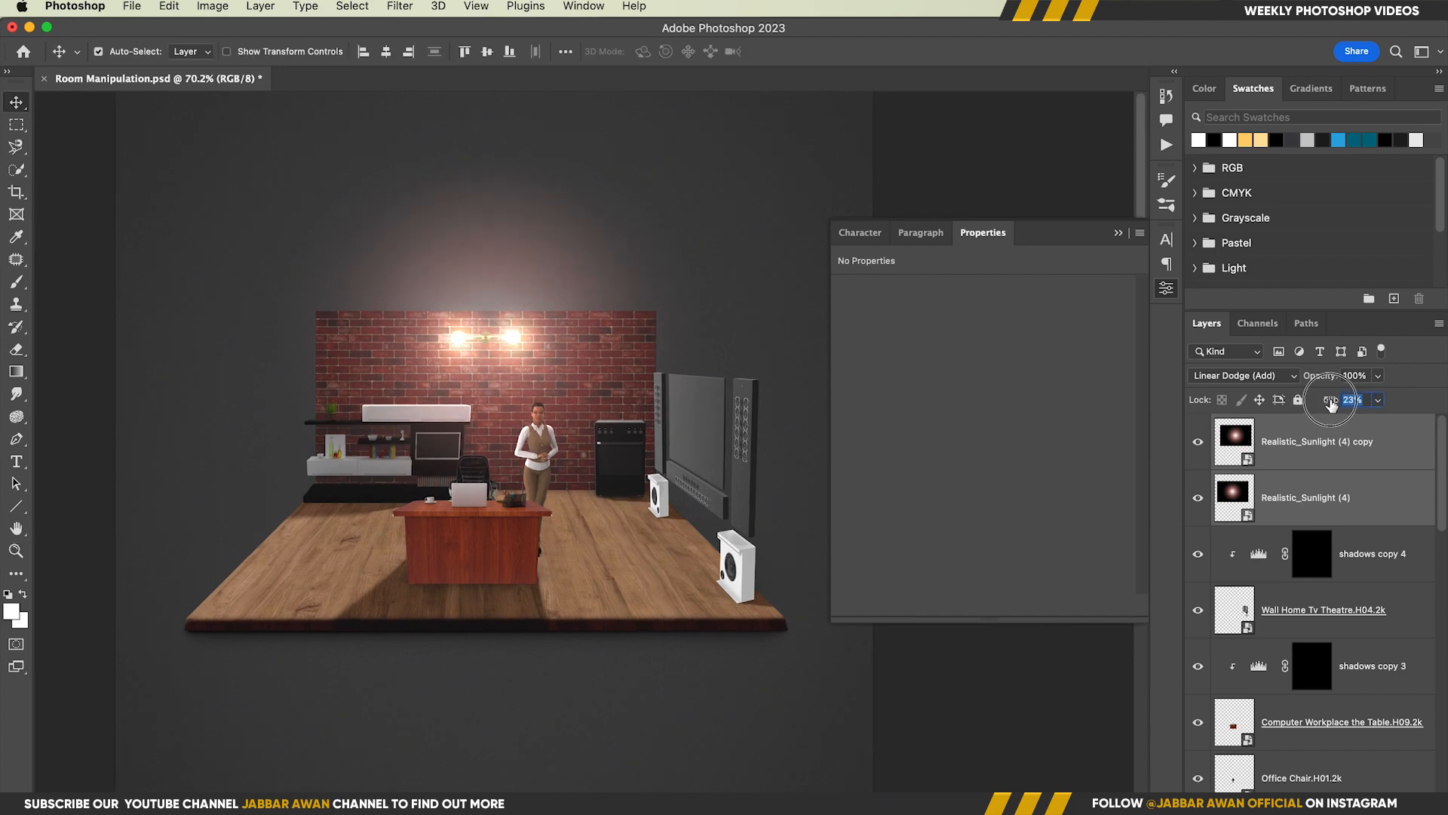
Lock both Realistic_Sunlight layers
{"action": "left_click_drag", "start_coordinate": [743, 511], "coordinate": [884, 500], "text": "super"}
{"action": "left_click", "coordinate": [1392, 768]}
{"action": "mouse_move", "coordinate": [1441, 501]}
{"action": "left_mouse_down"}
{"action": "mouse_move", "coordinate": [1441, 515]}
{"action": "mouse_move", "coordinate": [1441, 498]}
{"action": "left_mouse_up"}
{"action": "left_click", "coordinate": [1316, 445]}
{"action": "left_click", "coordinate": [1297, 494], "text": "shift"}
{"action": "left_click", "coordinate": [1298, 400]}
Paint white on the shadows copy 3 layer mask to shade the desk's front panel and the edges under its top
{"action": "left_click", "coordinate": [740, 503]}
{"action": "left_click", "coordinate": [1314, 560]}
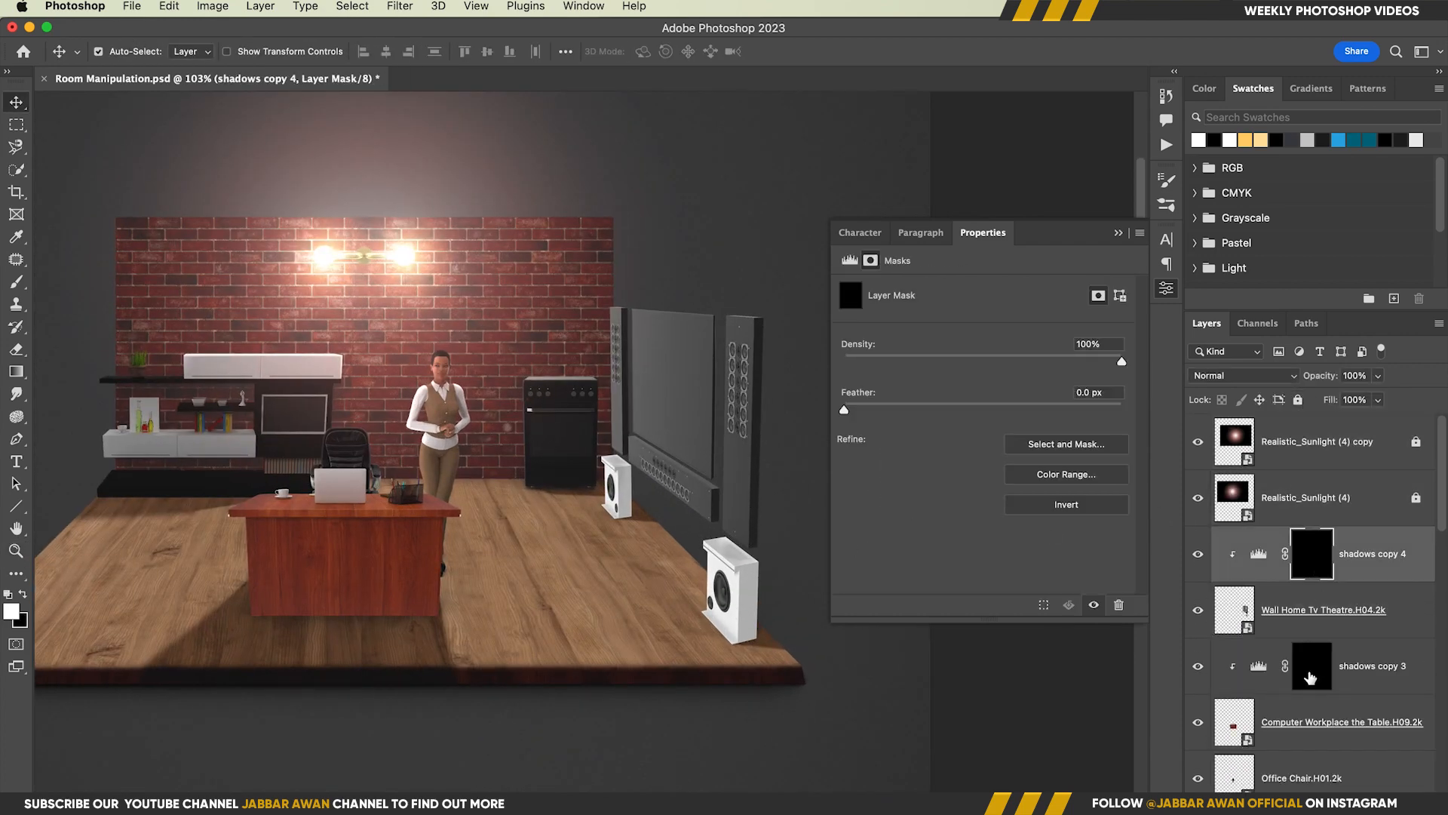
{"action": "left_click", "coordinate": [1310, 674]}
{"action": "key", "text": "b"}
{"action": "left_click_drag", "start_coordinate": [358, 553], "coordinate": [430, 556], "text": "super"}
{"action": "left_click_drag", "start_coordinate": [365, 567], "coordinate": [407, 571], "text": "ctrl+alt"}
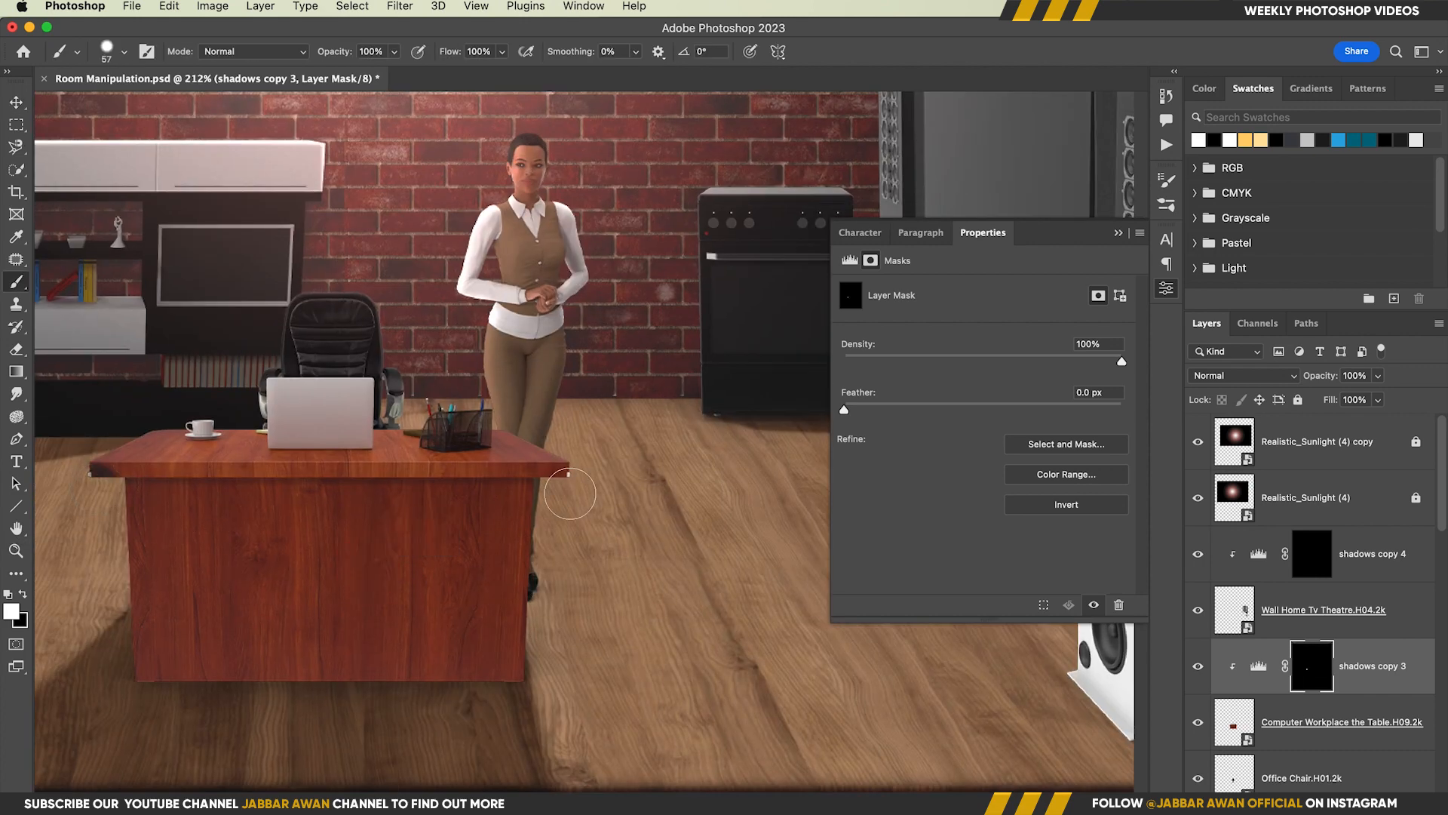
{"action": "mouse_move", "coordinate": [570, 494]}
{"action": "left_mouse_down"}
{"action": "mouse_move", "coordinate": [211, 517]}
{"action": "mouse_move", "coordinate": [314, 608]}
{"action": "mouse_move", "coordinate": [189, 626]}
{"action": "left_mouse_up"}
{"action": "mouse_move", "coordinate": [563, 495]}
{"action": "left_mouse_down", "text": "ctrl+alt"}
{"action": "mouse_move", "coordinate": [552, 562]}
{"action": "mouse_move", "coordinate": [532, 562]}
{"action": "left_mouse_up", "text": "ctrl+alt"}
Set the shadows copy 3 Levels to input black 19, midtone 0.66 and output levels 23 to 200
{"action": "left_click", "coordinate": [1259, 665]}
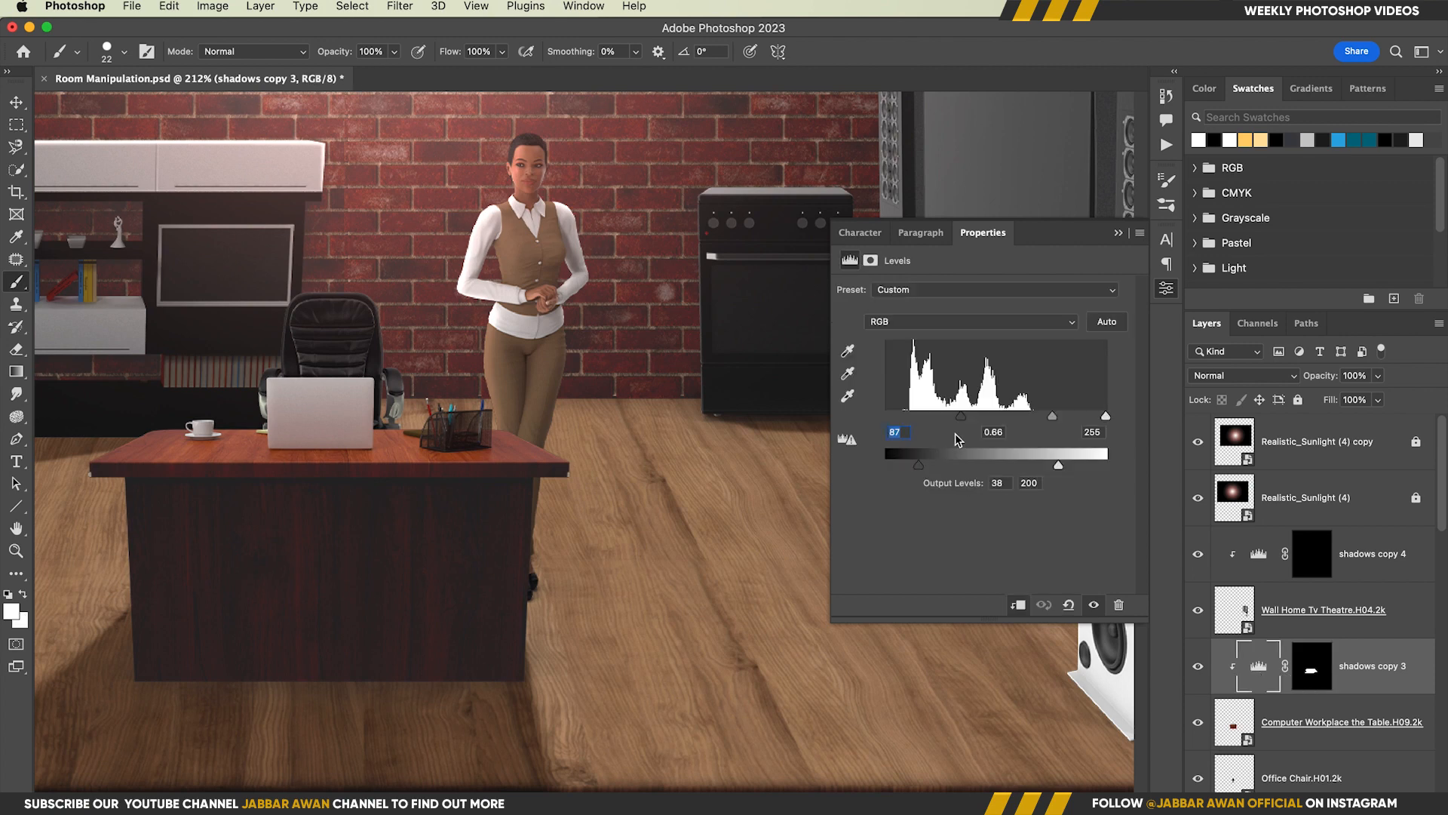
{"action": "left_click", "coordinate": [902, 431]}
{"action": "scroll", "coordinate": [507, 517], "scroll_direction": "down", "scroll_amount": 5}
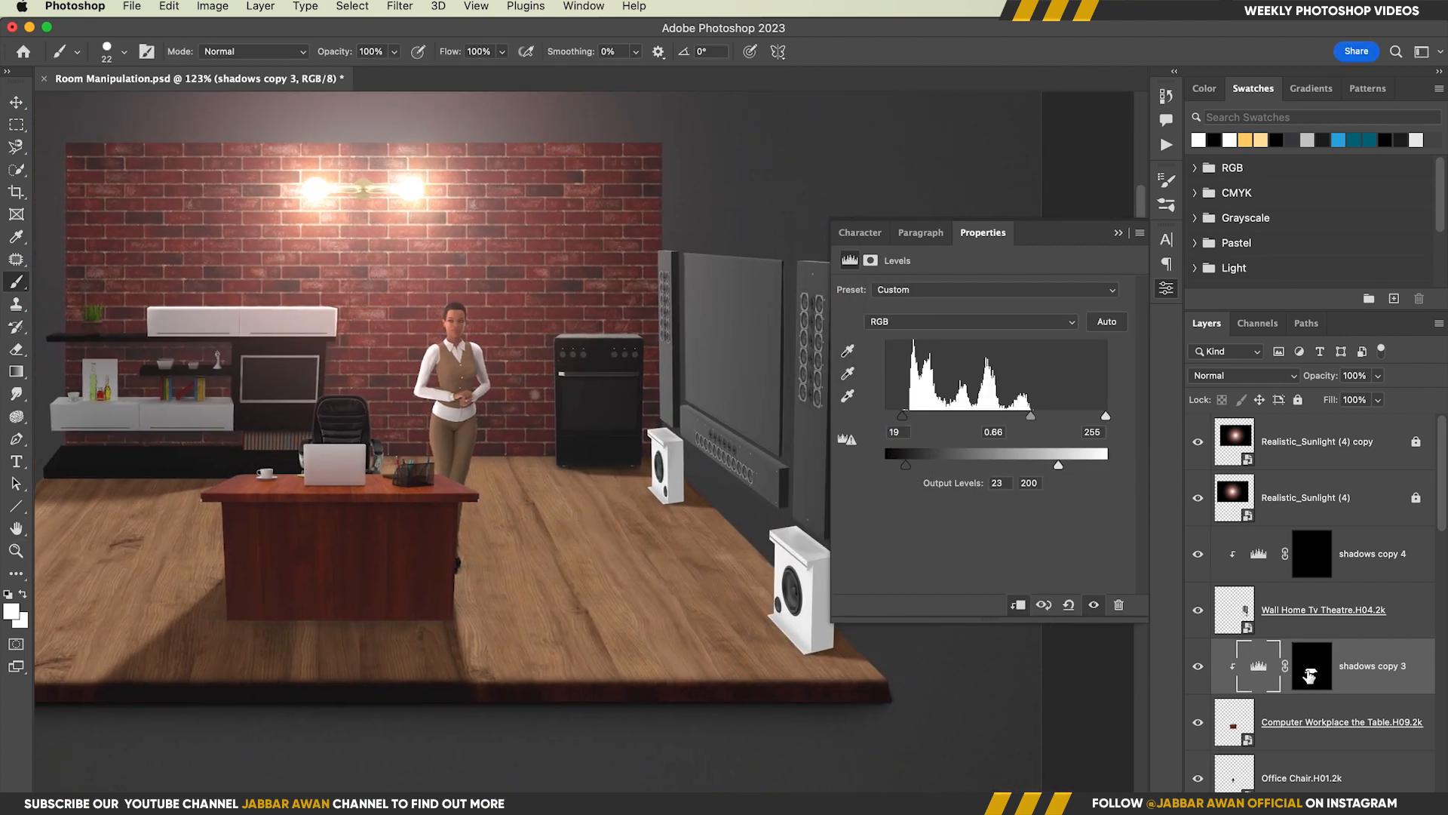
Paint white on the shadows copy 4 layer mask to shade the sides of the two white floor speakers facing away from the lamp
{"action": "left_click", "coordinate": [1312, 554]}
{"action": "scroll", "coordinate": [775, 587], "scroll_direction": "up", "scroll_amount": 4}
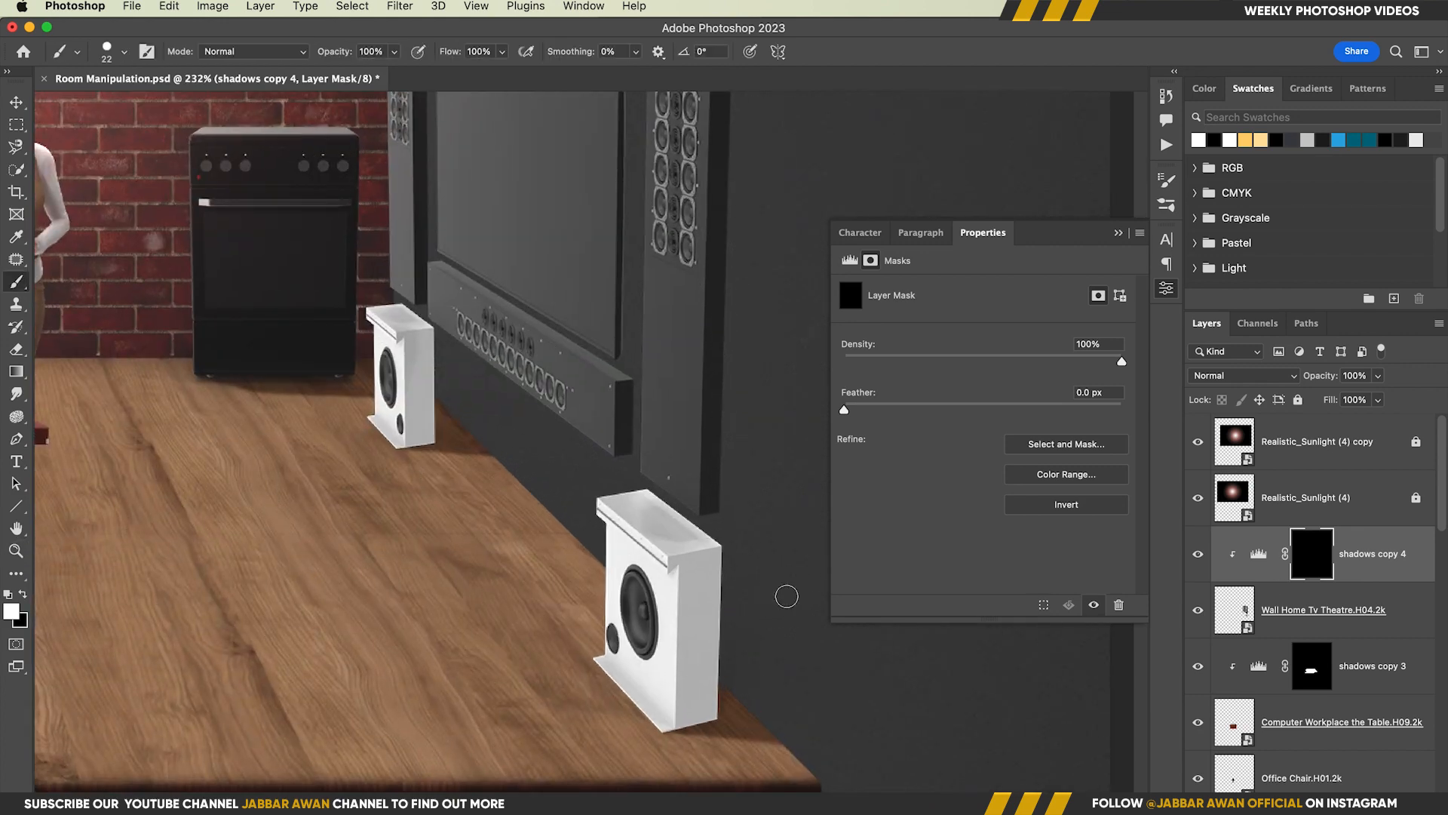
{"action": "left_click_drag", "start_coordinate": [734, 619], "coordinate": [743, 619]}
{"action": "mouse_move", "coordinate": [701, 563]}
{"action": "left_mouse_down"}
{"action": "mouse_move", "coordinate": [697, 579]}
{"action": "mouse_move", "coordinate": [730, 563]}
{"action": "mouse_move", "coordinate": [689, 564]}
{"action": "mouse_move", "coordinate": [688, 597]}
{"action": "mouse_move", "coordinate": [661, 584]}
{"action": "mouse_move", "coordinate": [660, 539]}
{"action": "mouse_move", "coordinate": [700, 523]}
{"action": "left_mouse_up"}
{"action": "left_click", "coordinate": [643, 574], "text": "alt+shift"}
{"action": "left_click_drag", "start_coordinate": [530, 421], "coordinate": [620, 596]}
{"action": "left_click_drag", "start_coordinate": [494, 596], "coordinate": [568, 595]}
{"action": "left_click_drag", "start_coordinate": [566, 595], "coordinate": [569, 595]}
{"action": "left_click_drag", "start_coordinate": [543, 399], "coordinate": [528, 385]}
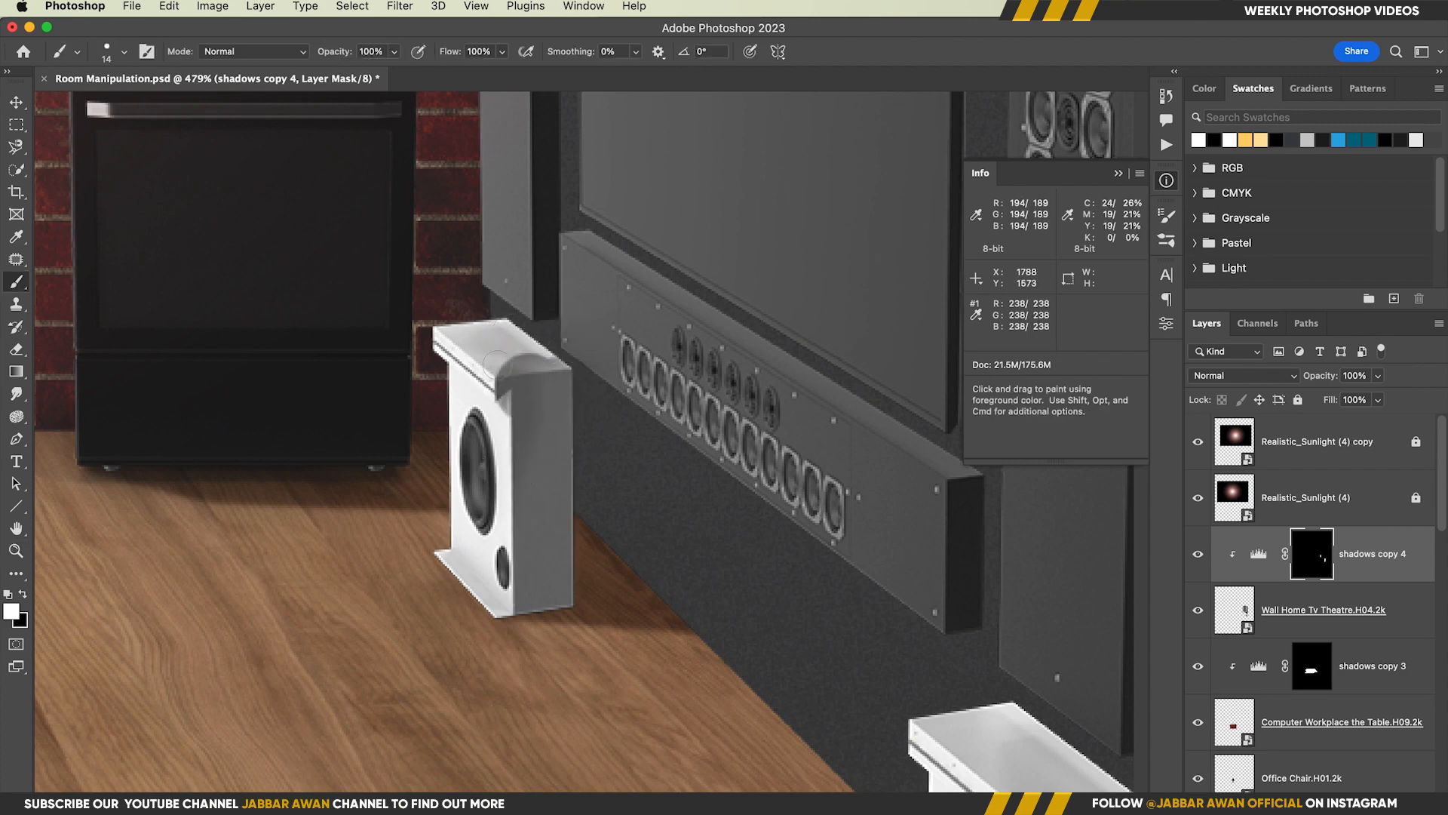
{"action": "left_click_drag", "start_coordinate": [622, 467], "coordinate": [535, 471]}
{"action": "left_click_drag", "start_coordinate": [784, 479], "coordinate": [617, 556]}
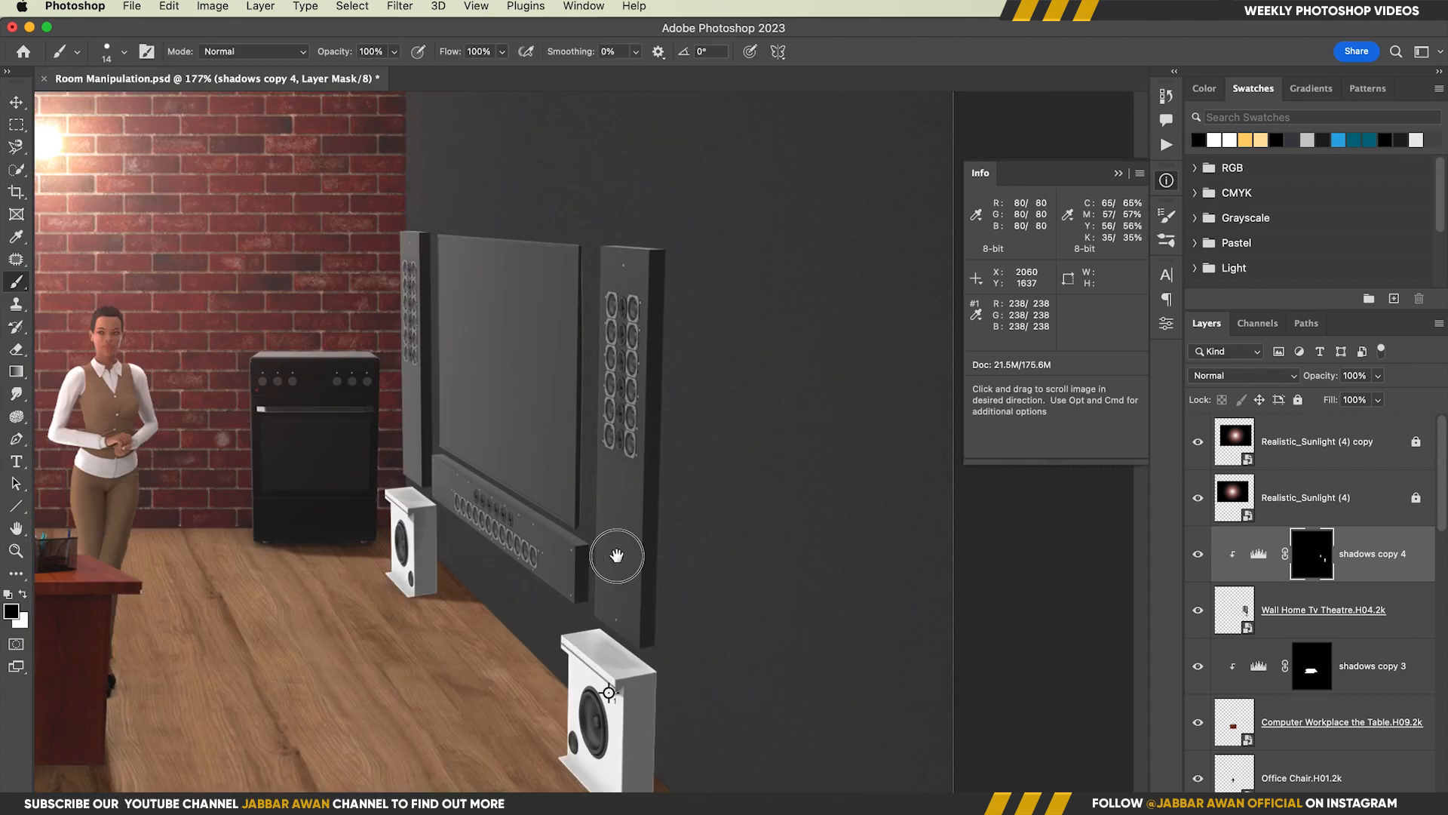
Shade the side edges of the TV and tall speaker panels on the shadows copy 4 mask, alternating white and black to clean up edges
{"action": "key", "text": "x"}
{"action": "mouse_move", "coordinate": [649, 231]}
{"action": "left_mouse_down"}
{"action": "mouse_move", "coordinate": [727, 236]}
{"action": "mouse_move", "coordinate": [588, 291]}
{"action": "left_mouse_up"}
{"action": "key", "text": "x"}
{"action": "left_click_drag", "start_coordinate": [494, 325], "coordinate": [462, 301]}
{"action": "key", "text": "x"}
{"action": "left_click_drag", "start_coordinate": [483, 562], "coordinate": [506, 63]}
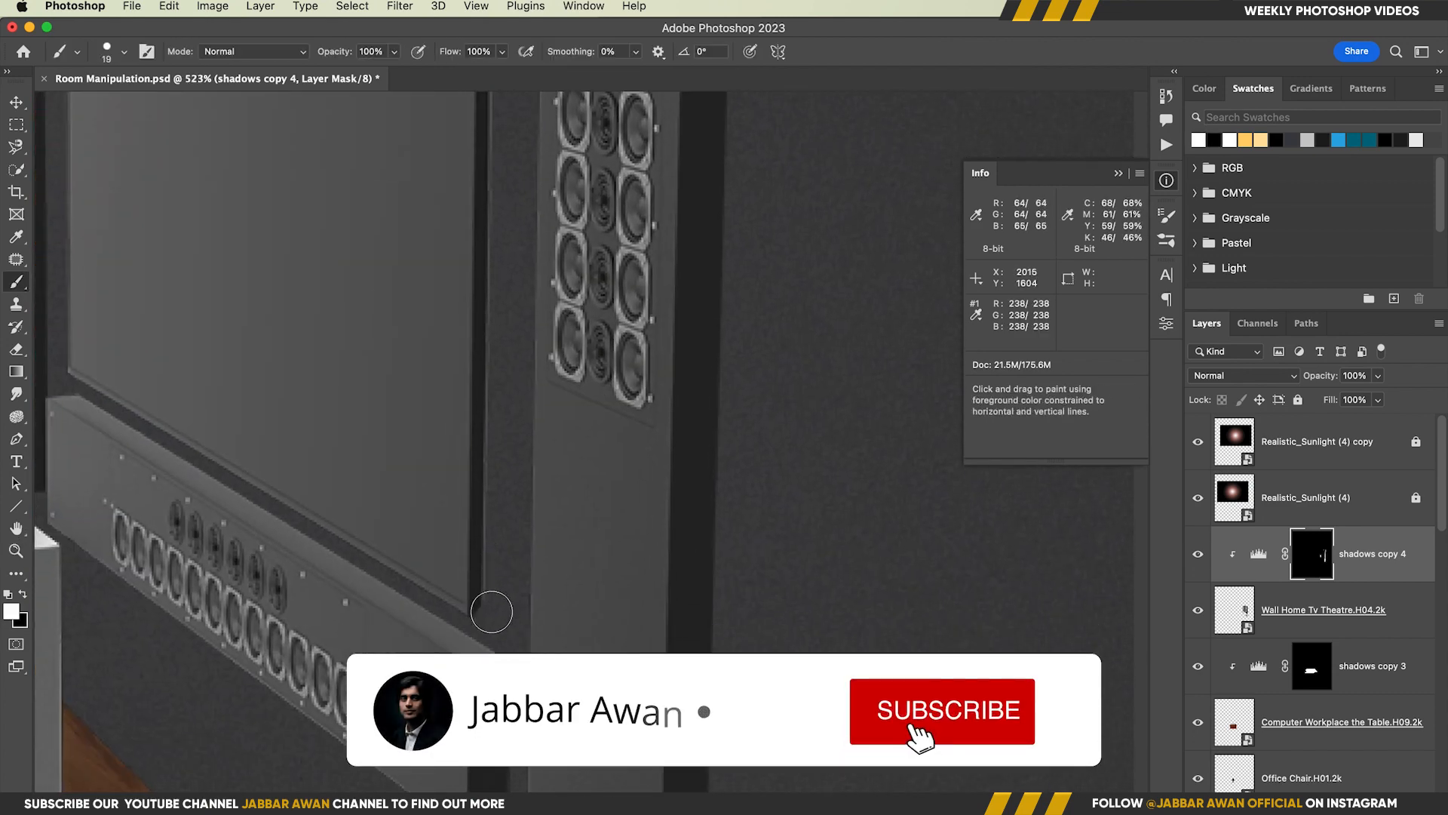
{"action": "left_click", "coordinate": [492, 611], "text": "shift"}
{"action": "mouse_move", "coordinate": [494, 611]}
{"action": "left_mouse_down"}
{"action": "mouse_move", "coordinate": [495, 348]}
{"action": "mouse_move", "coordinate": [640, 498]}
{"action": "mouse_move", "coordinate": [930, 660]}
{"action": "left_mouse_up"}
{"action": "left_click", "coordinate": [480, 440]}
{"action": "left_click", "coordinate": [480, 551], "text": "shift"}
{"action": "left_click_drag", "start_coordinate": [456, 474], "coordinate": [439, 474]}
{"action": "scroll", "coordinate": [471, 221], "scroll_direction": "up", "scroll_amount": 5}
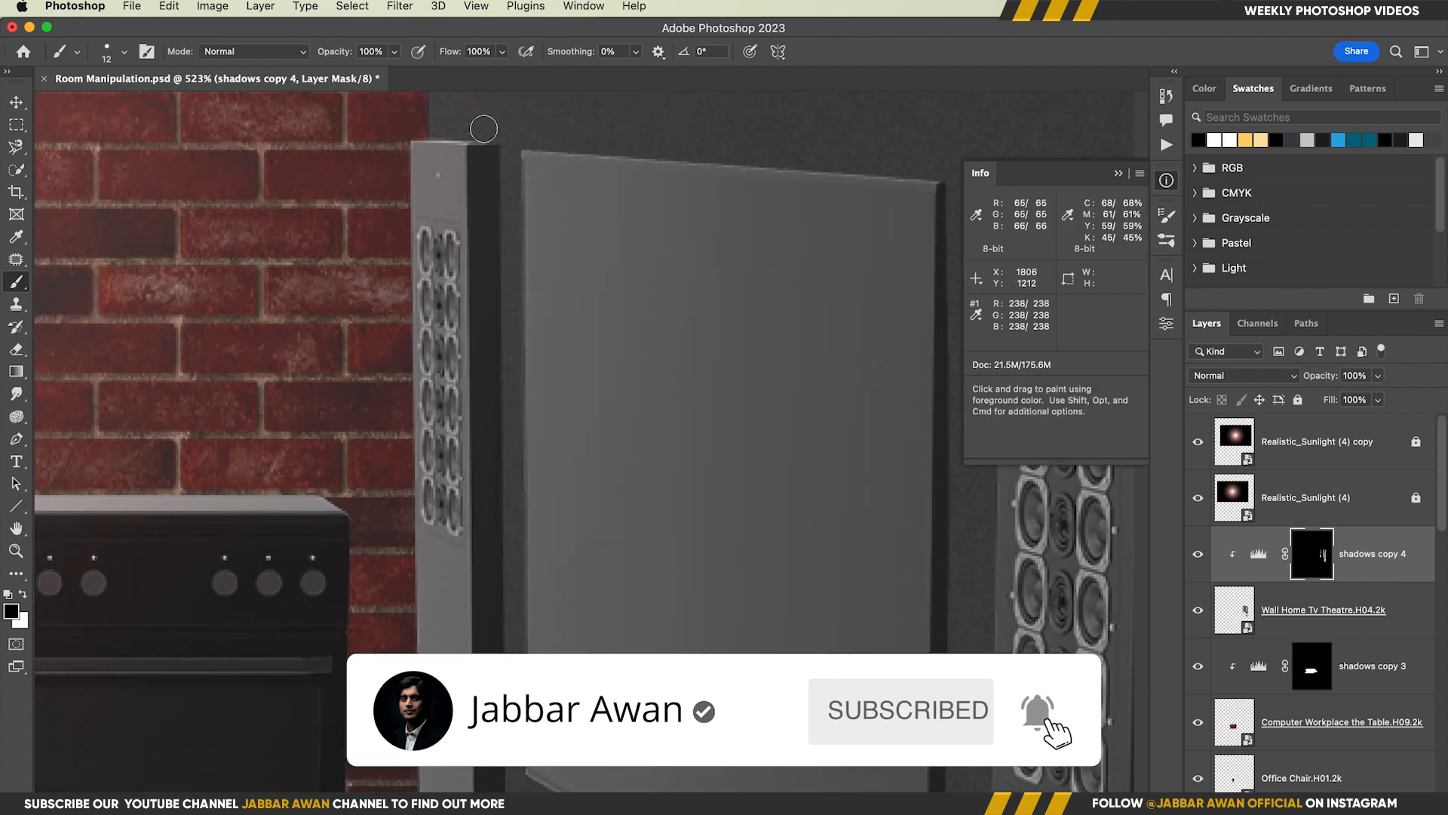
Select both Realistic_Sunlight layers and fine-tune their fill
{"action": "scroll", "coordinate": [550, 342], "scroll_direction": "down", "scroll_amount": 10}
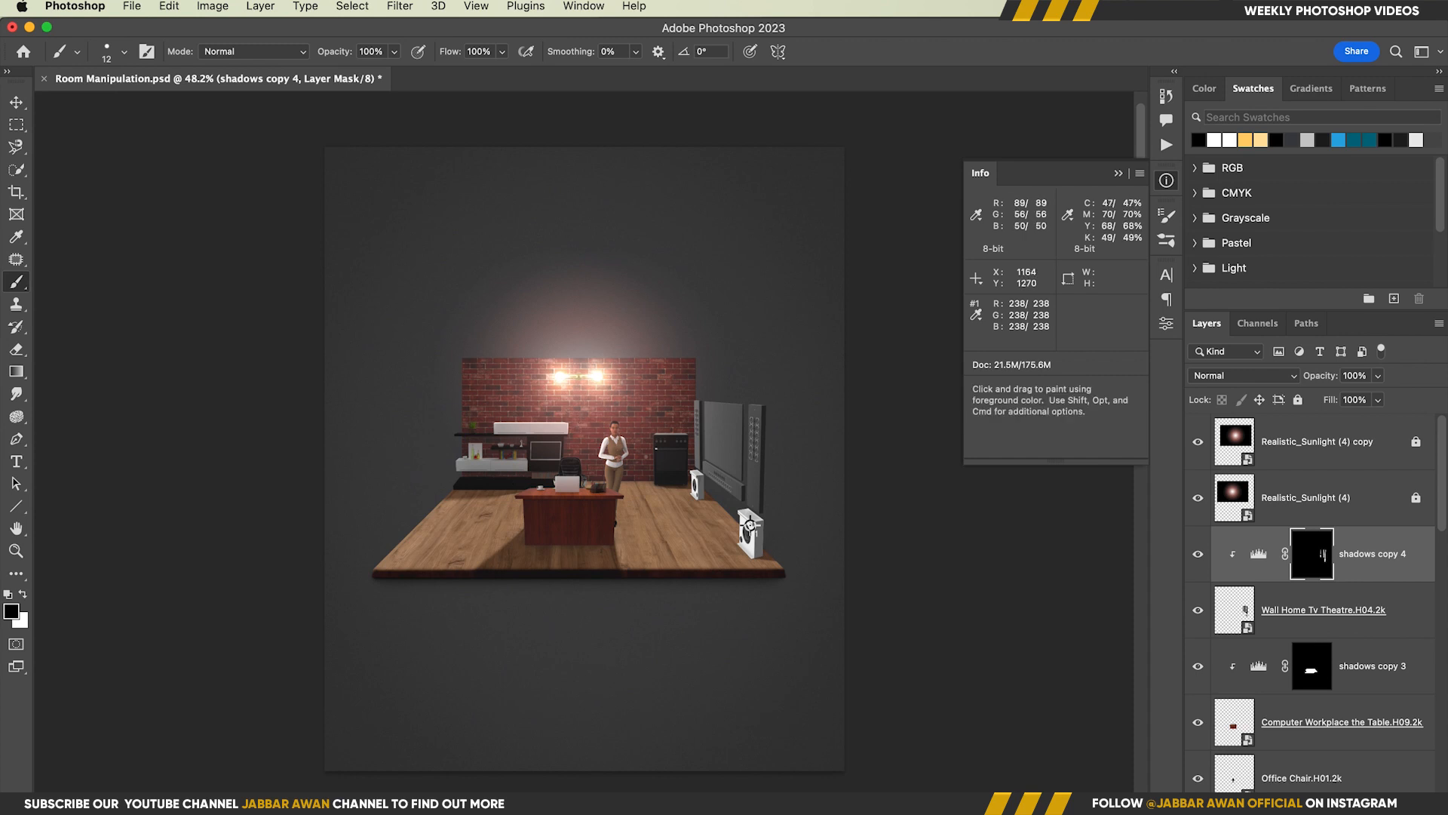
{"action": "key", "text": "v"}
{"action": "key", "text": "super+0"}
{"action": "left_click", "coordinate": [1332, 490]}
{"action": "left_click", "coordinate": [1335, 451], "text": "shift"}
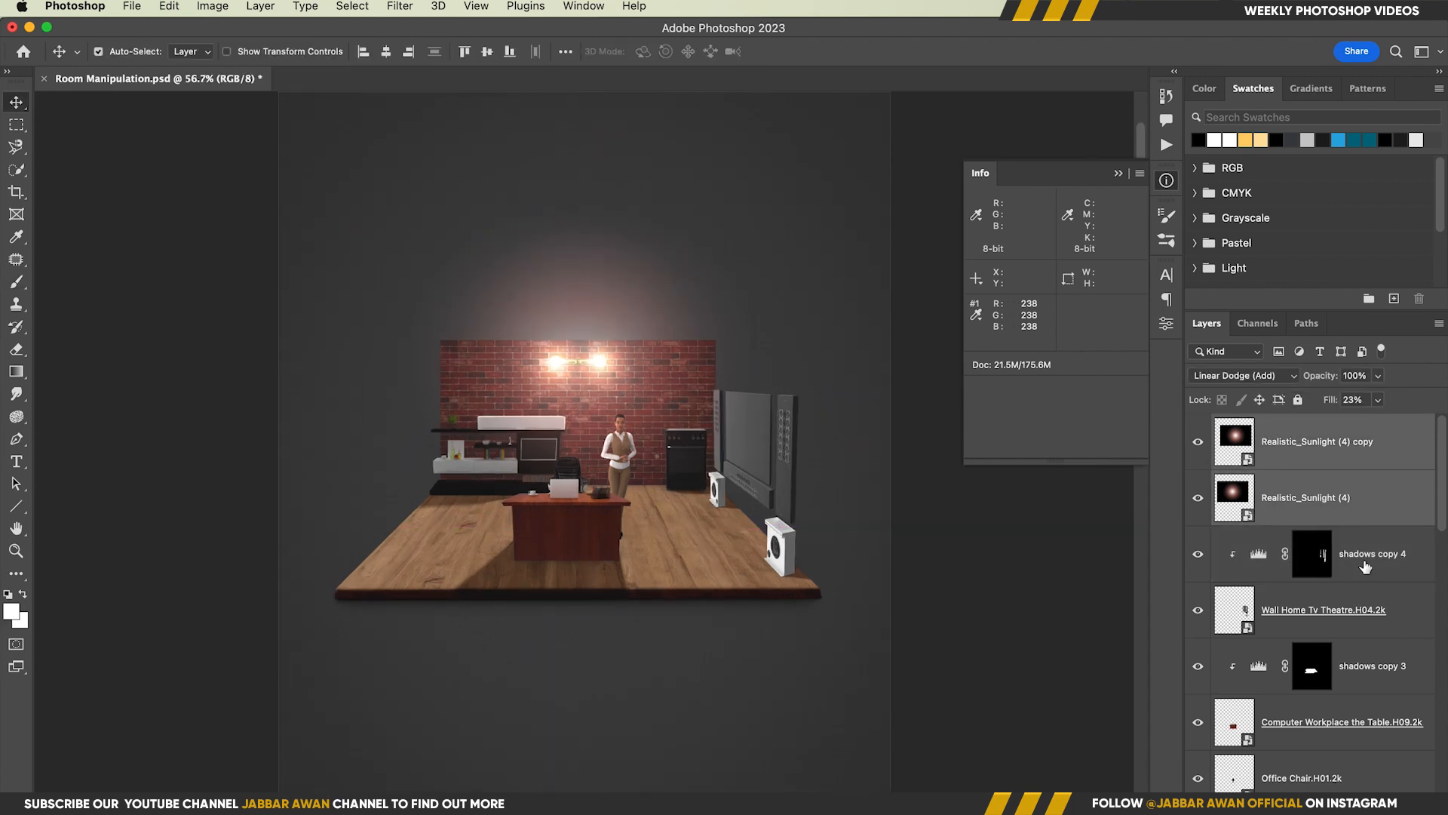
{"action": "mouse_move", "coordinate": [1331, 382]}
{"action": "left_mouse_down"}
{"action": "mouse_move", "coordinate": [1319, 382]}
{"action": "mouse_move", "coordinate": [1334, 383]}
{"action": "mouse_move", "coordinate": [1325, 406]}
{"action": "left_mouse_up"}
{"action": "key", "text": "z"}
{"action": "scroll", "coordinate": [619, 399], "scroll_direction": "up", "scroll_amount": 5}
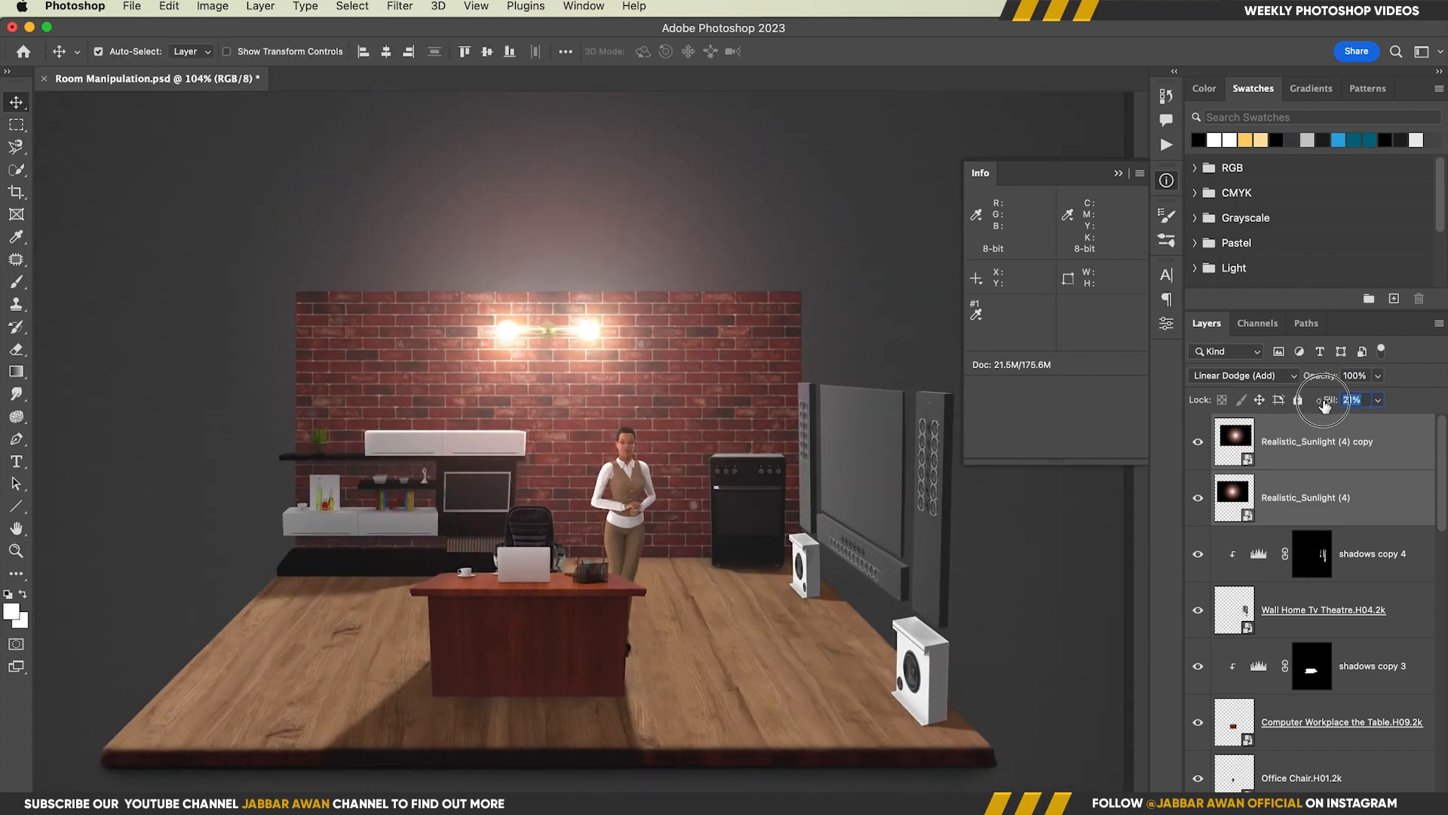
Add a new layer clipped directly above the Gas Range Black layer
{"action": "key", "text": "super+0"}
{"action": "key", "text": "z"}
{"action": "left_click_drag", "start_coordinate": [682, 428], "coordinate": [770, 431]}
{"action": "left_click_drag", "start_coordinate": [728, 566], "coordinate": [693, 506]}
{"action": "scroll", "coordinate": [1301, 604], "scroll_direction": "down", "scroll_amount": 5}
{"action": "left_click", "coordinate": [1297, 771]}
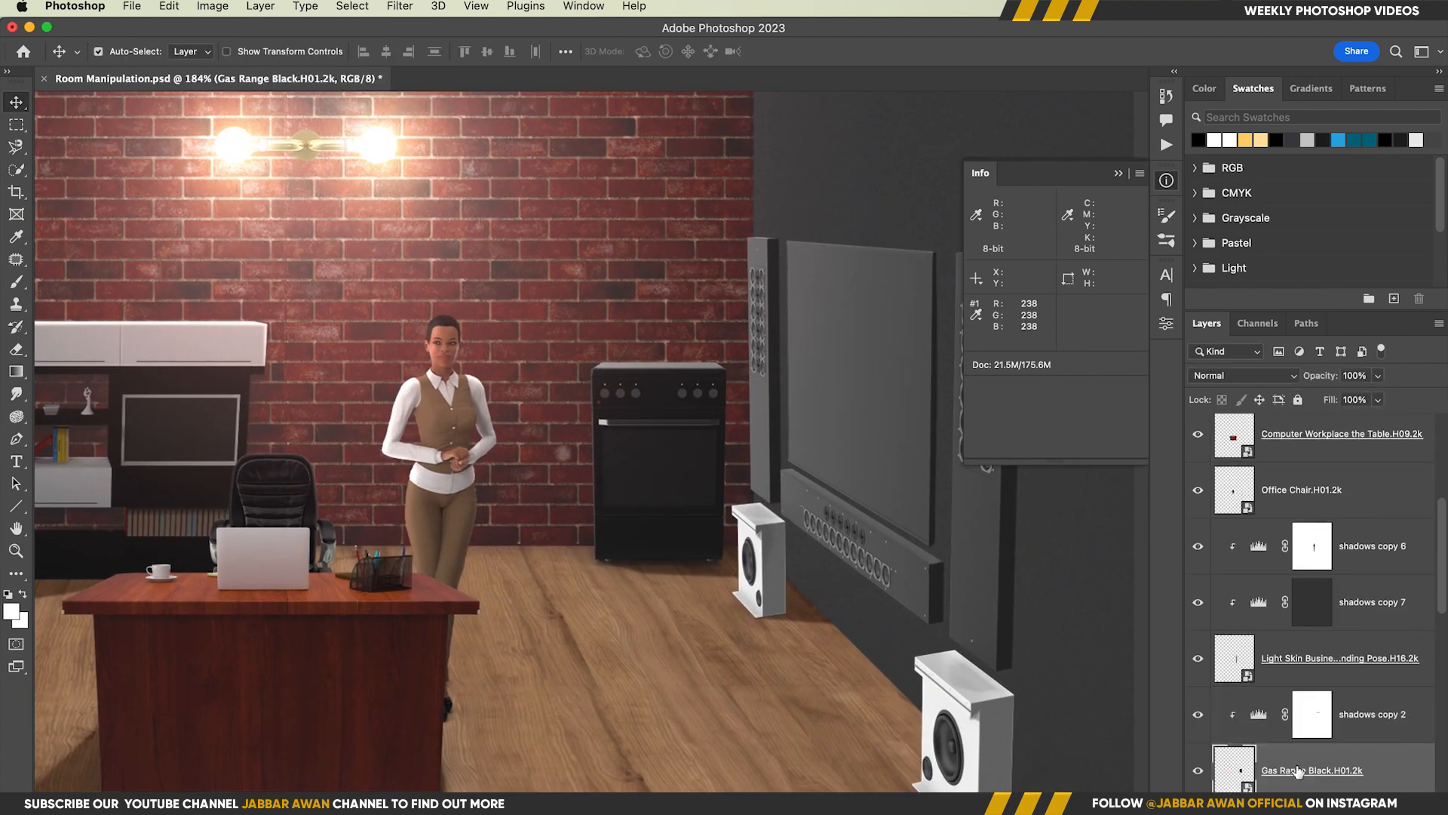
{"action": "left_click", "coordinate": [1393, 803]}
Trace the oven's door window with the Pen tool, convert the path to a selection, fill it with white and deselect
{"action": "key", "text": "z"}
{"action": "left_click_drag", "start_coordinate": [650, 440], "coordinate": [682, 441]}
{"action": "key", "text": "p"}
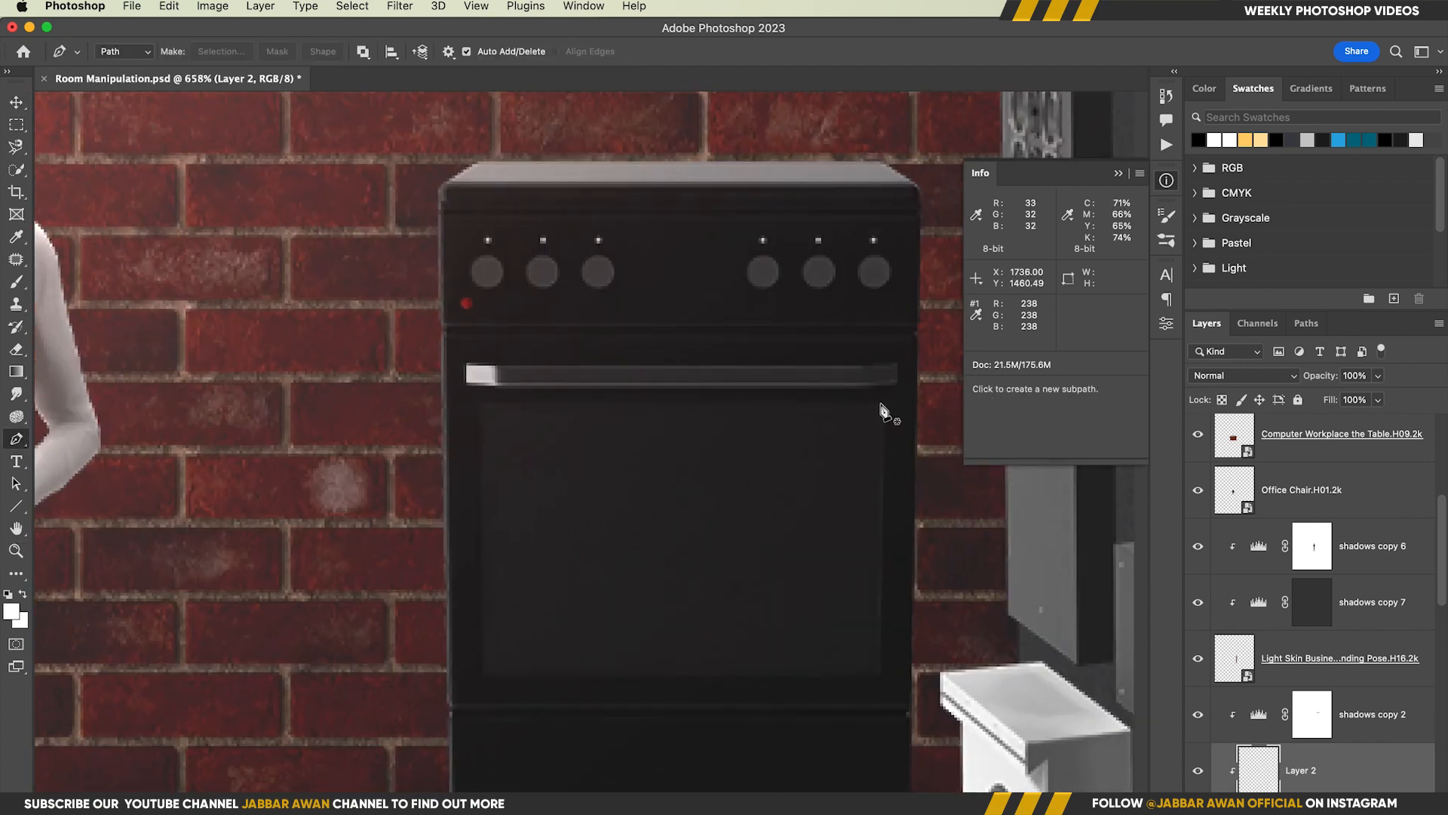
{"action": "left_click", "coordinate": [880, 402]}
{"action": "left_click", "coordinate": [881, 402]}
{"action": "key", "text": "super+Return"}
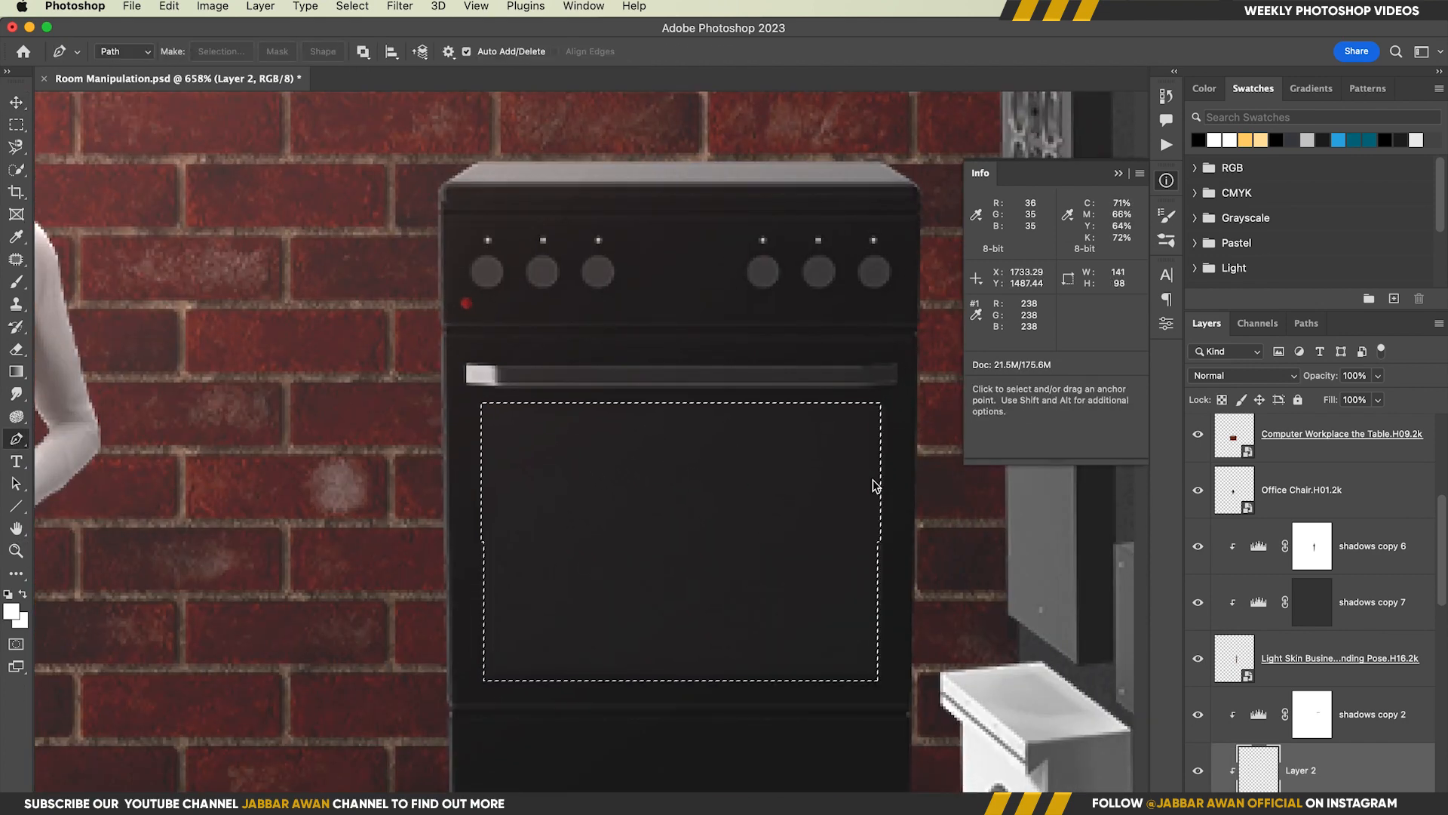
{"action": "key", "text": "alt+BackSpace"}
{"action": "key", "text": "super+d"}
Move the oven window layer above shadows copy 2 and give it an 18 px Outer Glow with increased opacity
{"action": "key", "text": "super+1"}
{"action": "key", "text": "super+bracketright"}
{"action": "scroll", "coordinate": [663, 463], "scroll_direction": "up", "scroll_amount": 5}
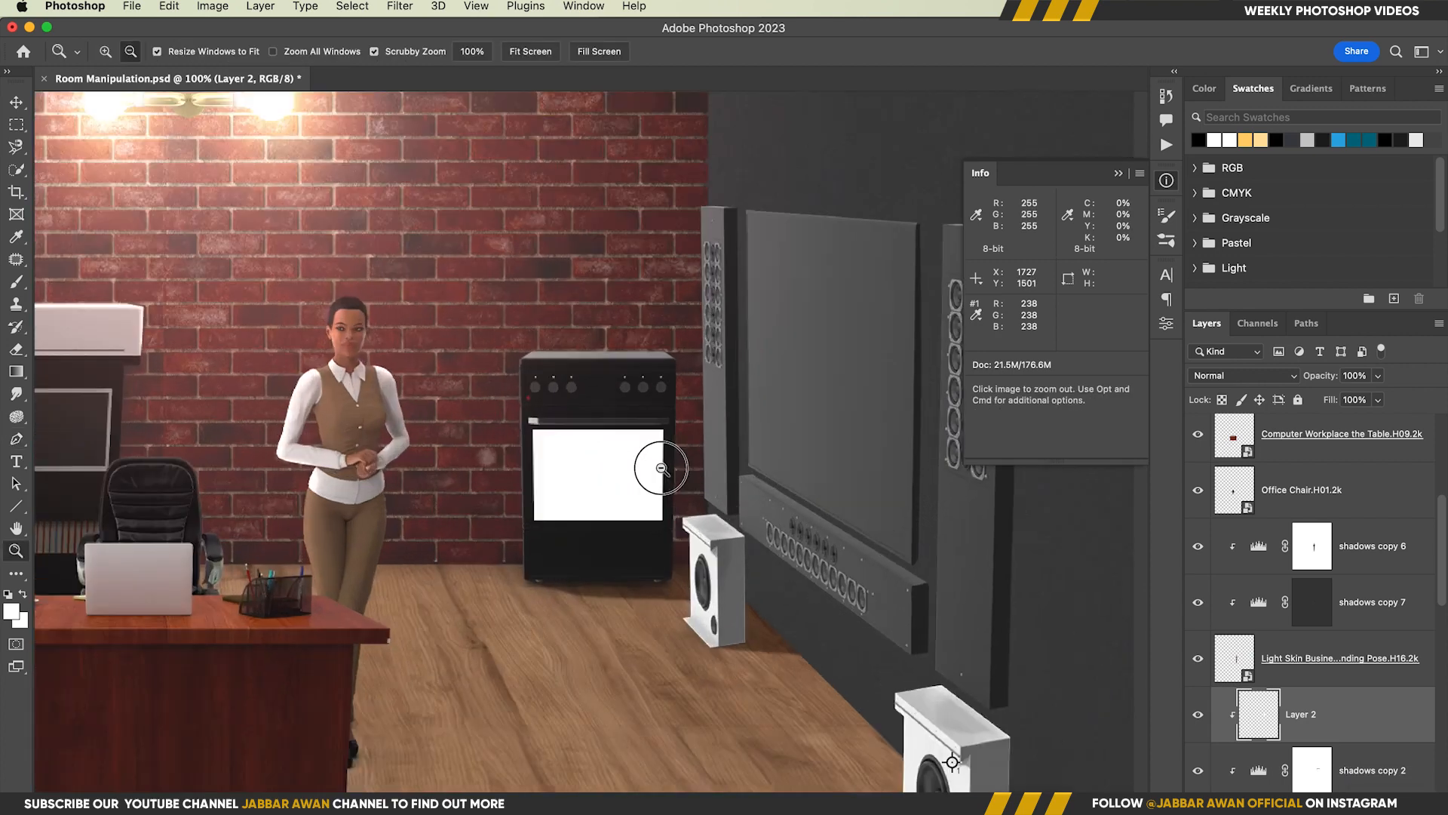
{"action": "left_click", "coordinate": [1297, 803]}
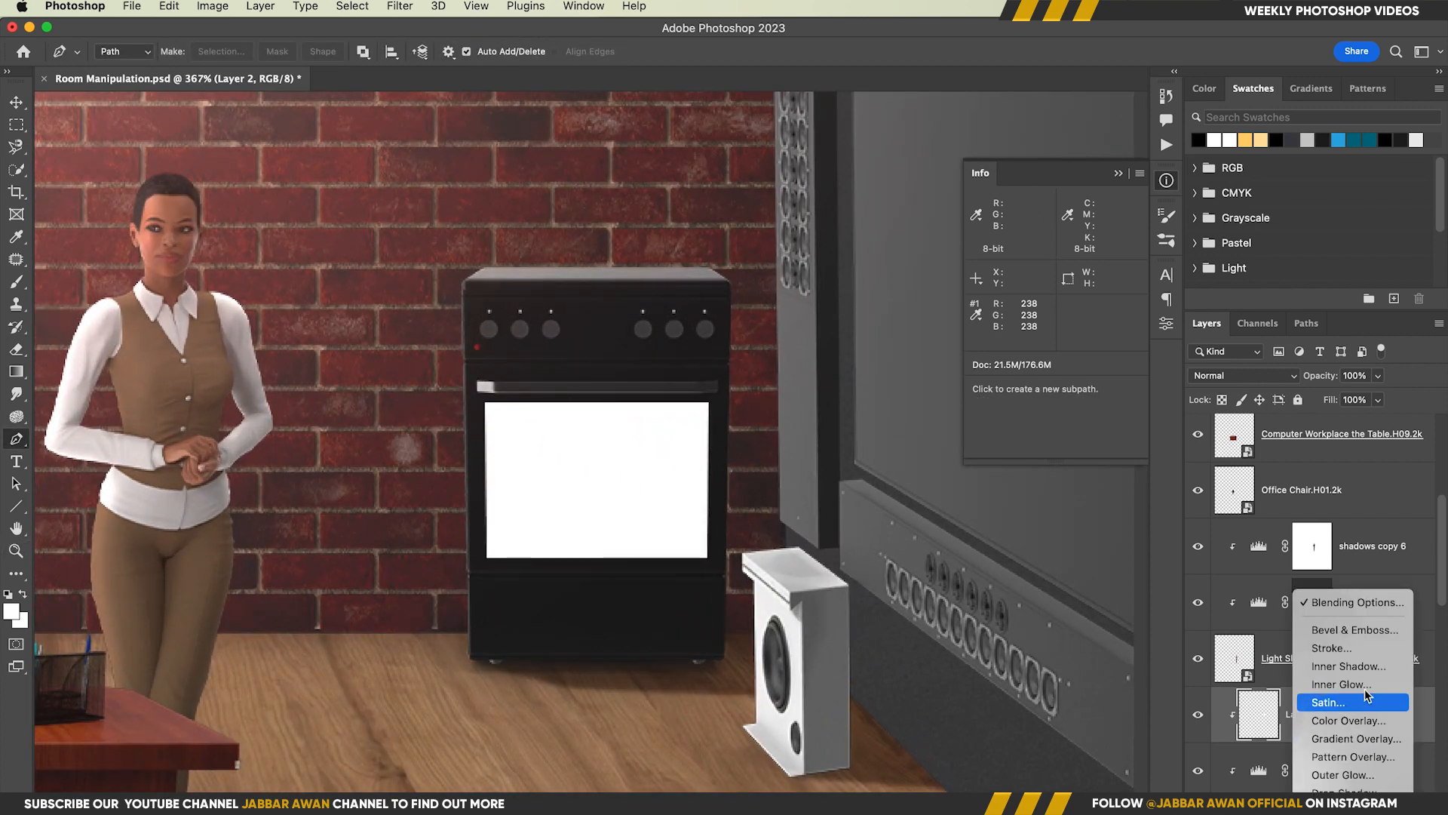
{"action": "left_click", "coordinate": [1350, 774]}
{"action": "left_click_drag", "start_coordinate": [1053, 565], "coordinate": [1050, 564]}
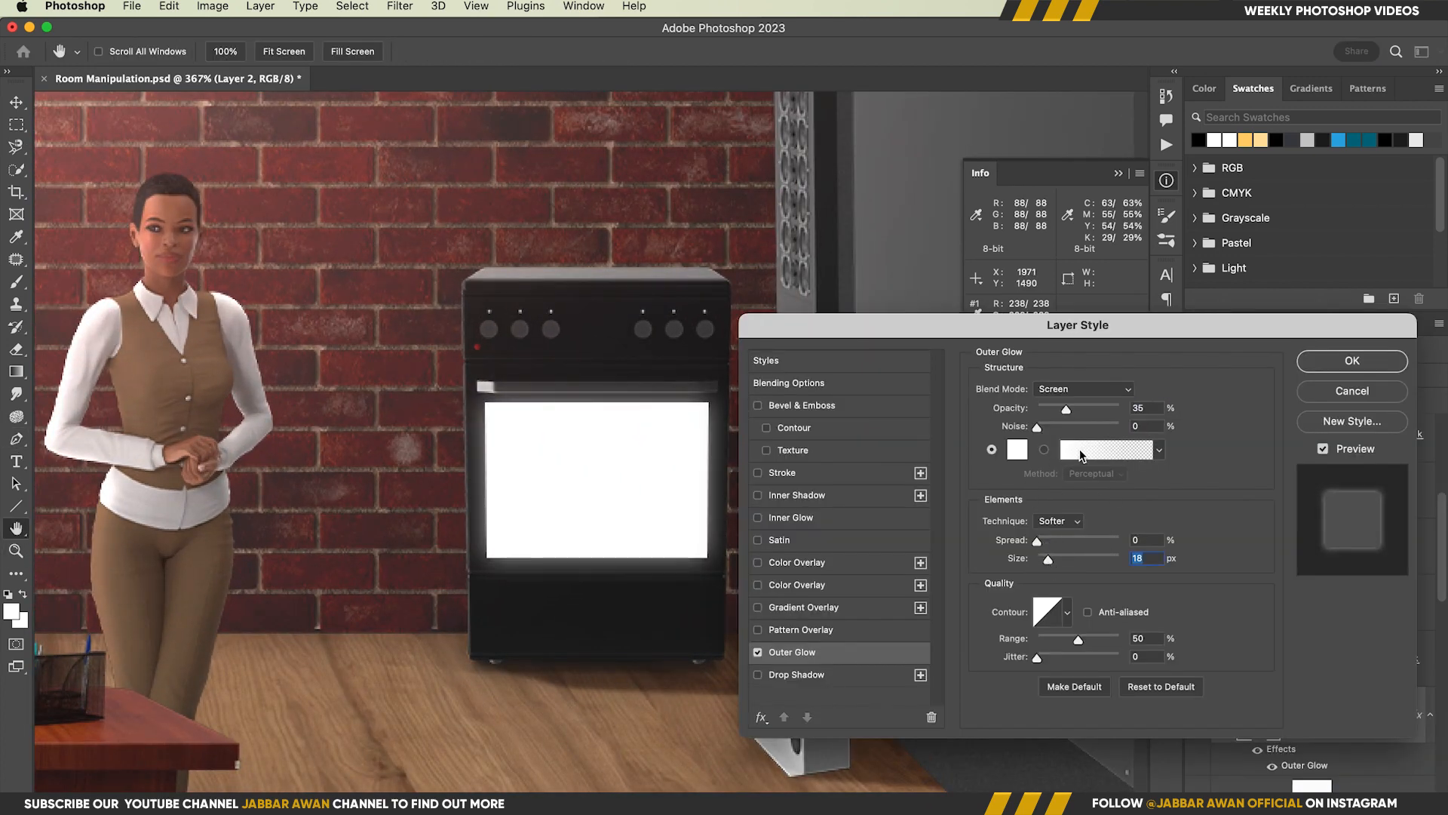
{"action": "left_click_drag", "start_coordinate": [1067, 410], "coordinate": [1073, 412]}
{"action": "left_click", "coordinate": [1335, 359]}
Apply a Gaussian Blur with a 0.6 pixel radius to the white oven window layer
{"action": "left_click_drag", "start_coordinate": [657, 468], "coordinate": [512, 470]}
{"action": "key", "text": "p"}
{"action": "key", "text": "z"}
{"action": "left_click_drag", "start_coordinate": [754, 460], "coordinate": [818, 460]}
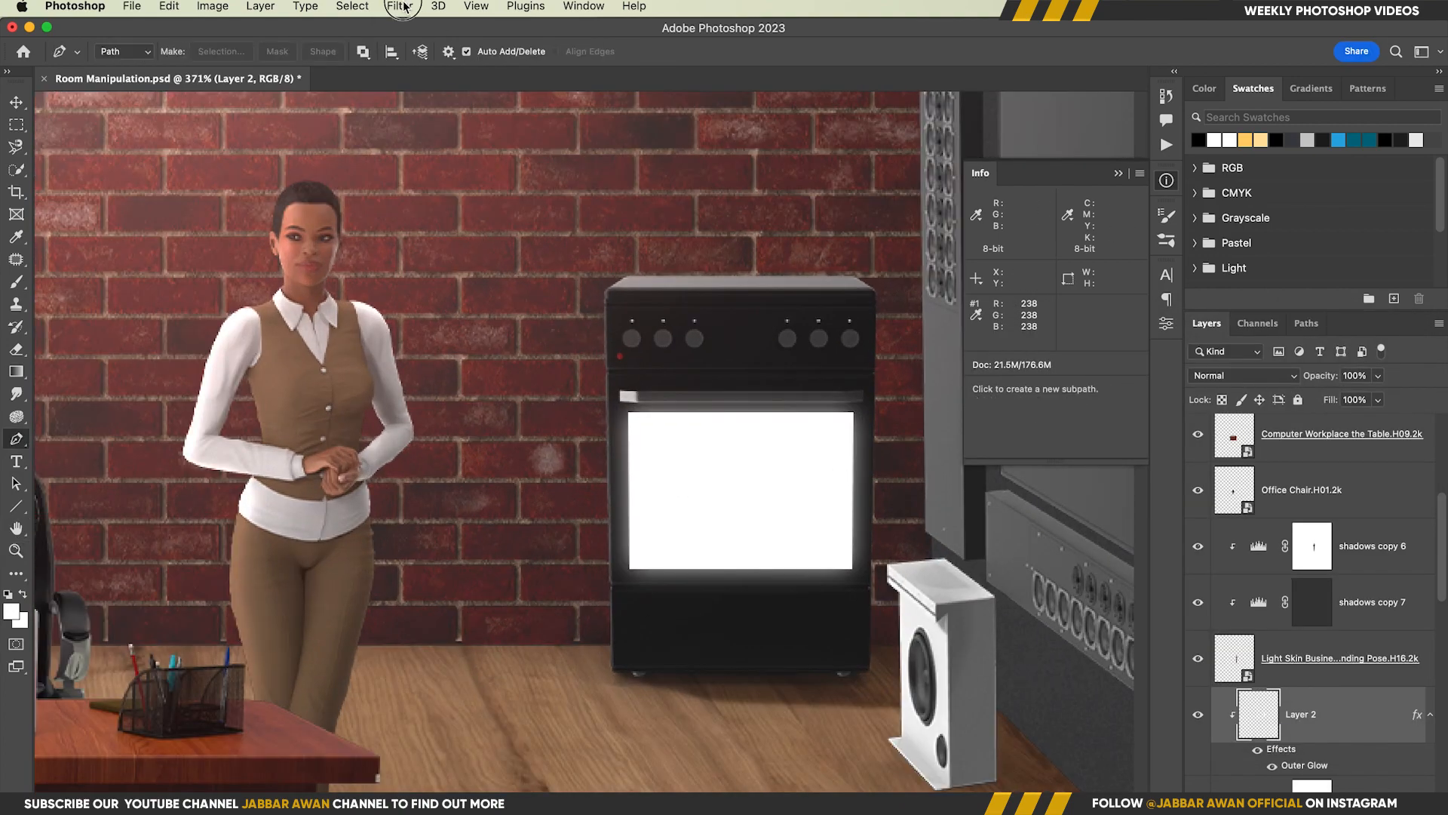
{"action": "left_click", "coordinate": [400, 6]}
{"action": "mouse_move", "coordinate": [517, 226]}
{"action": "left_click", "coordinate": [676, 287]}
{"action": "scroll", "coordinate": [792, 433], "scroll_direction": "down", "scroll_amount": 10}
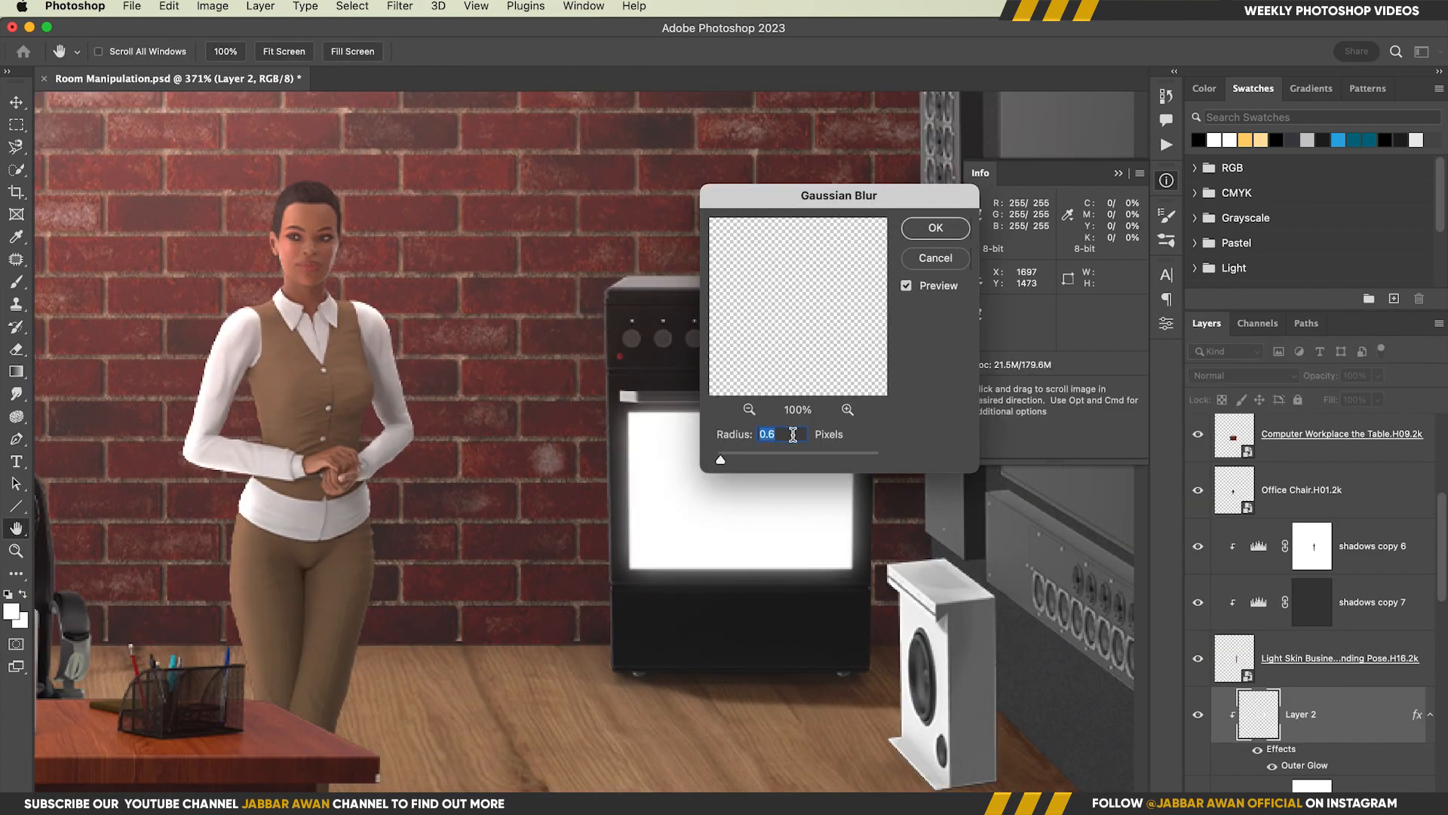
{"action": "key", "text": "Return"}
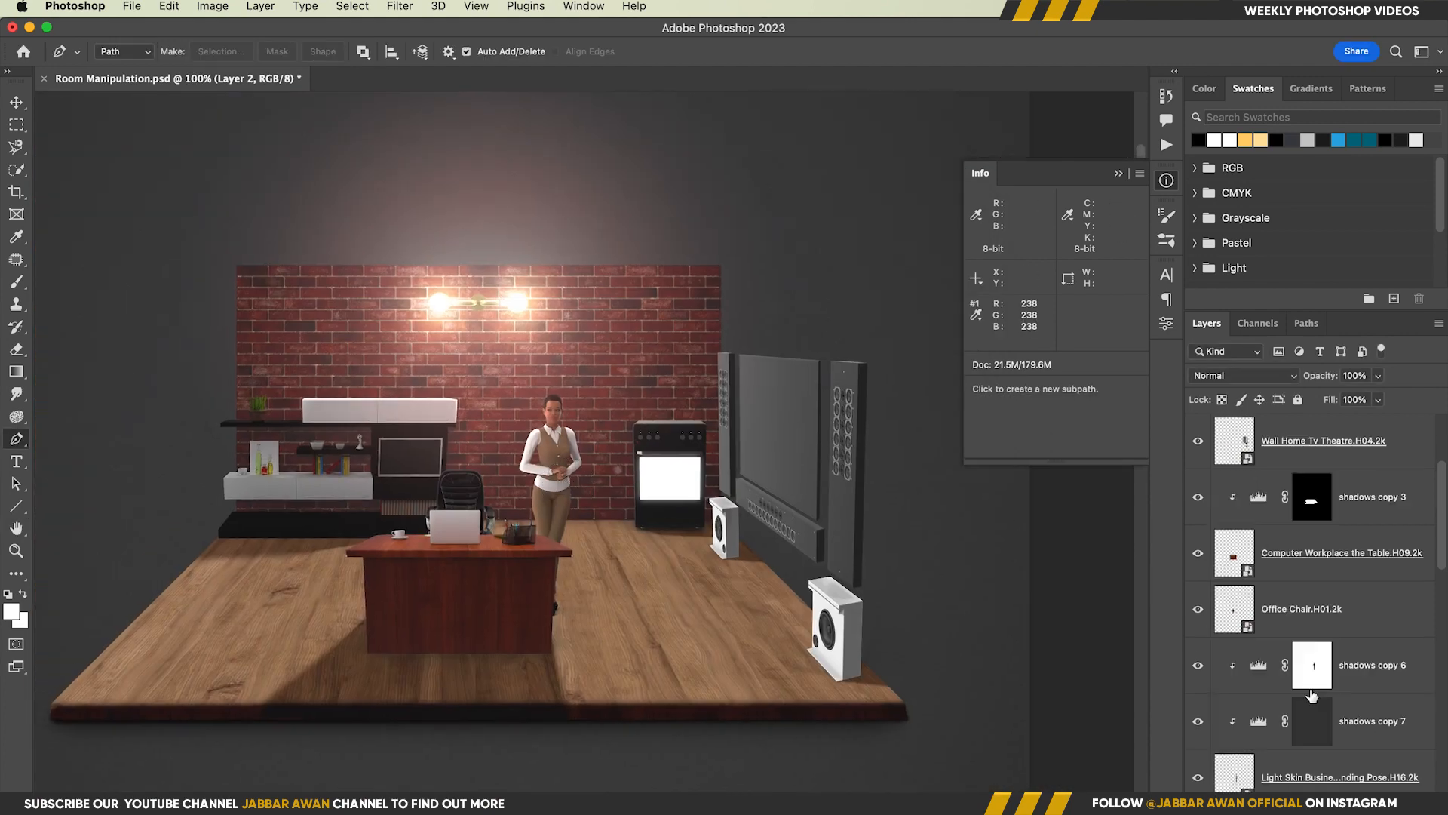
Stamp all visible layers onto a new top layer and convert it to a smart object
{"action": "right_click", "coordinate": [1406, 423]}
{"action": "left_click", "coordinate": [1282, 730]}
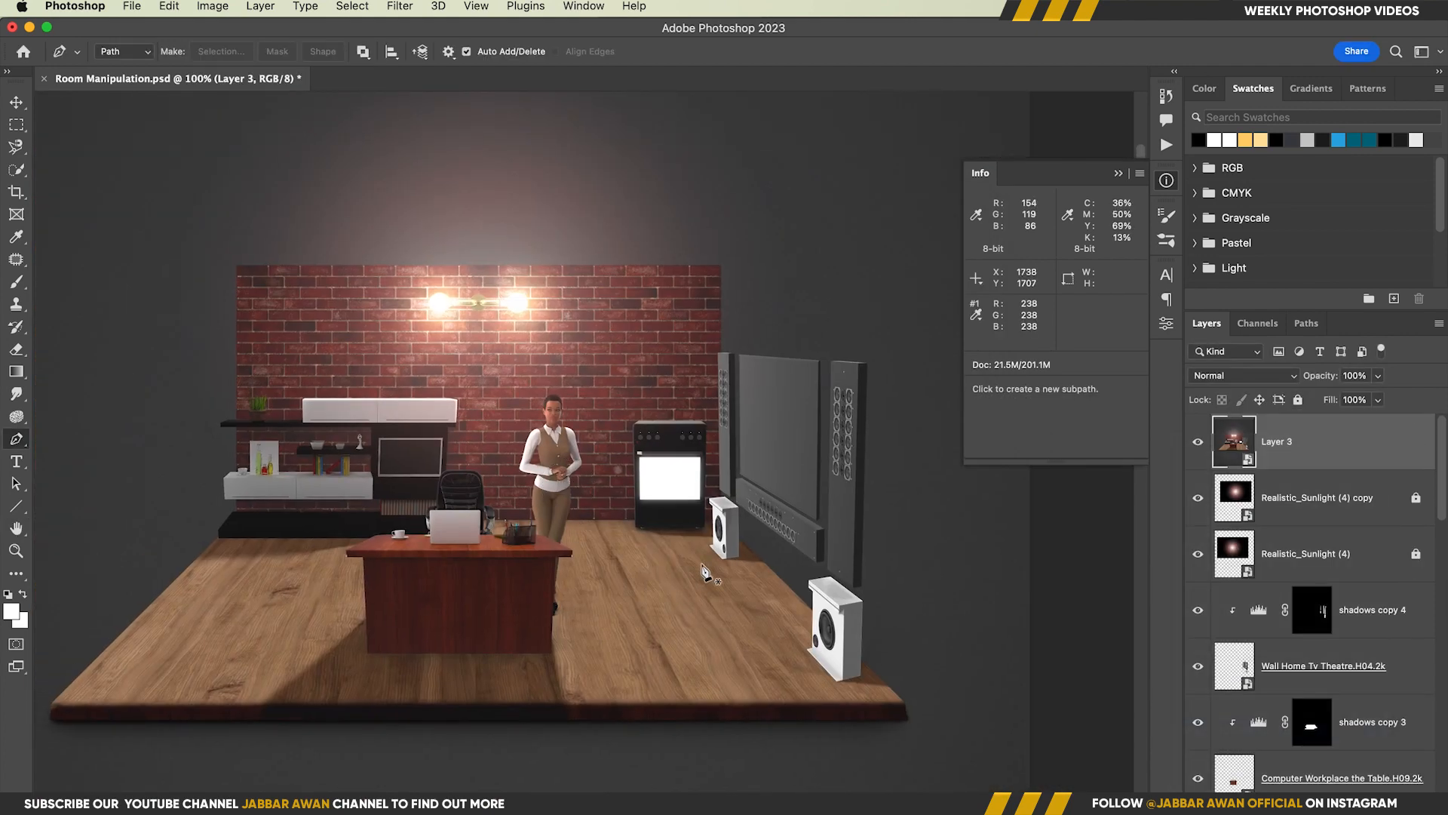
{"action": "key", "text": "v"}
{"action": "key", "text": "super+0"}
Apply the Camera Raw Filter with Temperature -11, Tint -1, Exposure +0.20, Contrast +3, Highlights +12, Shadows +1, Texture +19, Clarity +14 and Dehaze +3
{"action": "left_click", "coordinate": [400, 6]}
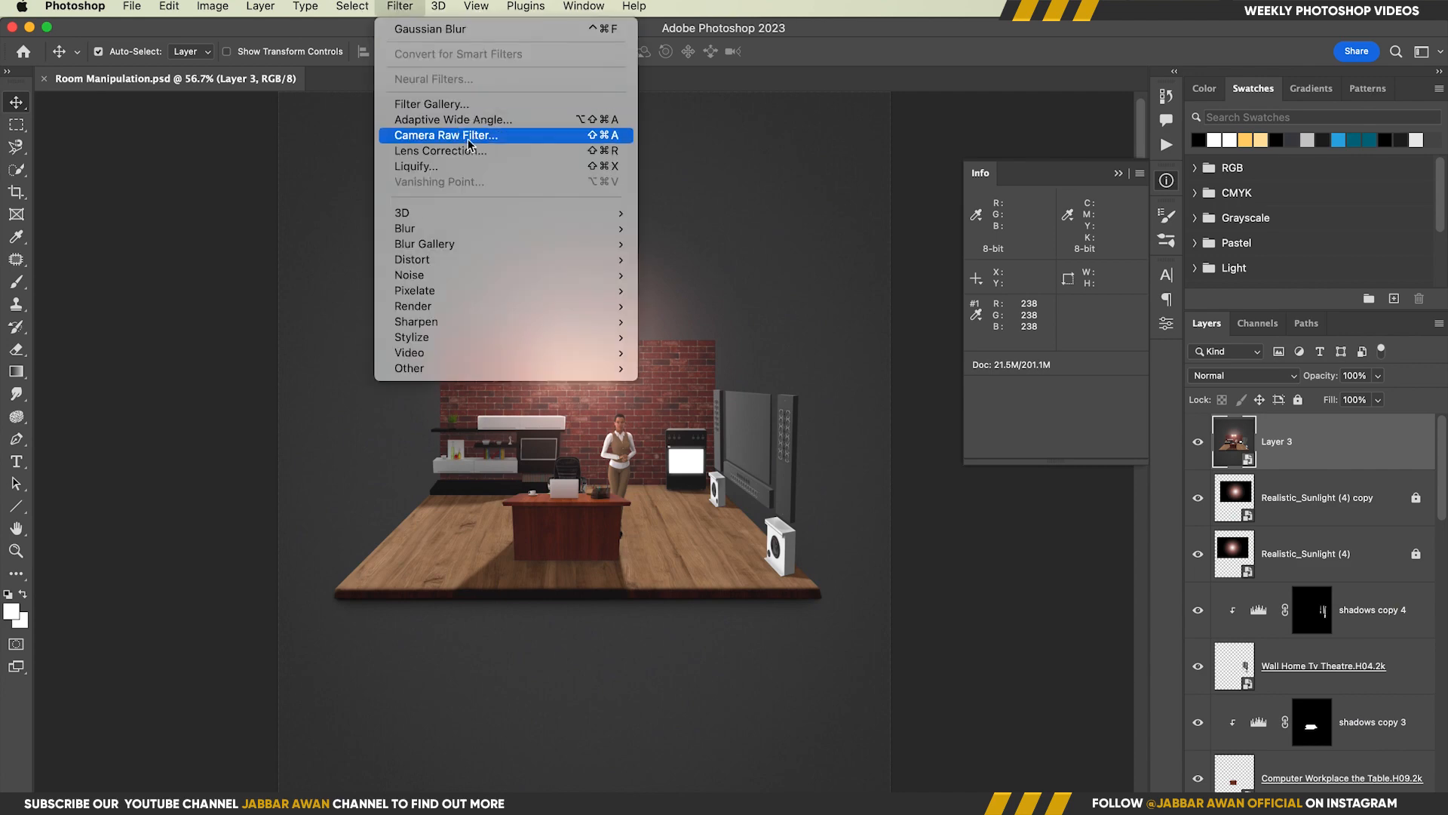
{"action": "left_click", "coordinate": [426, 129]}
{"action": "left_click_drag", "start_coordinate": [992, 390], "coordinate": [980, 544]}
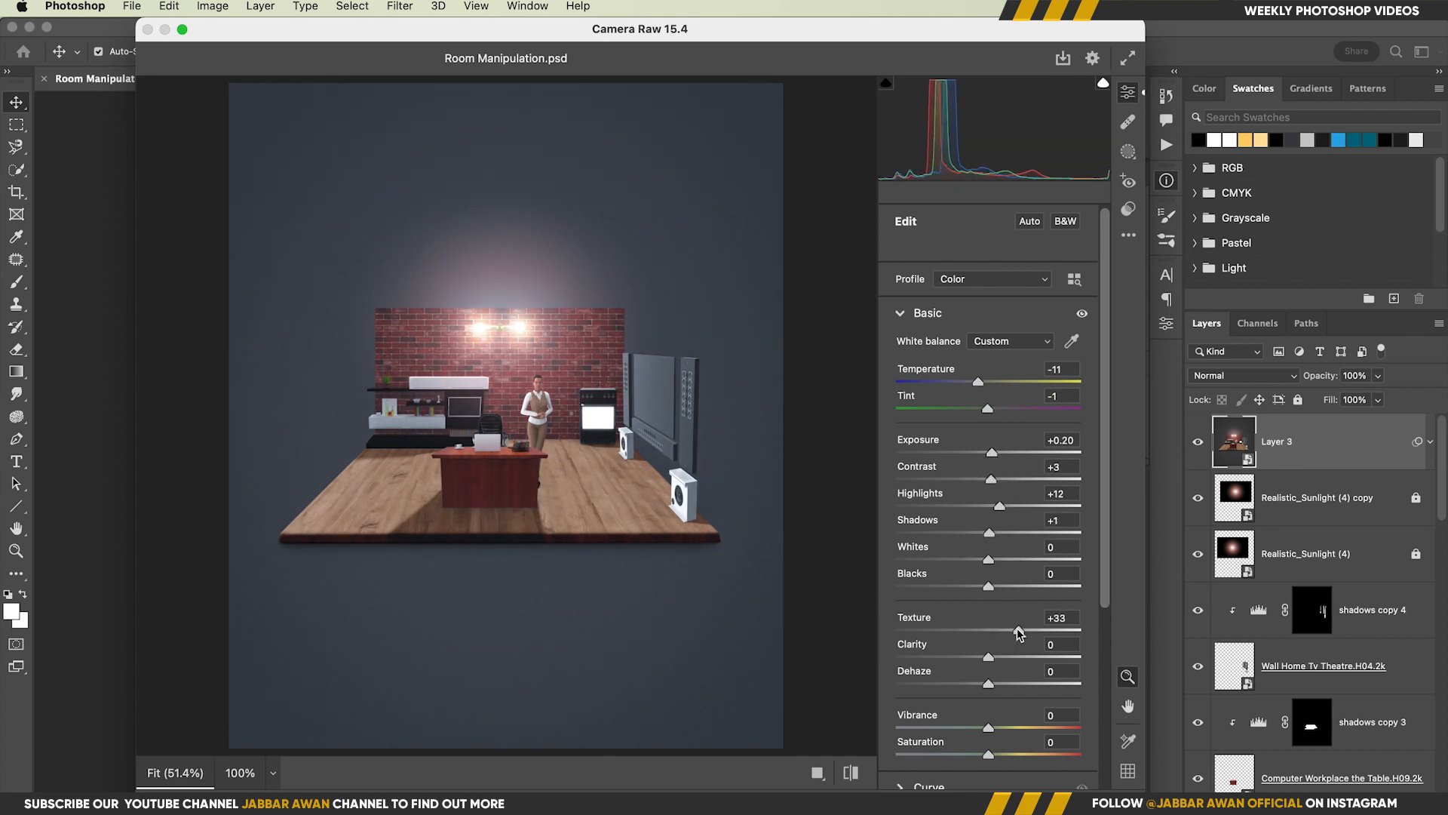
{"action": "scroll", "coordinate": [476, 396], "scroll_direction": "up", "scroll_amount": 5}
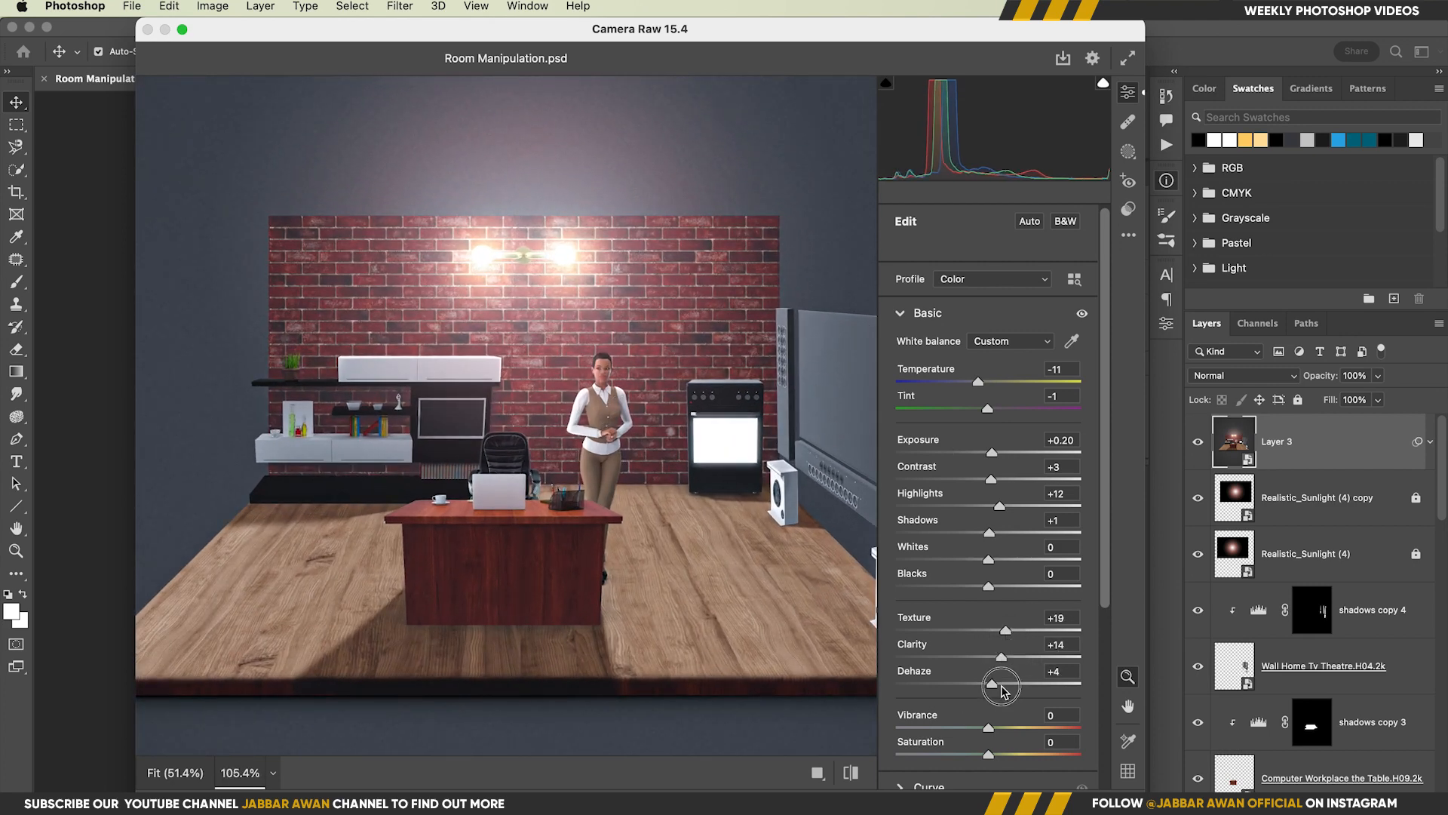
{"action": "left_click_drag", "start_coordinate": [1003, 689], "coordinate": [1008, 689]}
{"action": "scroll", "coordinate": [525, 476], "scroll_direction": "down", "scroll_amount": 5}
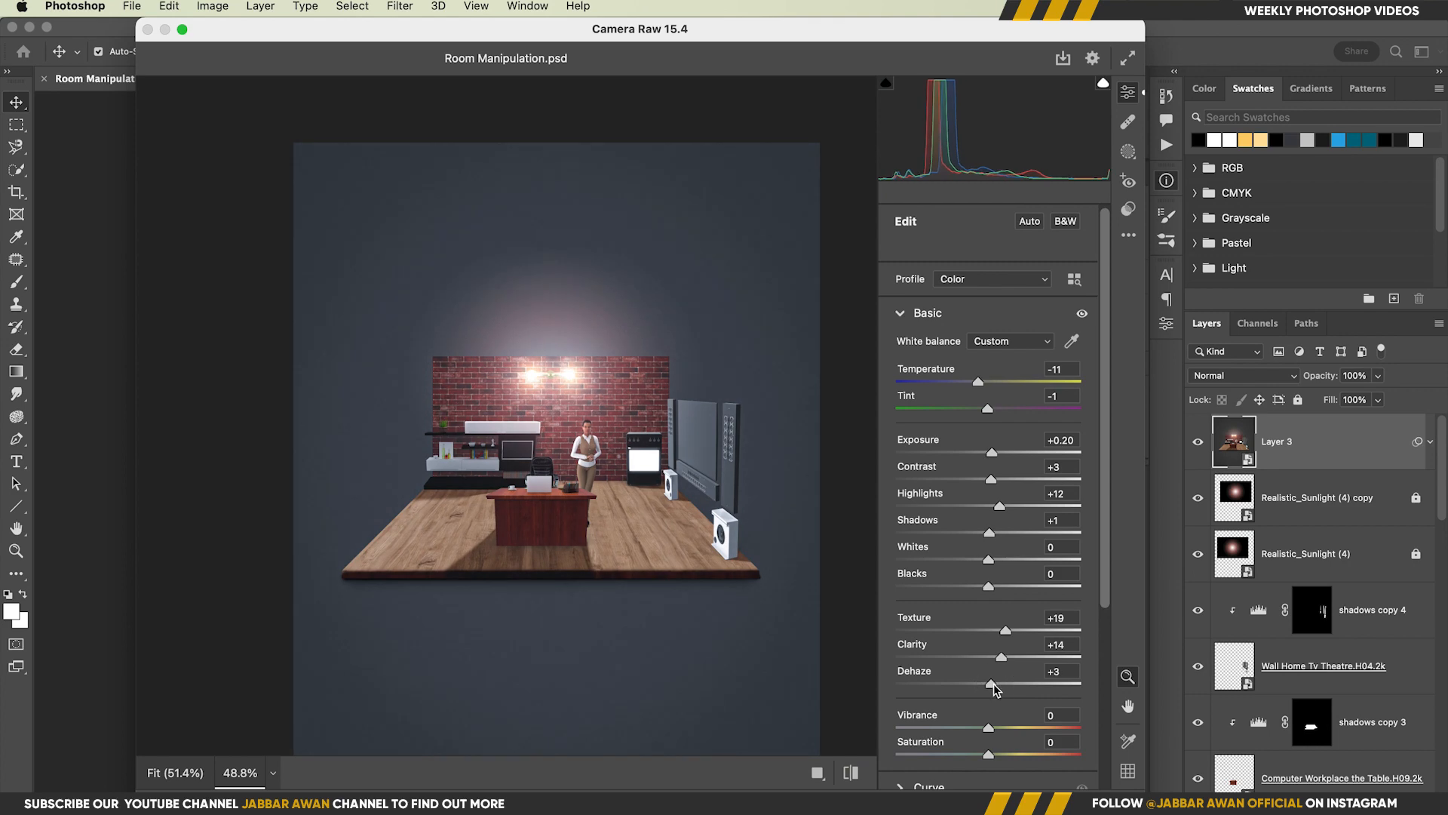
Sharpen the image in the Camera Raw detail settings and set Color Noise Reduction to 40
{"action": "left_click", "coordinate": [928, 312]}
{"action": "left_click", "coordinate": [928, 381]}
{"action": "scroll", "coordinate": [603, 430], "scroll_direction": "up", "scroll_amount": 5}
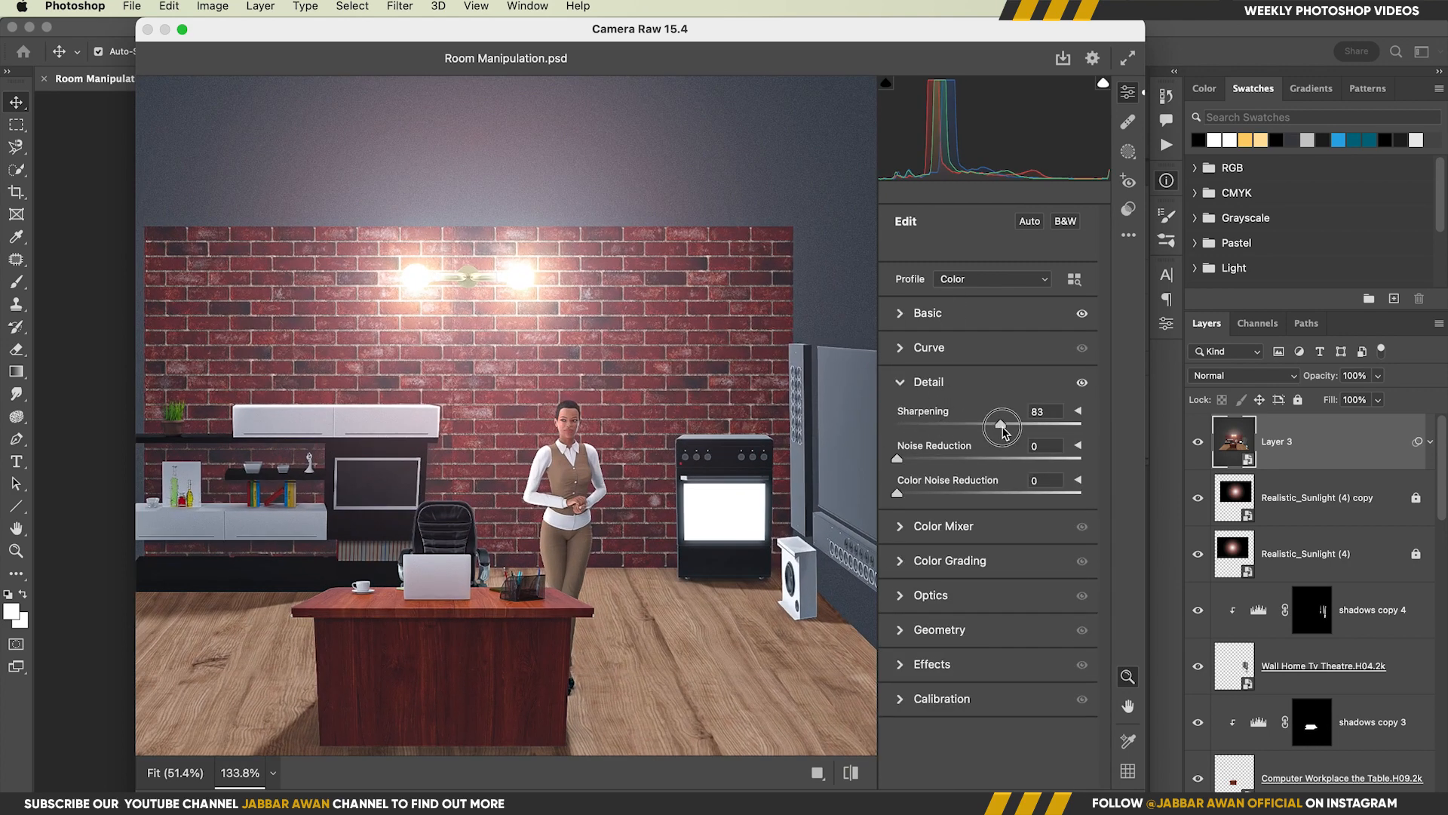
{"action": "scroll", "coordinate": [829, 483], "scroll_direction": "down", "scroll_amount": 2}
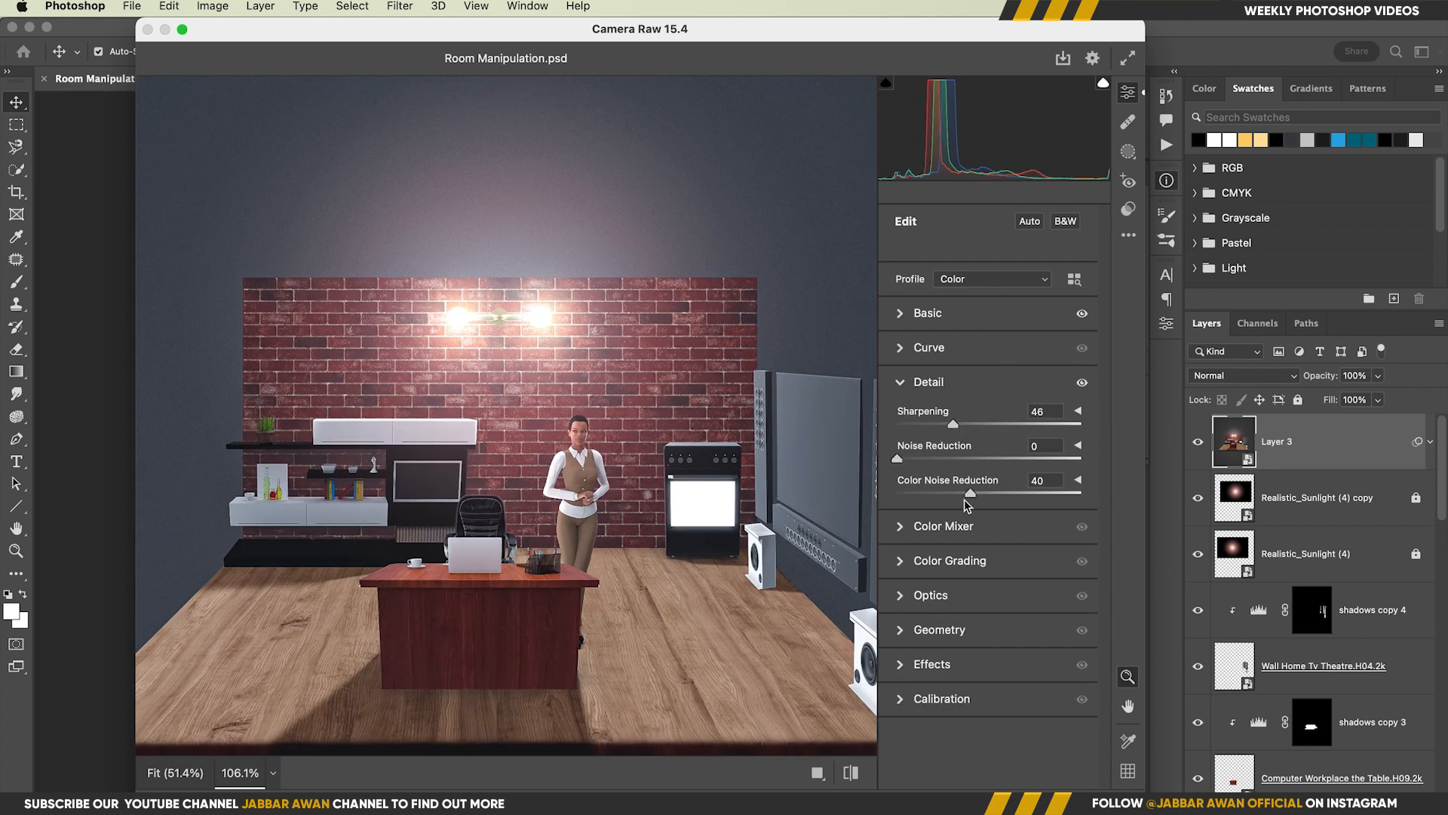
{"action": "left_click_drag", "start_coordinate": [947, 427], "coordinate": [970, 430]}
{"action": "scroll", "coordinate": [549, 512], "scroll_direction": "up", "scroll_amount": 3}
{"action": "scroll", "coordinate": [635, 485], "scroll_direction": "down", "scroll_amount": 4}
Add a grain of 17 to the image in the Camera Raw effects
{"action": "left_click", "coordinate": [940, 709]}
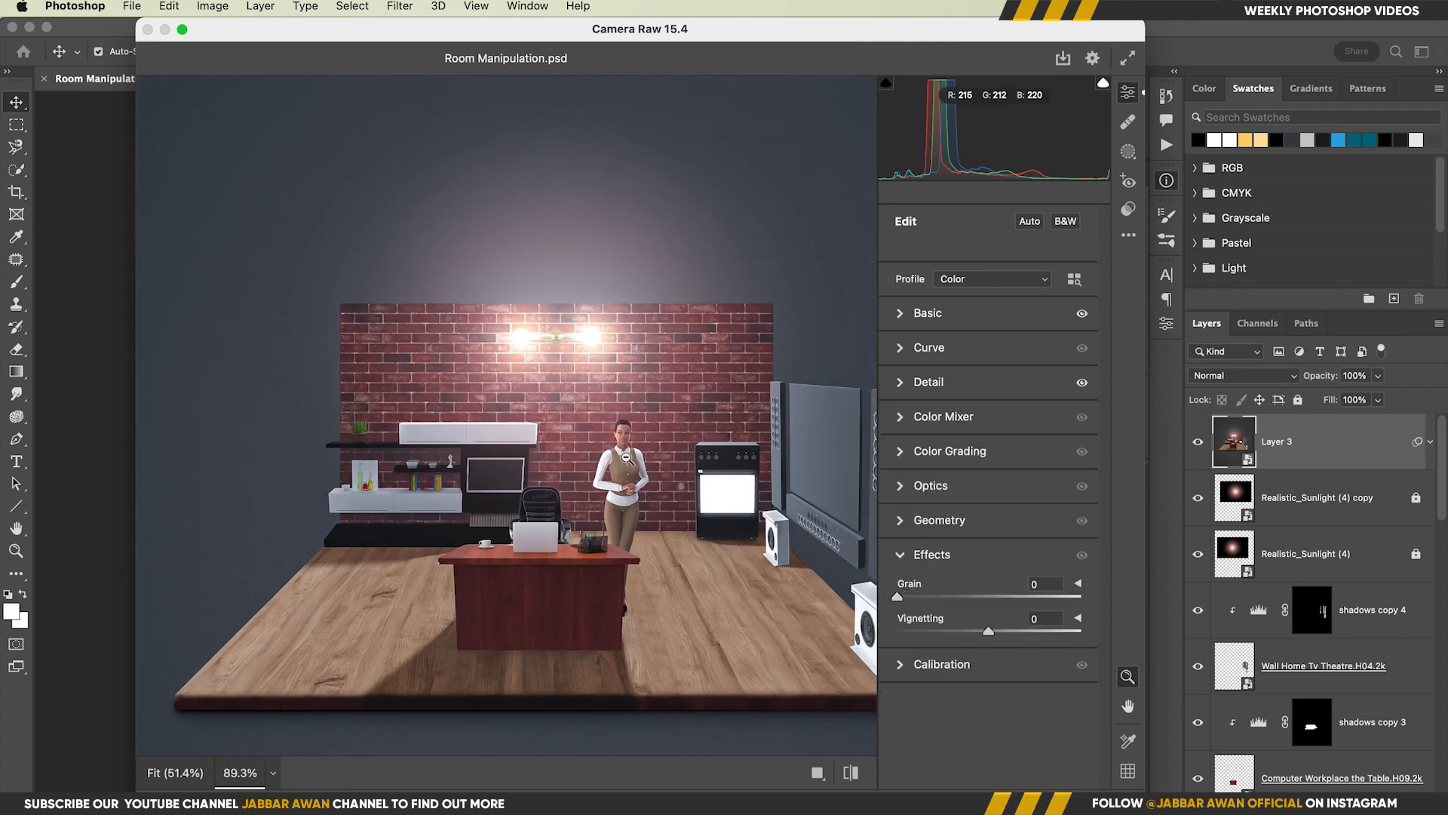
{"action": "scroll", "coordinate": [633, 458], "scroll_direction": "up", "scroll_amount": 3}
{"action": "scroll", "coordinate": [741, 548], "scroll_direction": "down", "scroll_amount": 5}
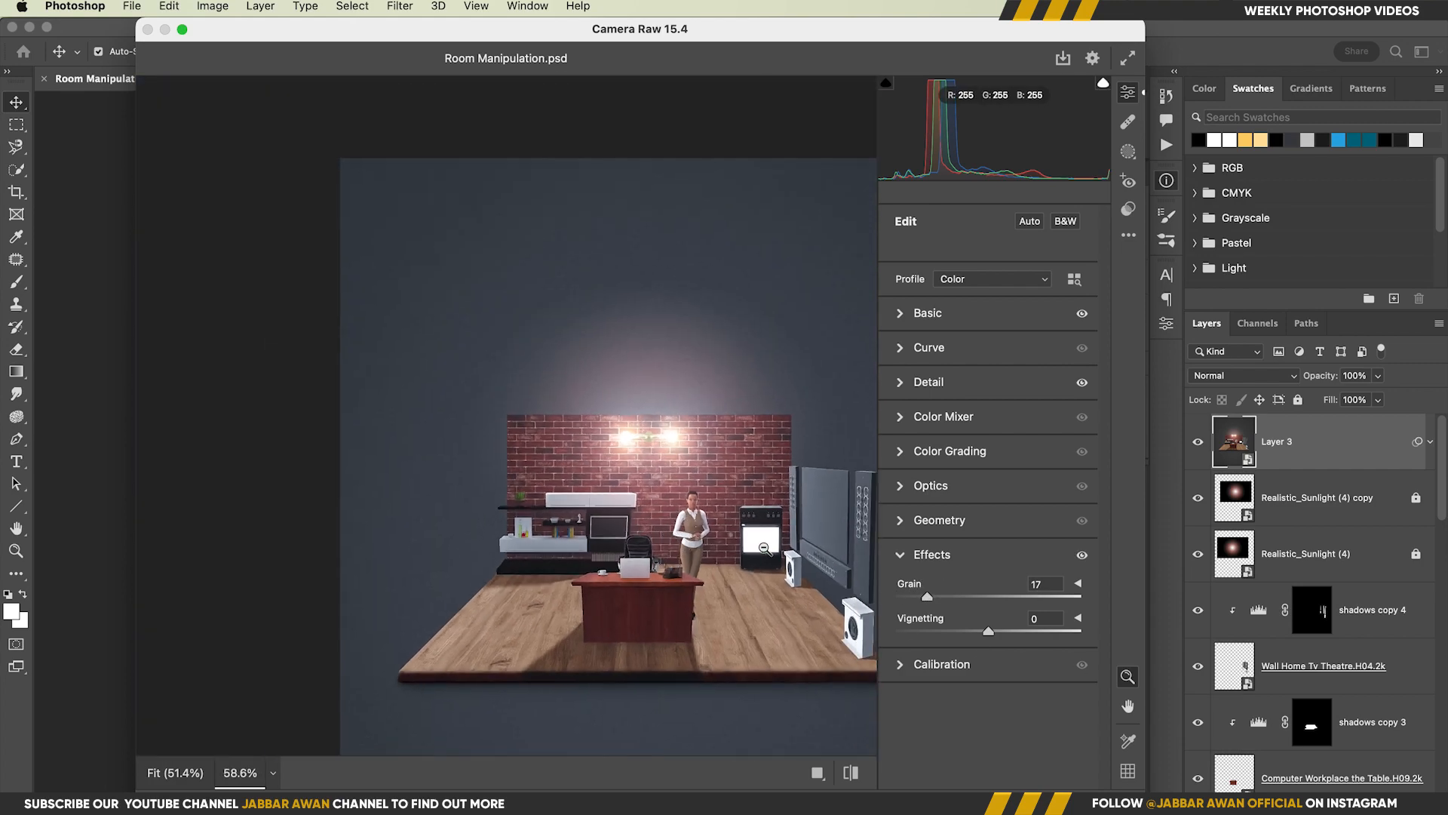
Color grade with orange-red midtones, blue shadows and pink-red highlights, with Blending 73 and Balance +14
{"action": "left_click", "coordinate": [935, 487]}
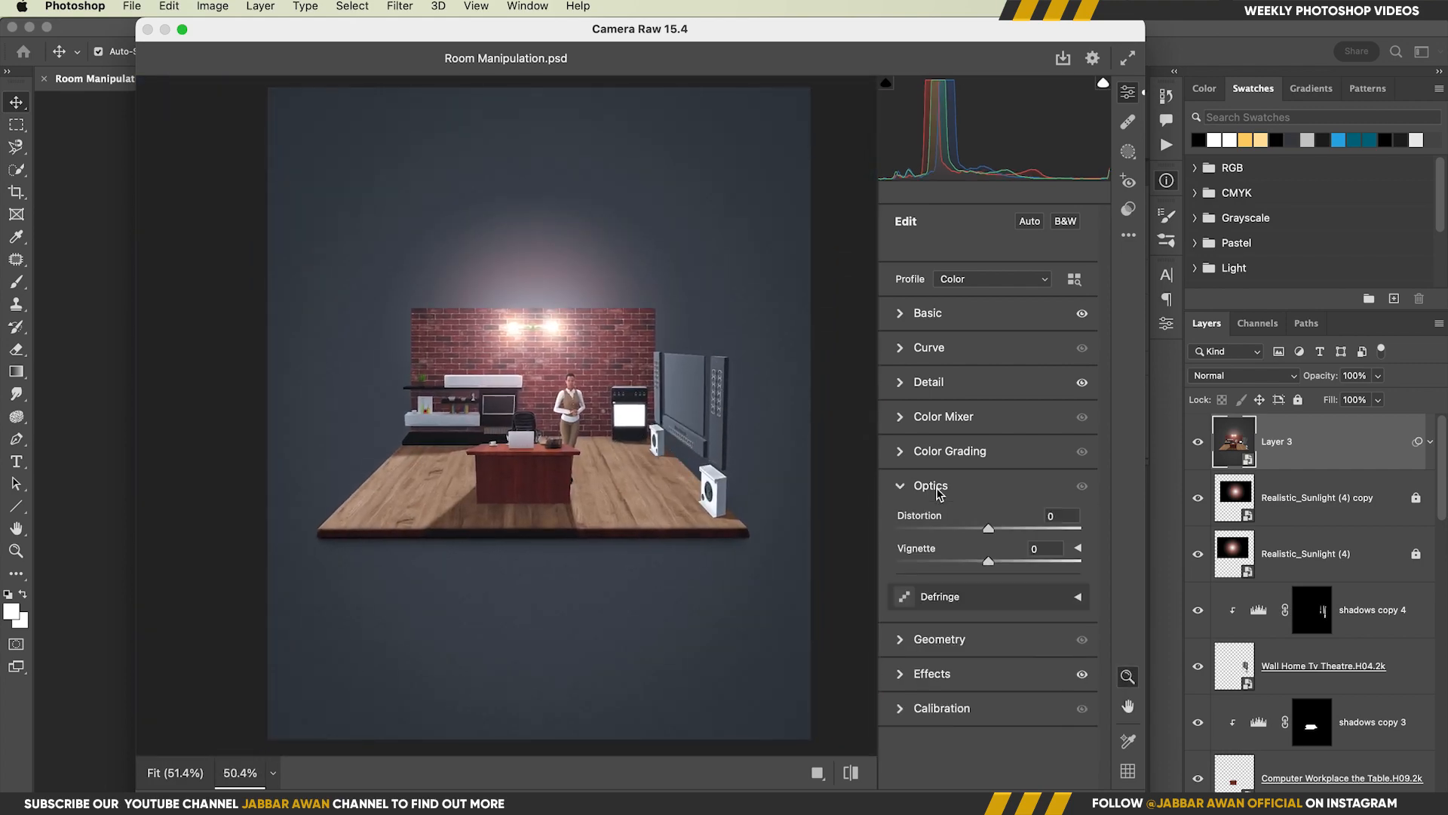
{"action": "left_click", "coordinate": [949, 452]}
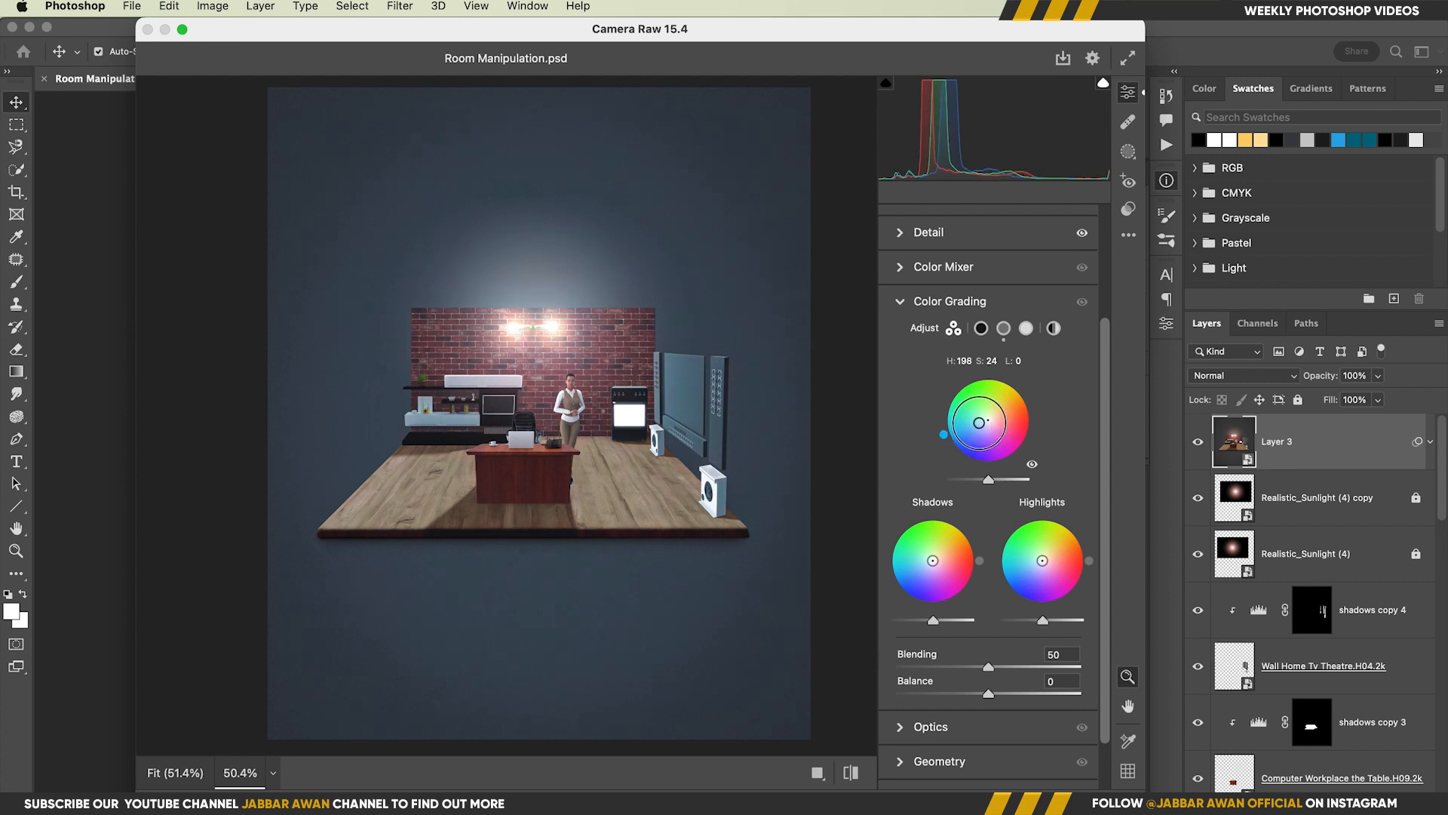
{"action": "left_click_drag", "start_coordinate": [982, 414], "coordinate": [996, 411]}
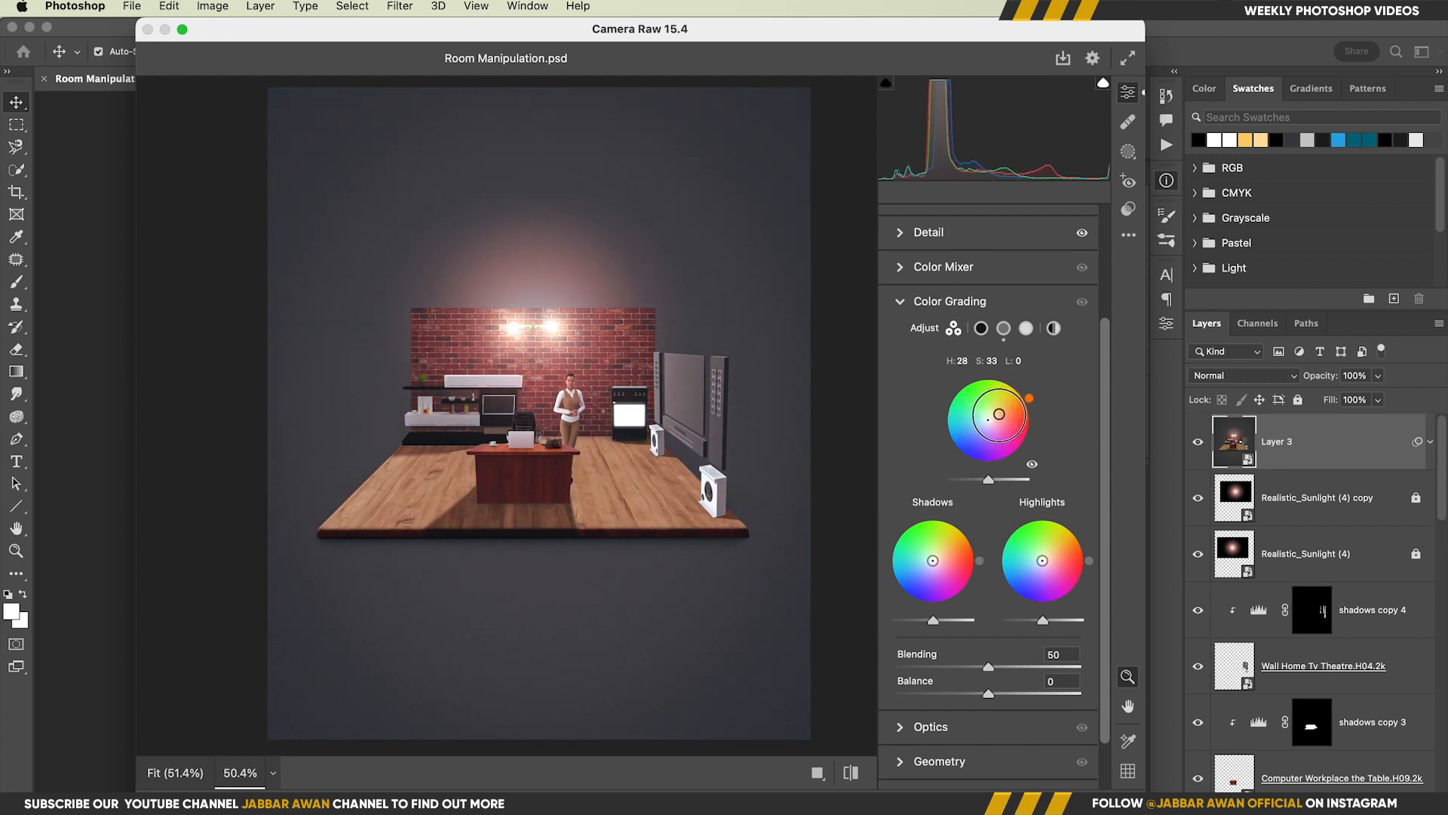
{"action": "mouse_move", "coordinate": [933, 561]}
{"action": "left_mouse_down"}
{"action": "mouse_move", "coordinate": [918, 561]}
{"action": "mouse_move", "coordinate": [924, 572]}
{"action": "left_mouse_up"}
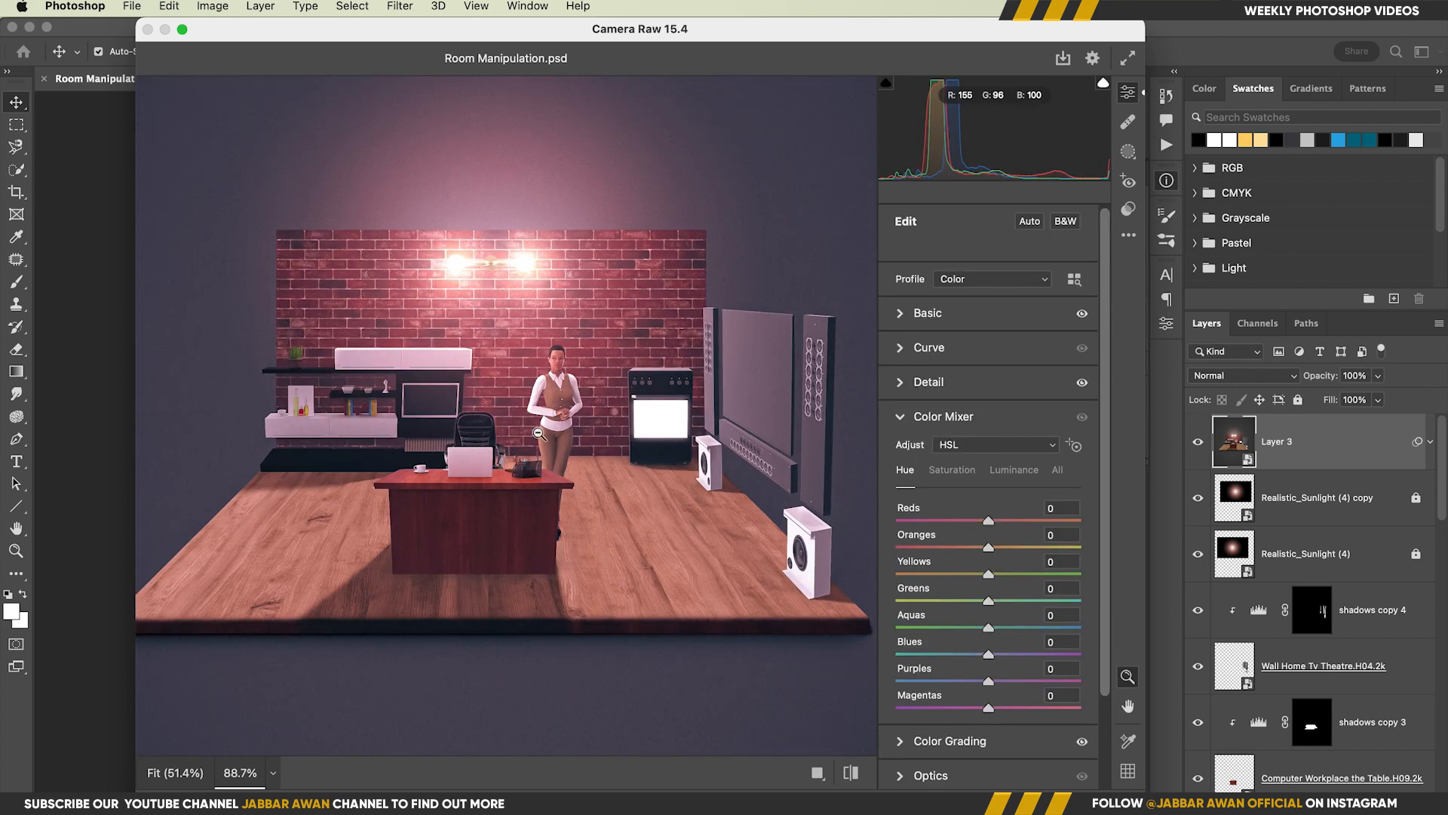
Set the Color Mixer hues to Reds +4, Oranges +49 and Yellows +8
{"action": "scroll", "coordinate": [538, 433], "scroll_direction": "down", "scroll_amount": 1}
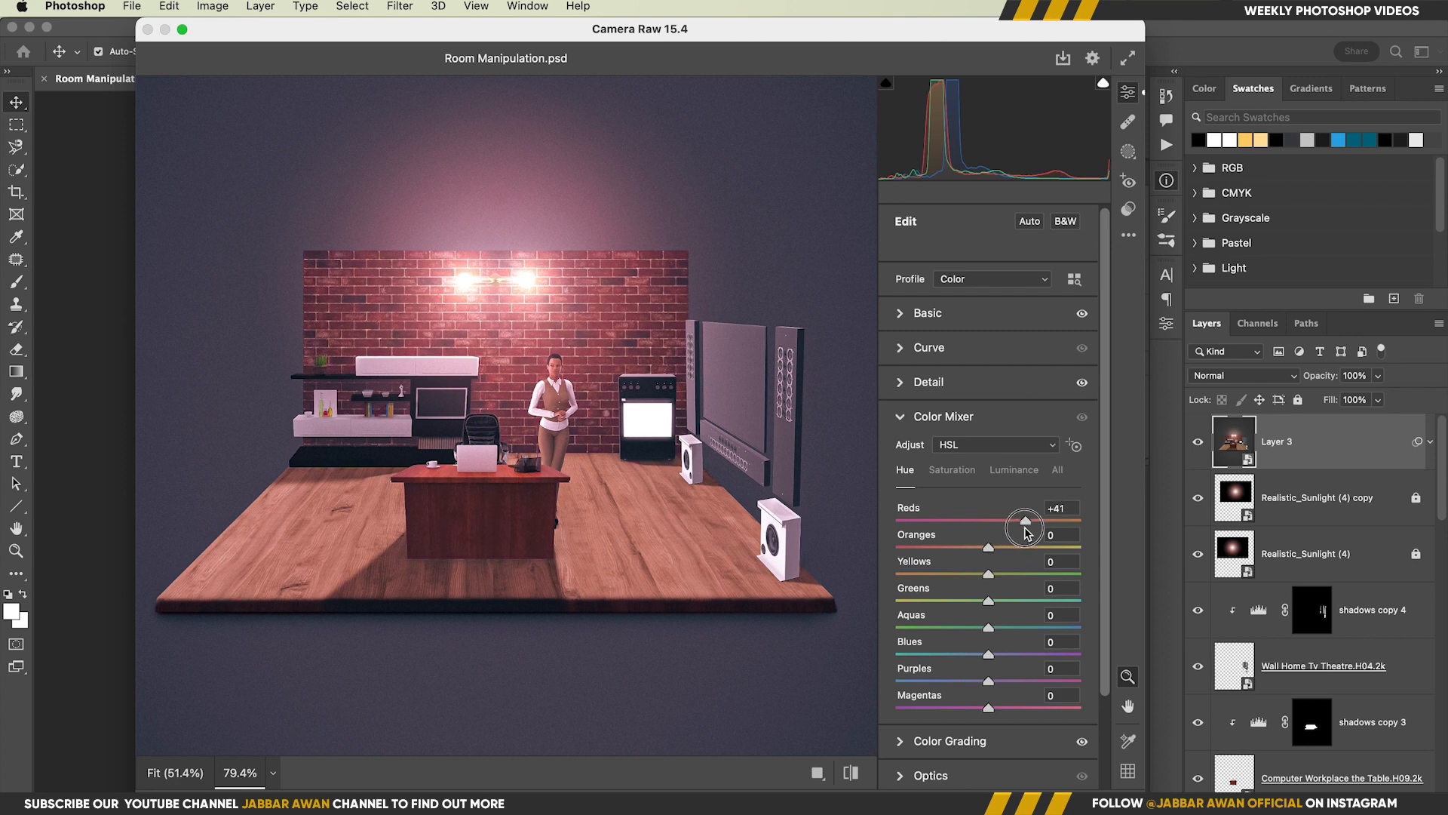
{"action": "left_click_drag", "start_coordinate": [988, 548], "coordinate": [989, 589]}
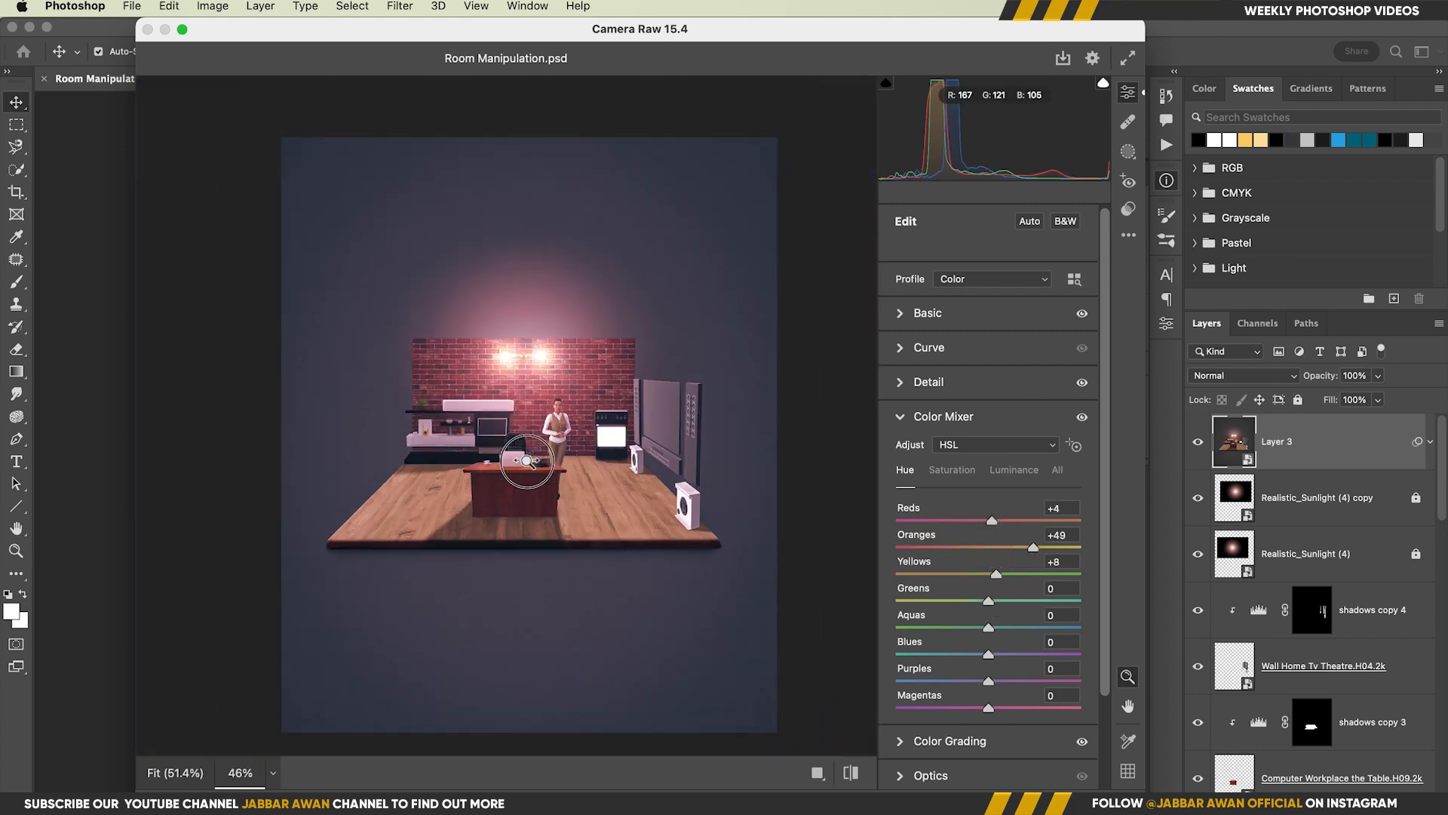
{"action": "scroll", "coordinate": [811, 367], "scroll_direction": "down", "scroll_amount": 2}
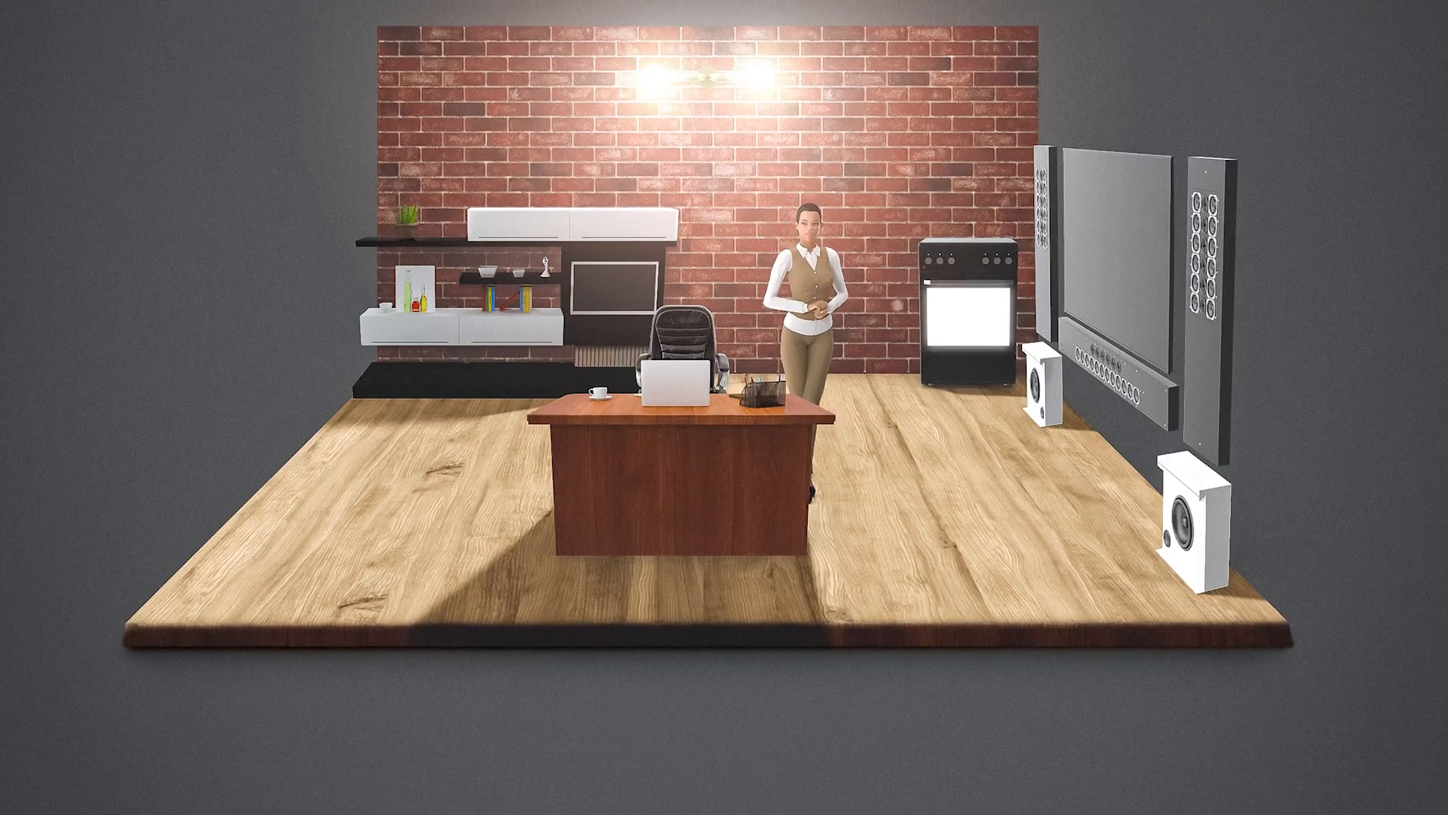